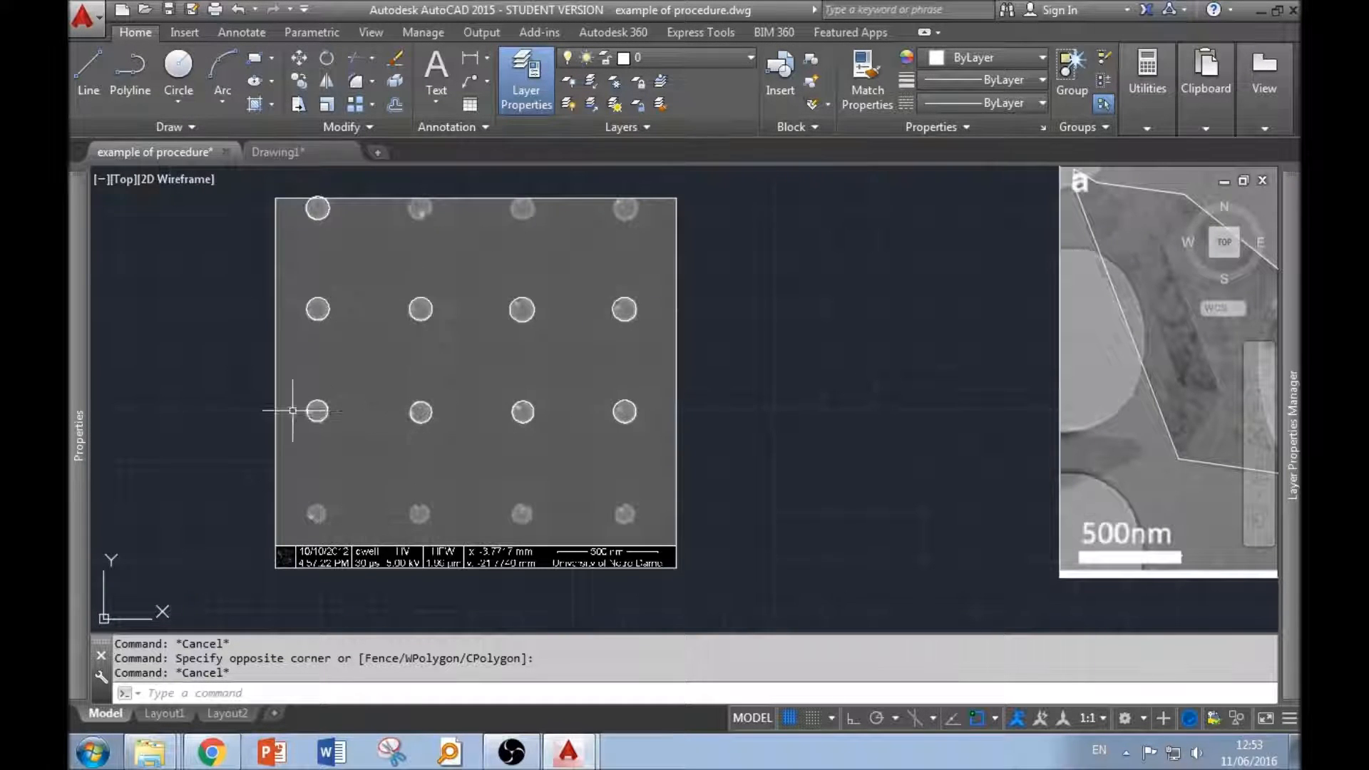
# Examine the traced outlines on the dot-array, flake and 200 nm ellipse images in the example drawing.
pyautogui.scroll(-4, 289, 416)
pyautogui.scroll(5, 653, 385)
pyautogui.scroll(-3, 563, 357)
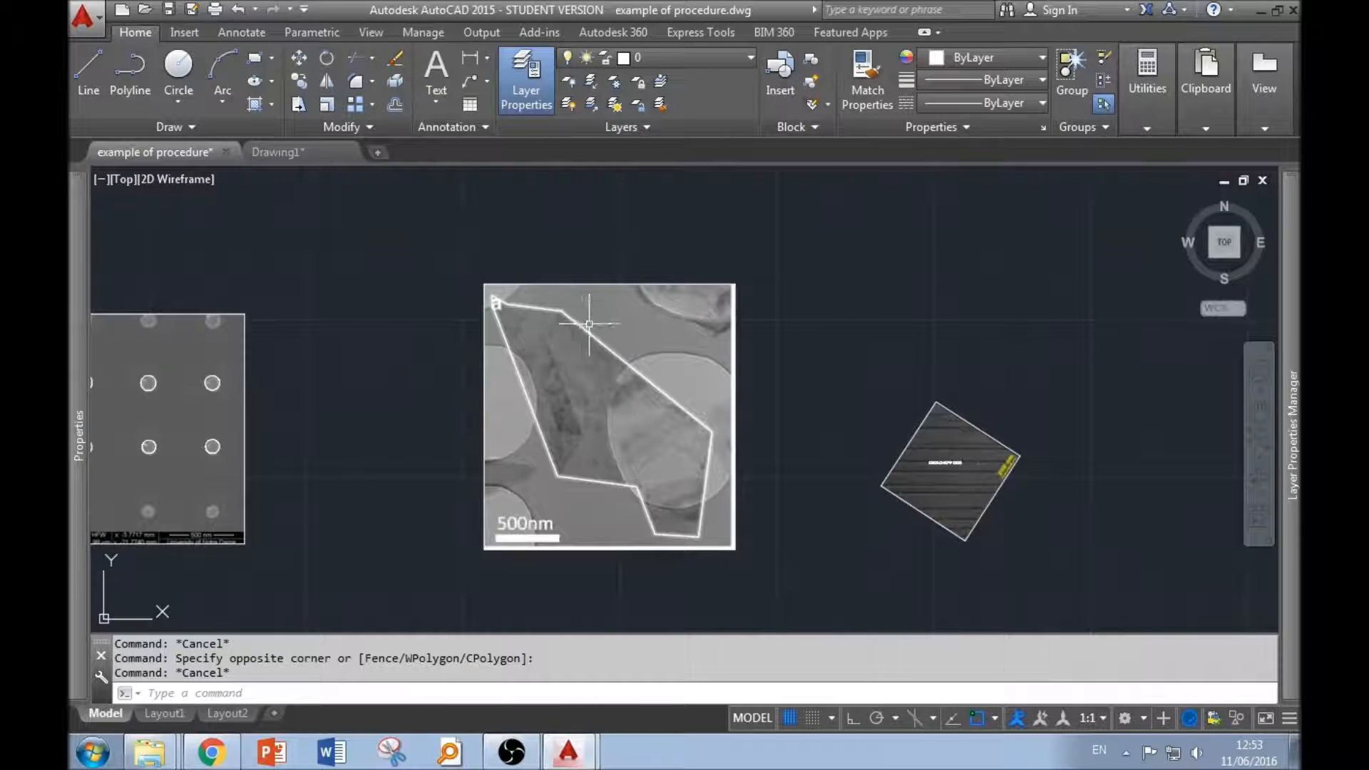
pyautogui.scroll(2, 644, 401)
pyautogui.scroll(-4, 429, 327)
pyautogui.scroll(6, 709, 424)
pyautogui.scroll(3, 685, 421)
pyautogui.scroll(2, 595, 391)
pyautogui.scroll(-2, 595, 391)
pyautogui.scroll(-6, 811, 406)
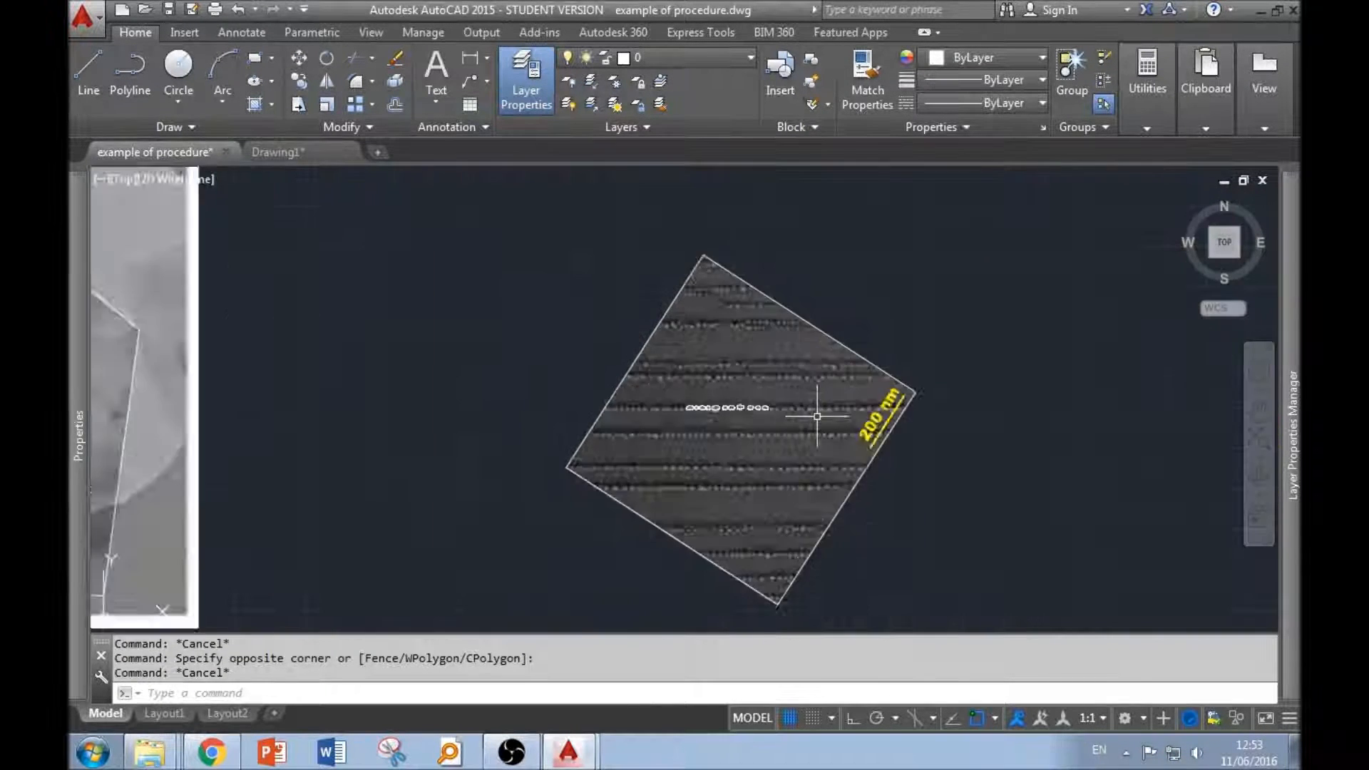
pyautogui.scroll(-2, 835, 428)
pyautogui.scroll(-2, 853, 392)
pyautogui.scroll(-2, 841, 348)
pyautogui.moveTo(762, 334)
pyautogui.mouseDown(button='middle')
pyautogui.moveTo(759, 376)
pyautogui.moveTo(753, 363)
pyautogui.mouseUp(button='middle')
# Start a new drawing and attach the wires image with full path, scale 1, rotation 0 and an insertion point picked in empty space.
pyautogui.click(378, 152)
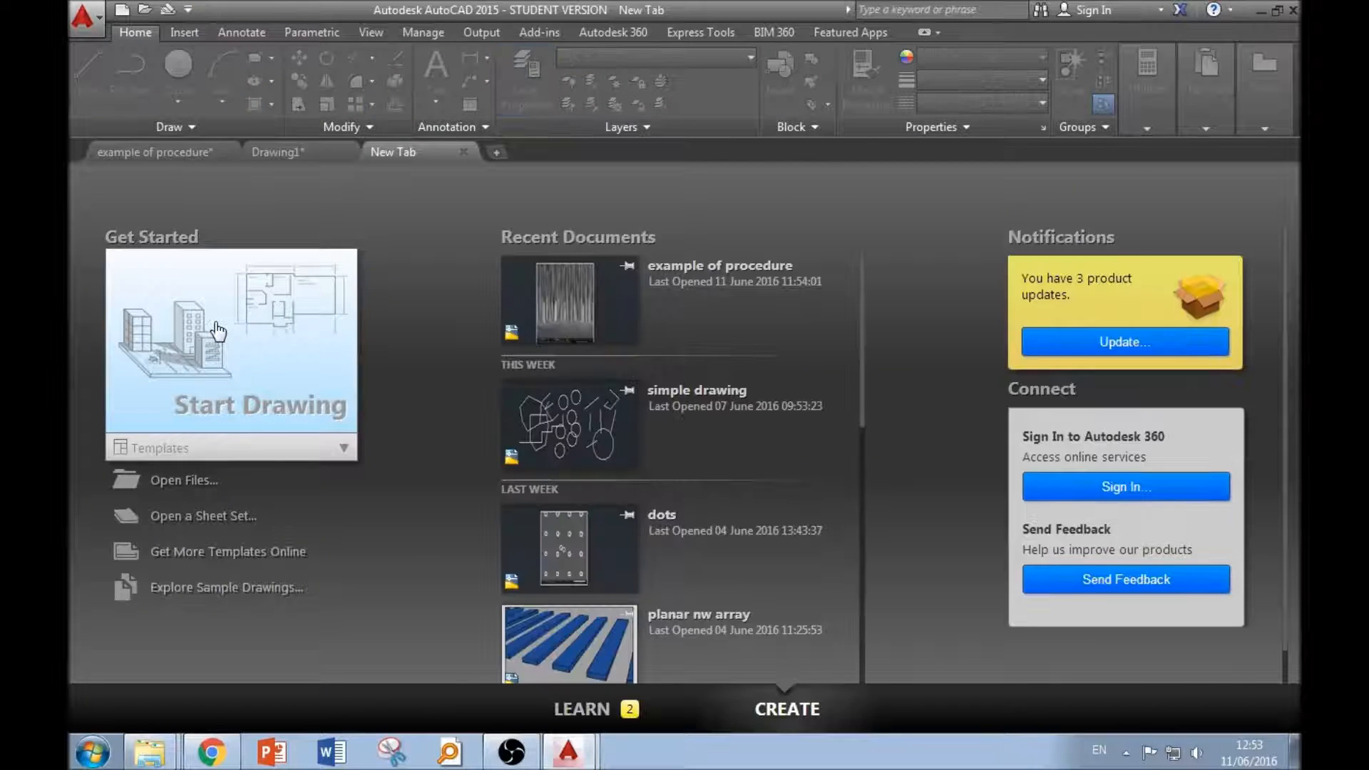
pyautogui.click(274, 314)
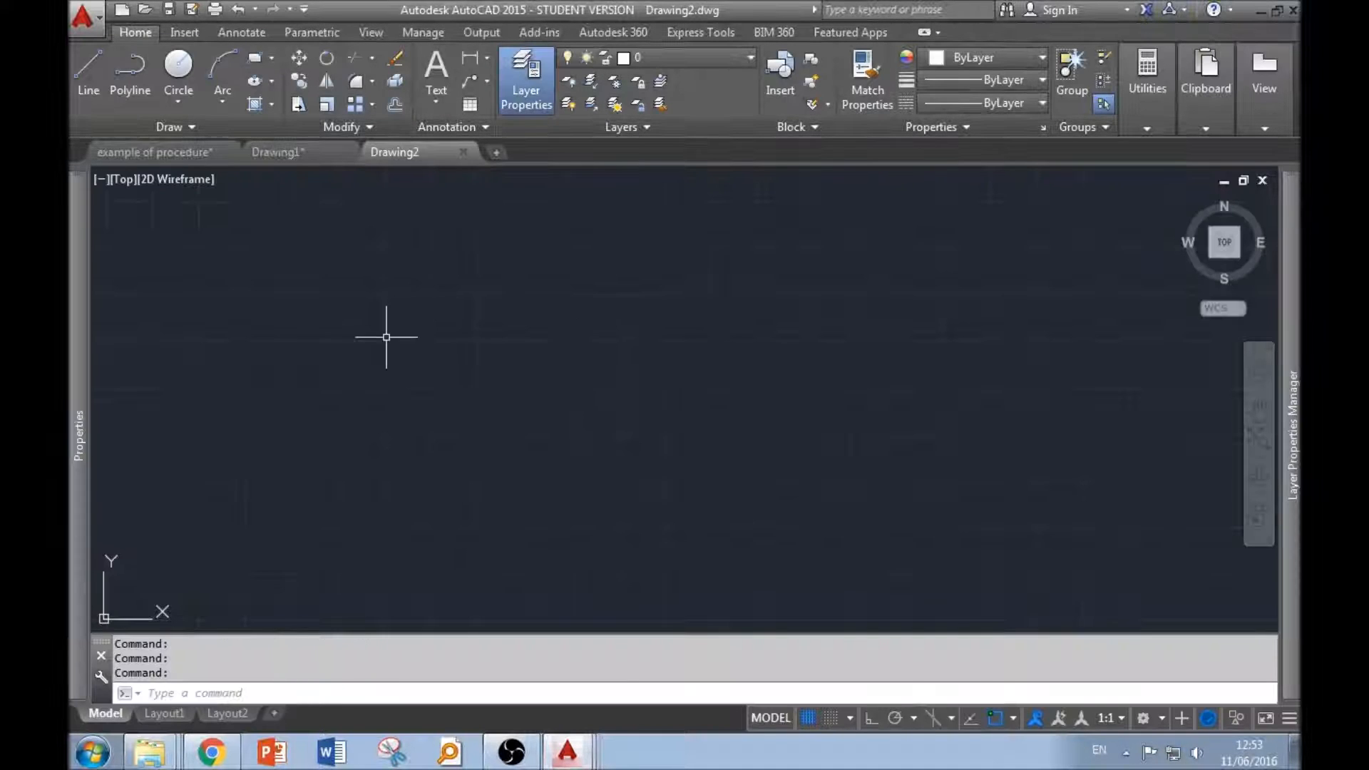
pyautogui.click(185, 32)
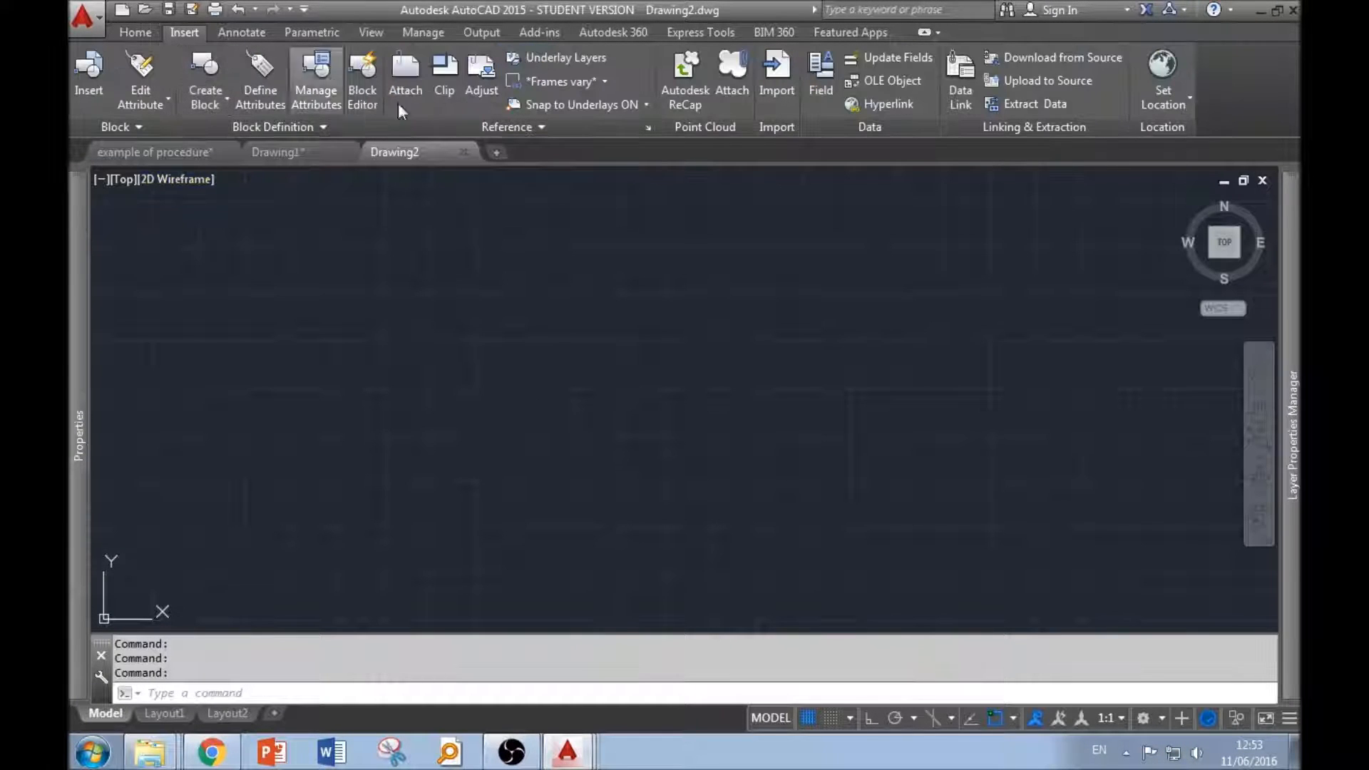
pyautogui.click(408, 74)
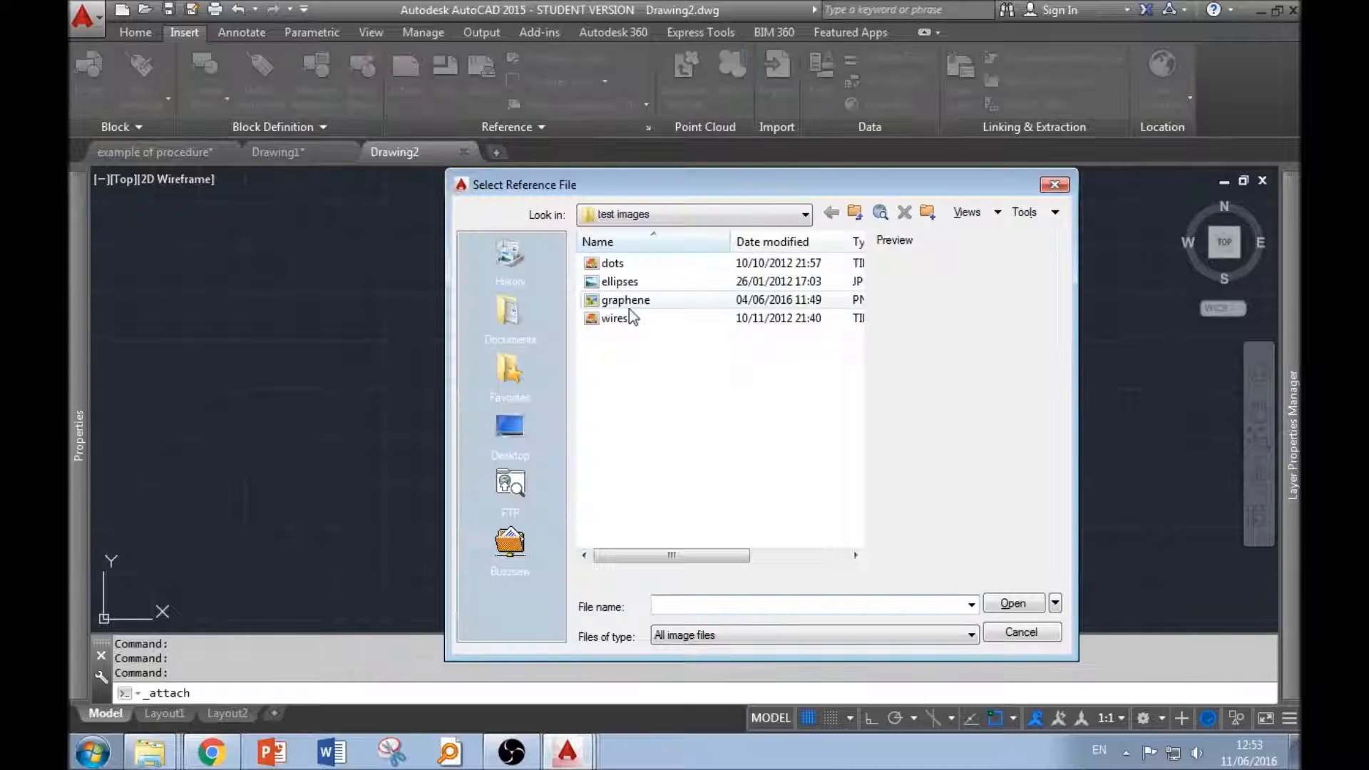
pyautogui.doubleClick(615, 318)
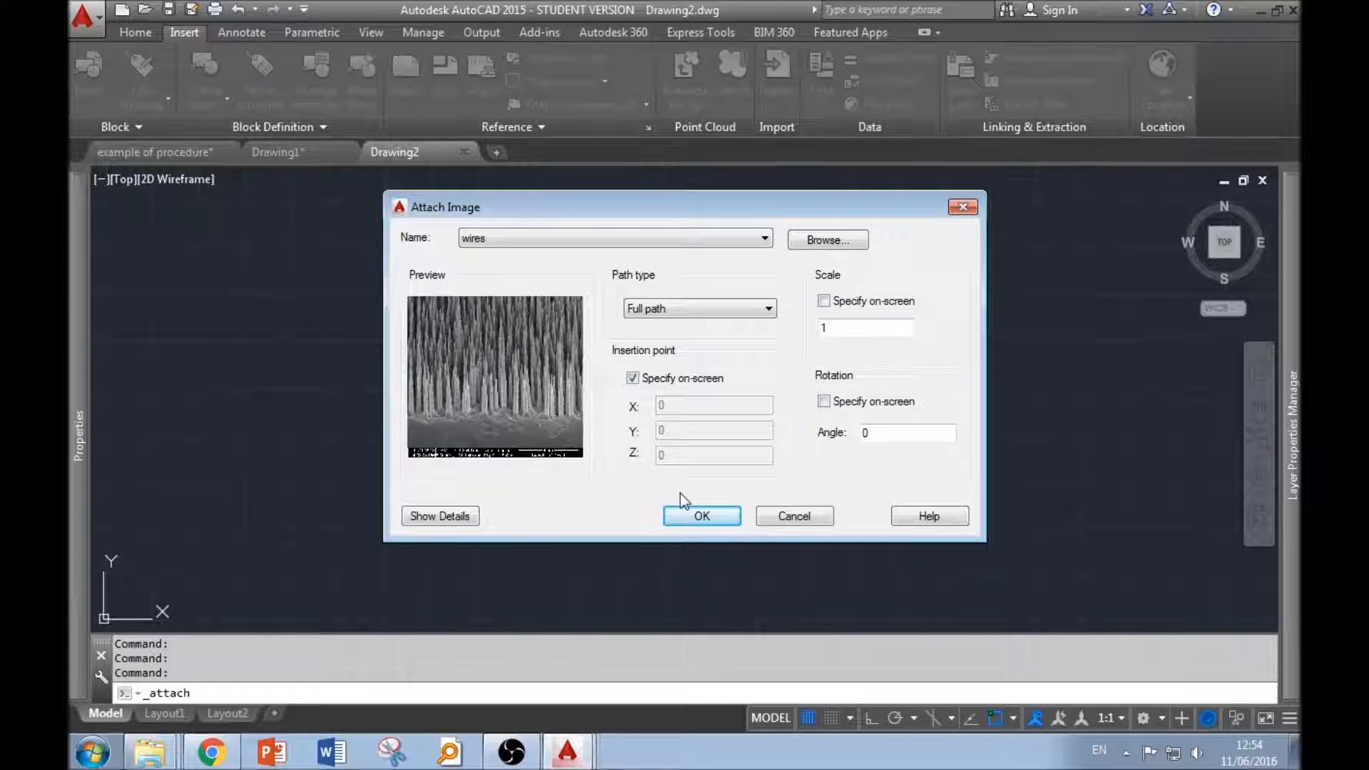
pyautogui.click(703, 515)
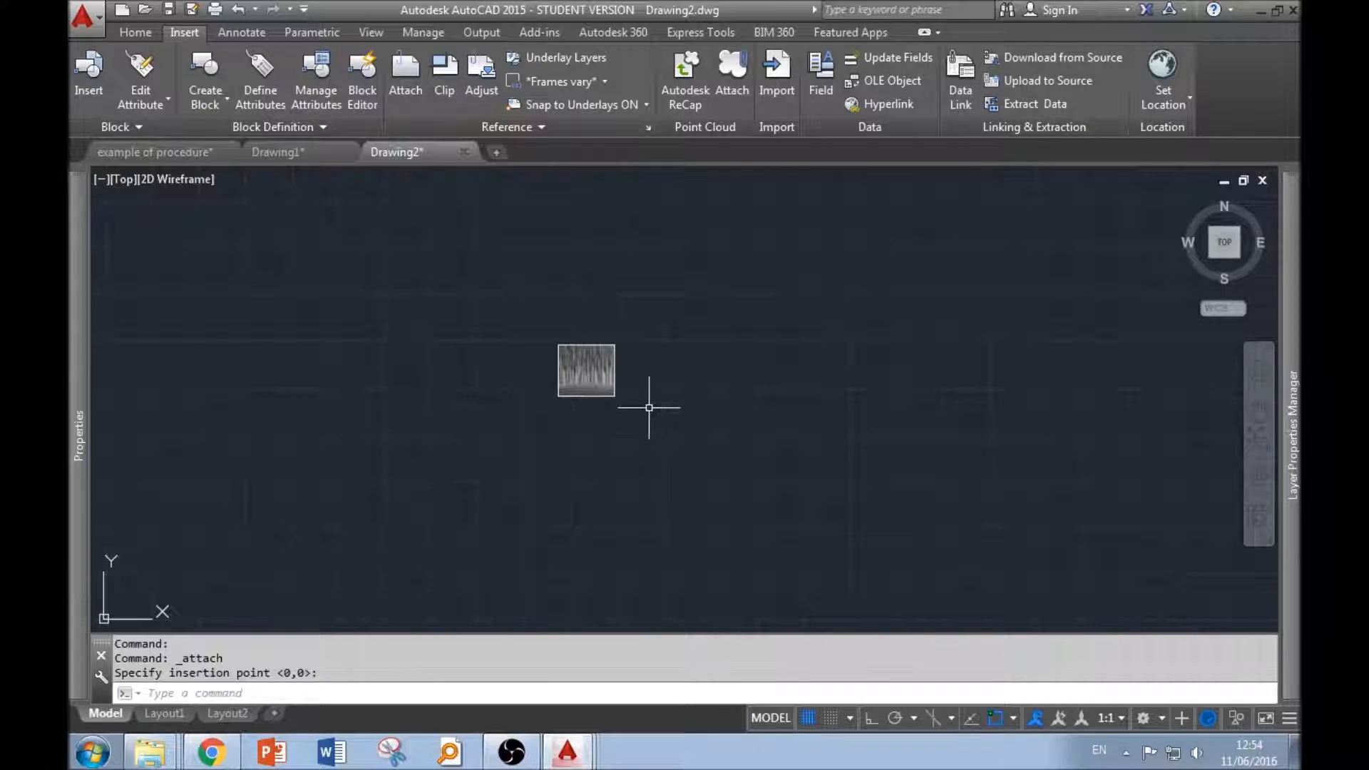
pyautogui.scroll(5, 583, 373)
pyautogui.scroll(1, 610, 380)
pyautogui.scroll(-2, 609, 378)
pyautogui.scroll(2, 618, 387)
pyautogui.moveTo(532, 330)
pyautogui.mouseDown(button='middle')
pyautogui.moveTo(597, 377)
pyautogui.moveTo(614, 409)
pyautogui.moveTo(612, 368)
pyautogui.mouseUp(button='middle')
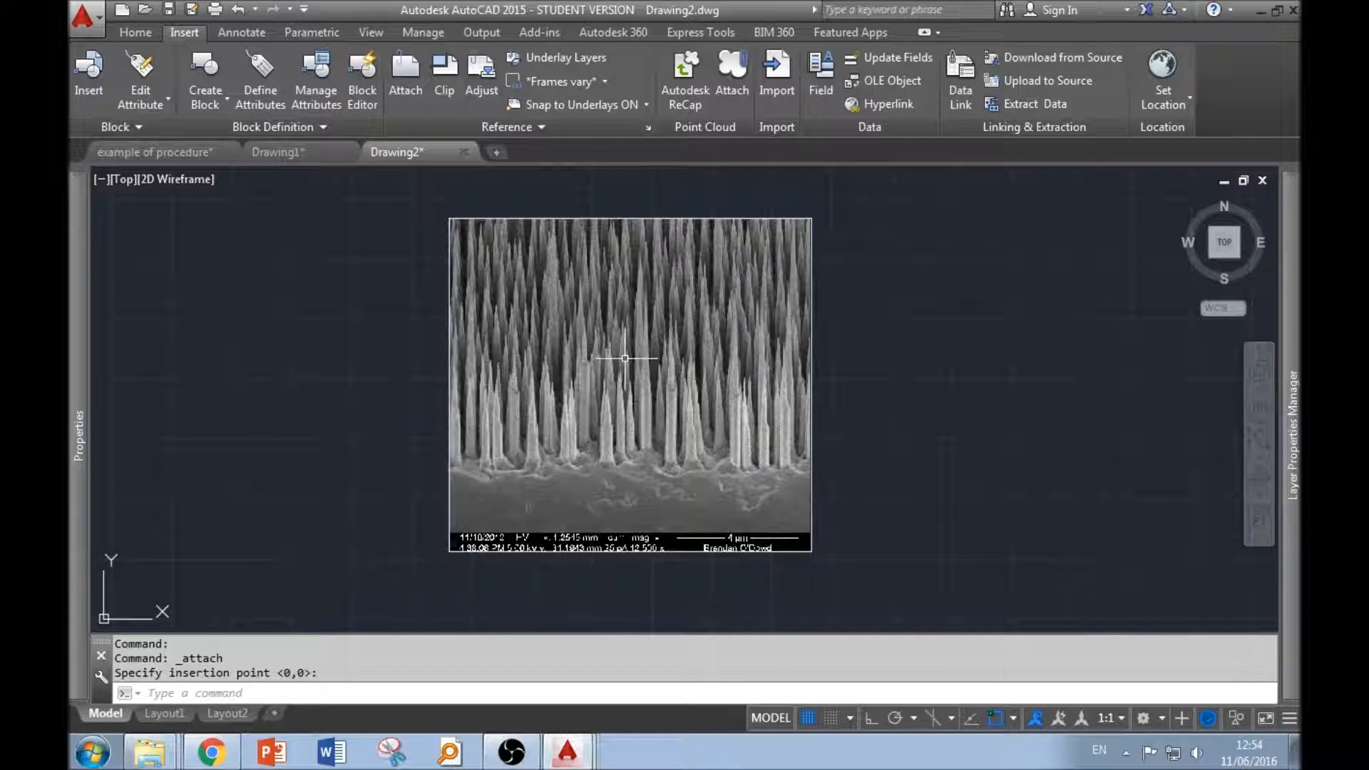
# Start a line at the midpoint of the upper edge of the 4 µm scale bar's left end tick.
pyautogui.scroll(4, 794, 568)
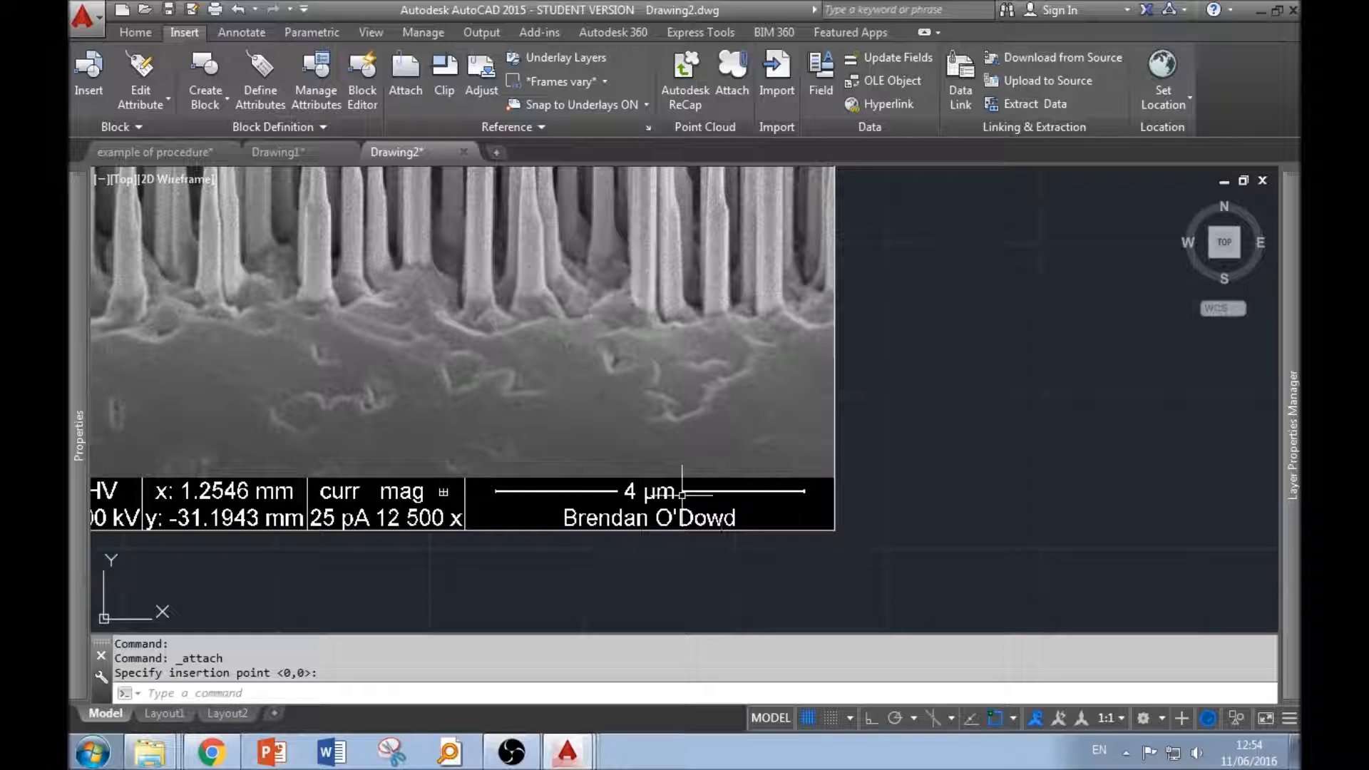
pyautogui.scroll(-1, 660, 499)
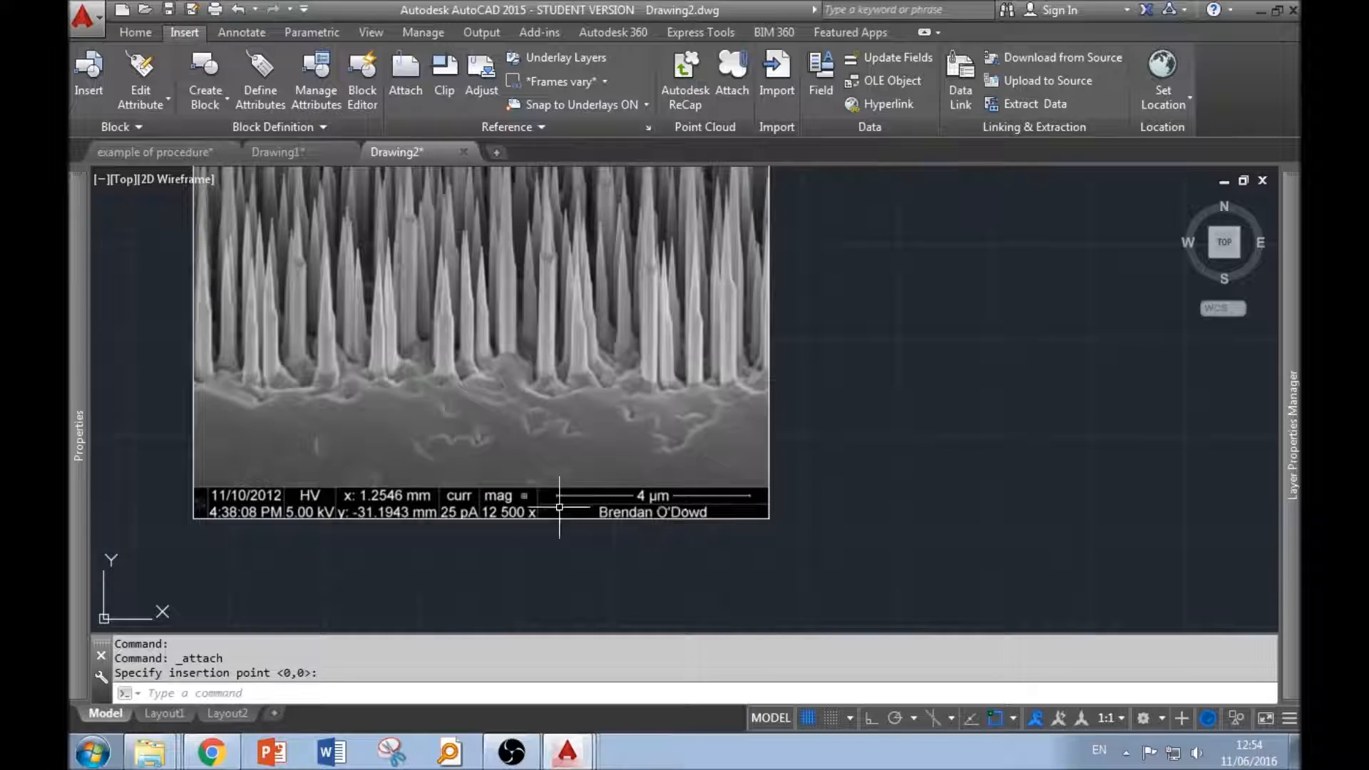
pyautogui.scroll(3, 631, 485)
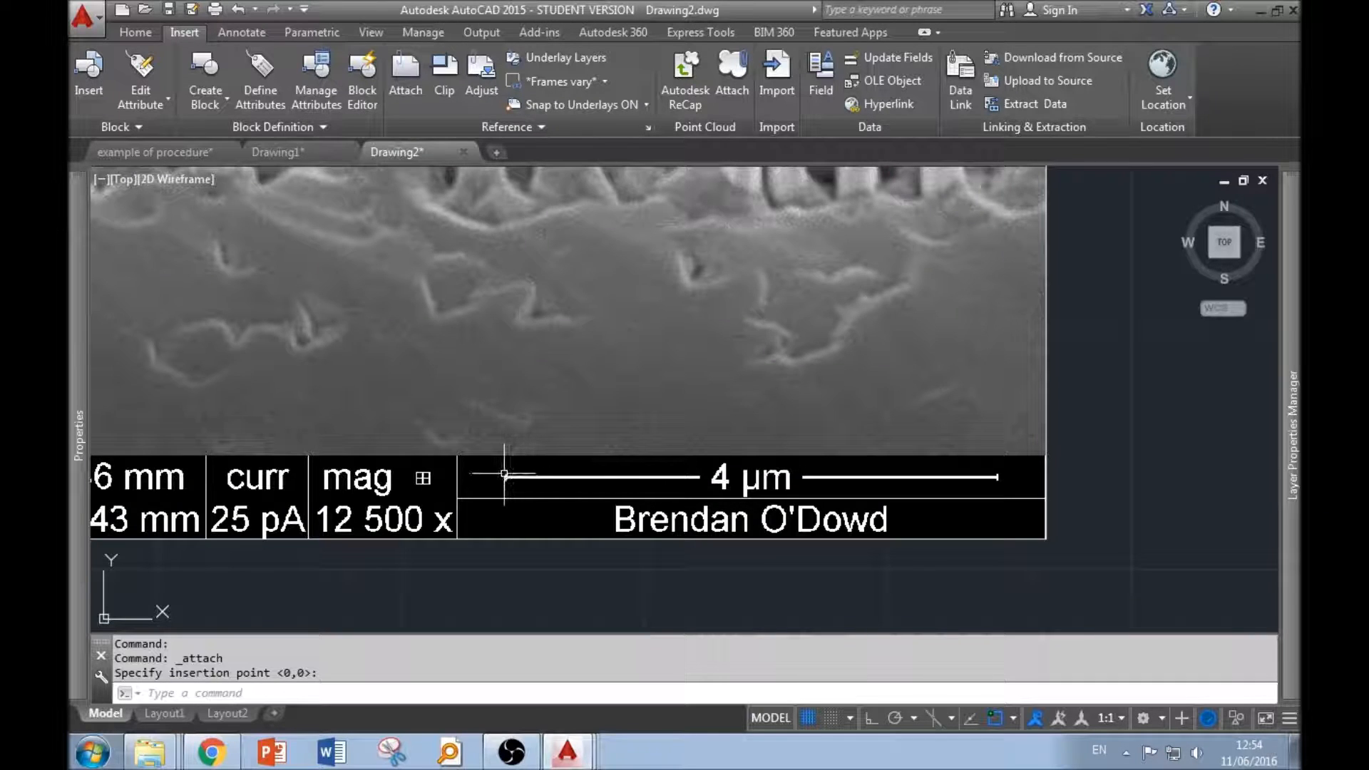
pyautogui.scroll(8, 499, 464)
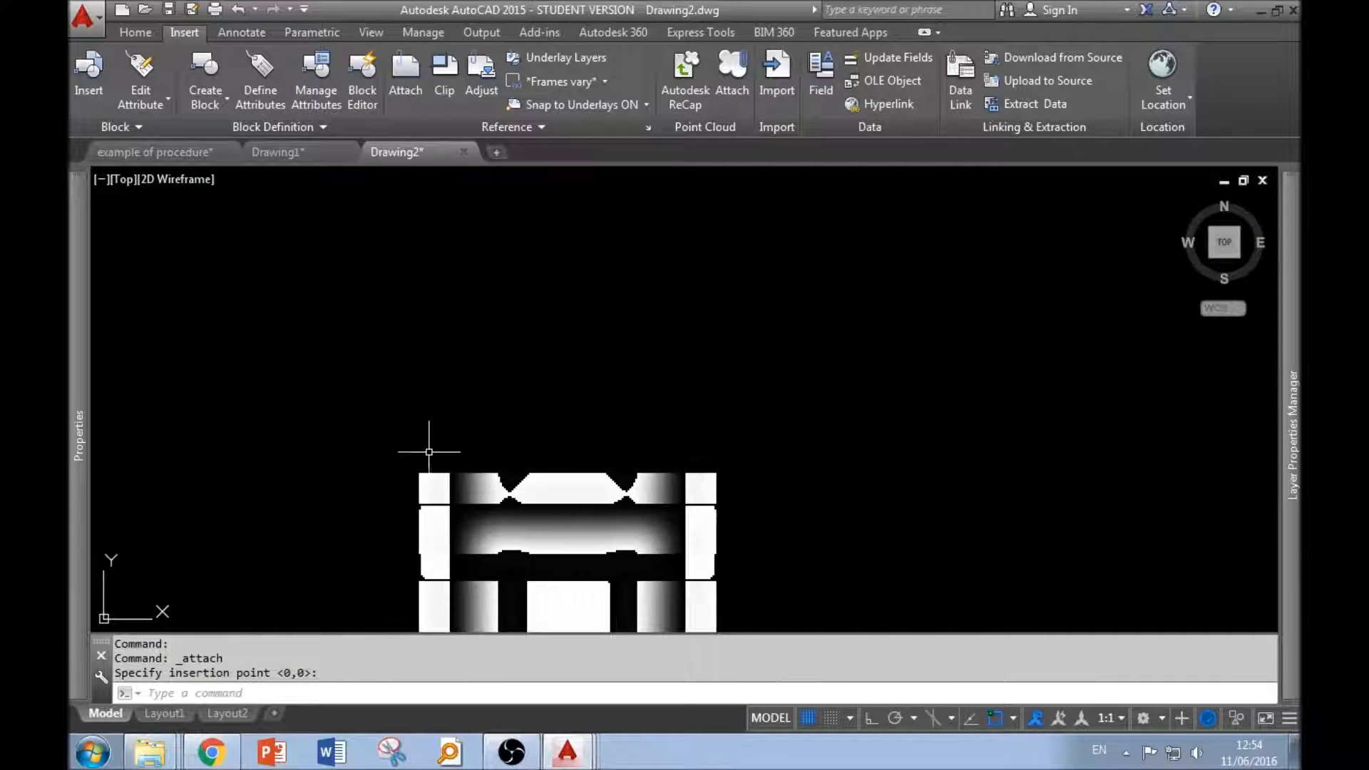
pyautogui.scroll(2, 570, 520)
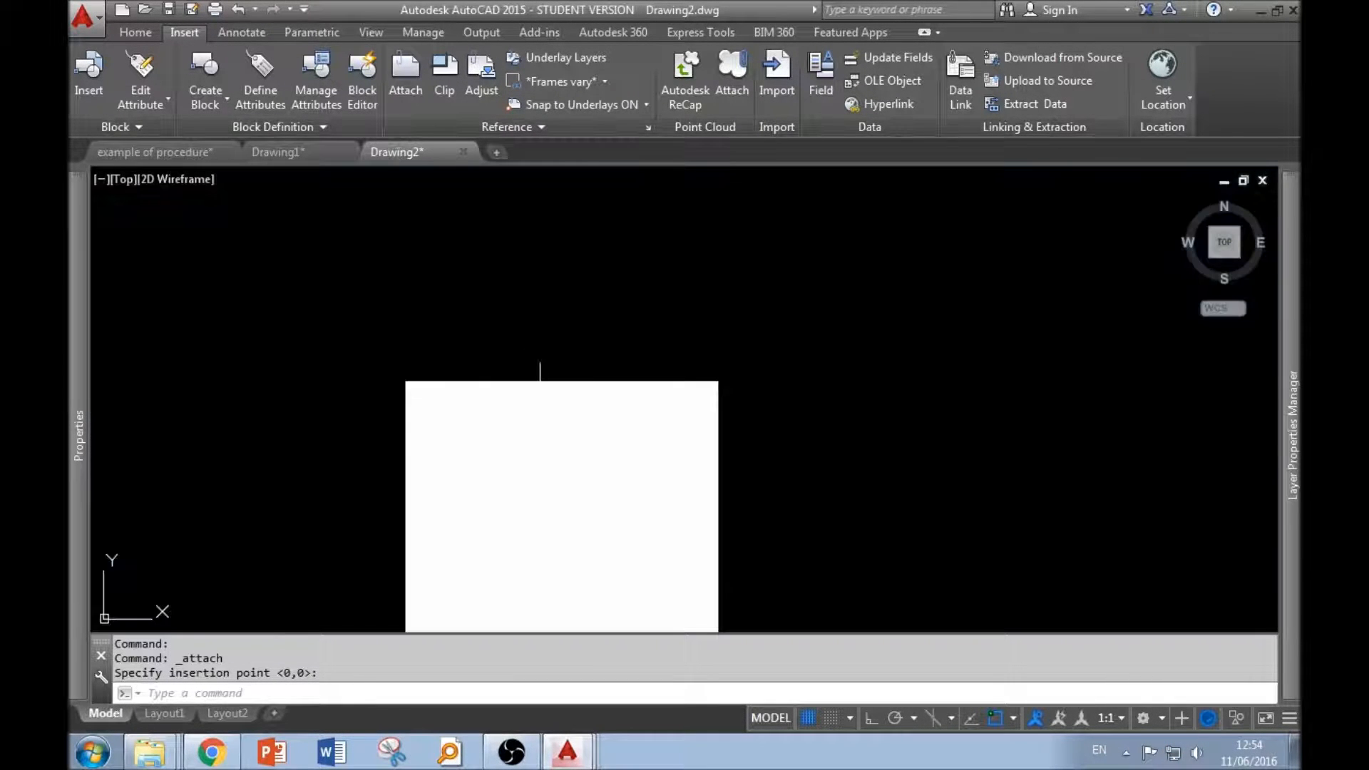
pyautogui.click(140, 32)
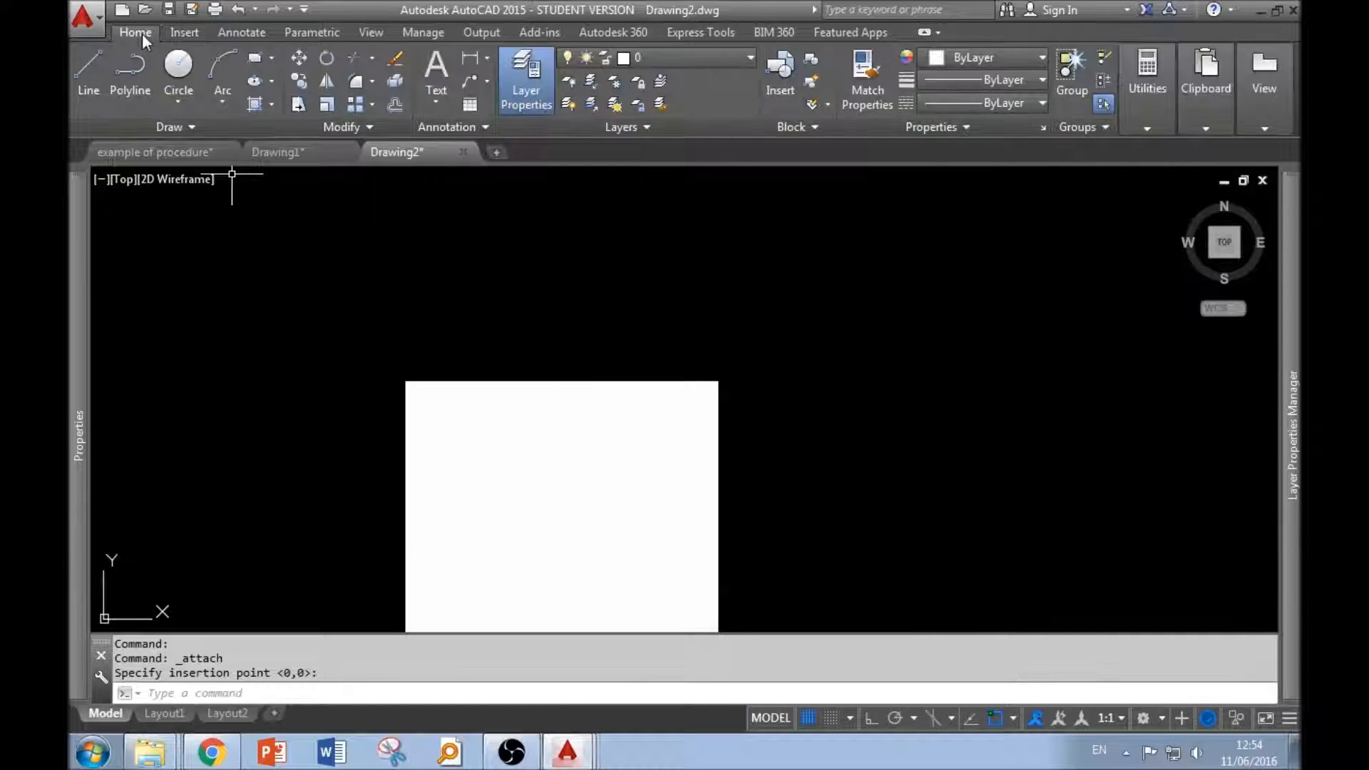
pyautogui.click(84, 71)
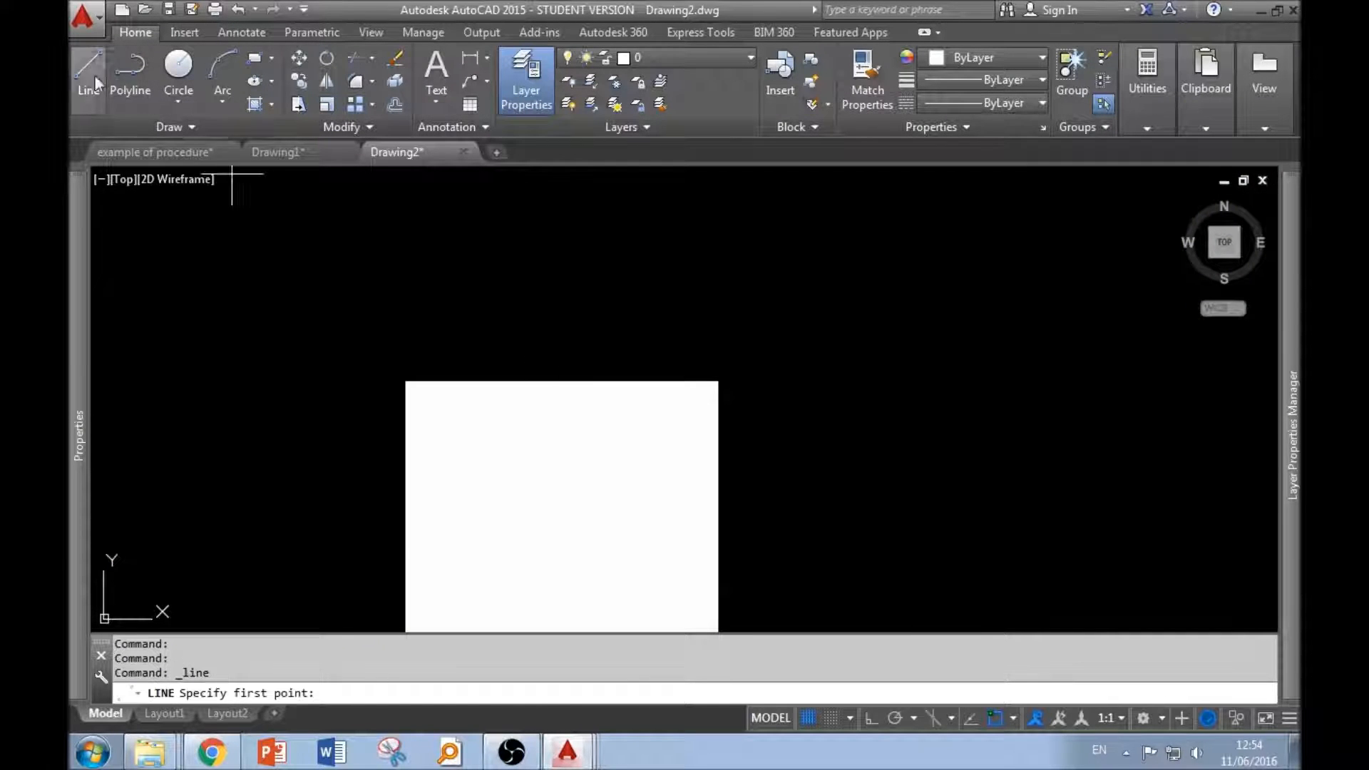
pyautogui.click(552, 376)
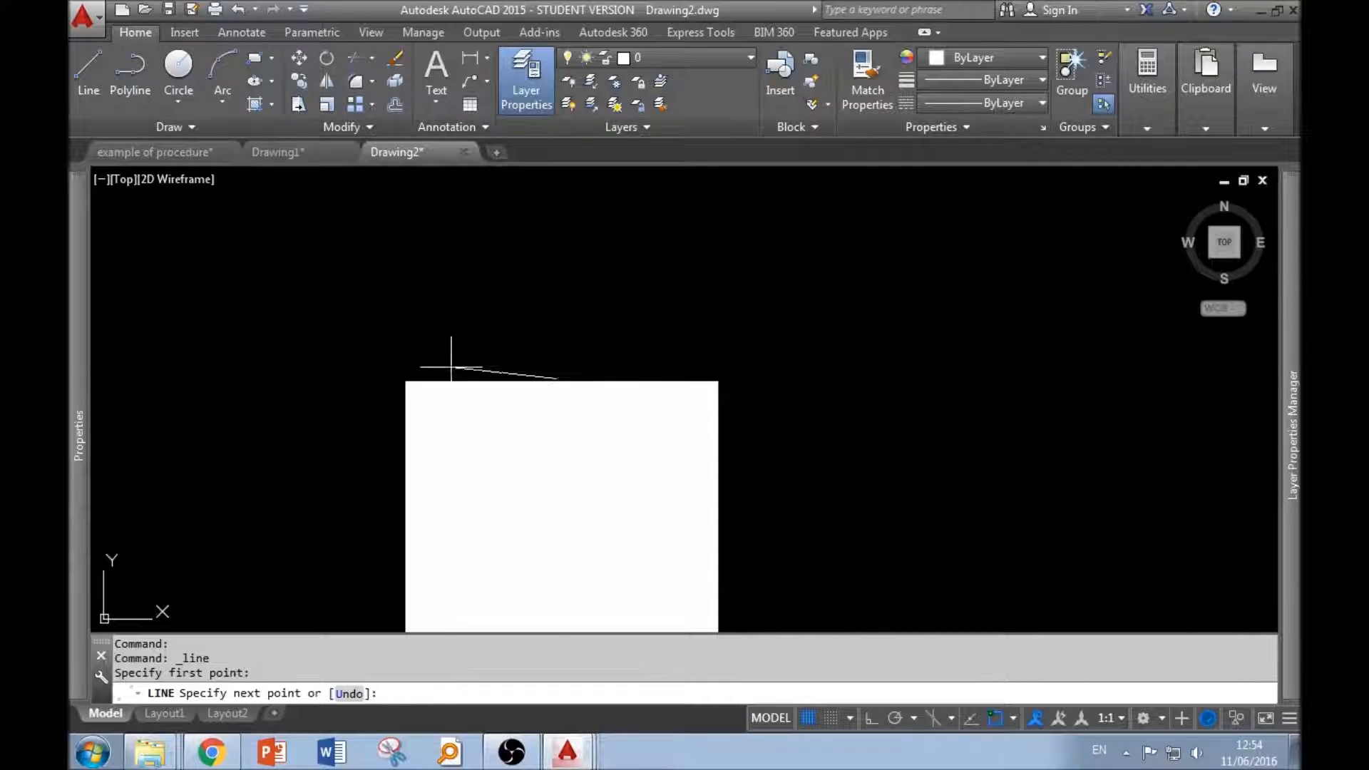
# Turn on Ortho and finish the horizontal line at the scale bar's right end tick, about 100.9 units long.
pyautogui.scroll(-2, 452, 361)
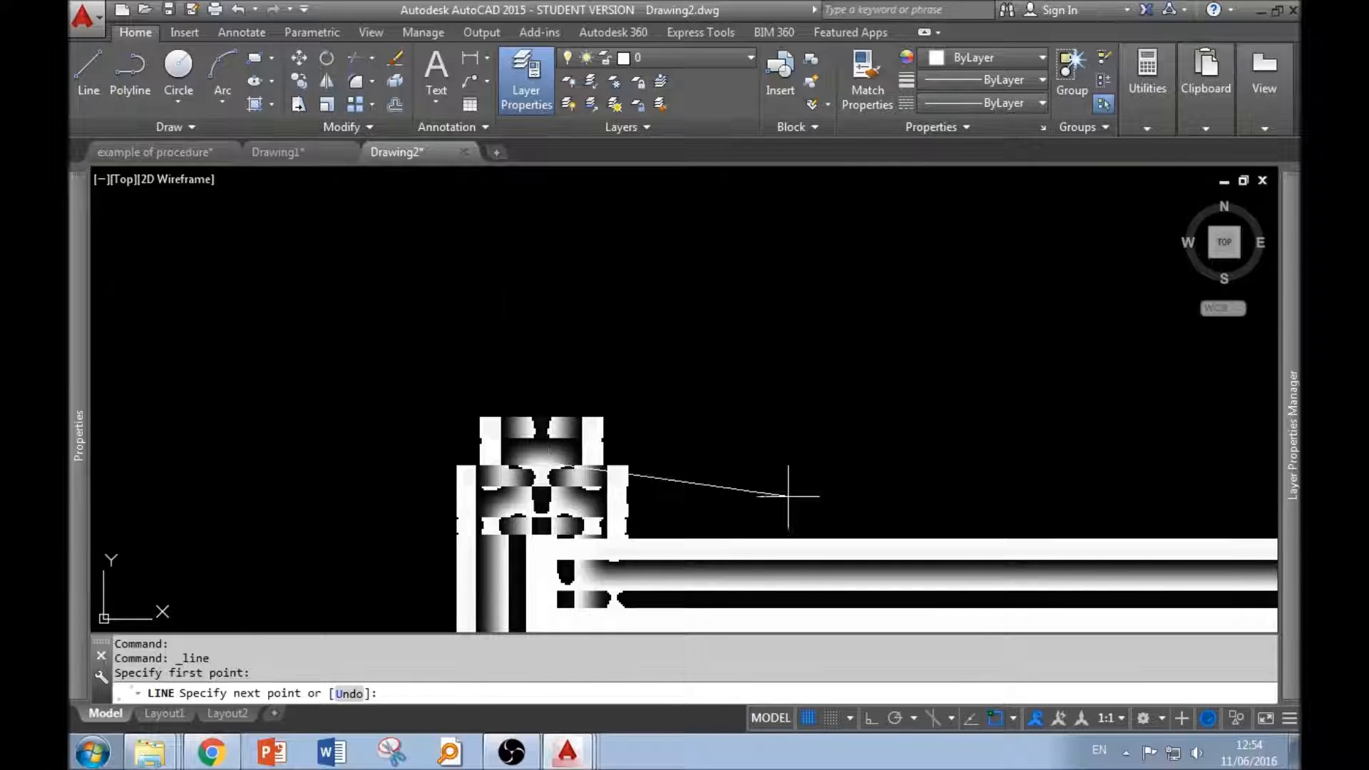
pyautogui.scroll(-3, 366, 367)
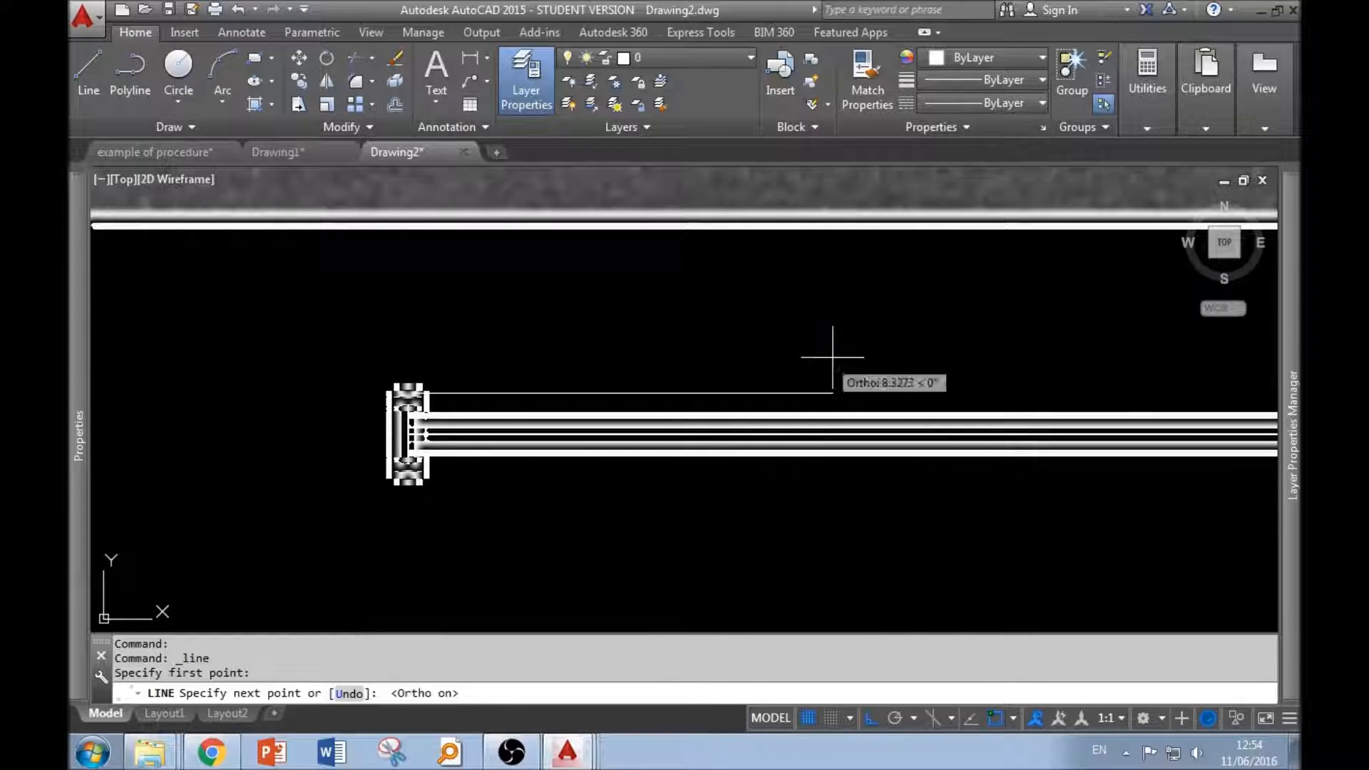
pyautogui.press('F8')
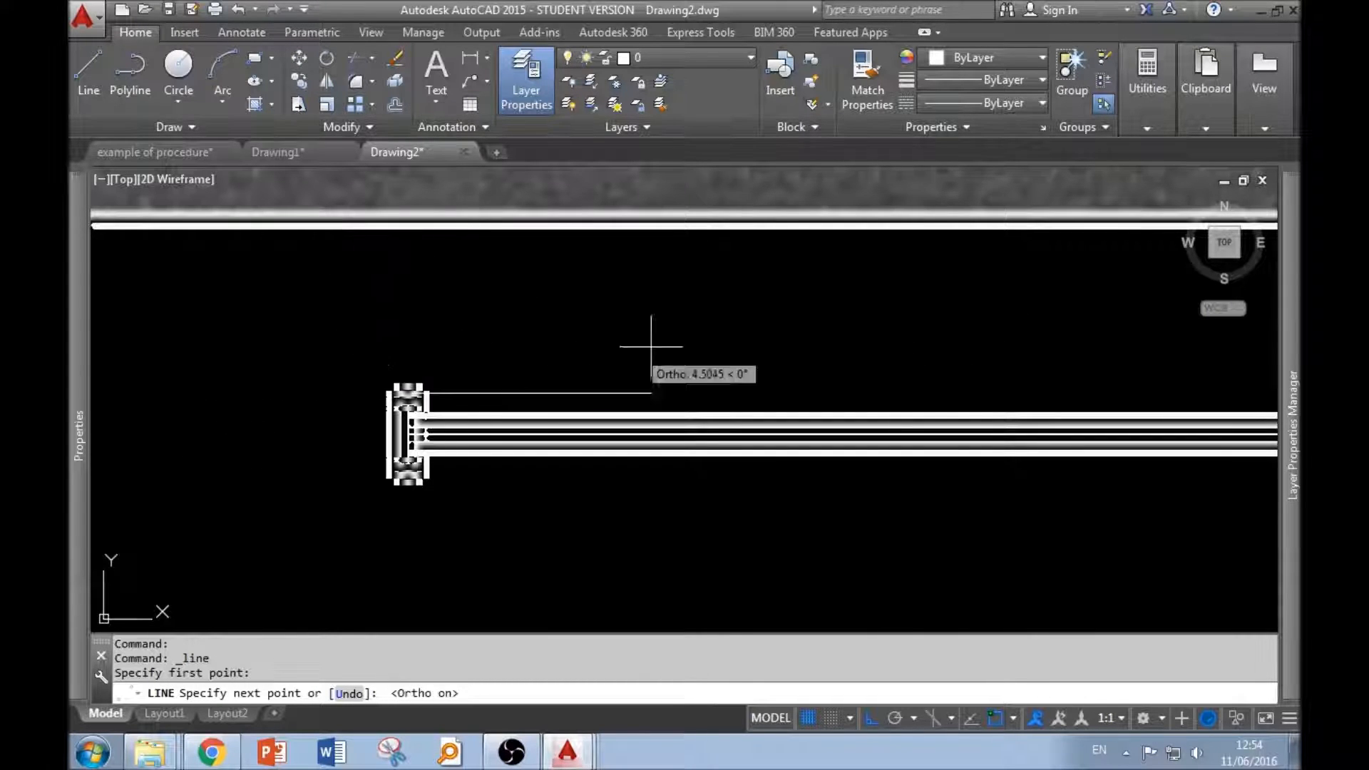
pyautogui.scroll(-3, 214, 417)
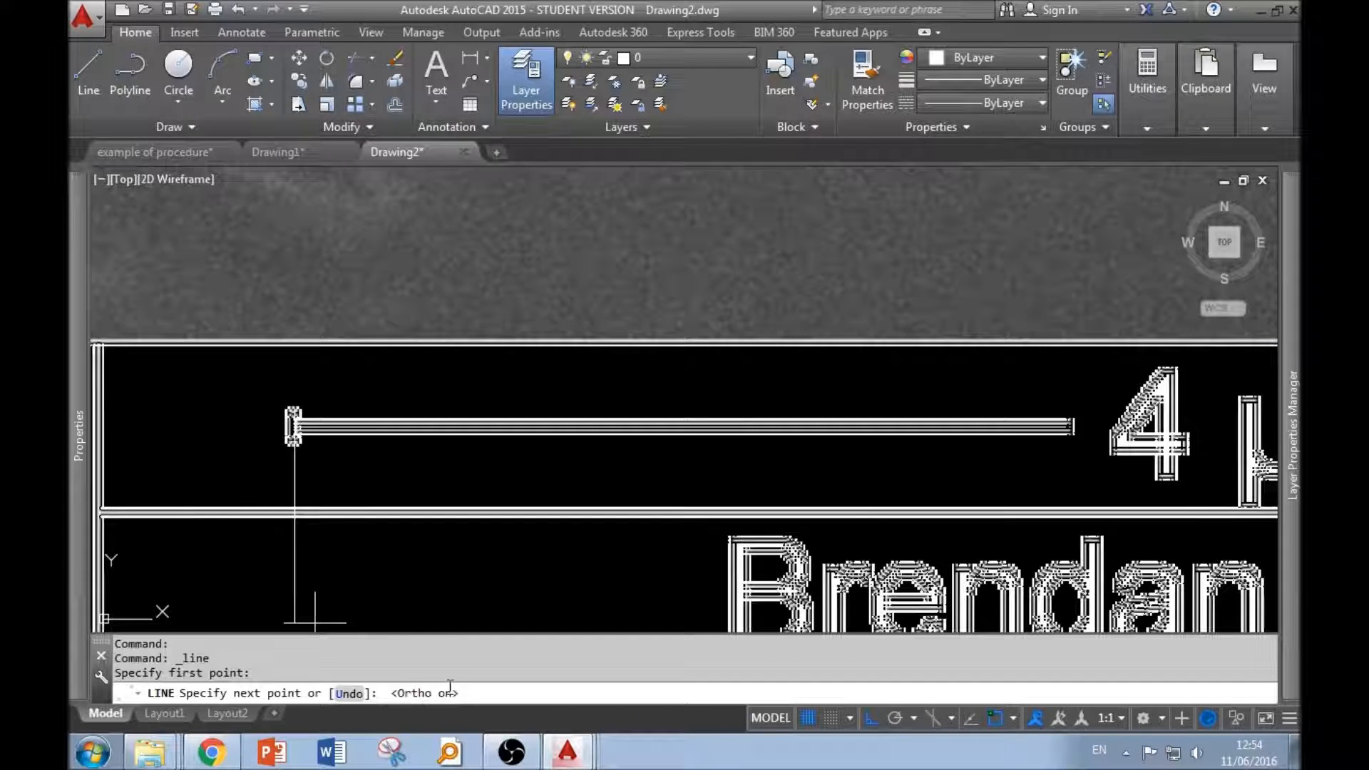
pyautogui.scroll(-5, 199, 428)
pyautogui.scroll(5, 997, 451)
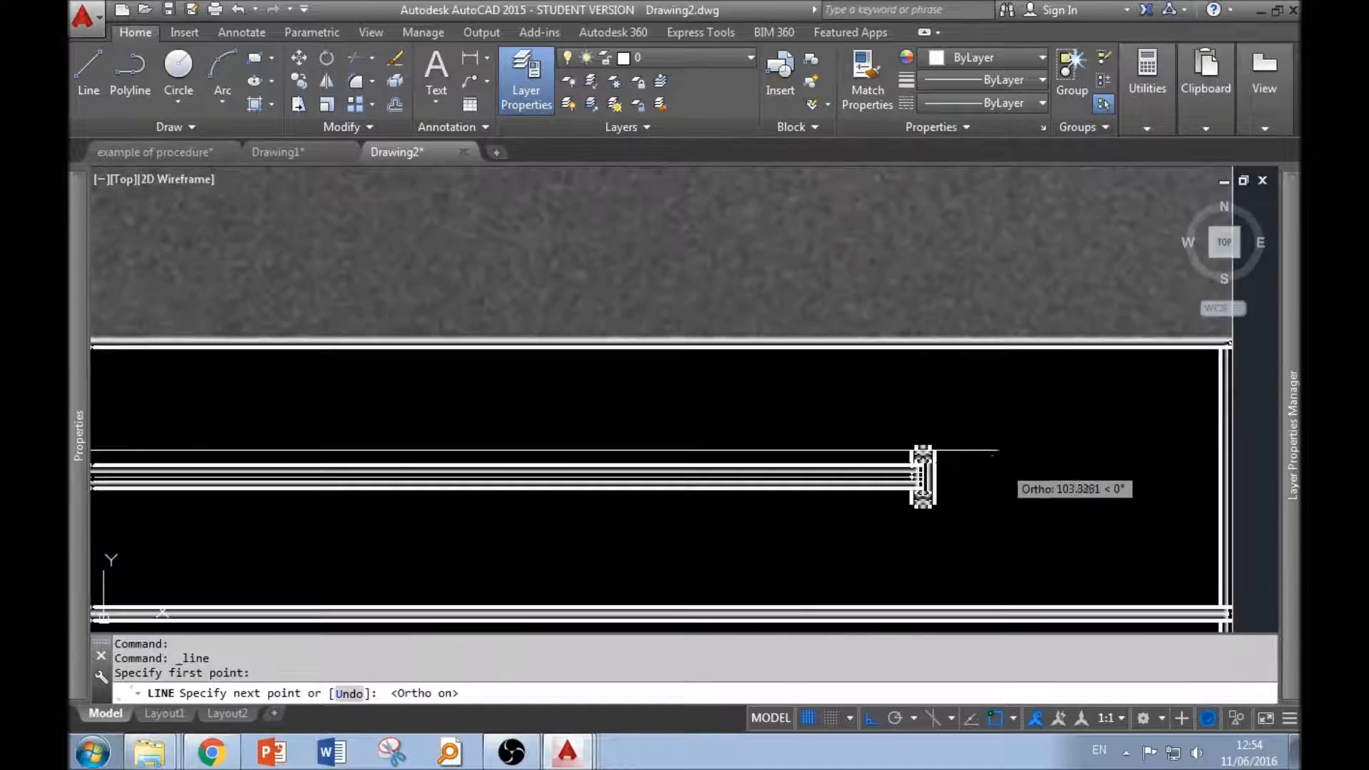
pyautogui.scroll(8, 996, 451)
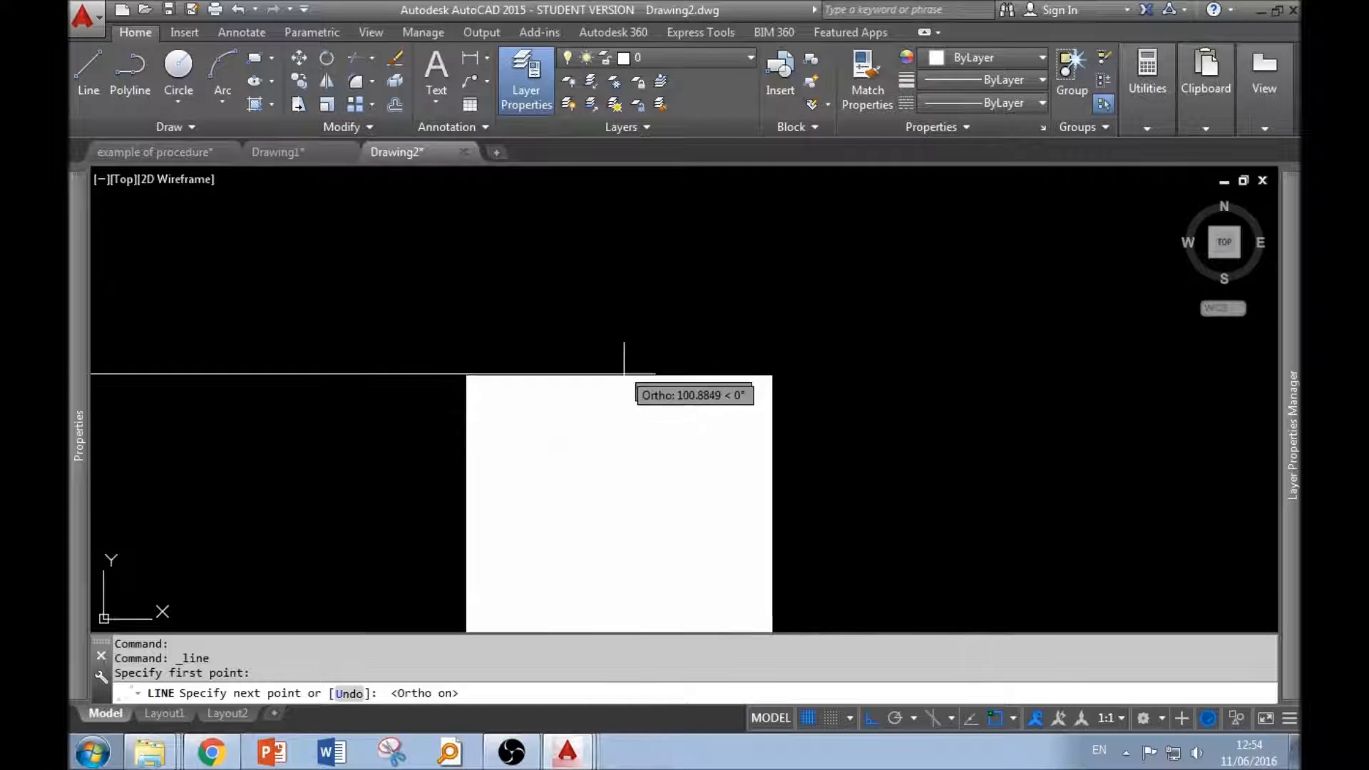
pyautogui.click(617, 357)
pyautogui.scroll(-3, 804, 557)
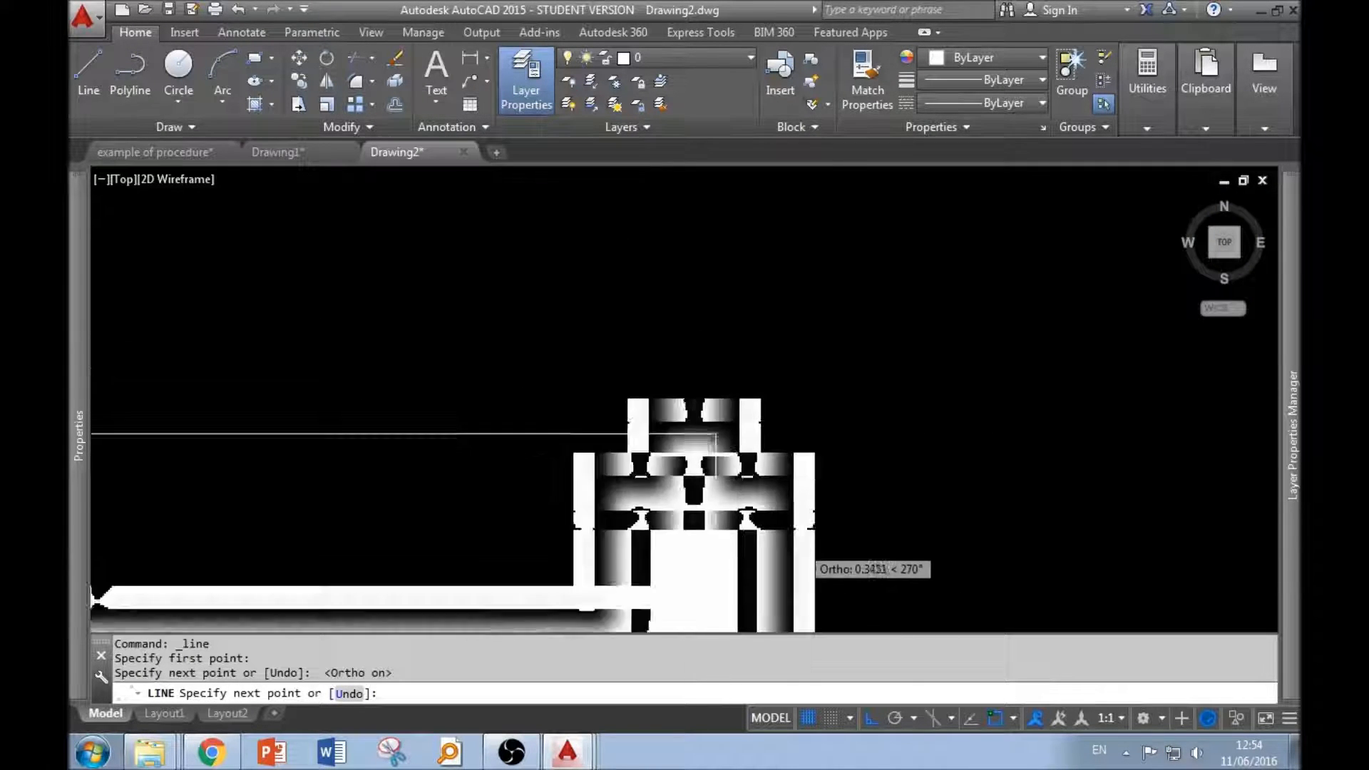
pyautogui.scroll(-6, 720, 470)
pyautogui.press('Return')
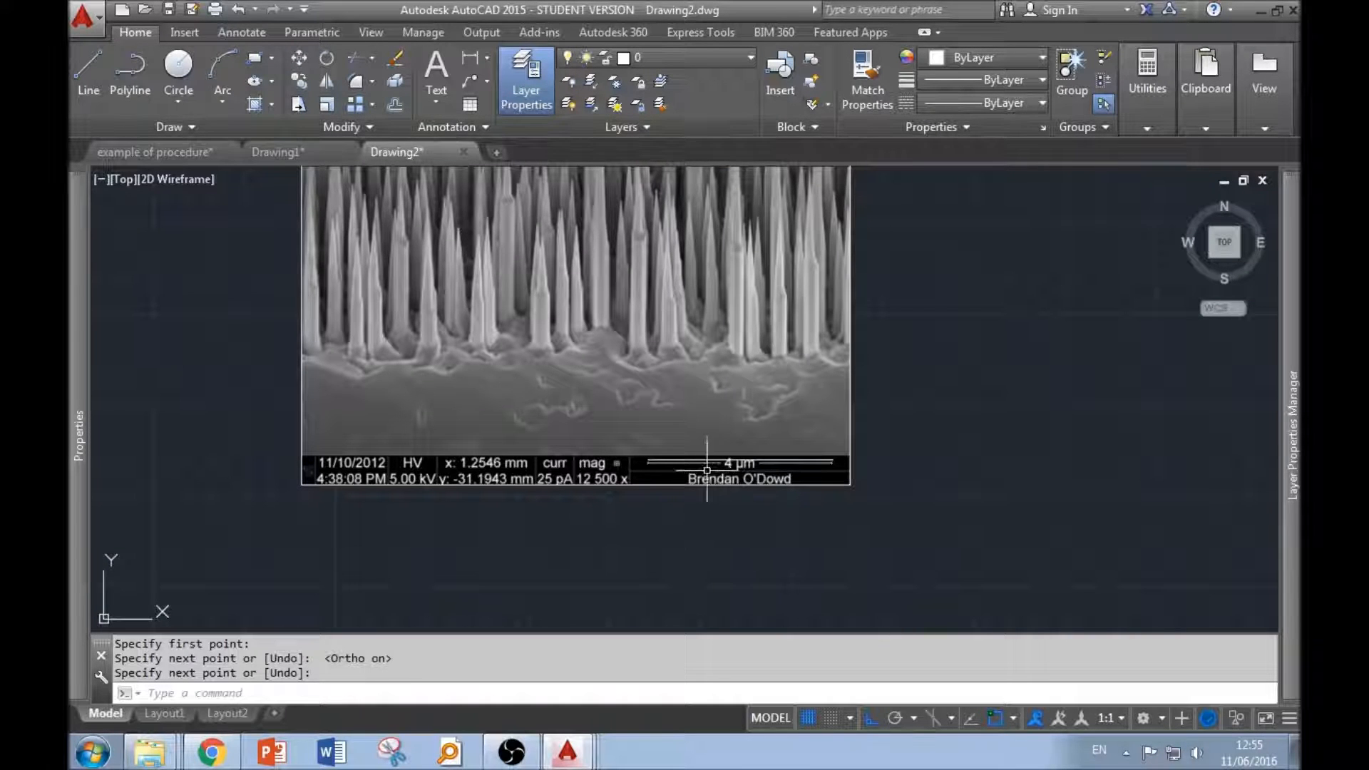
# Start the Scale command with both the wires image and the line over its scale bar selected.
pyautogui.moveTo(638, 301); pyautogui.dragTo(673, 397, button='middle')
pyautogui.scroll(-2, 778, 556)
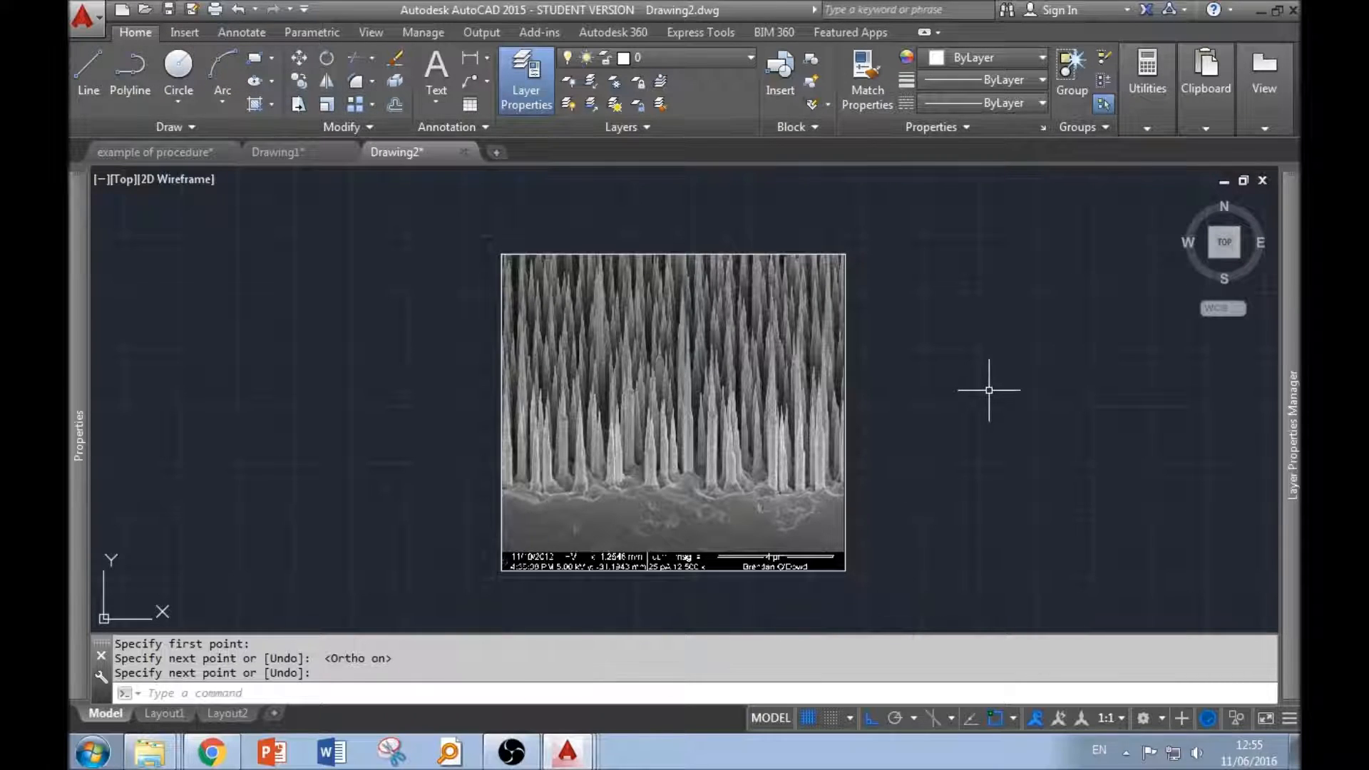
pyautogui.write('c')
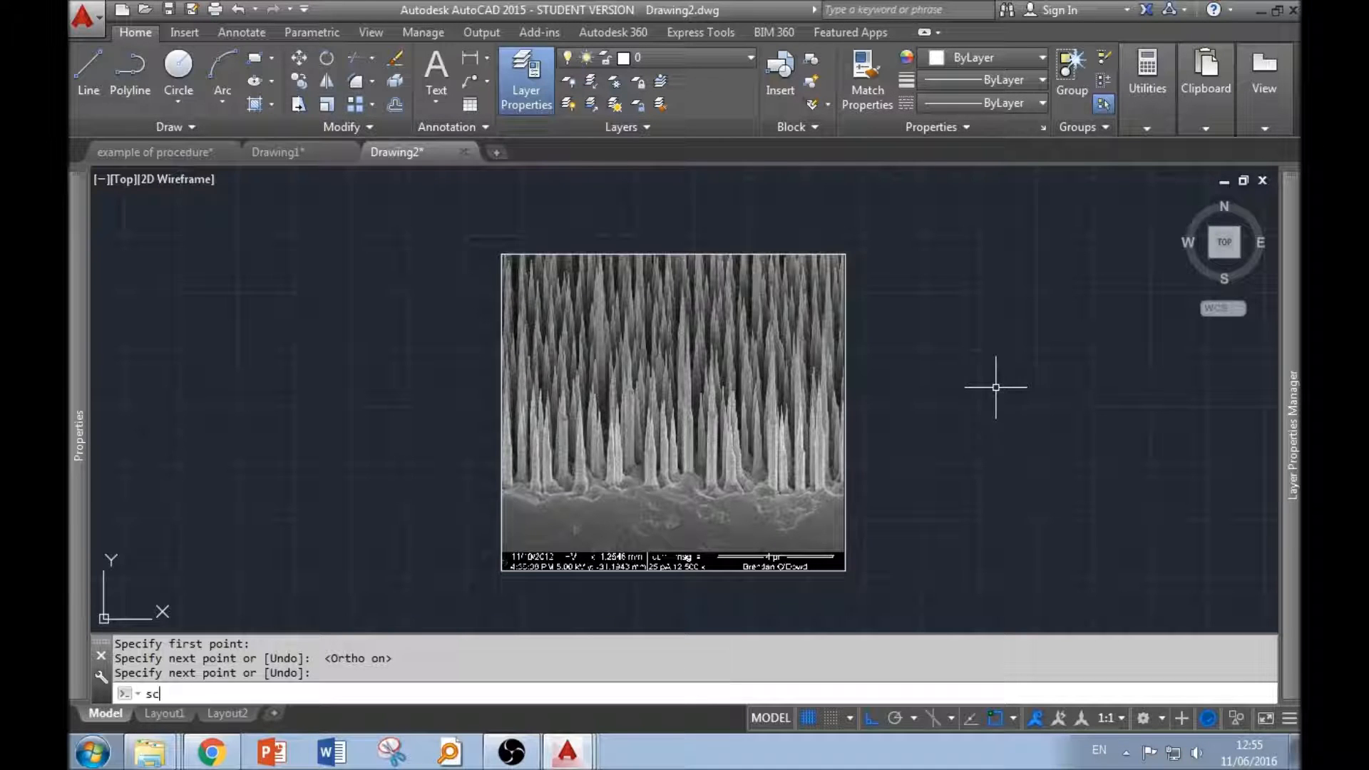
pyautogui.press('Return')
pyautogui.scroll(-2, 806, 413)
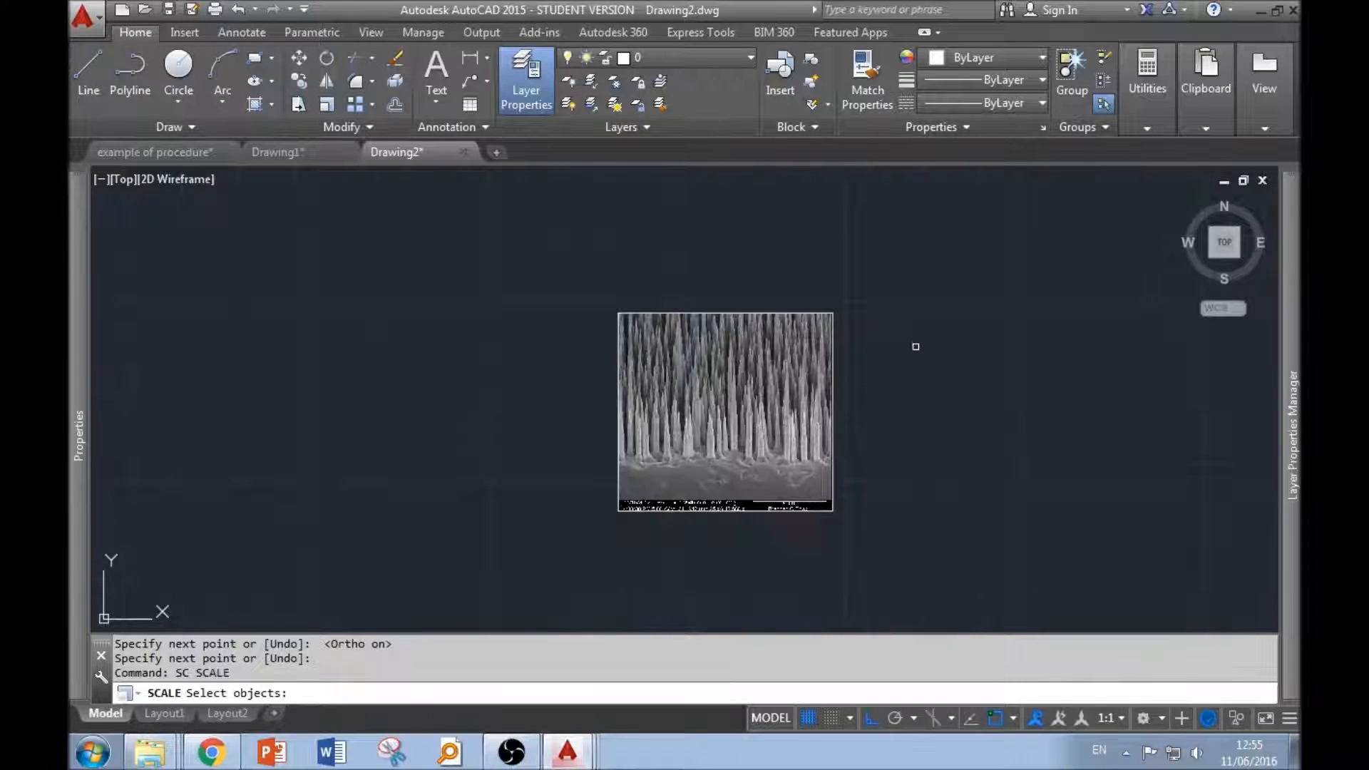
pyautogui.scroll(2, 914, 423)
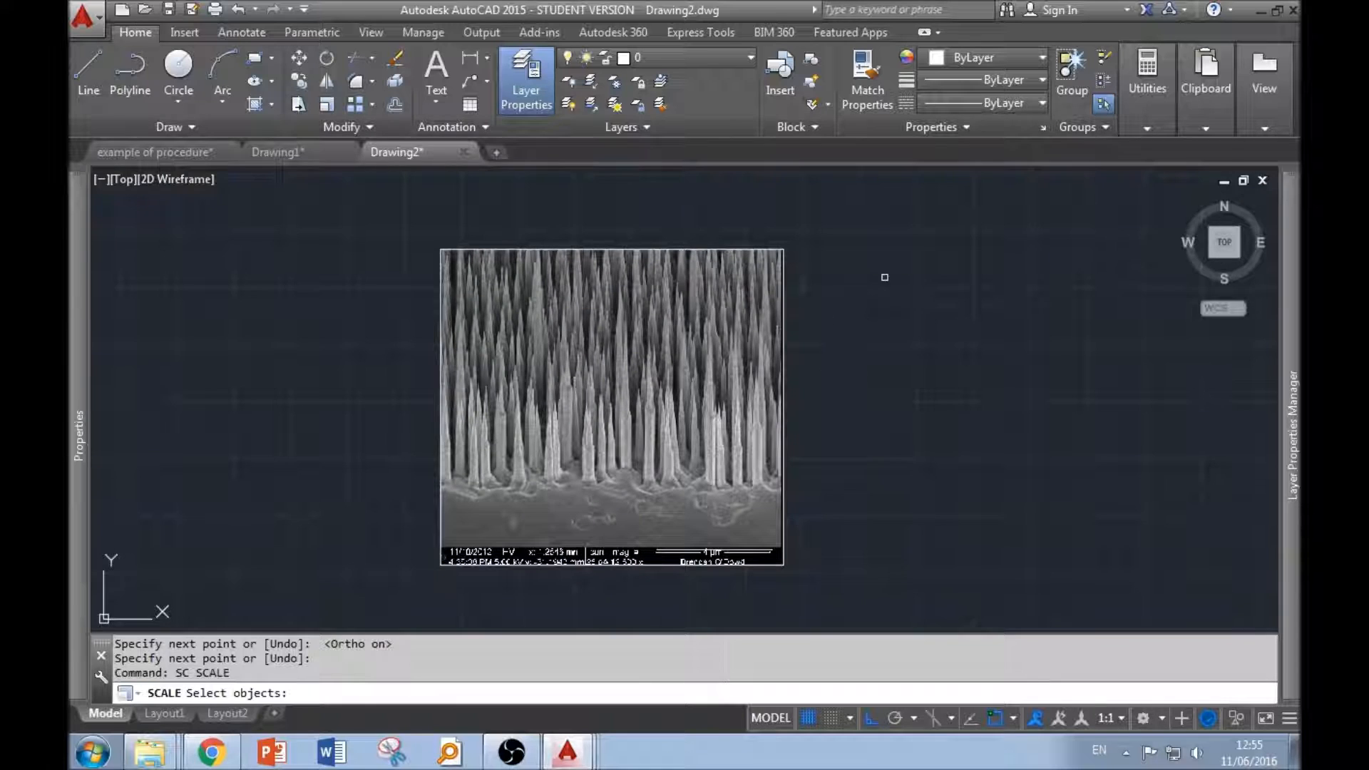
pyautogui.click(871, 229)
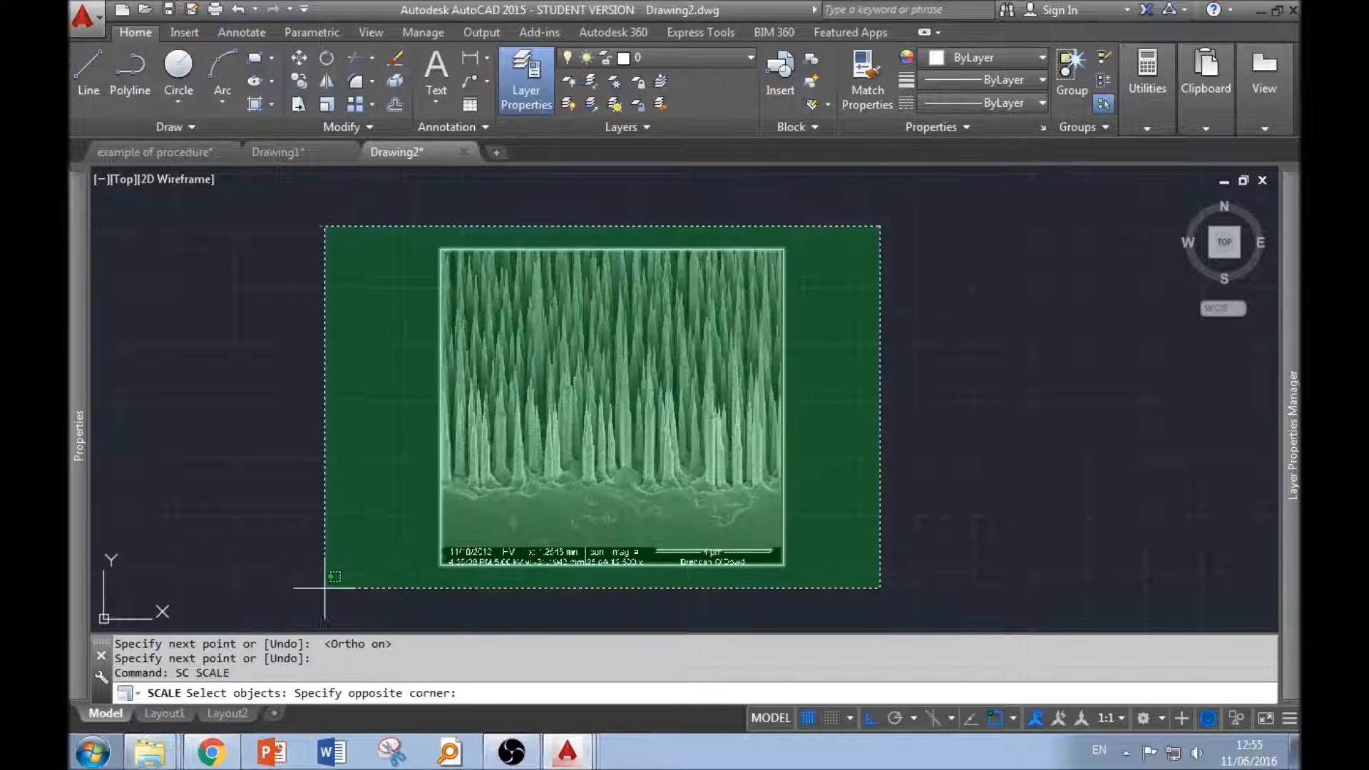
pyautogui.click(311, 591)
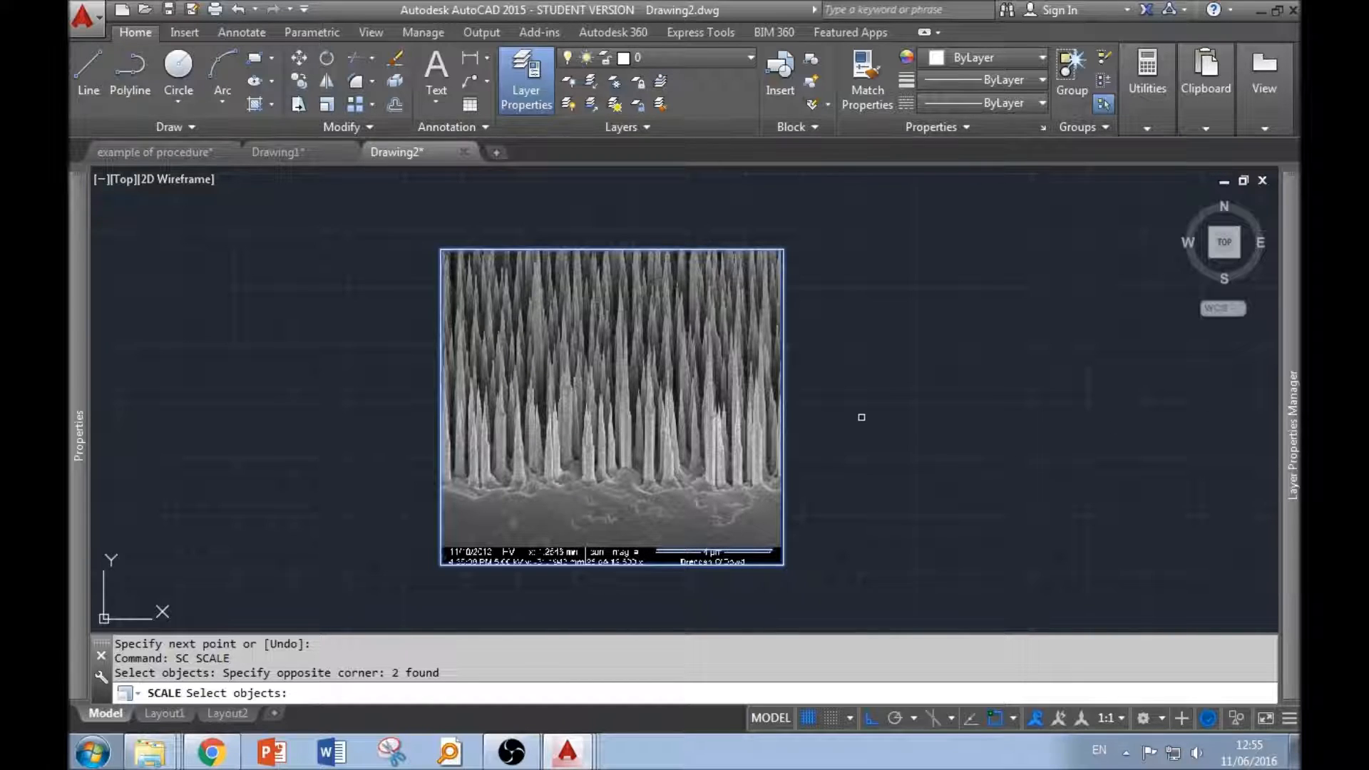
pyautogui.press('Return')
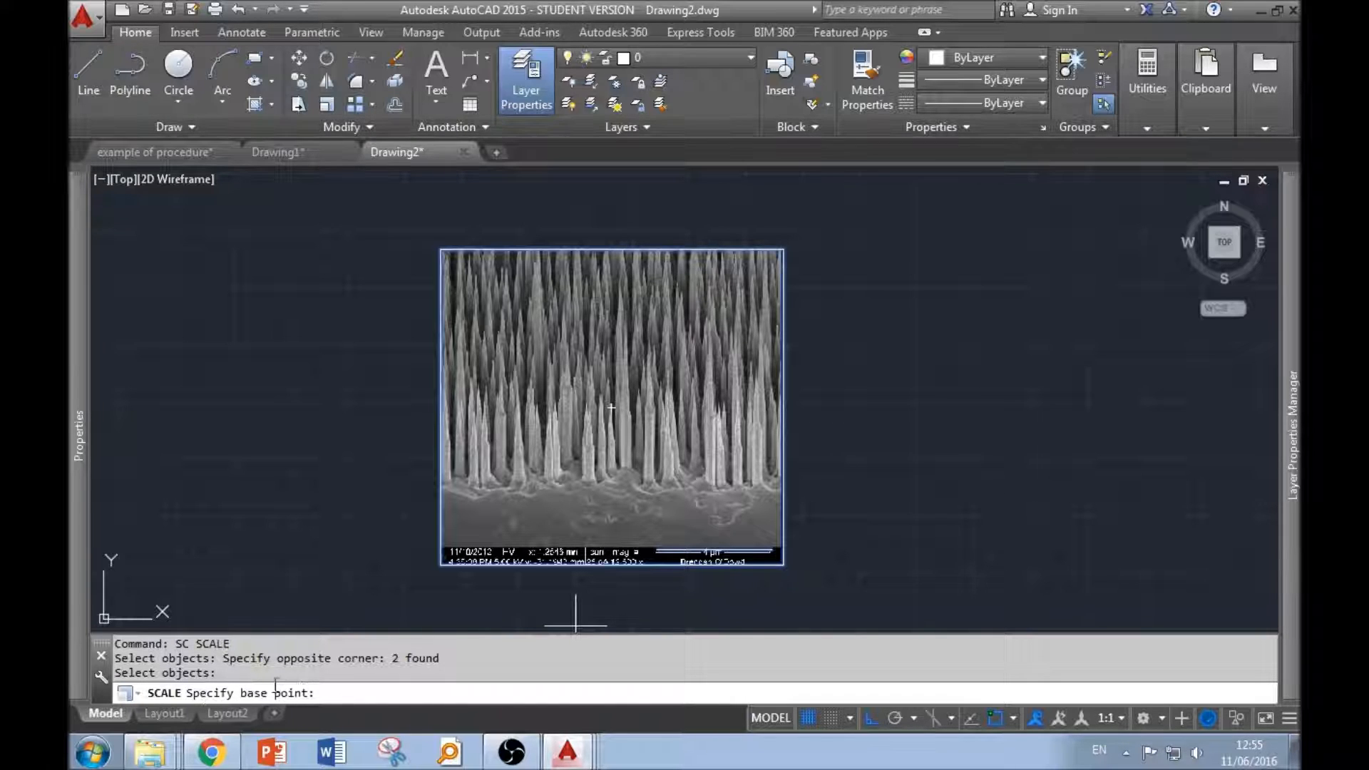
# Scale the selection by reference from the line's right end, using the line's full length as reference and 4000 as new length.
pyautogui.scroll(4, 789, 612)
pyautogui.scroll(2, 833, 497)
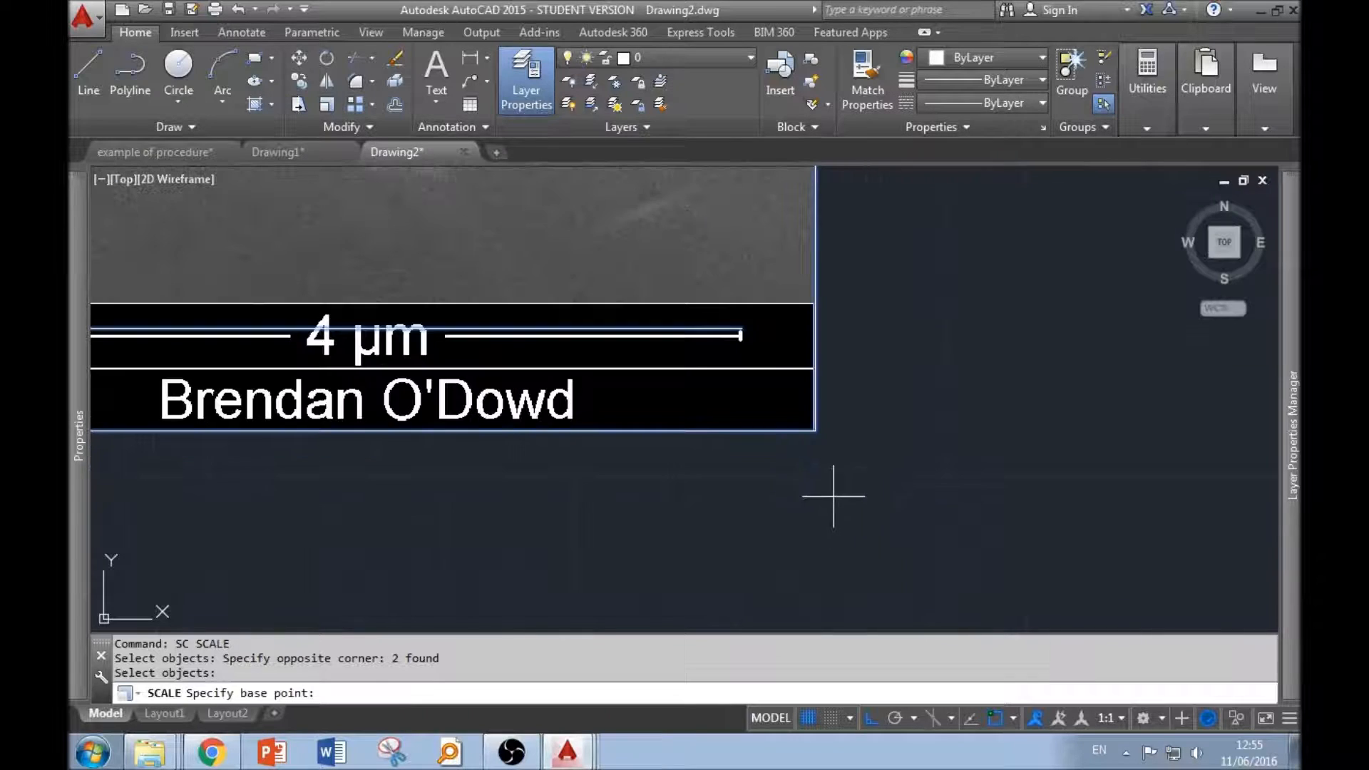
pyautogui.click(742, 329)
pyautogui.scroll(-3, 828, 478)
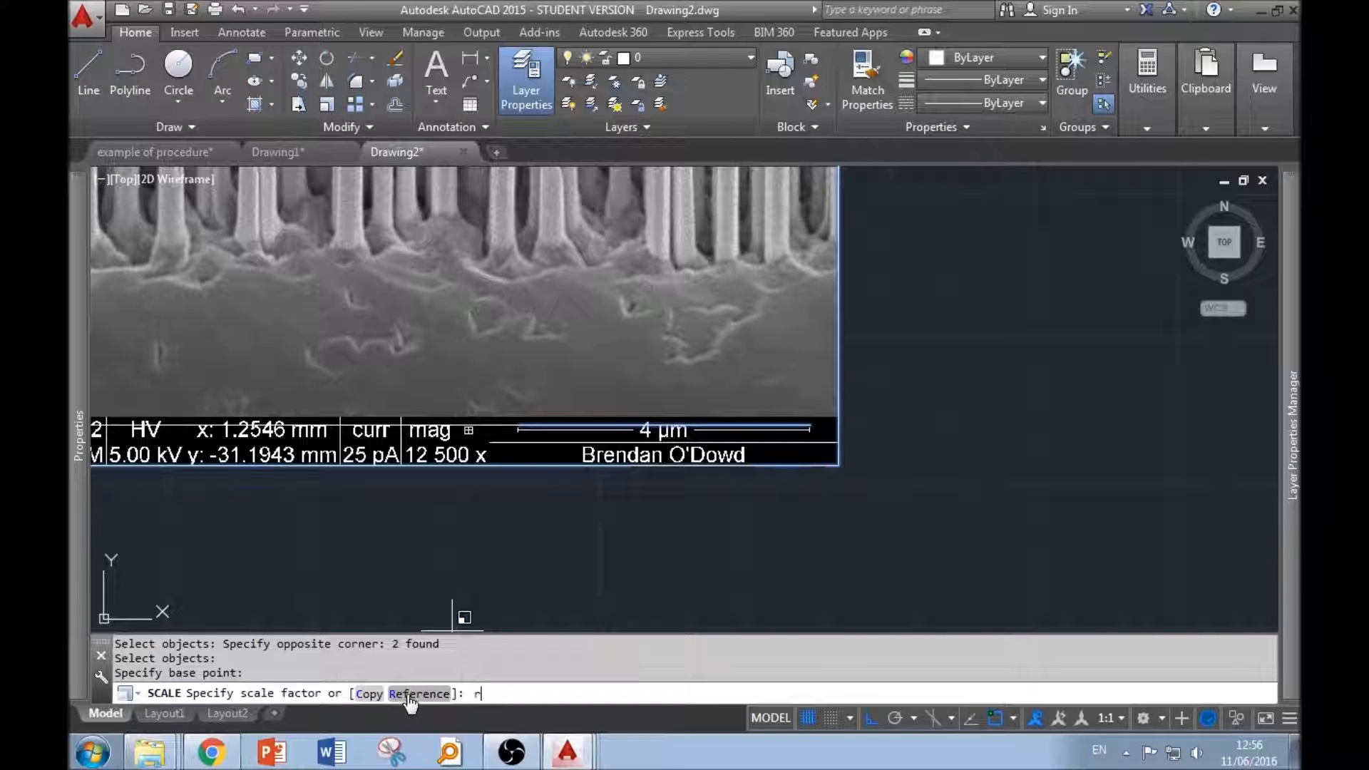
pyautogui.press('Return')
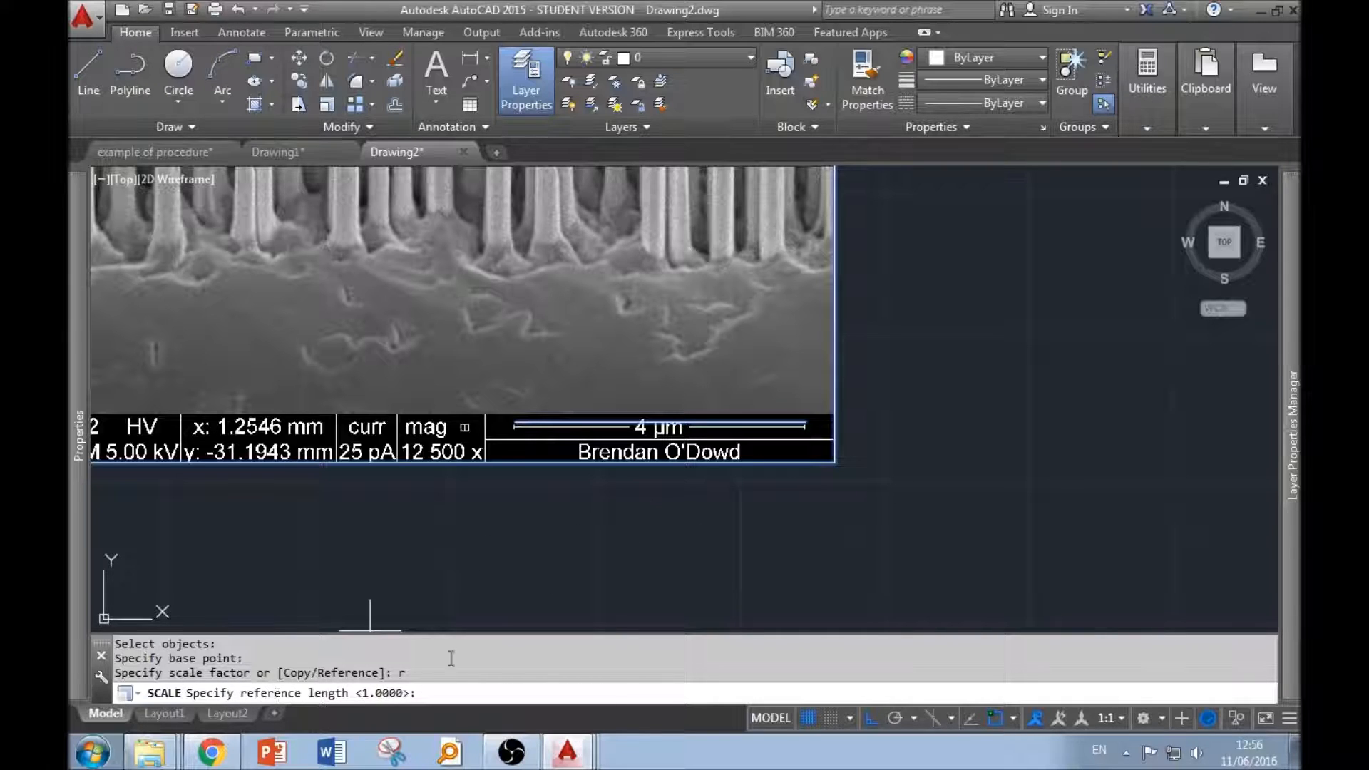
pyautogui.click(806, 422)
pyautogui.click(515, 423)
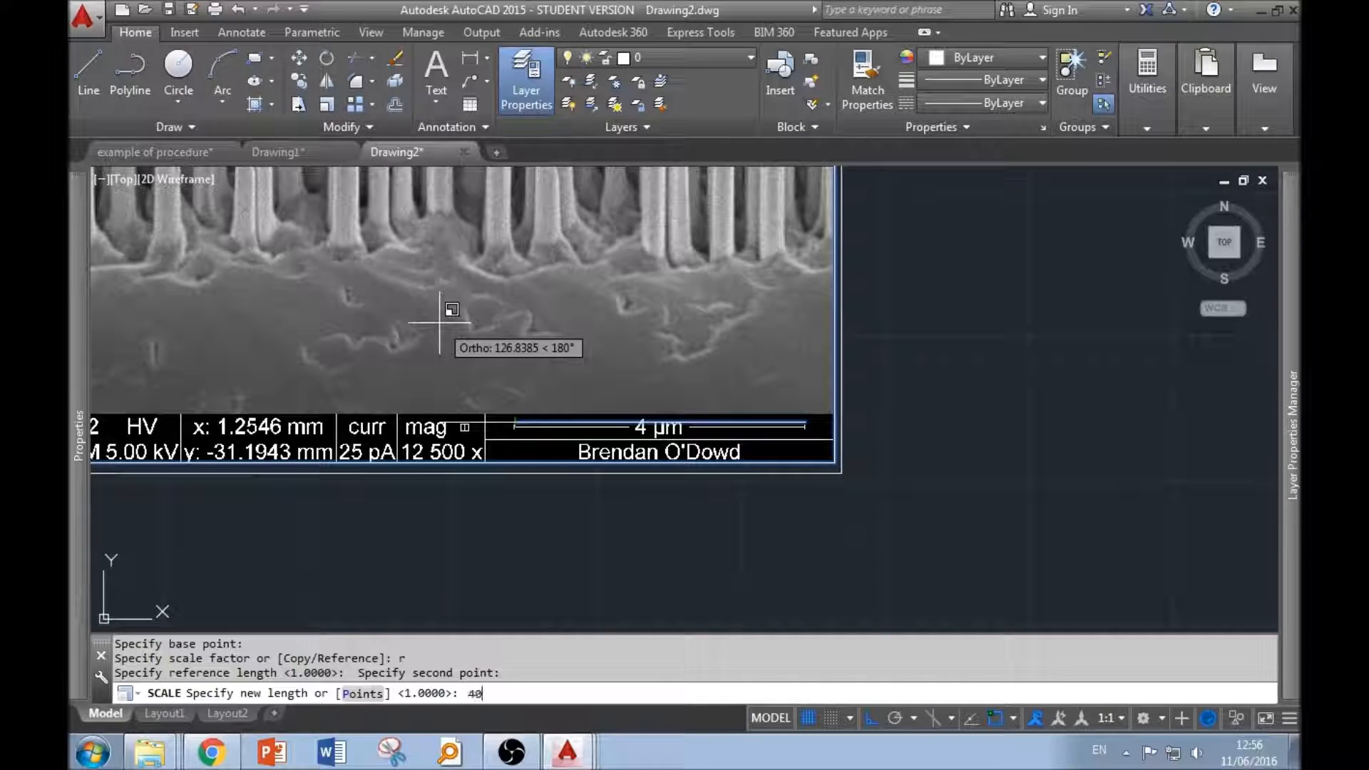
pyautogui.press('Return')
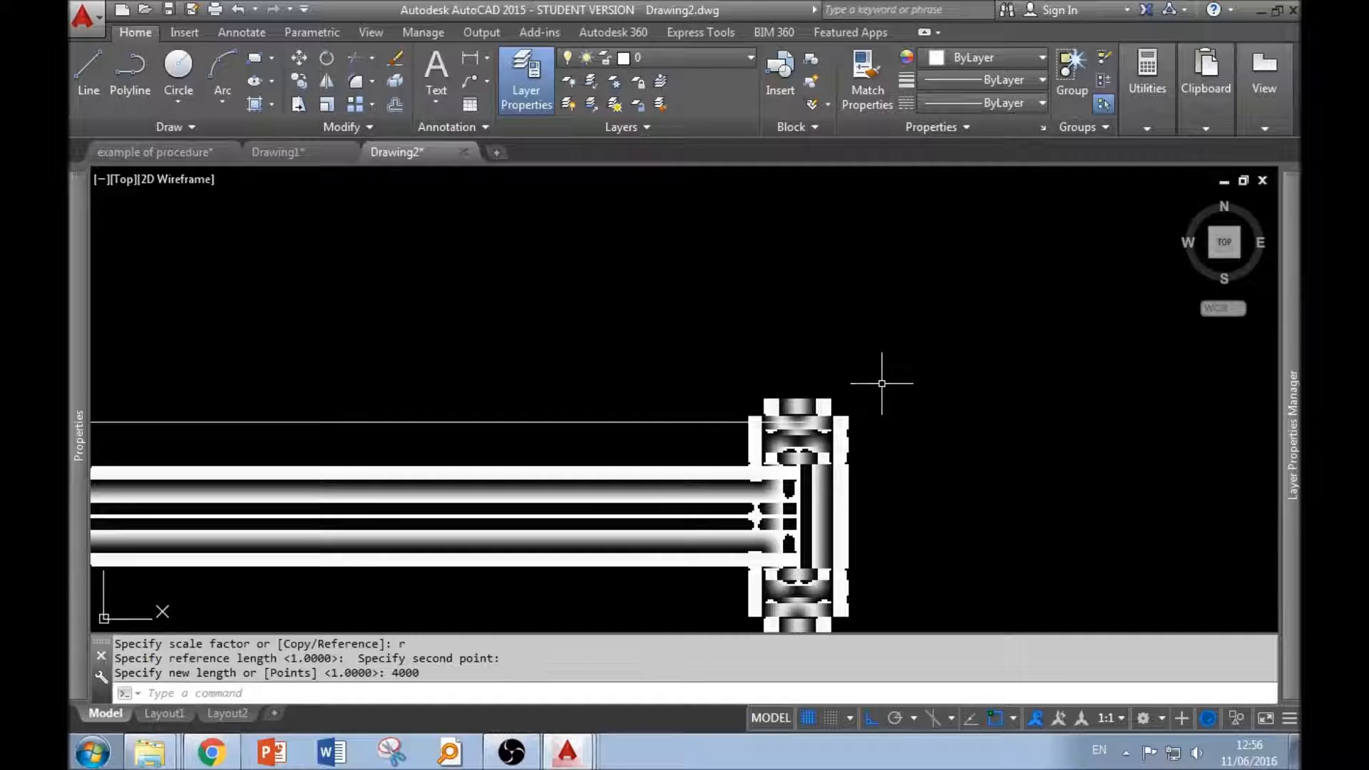
# Zoom to the drawing extents to view the whole scaled image.
pyautogui.write('z')
pyautogui.press('Return')
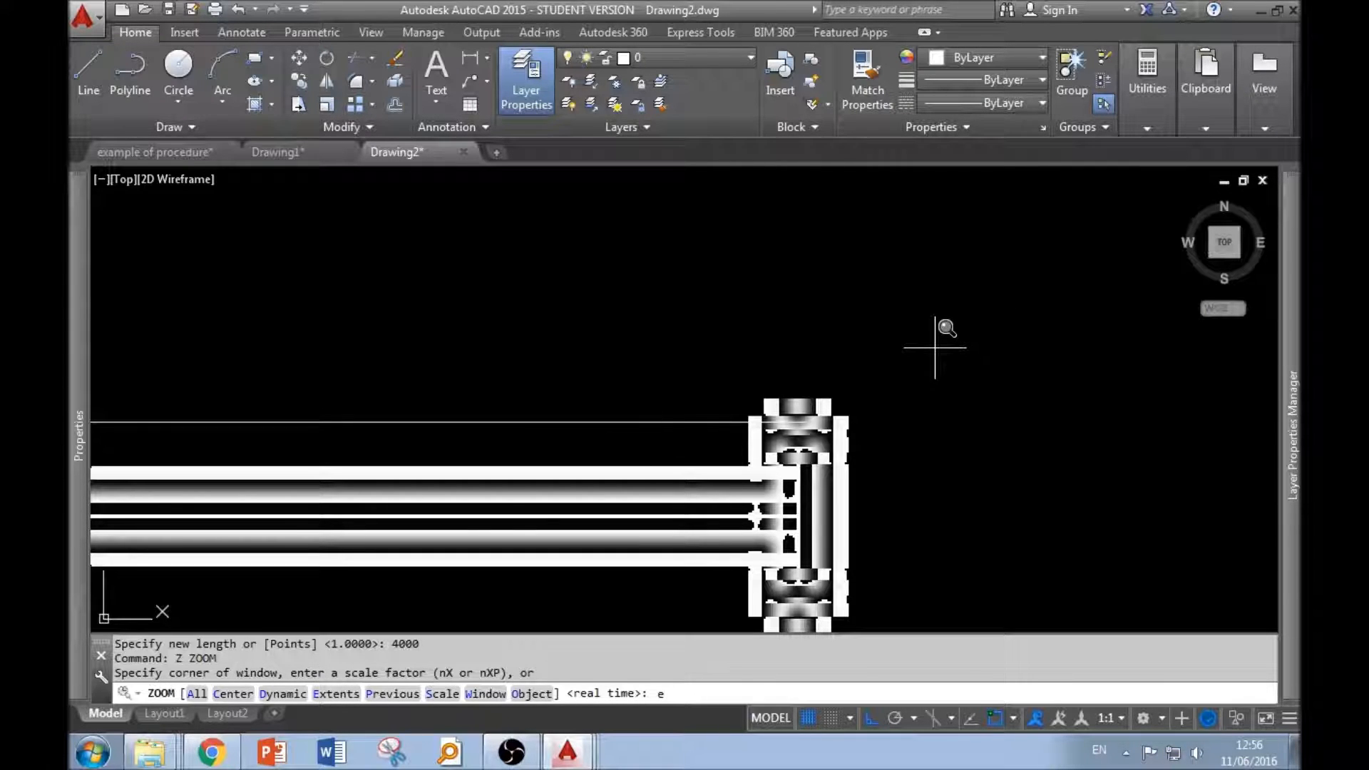
pyautogui.press('Return')
pyautogui.scroll(-2, 778, 343)
pyautogui.scroll(2, 799, 371)
pyautogui.scroll(-2, 692, 421)
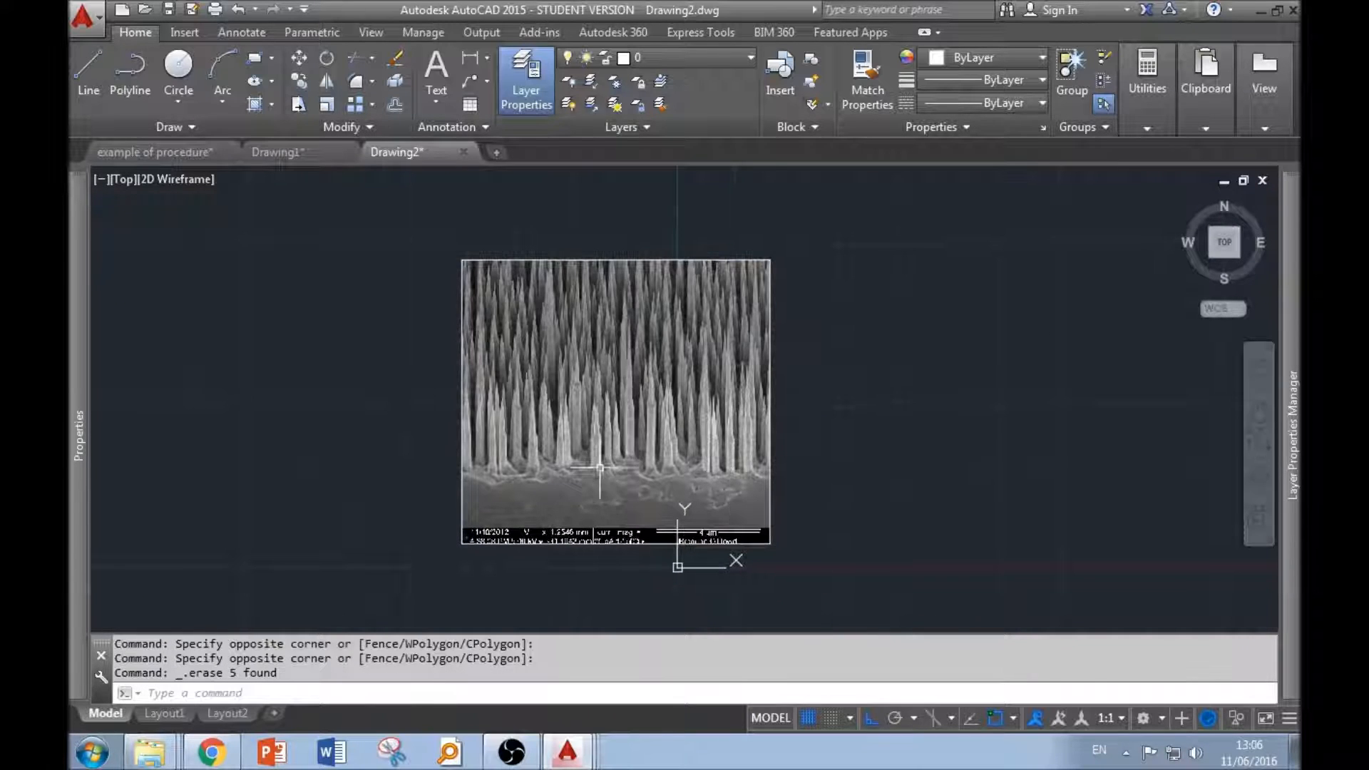
# Draw a vertical line from tip to base of the front wire near the image's centre.
pyautogui.scroll(4, 631, 443)
pyautogui.scroll(2, 631, 443)
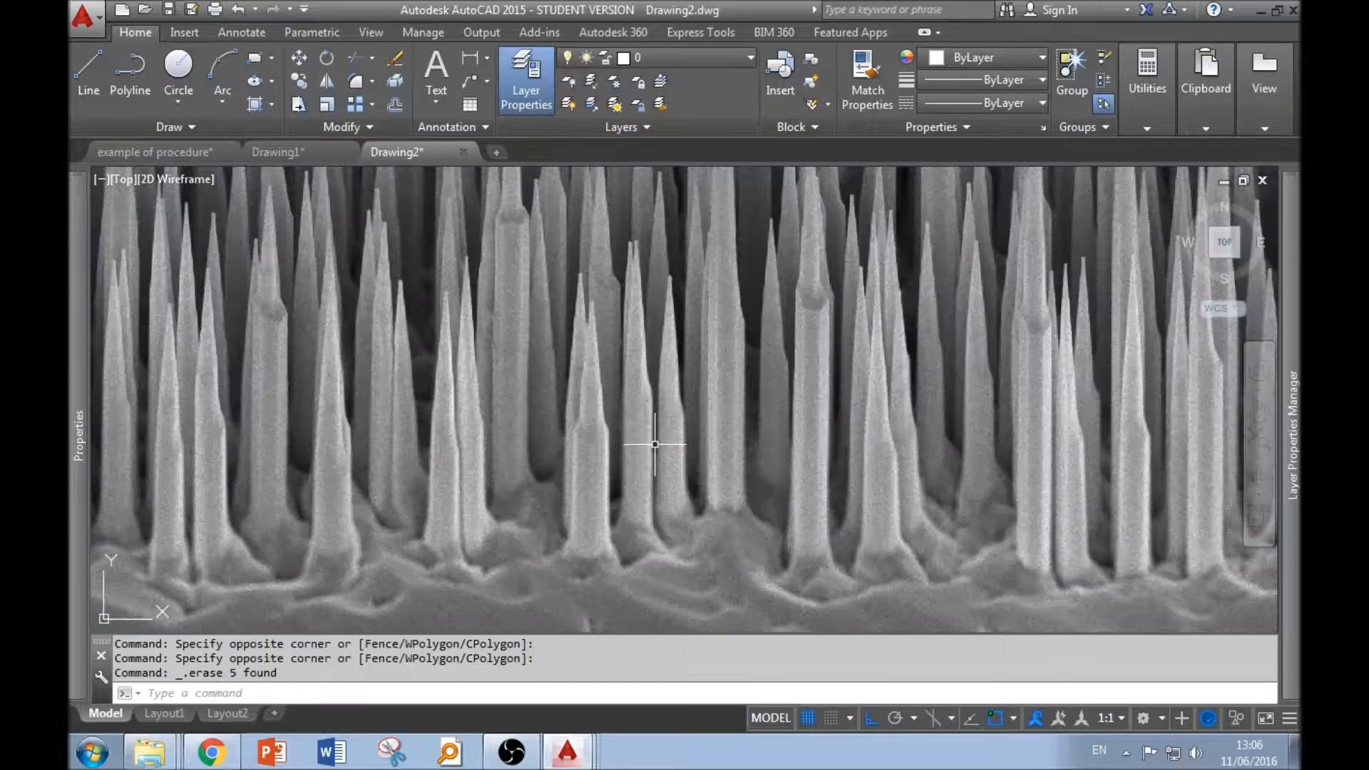
pyautogui.click(91, 65)
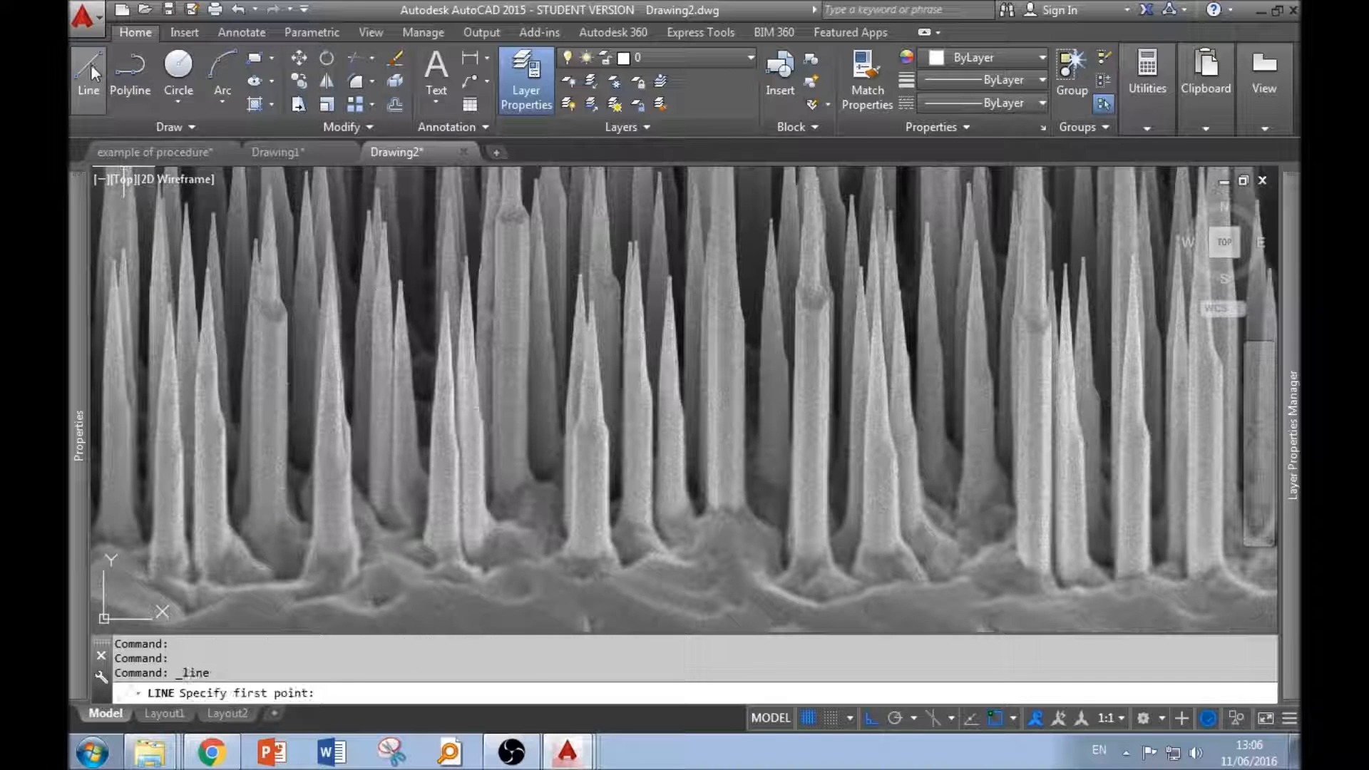
pyautogui.click(592, 295)
pyautogui.click(593, 546)
pyautogui.press('Return')
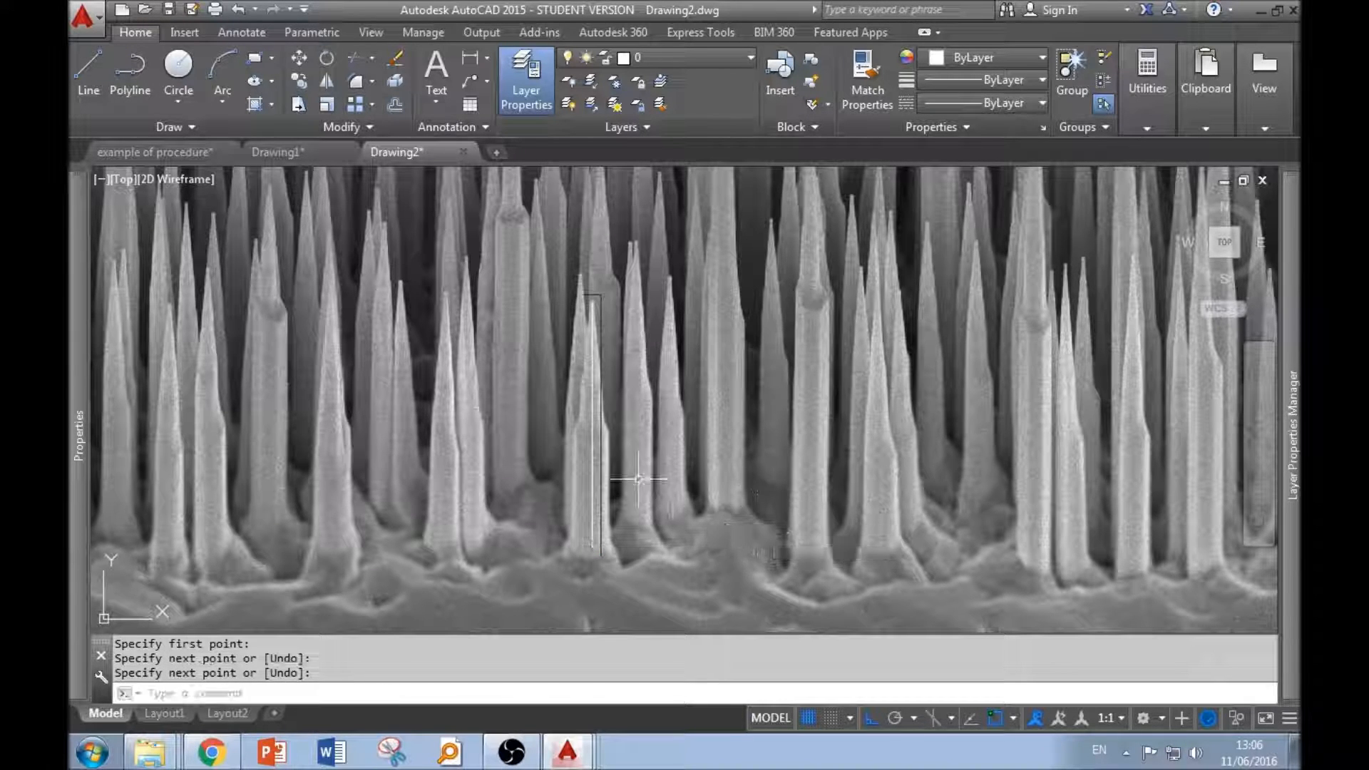
# Draw vertical lines from tip to base on the two neighbouring wires just right of the first traced wire.
pyautogui.press('Return')
pyautogui.click(635, 247)
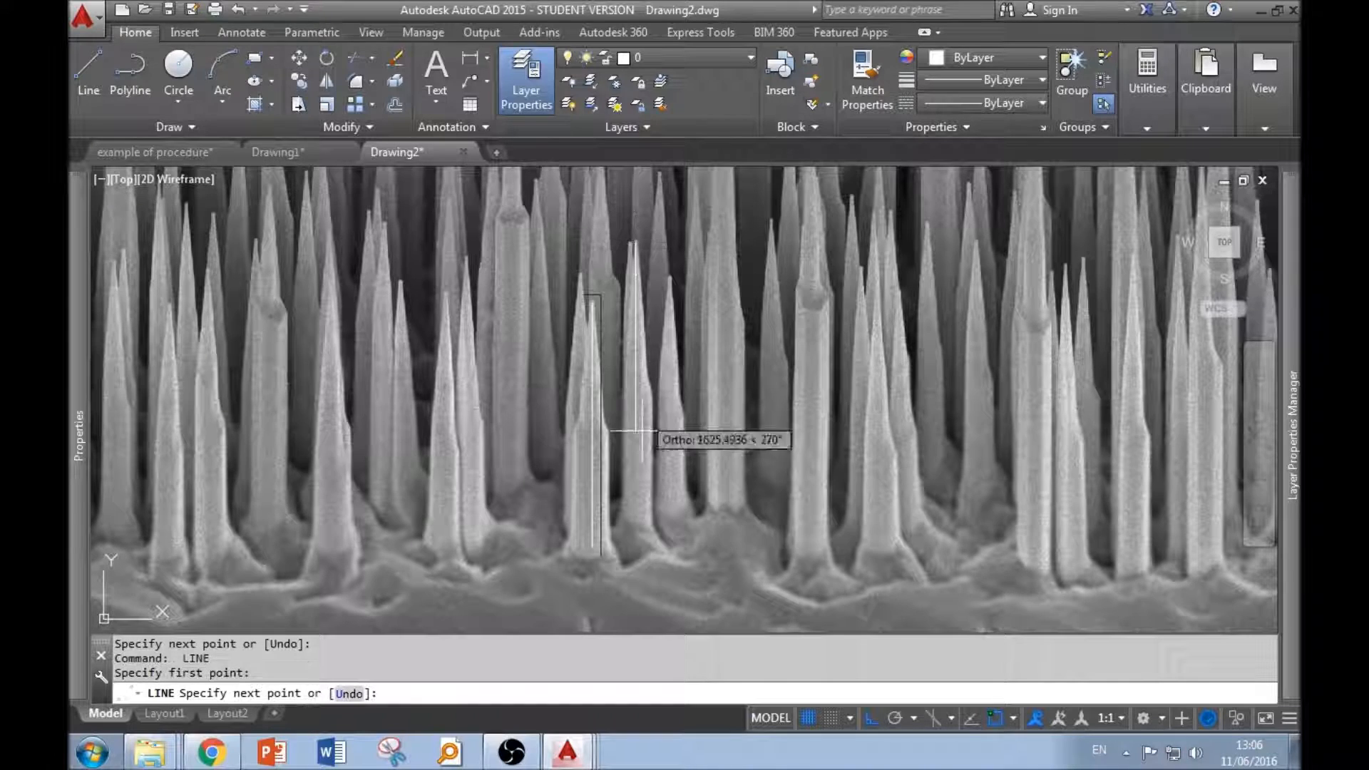
pyautogui.click(645, 529)
pyautogui.press('Return')
pyautogui.press('Return')
pyautogui.click(669, 274)
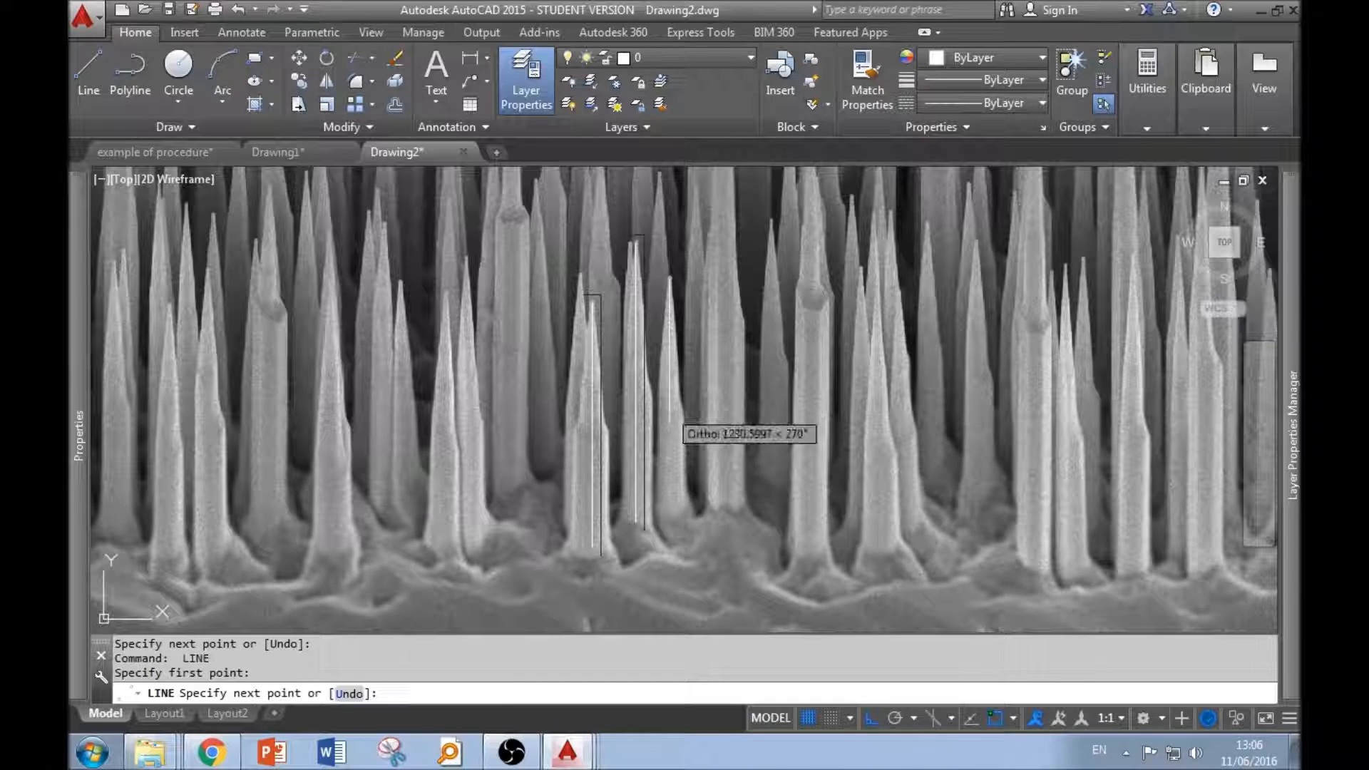
pyautogui.click(678, 508)
pyautogui.press('Return')
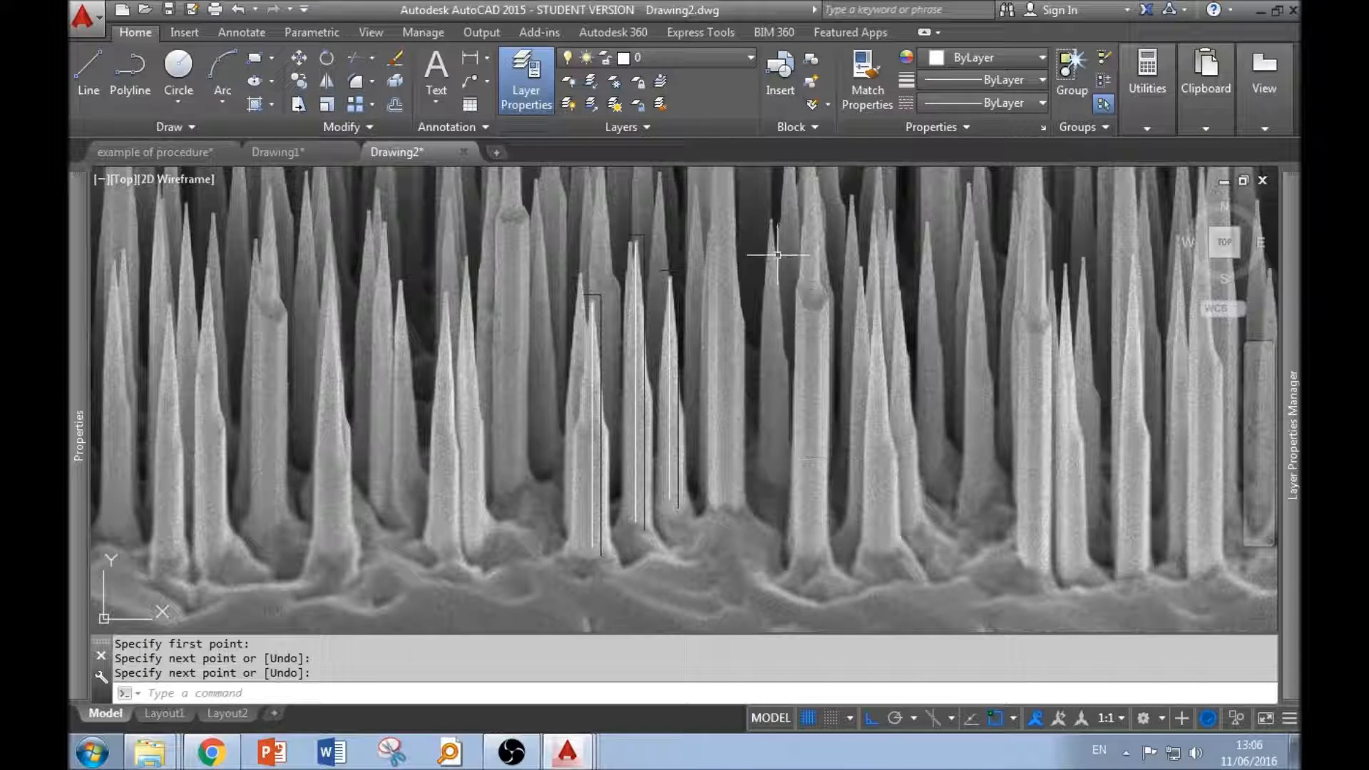
# Draw a vertical tip-to-base line on the thin wire farther right, between the two thick tall wires.
pyautogui.press('Return')
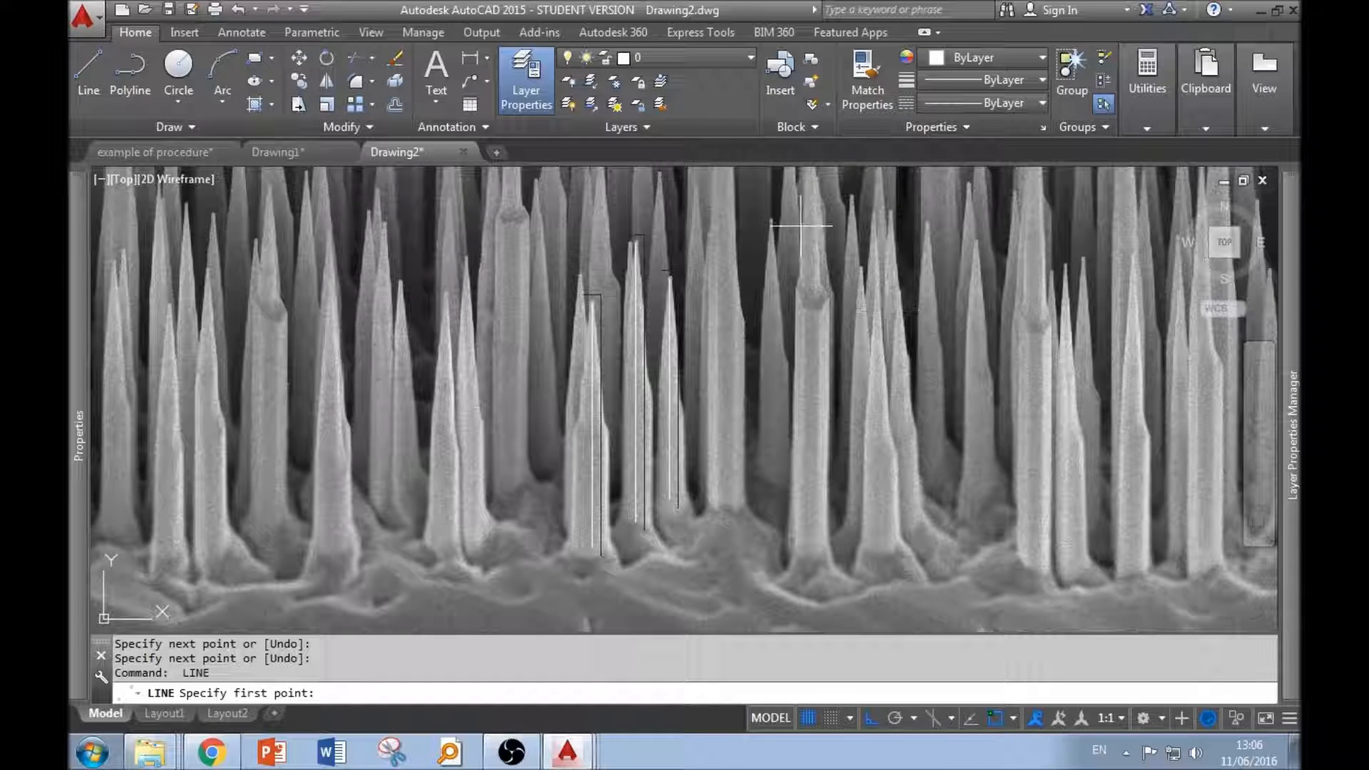
pyautogui.click(771, 221)
pyautogui.click(760, 466)
pyautogui.press('Return')
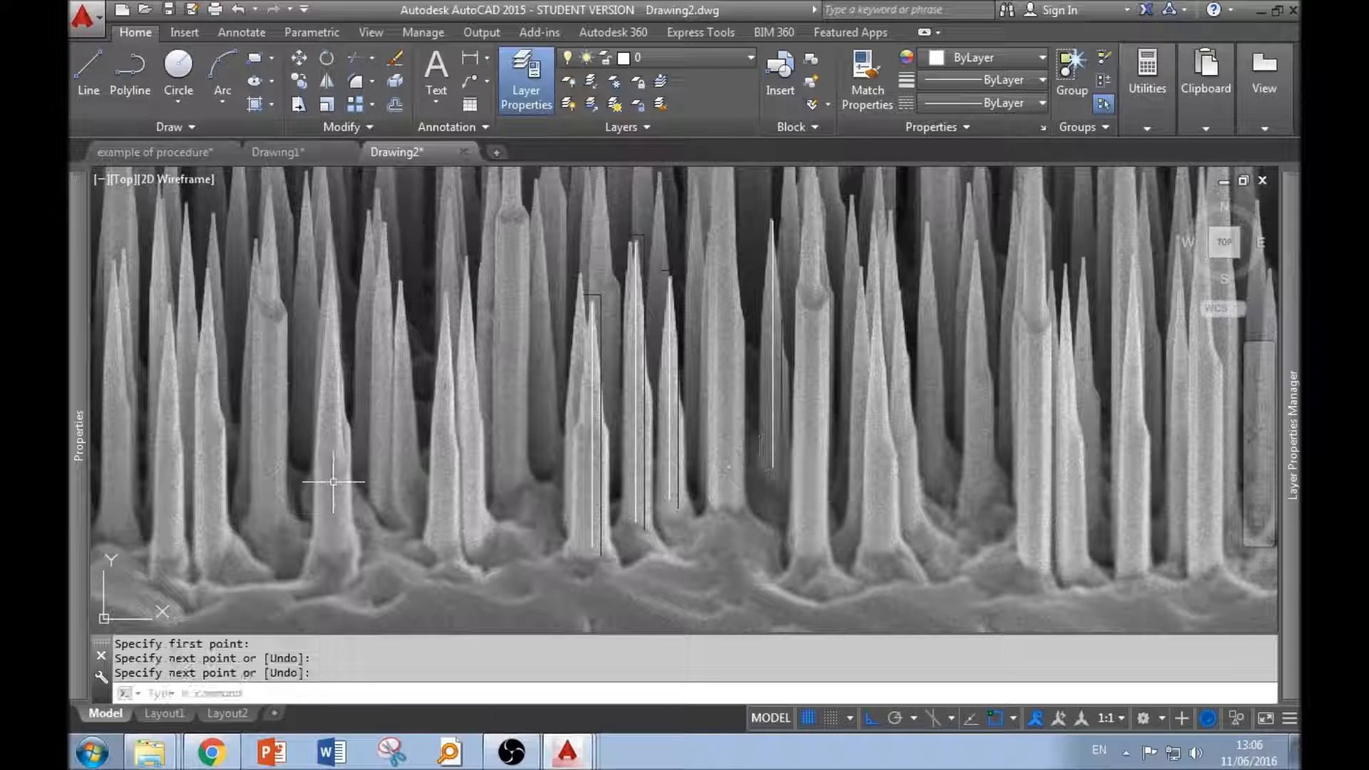
# Draw vertical tip-to-base lines on the two adjacent front wires left of the first traced wire.
pyautogui.press('Return')
pyautogui.click(447, 288)
pyautogui.click(450, 542)
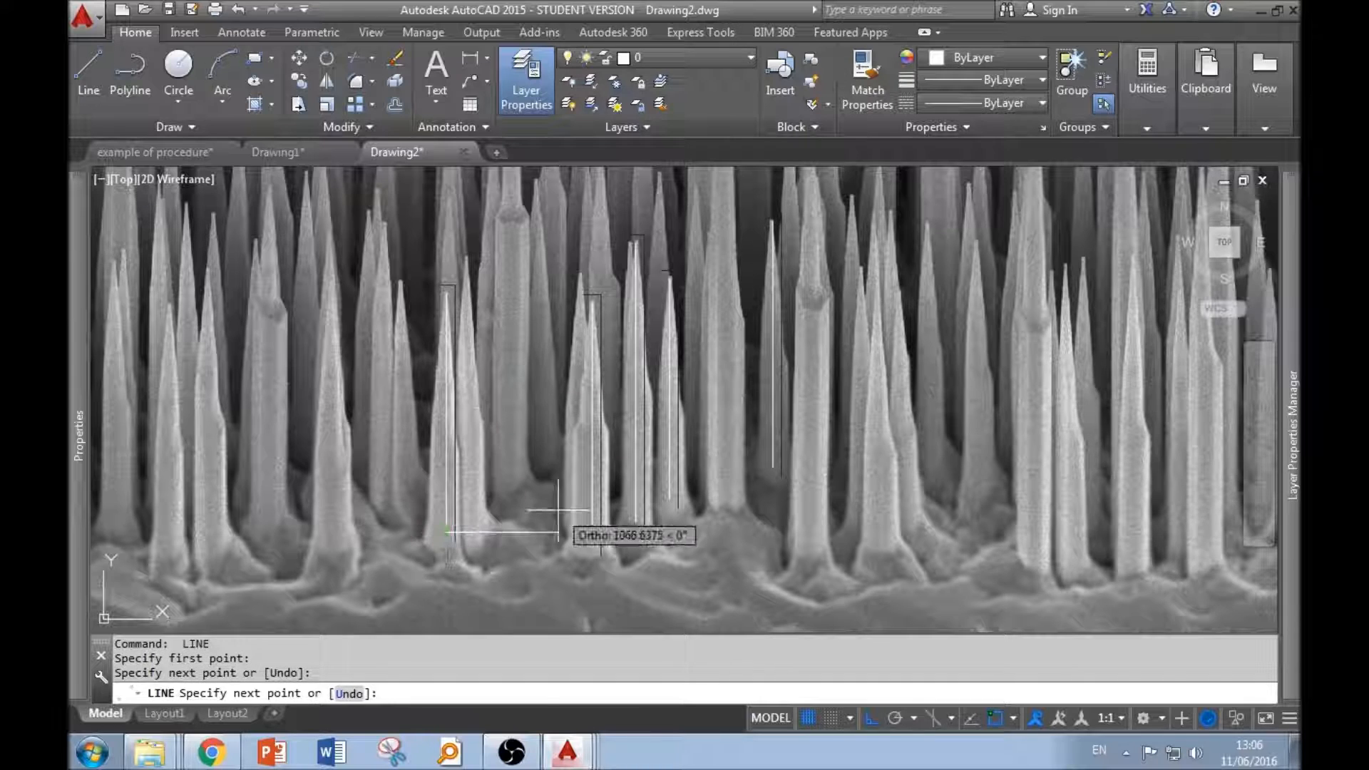
pyautogui.press('Return')
pyautogui.press('Return')
pyautogui.click(467, 253)
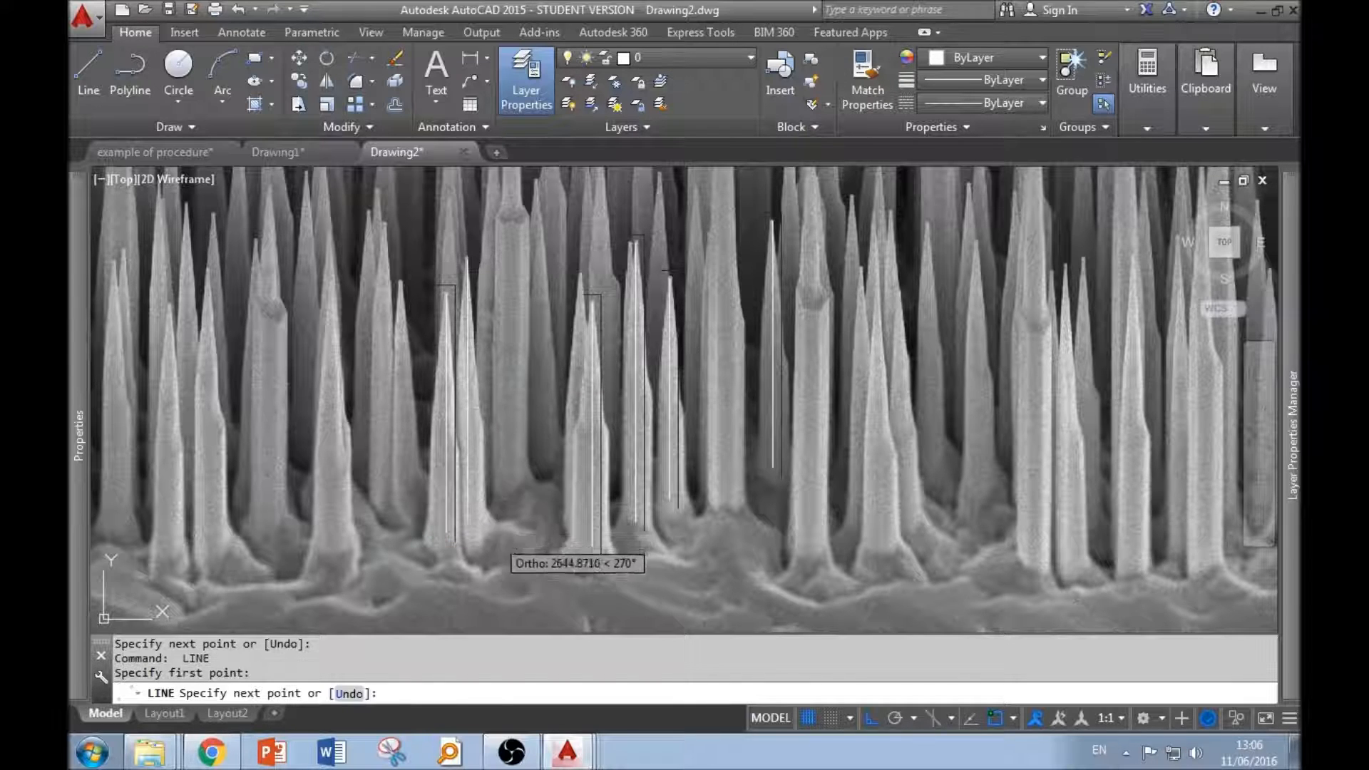
pyautogui.click(468, 520)
pyautogui.press('Return')
# Draw a vertical tip-to-base line on the thin wire just left of the last traced pair.
pyautogui.scroll(-2, 410, 499)
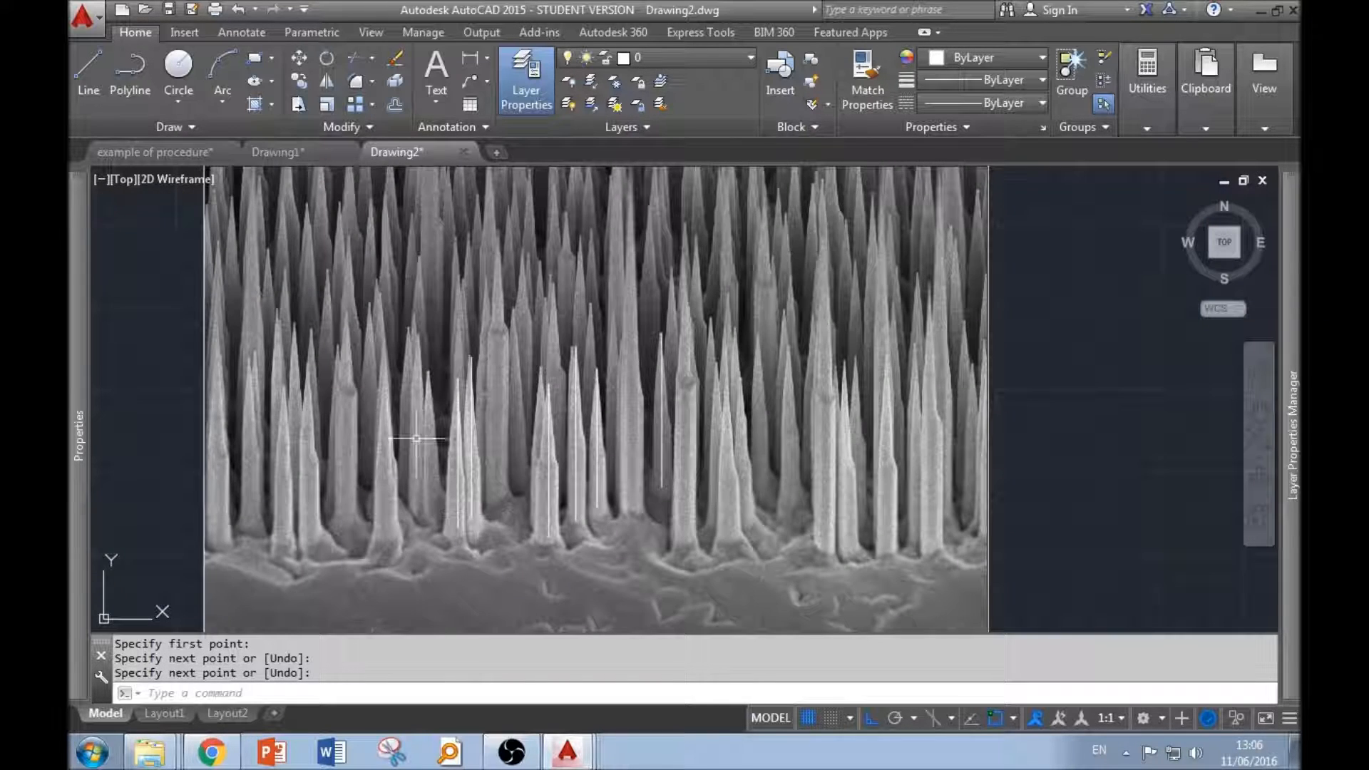
pyautogui.press('Return')
pyautogui.scroll(2, 406, 395)
pyautogui.click(491, 296)
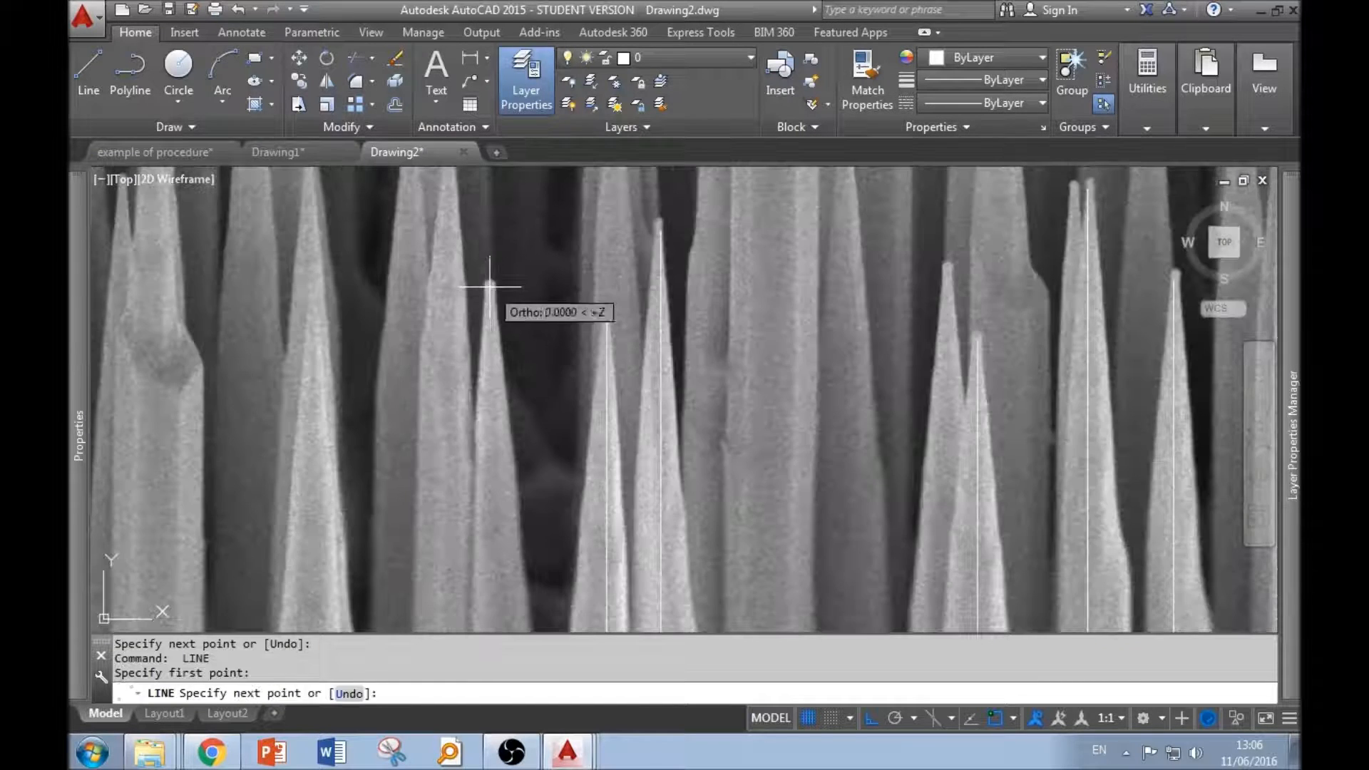
pyautogui.scroll(-1, 491, 299)
pyautogui.click(493, 509)
pyautogui.press('Return')
pyautogui.scroll(-2, 364, 492)
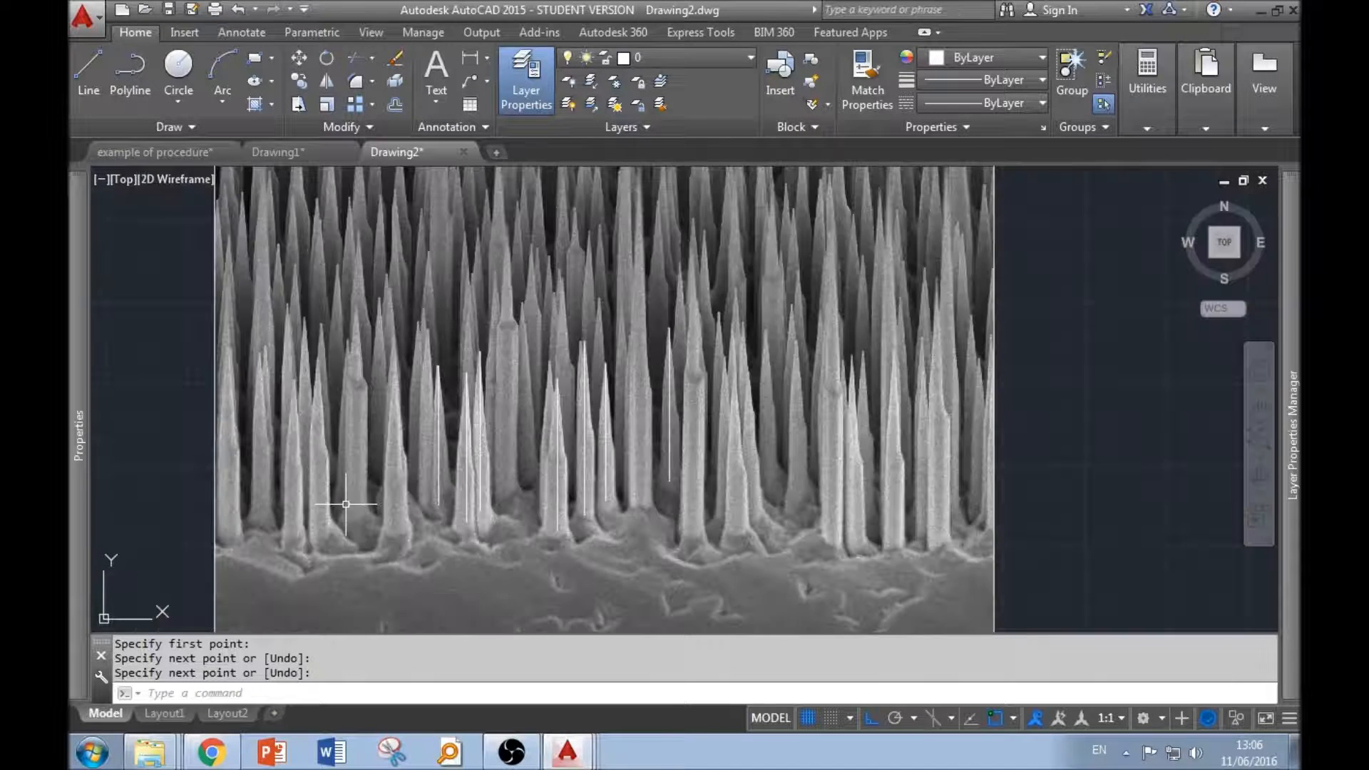
pyautogui.click(389, 314)
pyautogui.click(953, 606)
pyautogui.press('Escape')
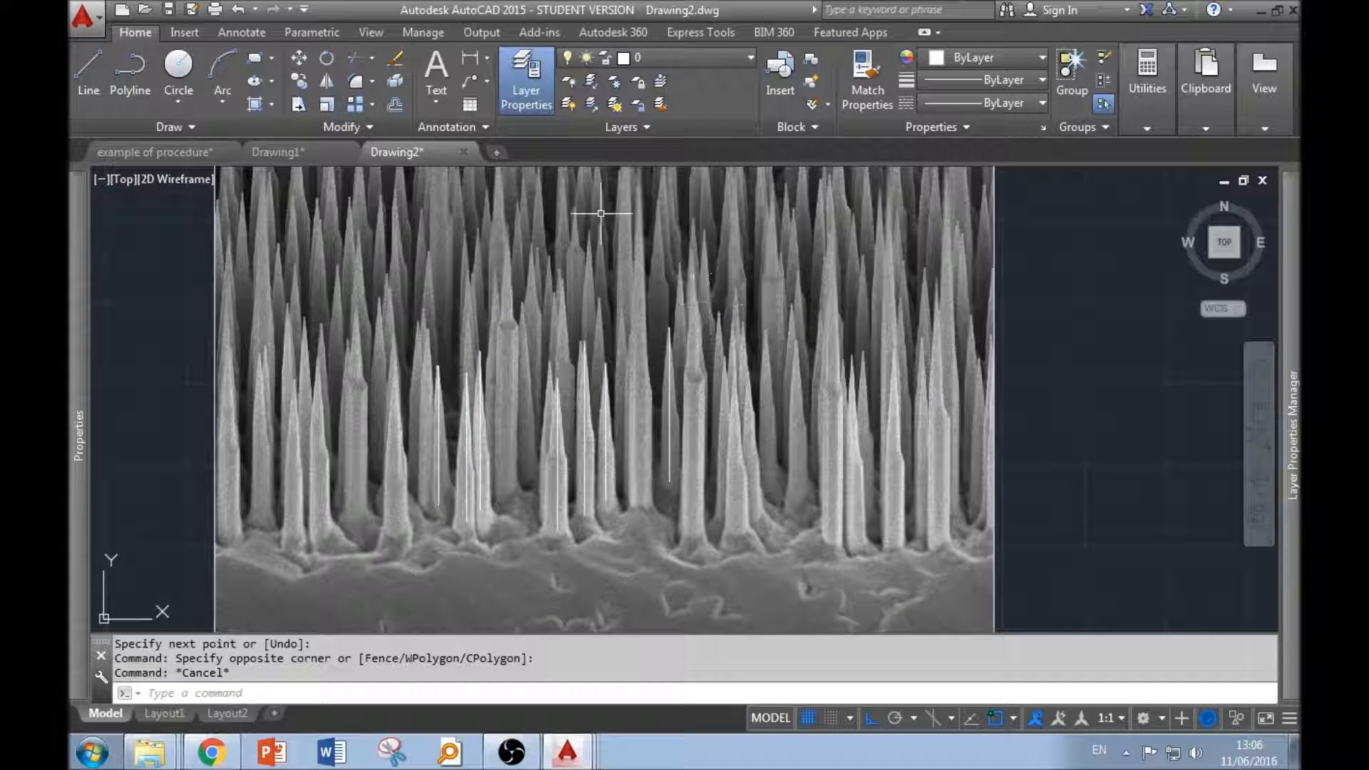
# Start a data extraction and save the drawing as wires1 when required.
pyautogui.click(183, 33)
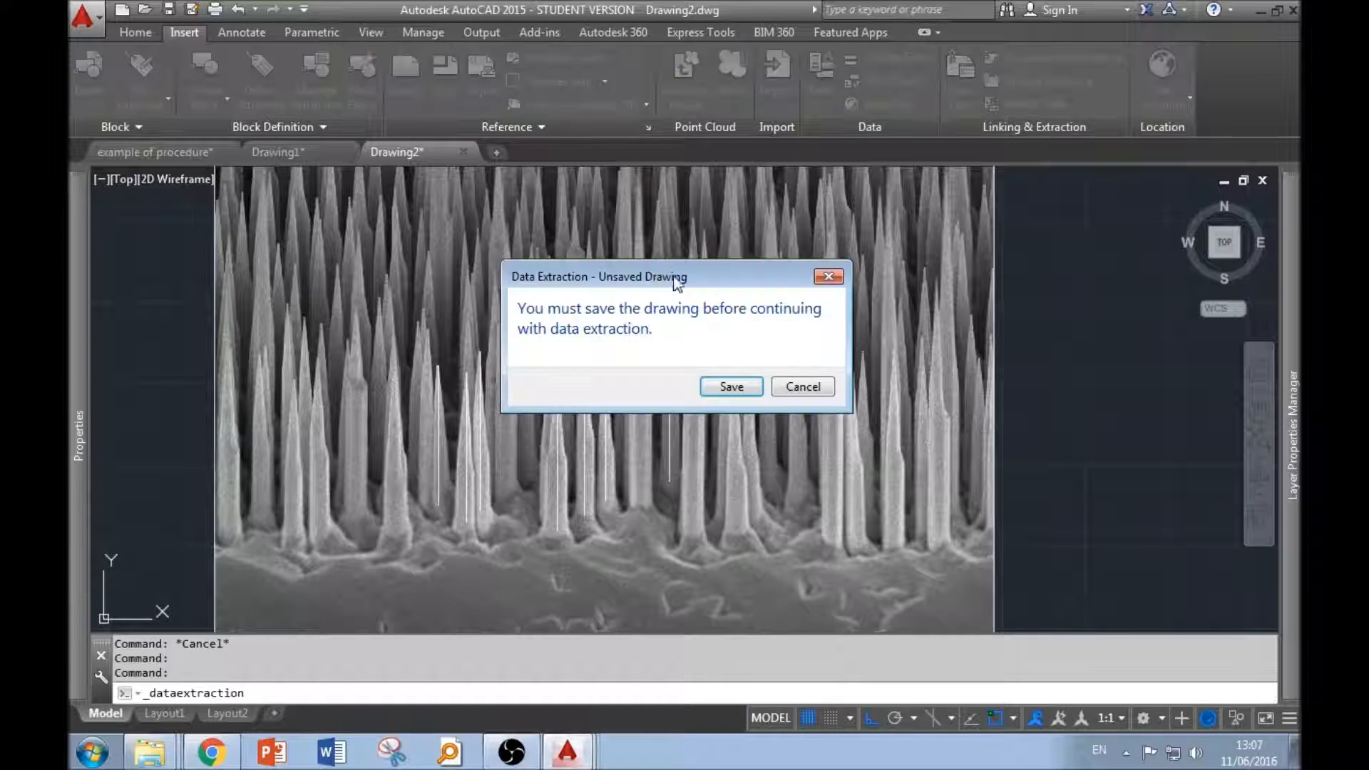
pyautogui.click(731, 387)
pyautogui.write('wires1')
pyautogui.press('Return')
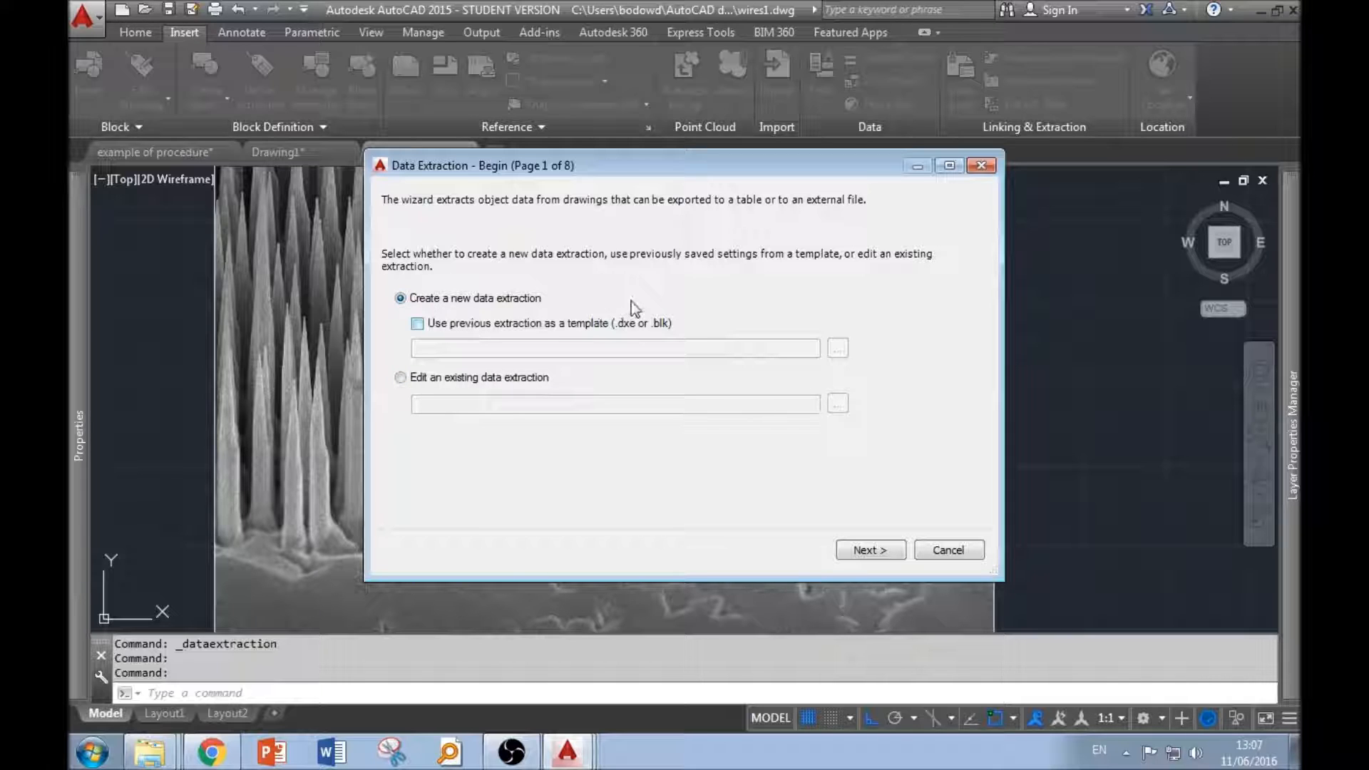
# Create a new data extraction and save its file as wires.
pyautogui.click(883, 553)
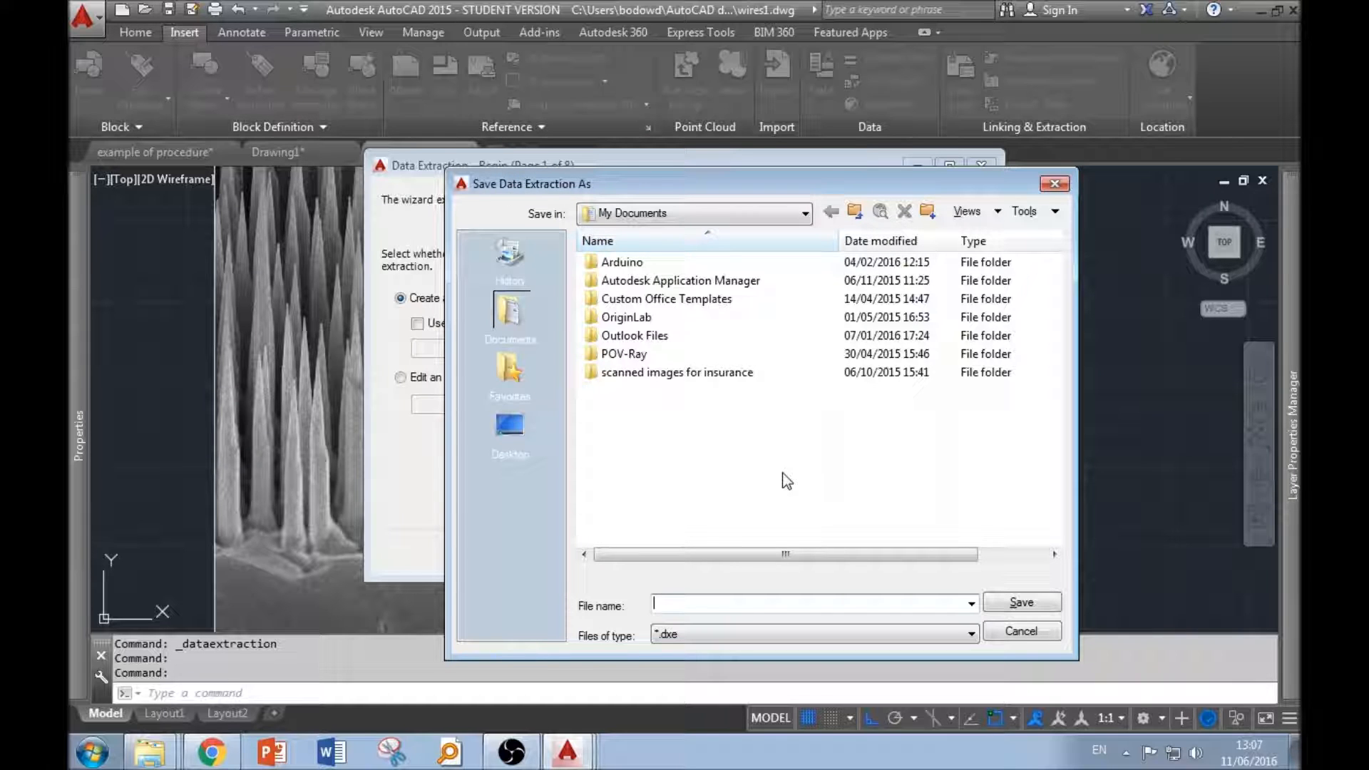
pyautogui.write('wires')
pyautogui.press('Return')
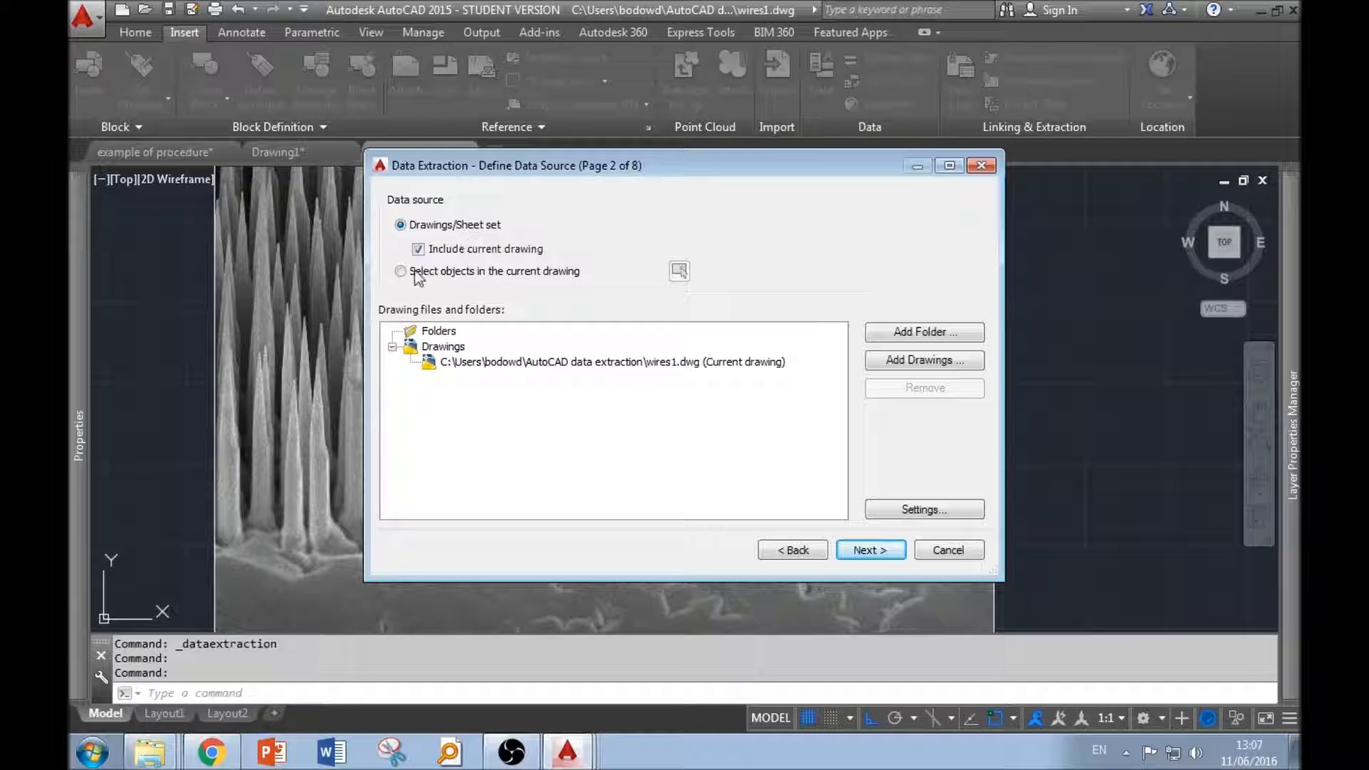
# Use selected objects in the current drawing as the data source, selecting all traced wire lines together with the image.
pyautogui.click(412, 273)
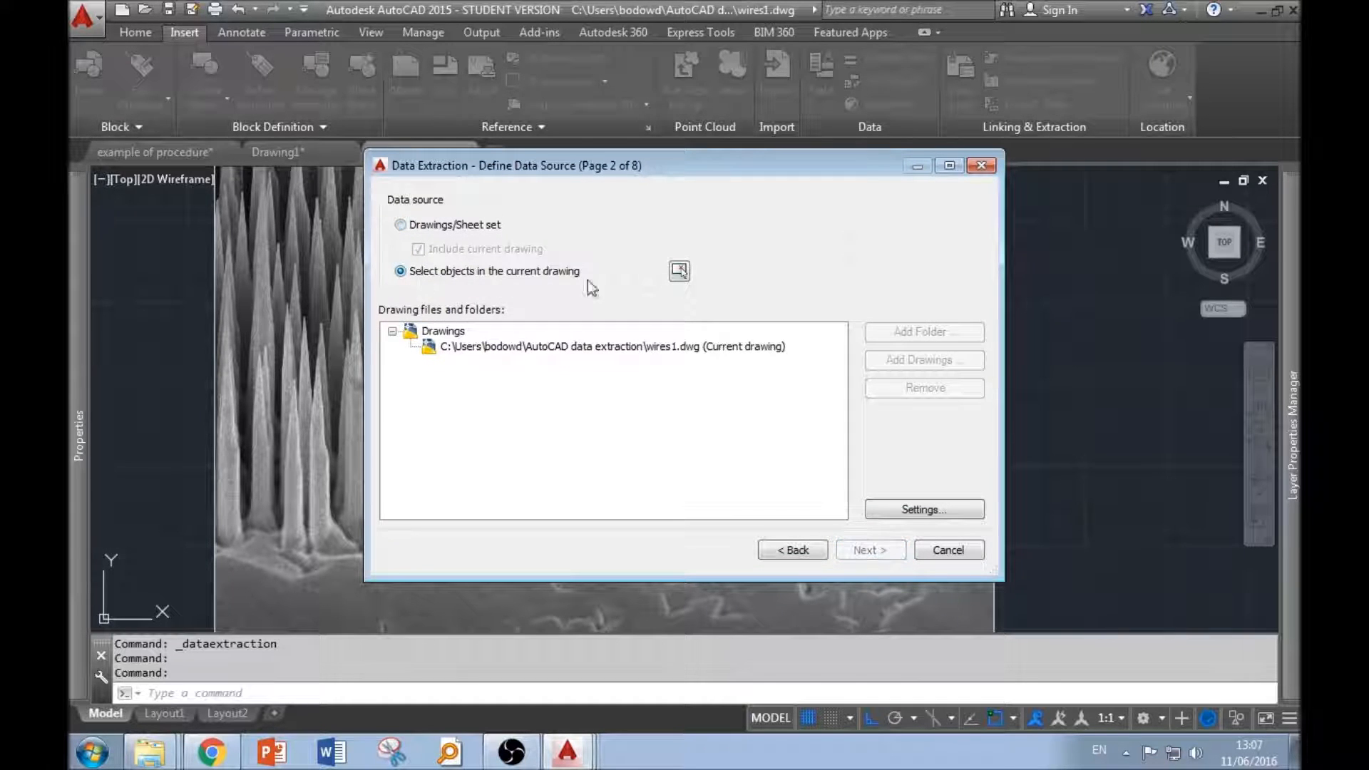
pyautogui.click(679, 270)
pyautogui.scroll(-2, 786, 452)
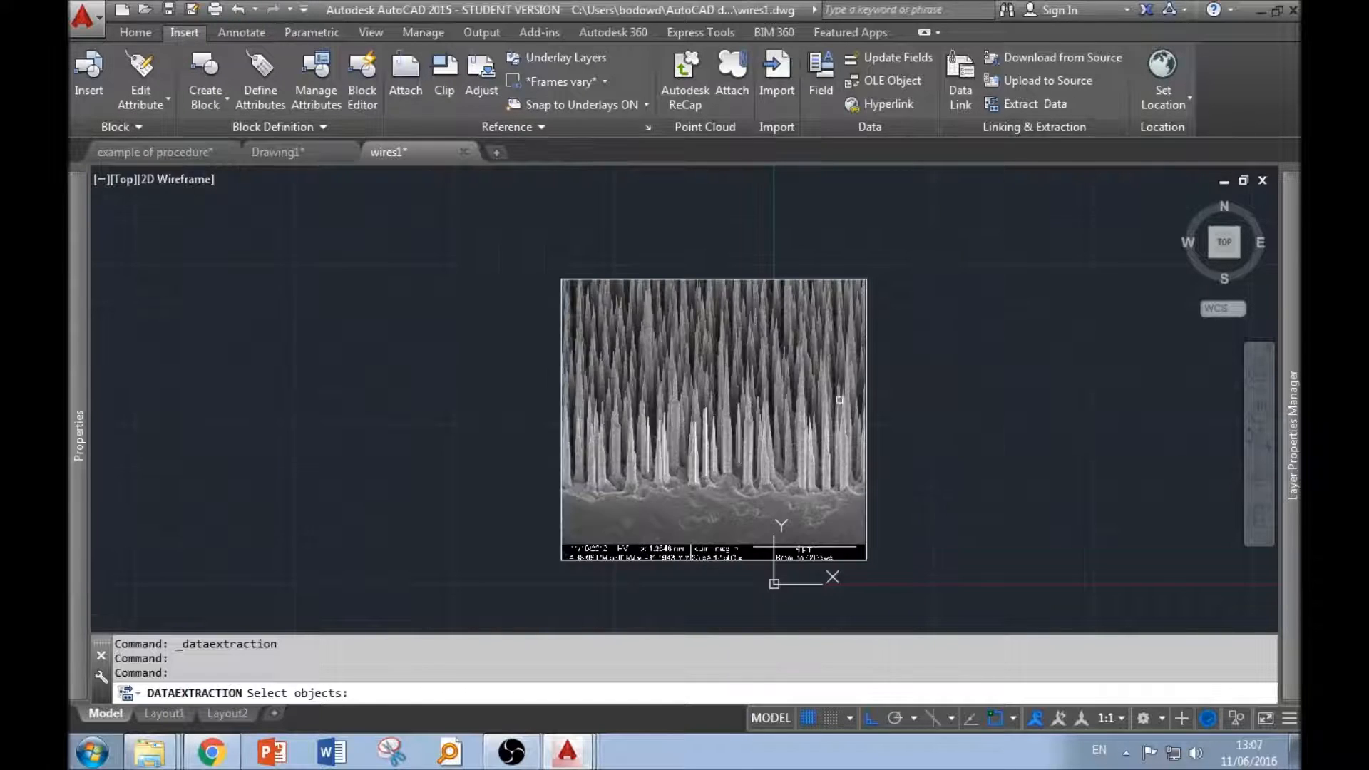
pyautogui.click(827, 358)
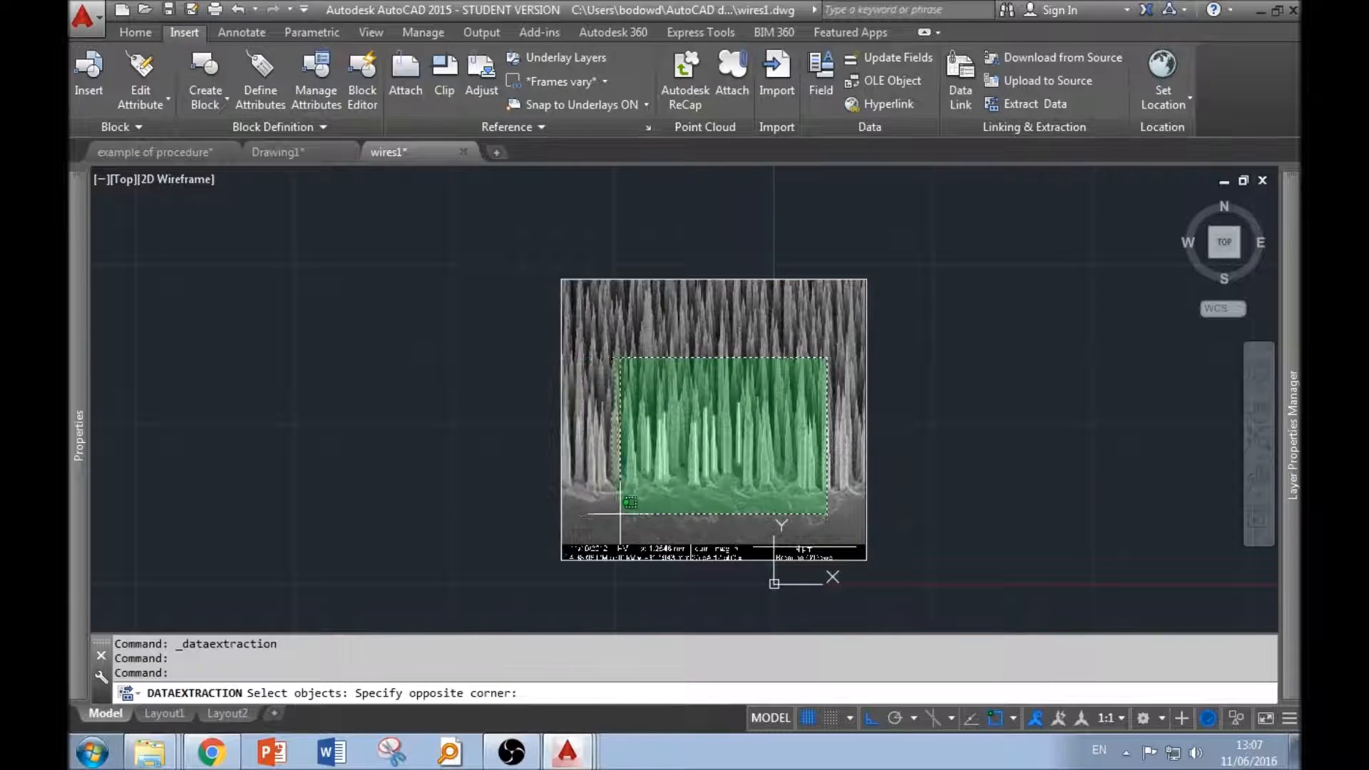
pyautogui.click(477, 512)
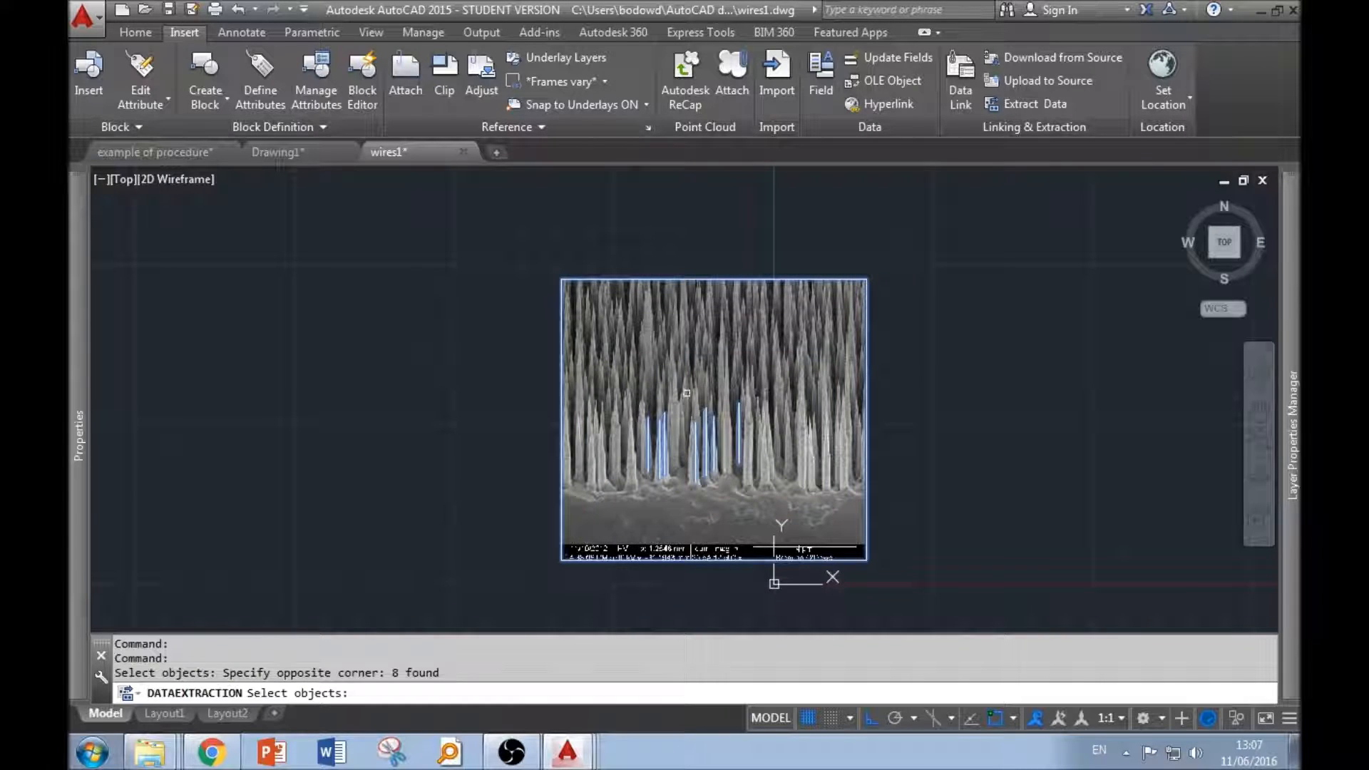
pyautogui.press('Return')
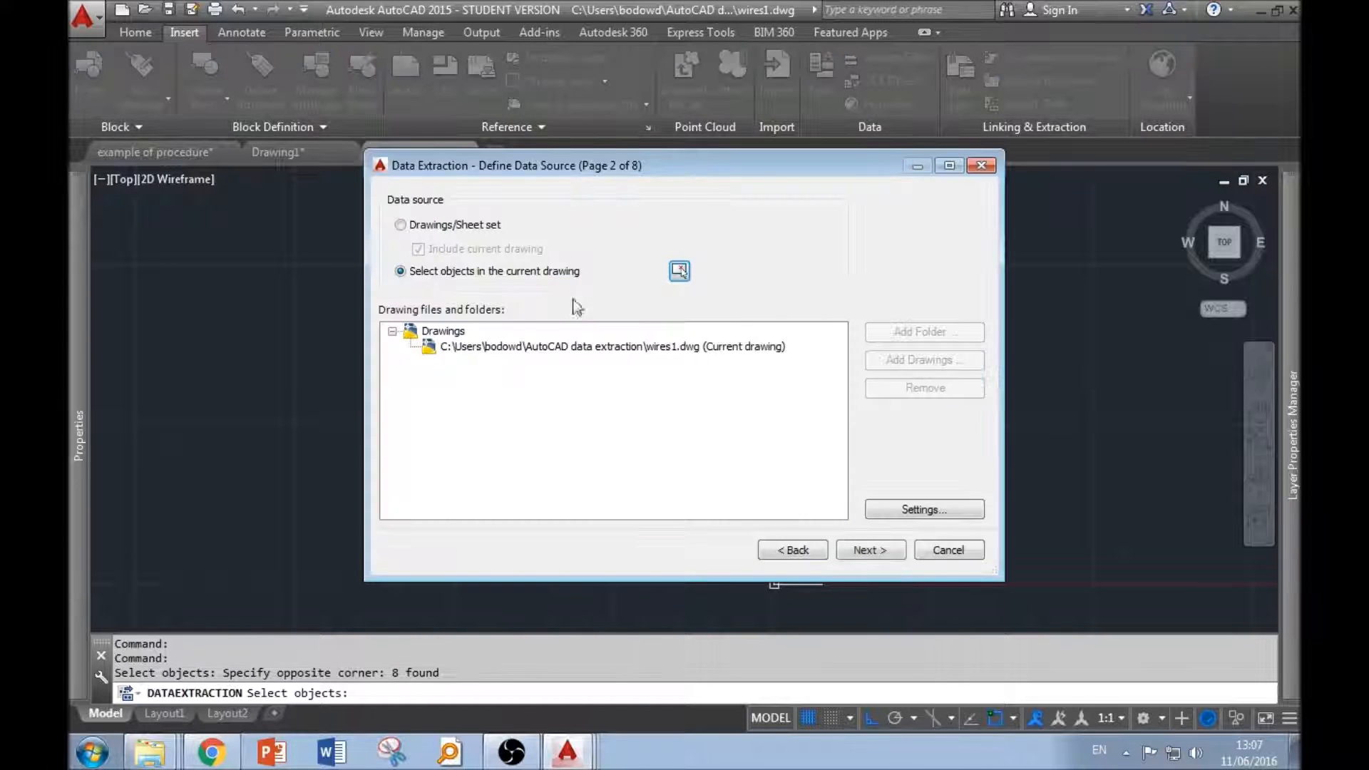
pyautogui.click(873, 551)
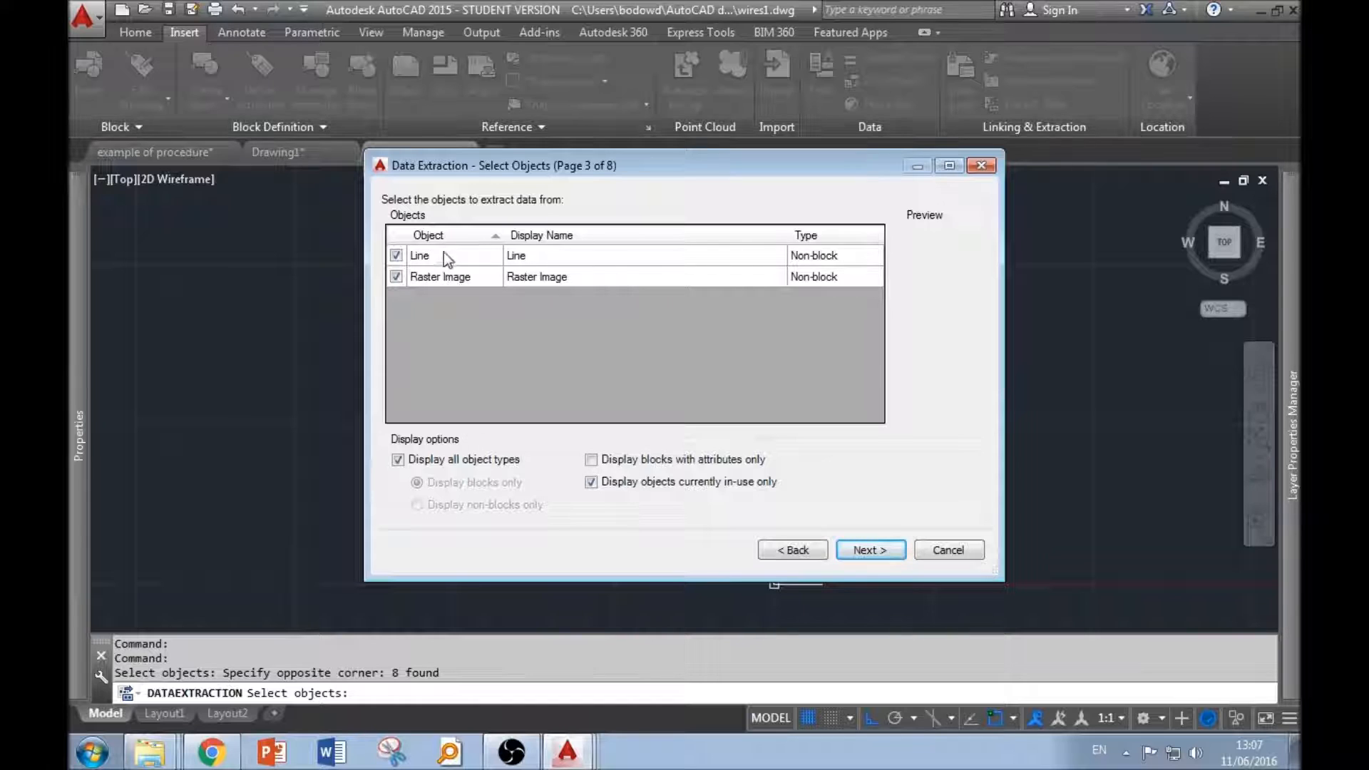
# Exclude the raster image from the extraction and limit the property categories to Geometry.
pyautogui.click(395, 277)
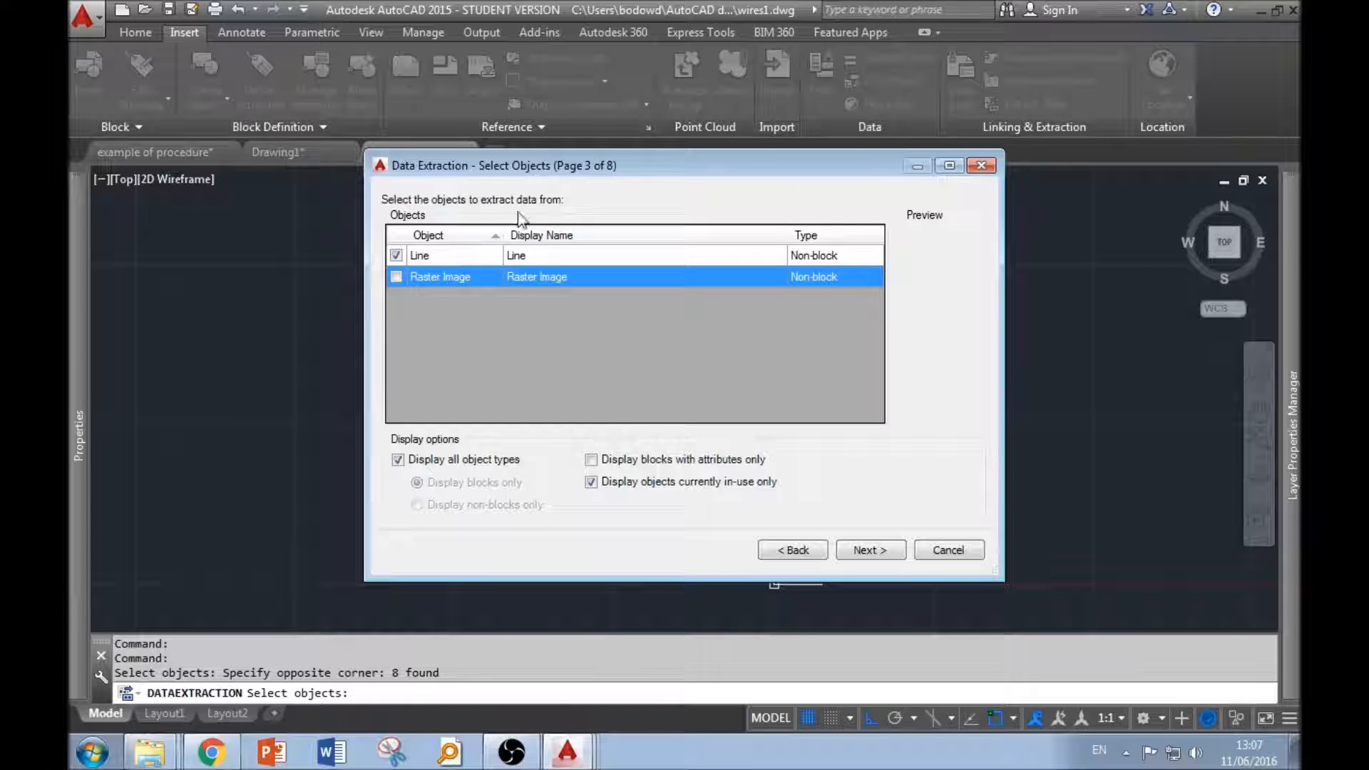
pyautogui.click(874, 552)
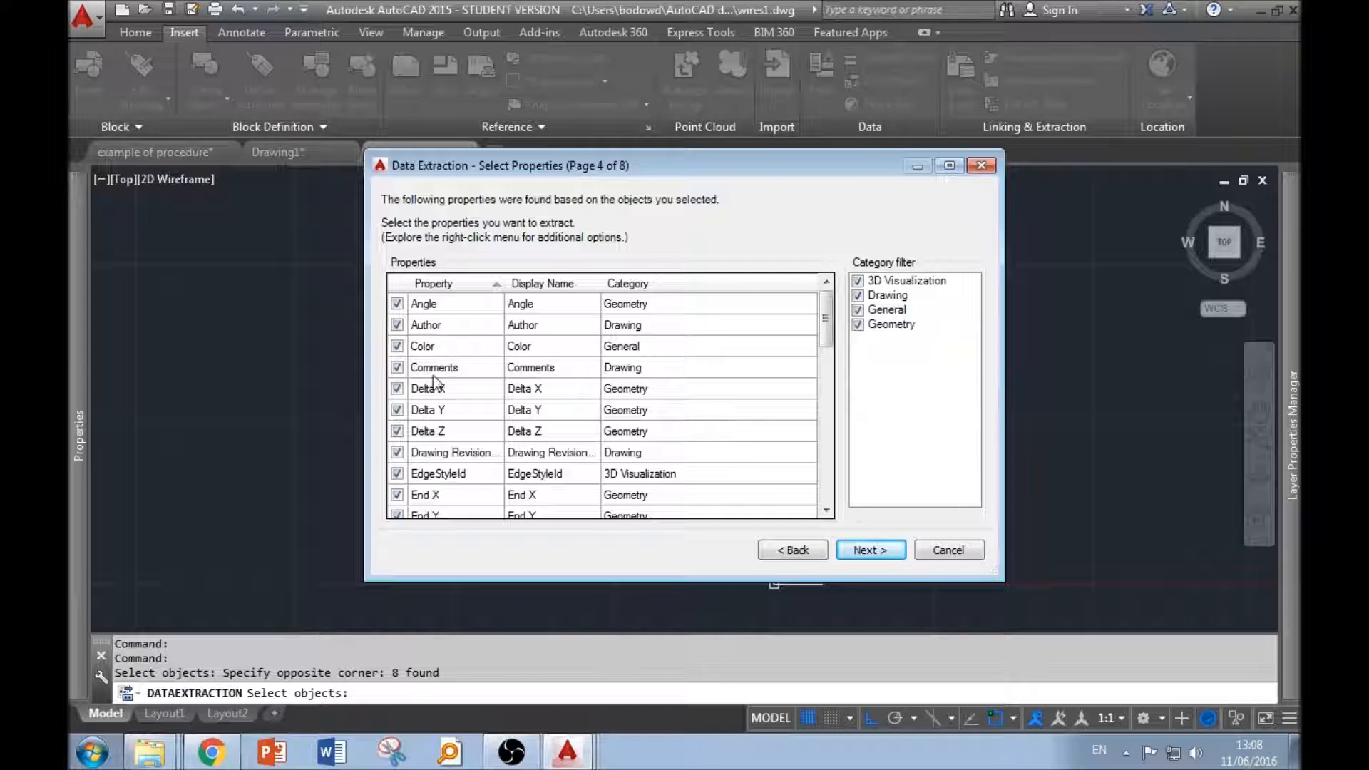
pyautogui.moveTo(827, 328)
pyautogui.mouseDown()
pyautogui.moveTo(828, 467)
pyautogui.moveTo(831, 317)
pyautogui.mouseUp()
pyautogui.click(858, 309)
pyautogui.click(858, 295)
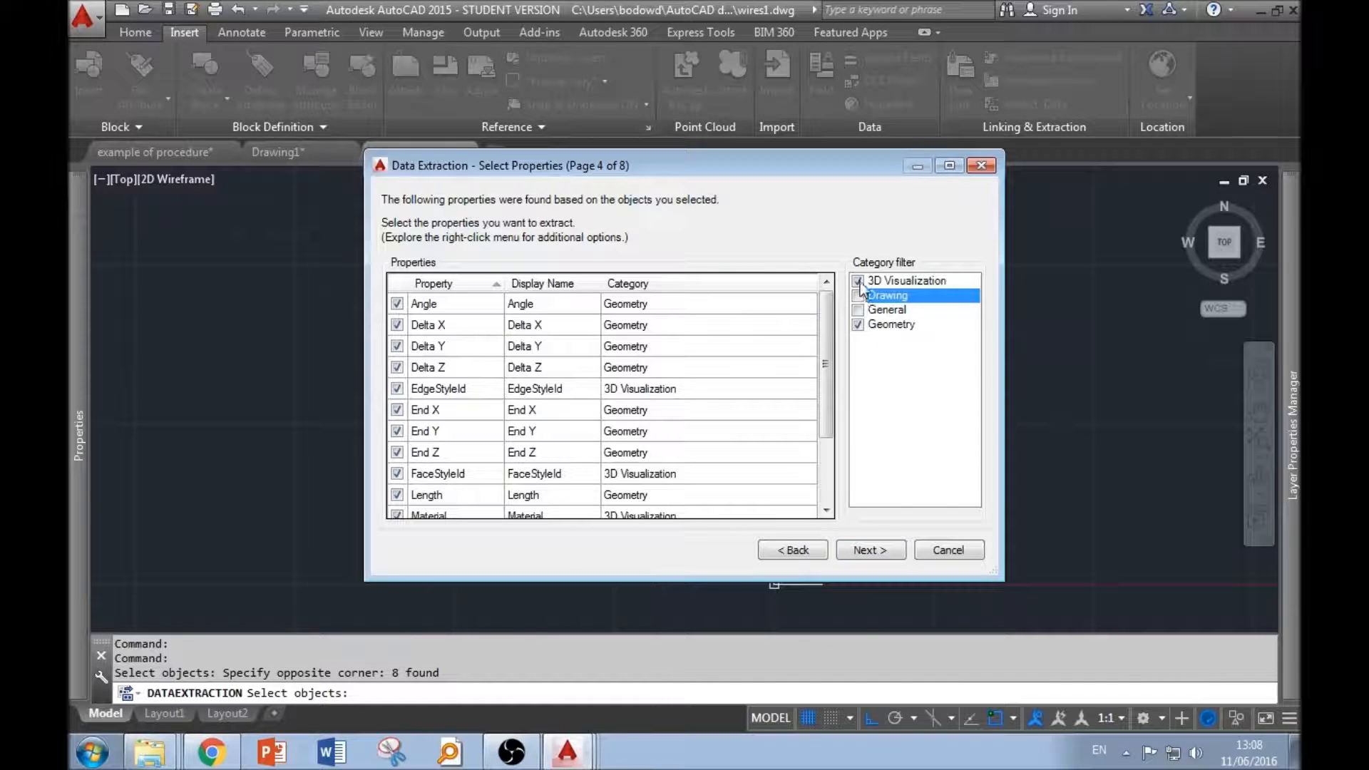
pyautogui.click(858, 281)
# Clear all geometry properties except Length and proceed to refining the data.
pyautogui.moveTo(829, 334)
pyautogui.mouseDown()
pyautogui.moveTo(823, 348)
pyautogui.moveTo(823, 330)
pyautogui.mouseUp()
pyautogui.click(463, 309)
pyautogui.moveTo(825, 460); pyautogui.dragTo(822, 477)
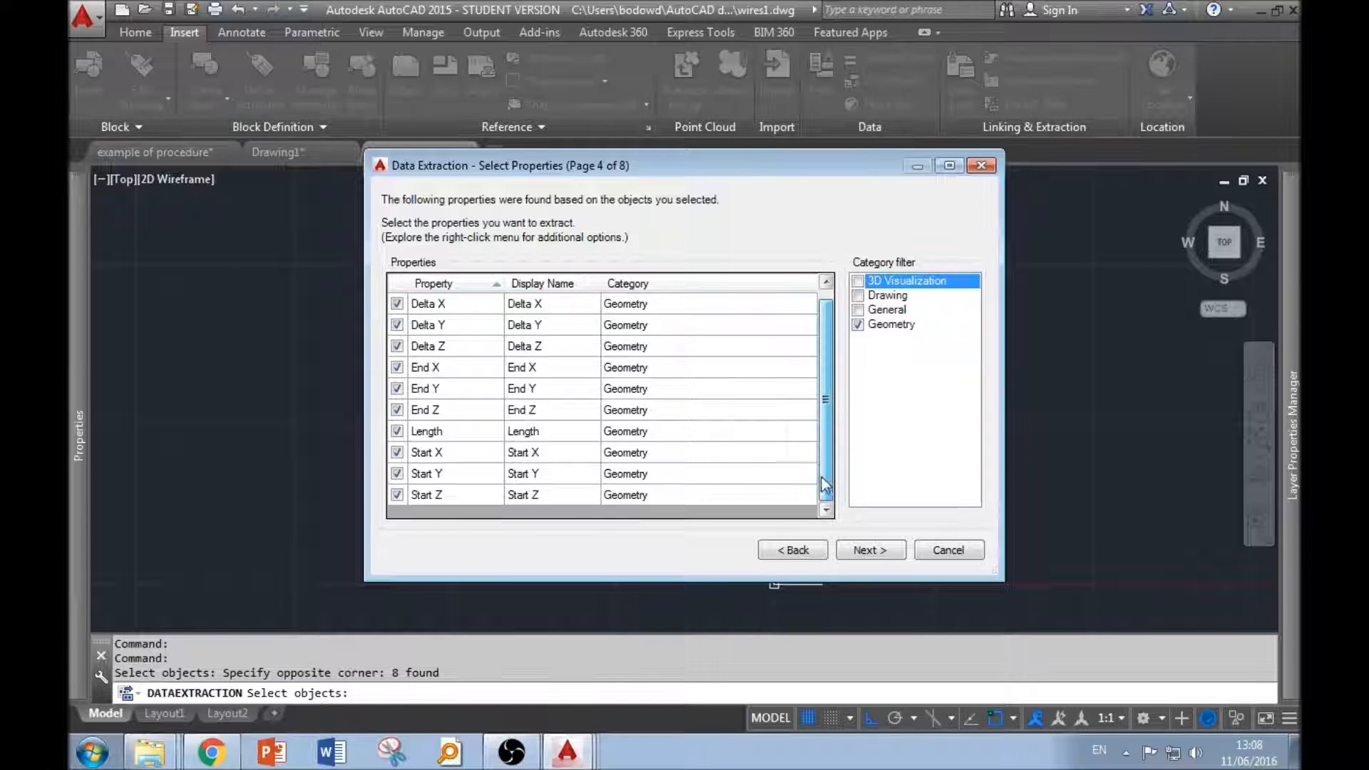
pyautogui.keyDown('shift'); pyautogui.click(465, 497); pyautogui.keyUp('shift')
pyautogui.click(397, 473)
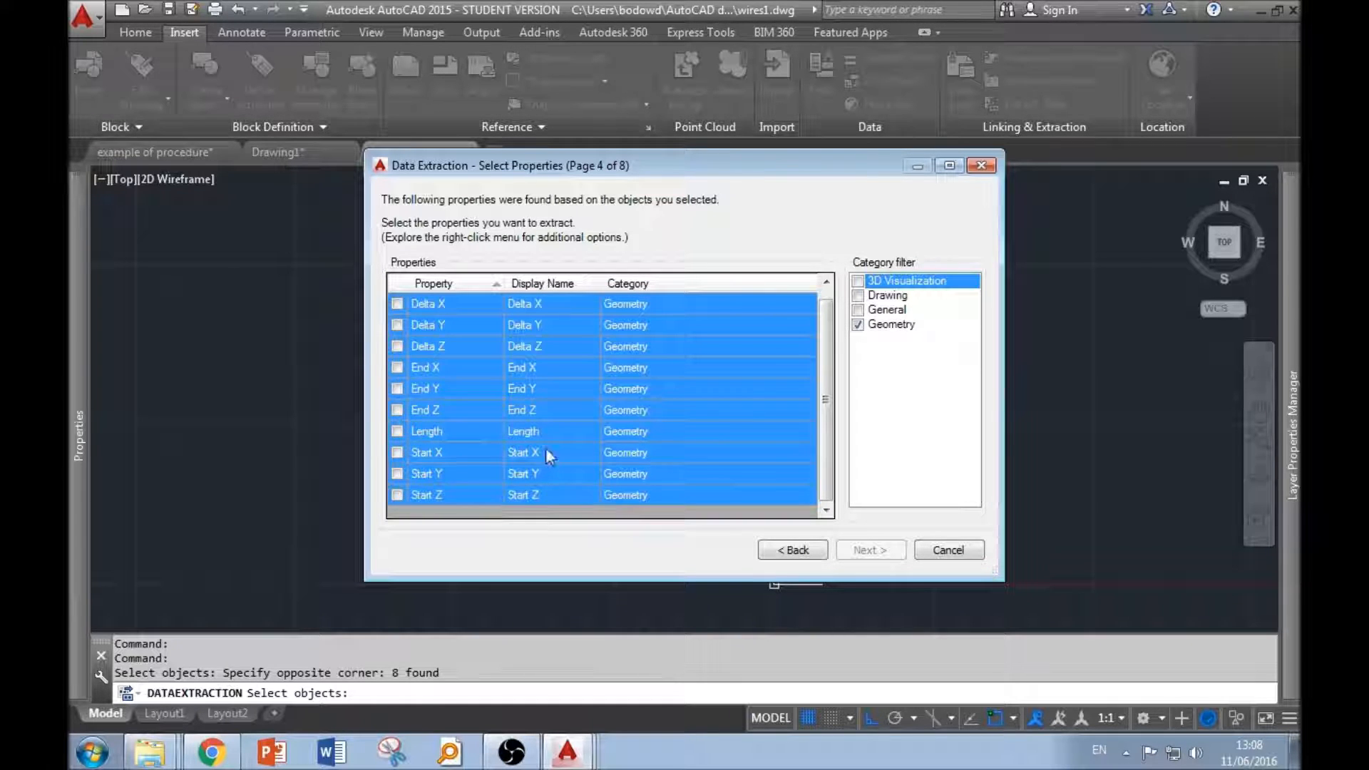
pyautogui.click(453, 432)
pyautogui.click(396, 431)
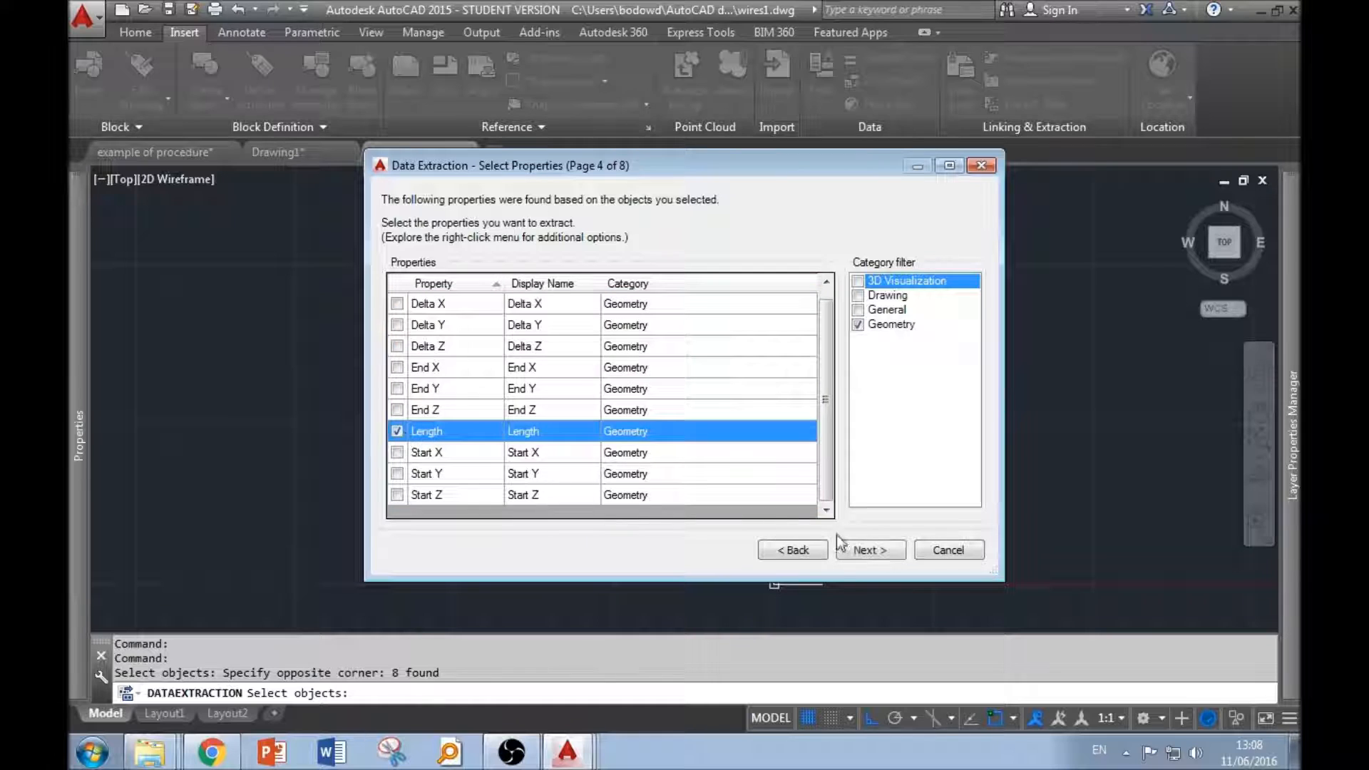
pyautogui.click(871, 551)
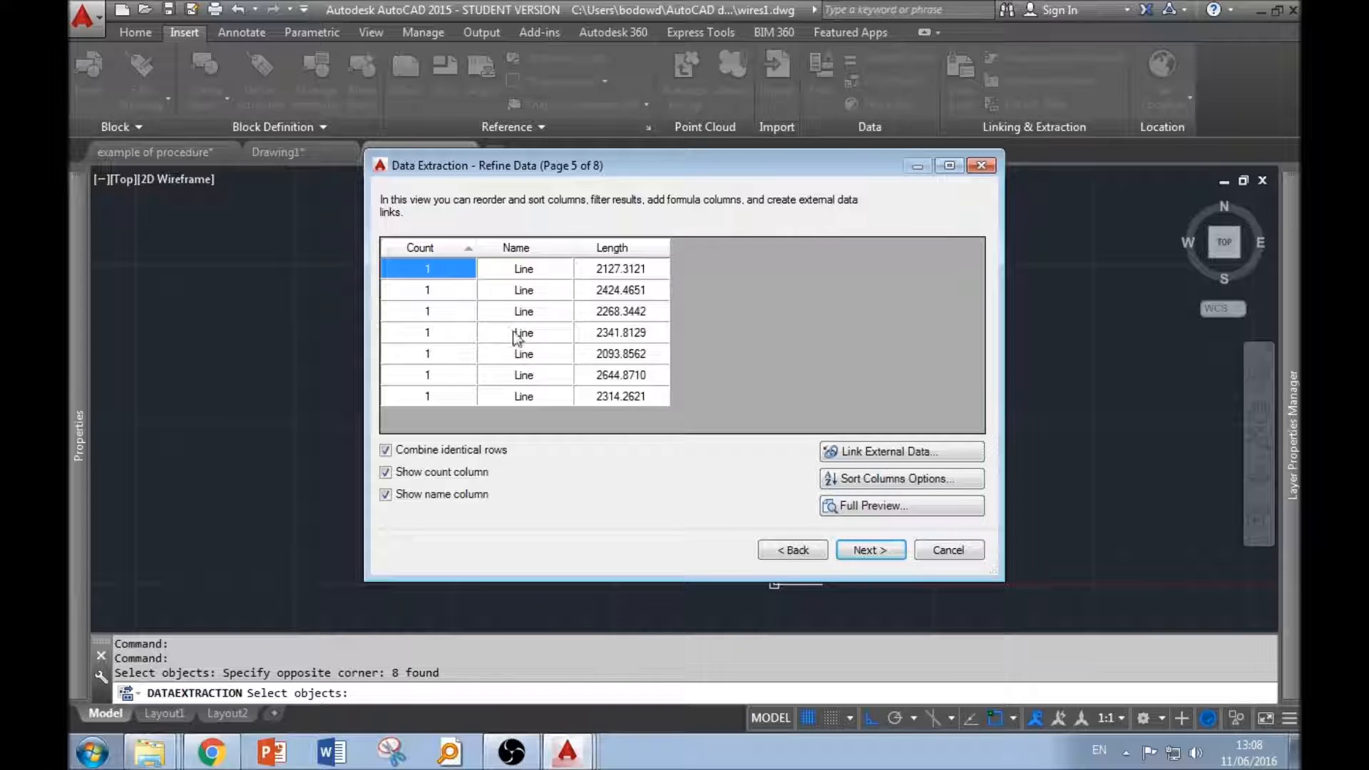
# Hide the count and name columns in the extracted data and proceed to the output options.
pyautogui.click(385, 472)
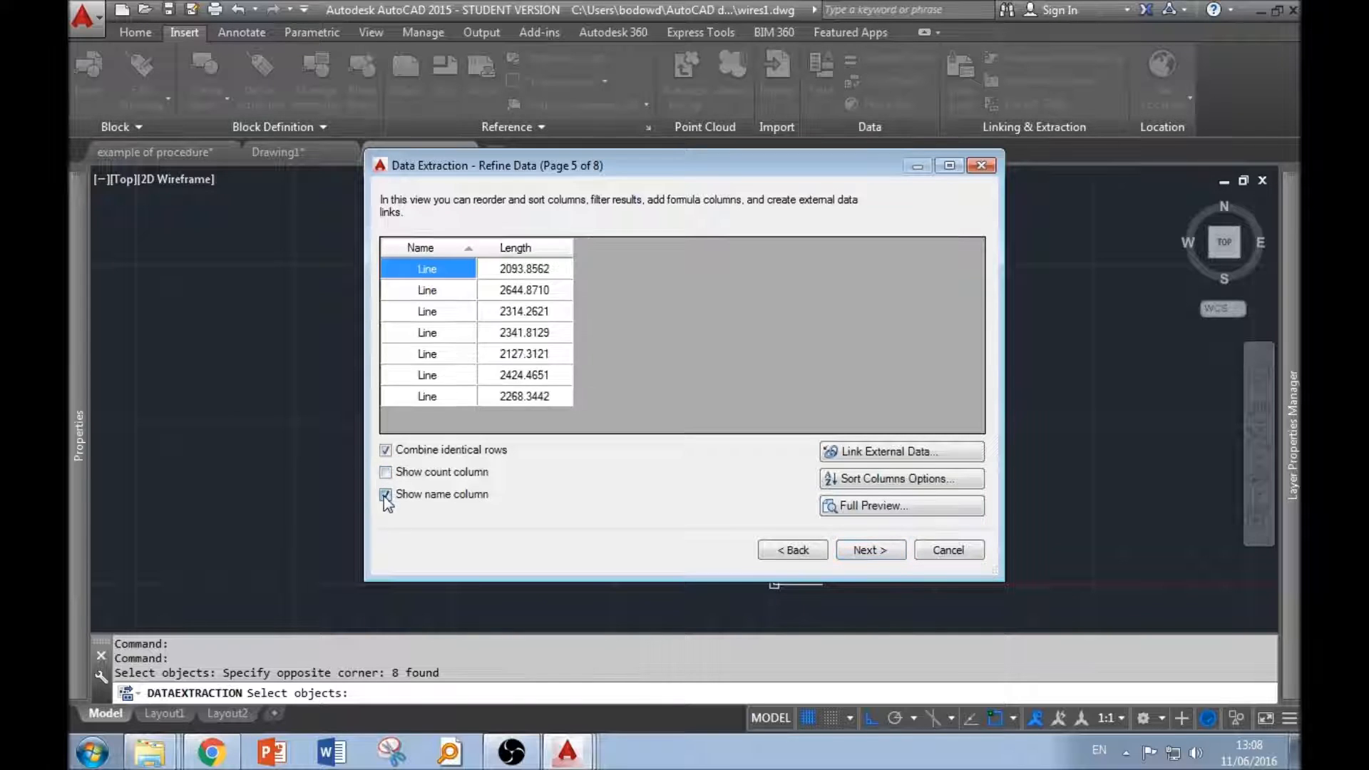
pyautogui.click(385, 494)
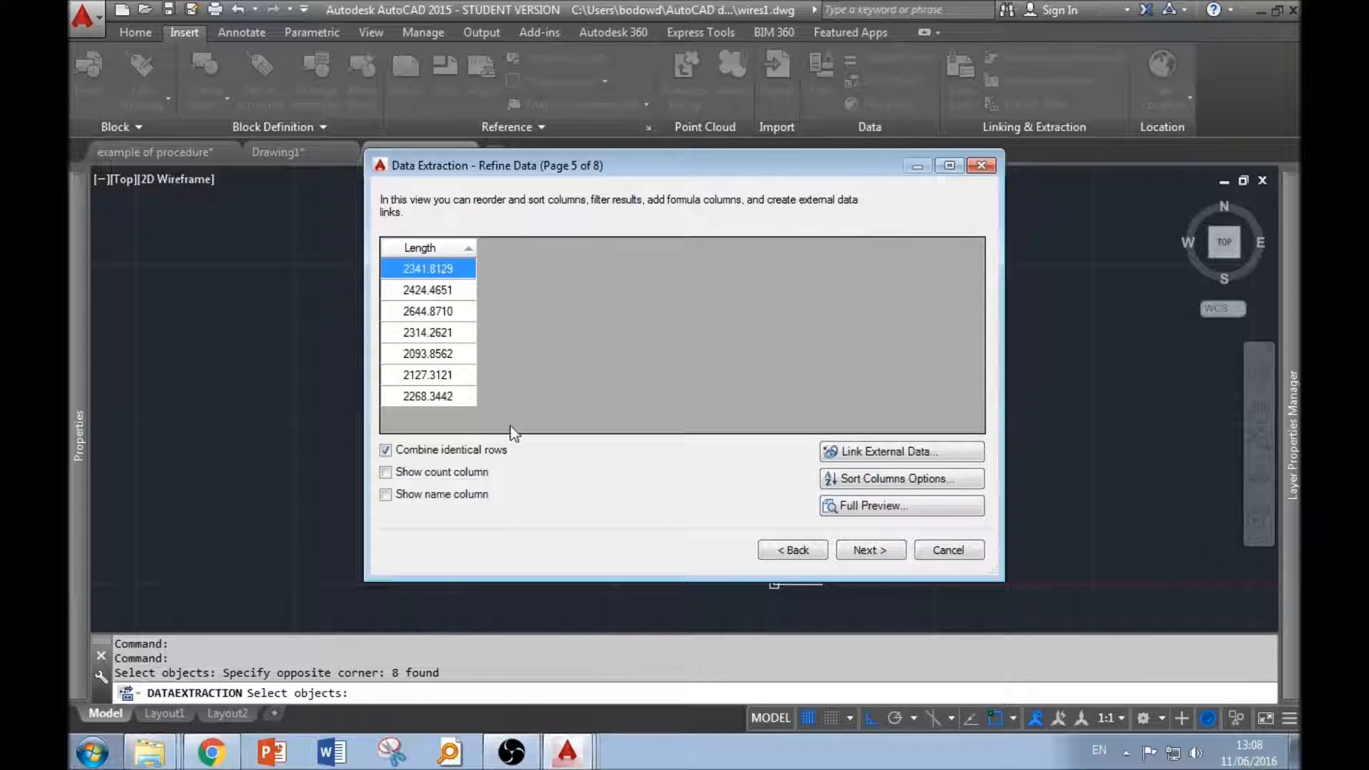
pyautogui.click(882, 553)
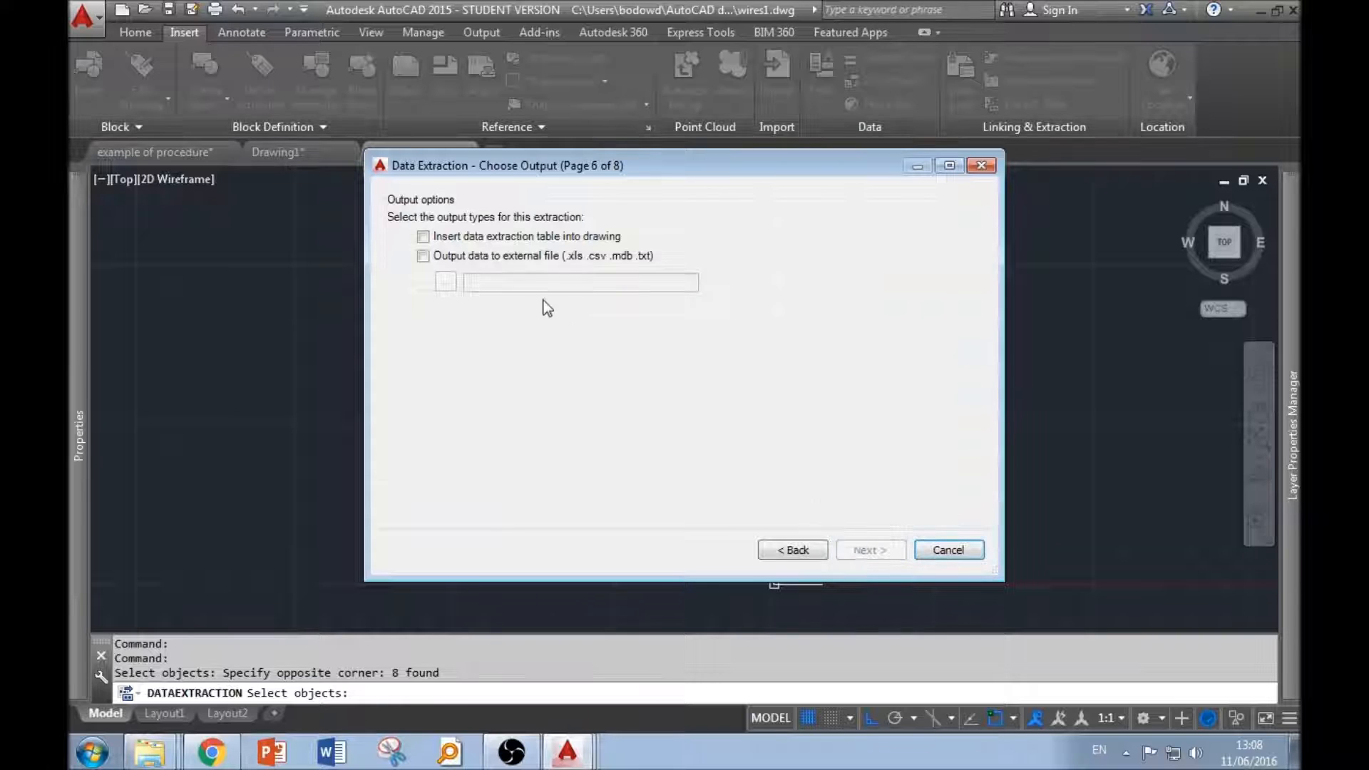
# Output the extracted data to an external file named wires1.txt.
pyautogui.click(474, 258)
pyautogui.moveTo(660, 285); pyautogui.dragTo(612, 288)
pyautogui.write('wires1.txt')
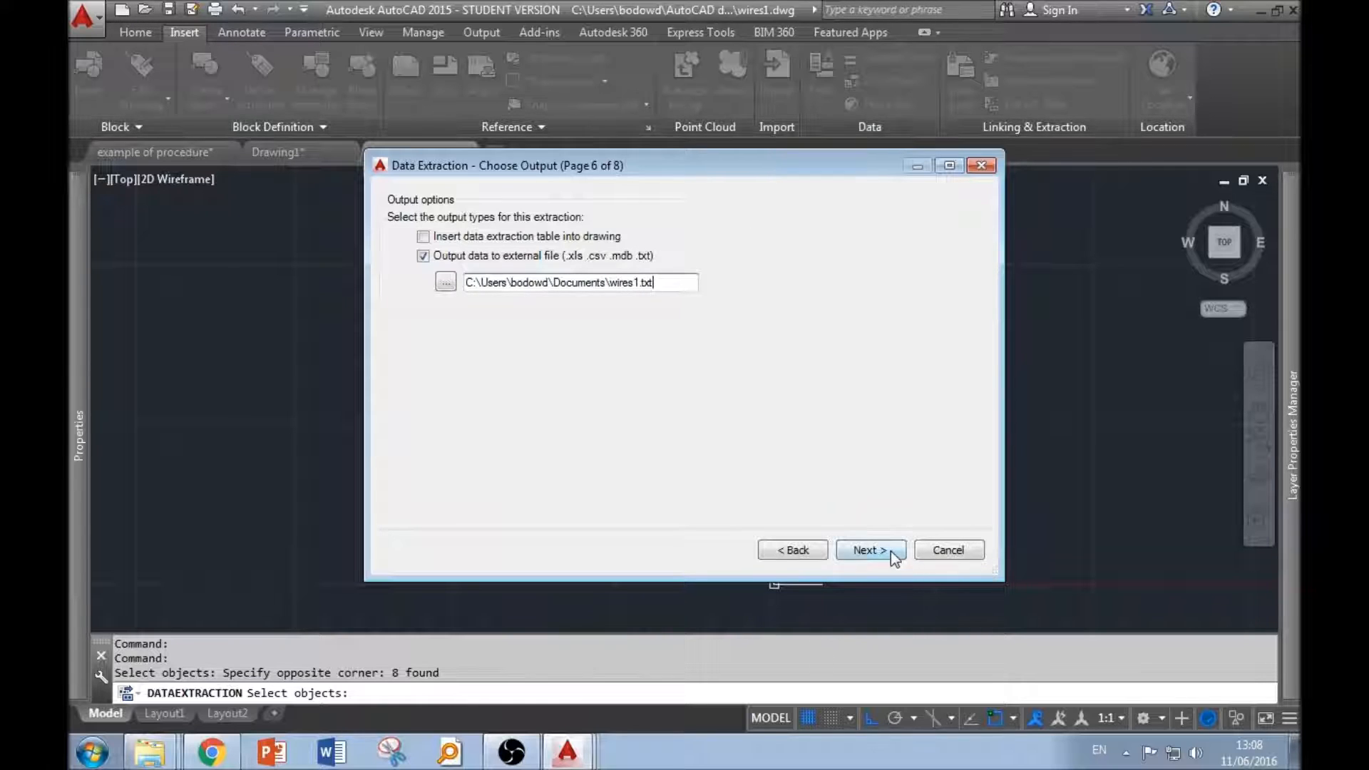
pyautogui.click(892, 551)
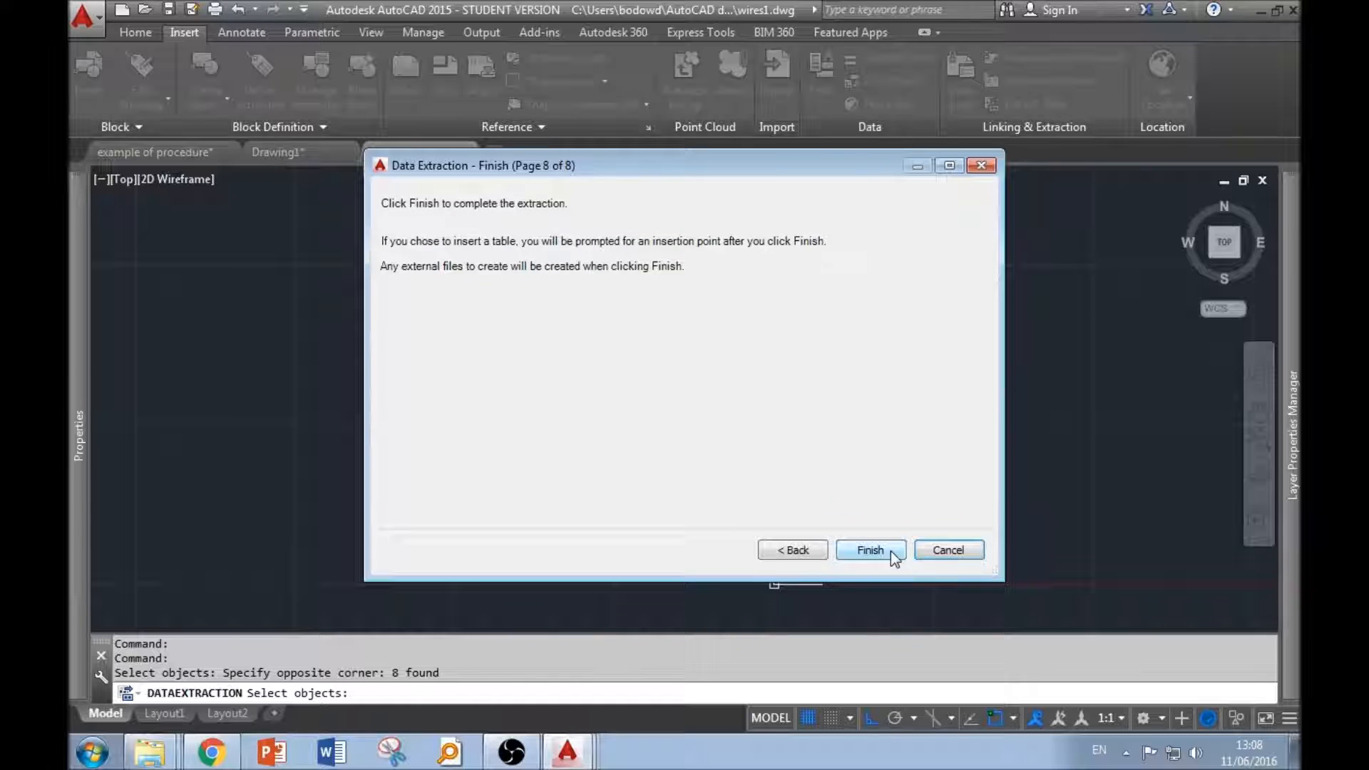
# Go back to redirect the wires1.txt output to the AutoCAD data extraction folder and finish the extraction.
pyautogui.click(813, 551)
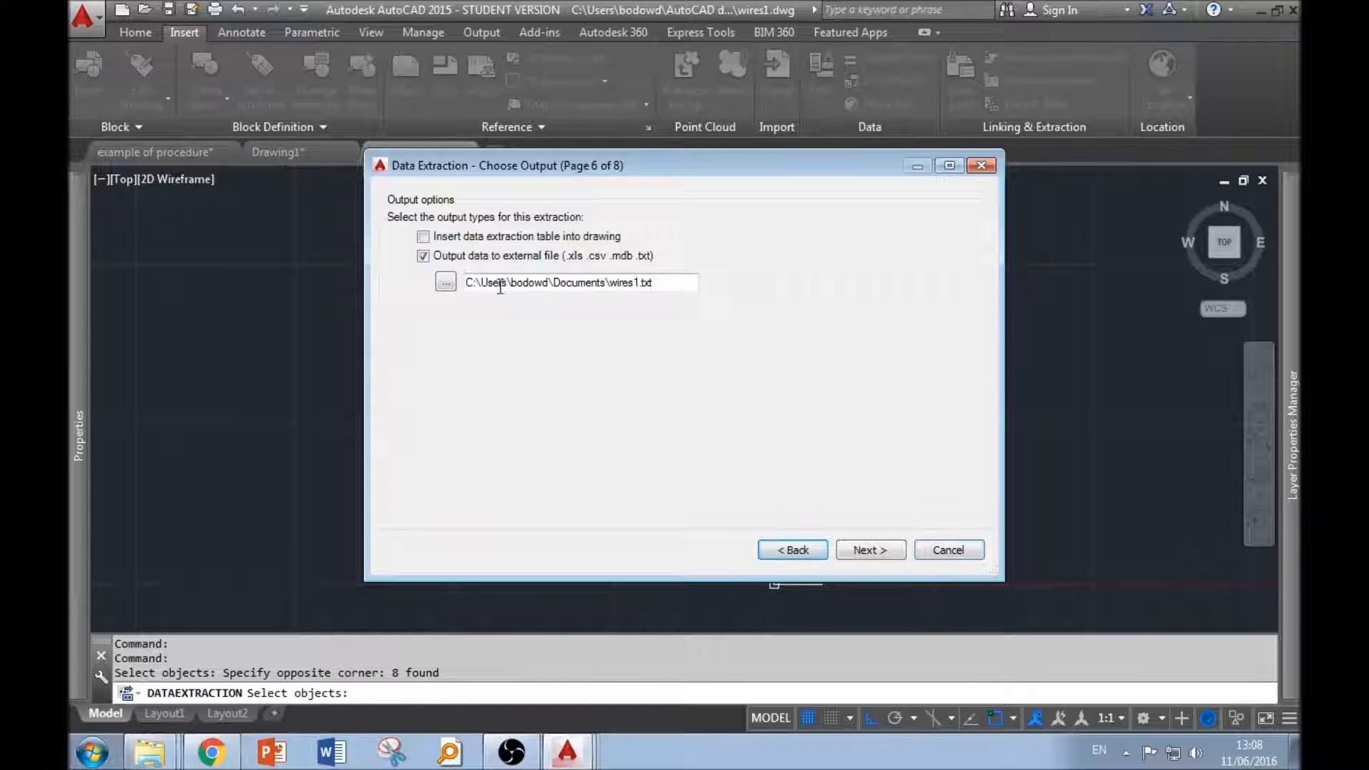
pyautogui.click(445, 282)
pyautogui.click(805, 213)
pyautogui.click(676, 295)
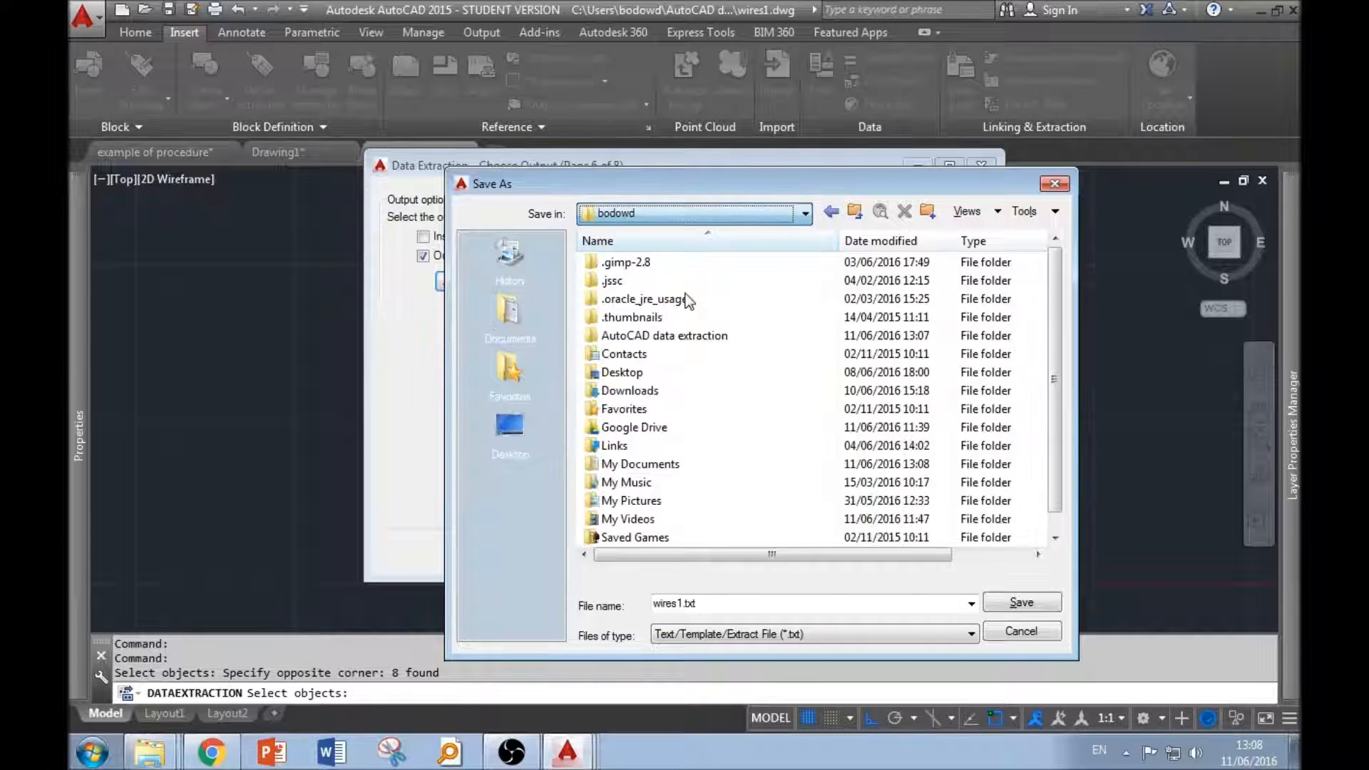
pyautogui.doubleClick(651, 338)
pyautogui.doubleClick(714, 604)
pyautogui.click(1022, 603)
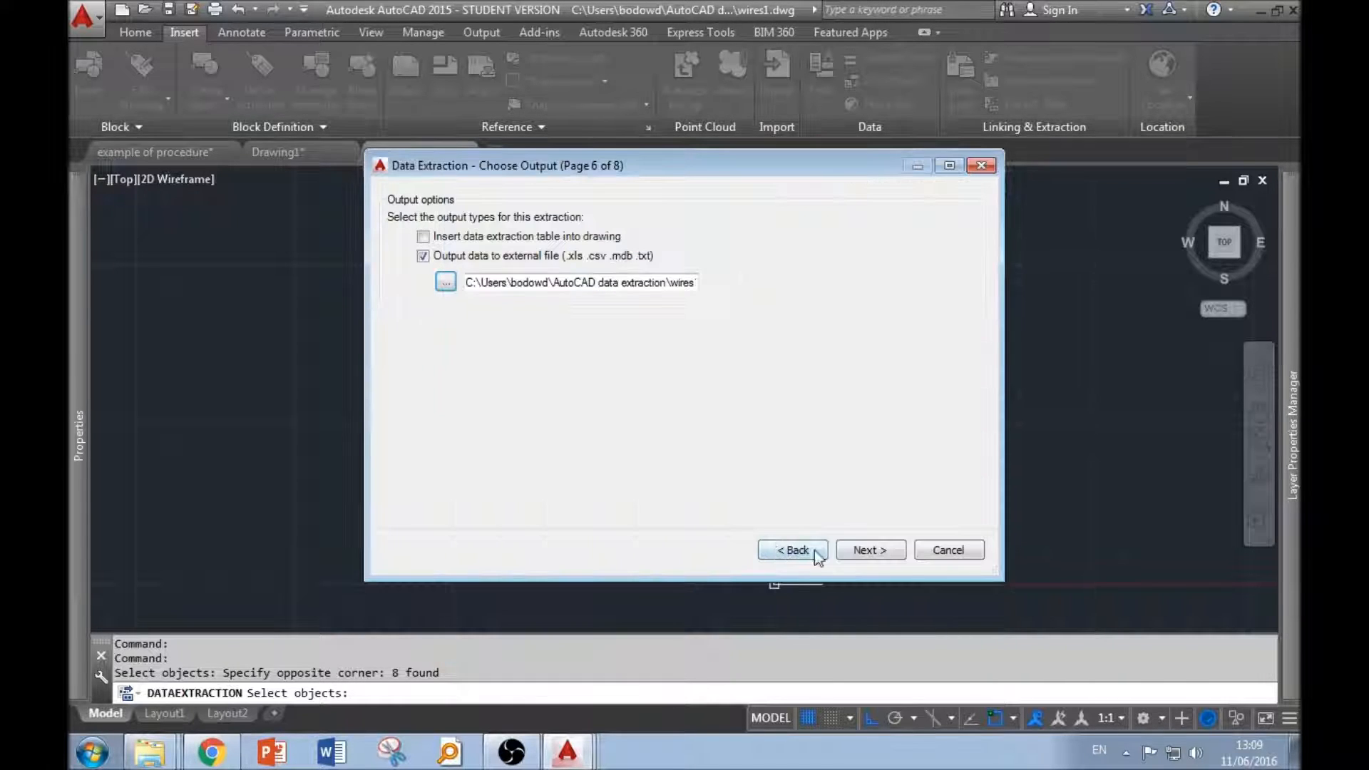
pyautogui.click(873, 550)
pyautogui.click(871, 550)
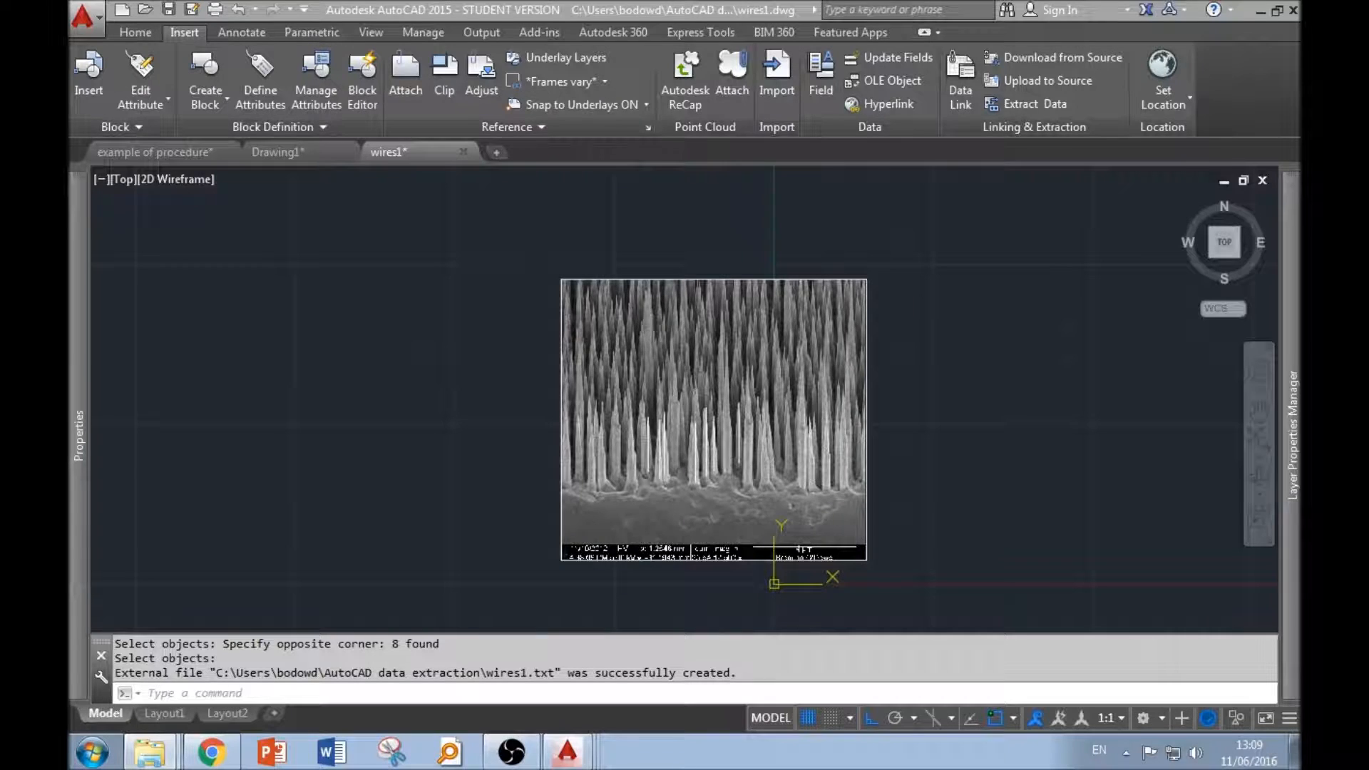
# Open the wires1 text file from the AutoCAD data extraction folder, check the extracted lengths, and close it.
pyautogui.moveTo(1300, 163); pyautogui.dragTo(927, 114)
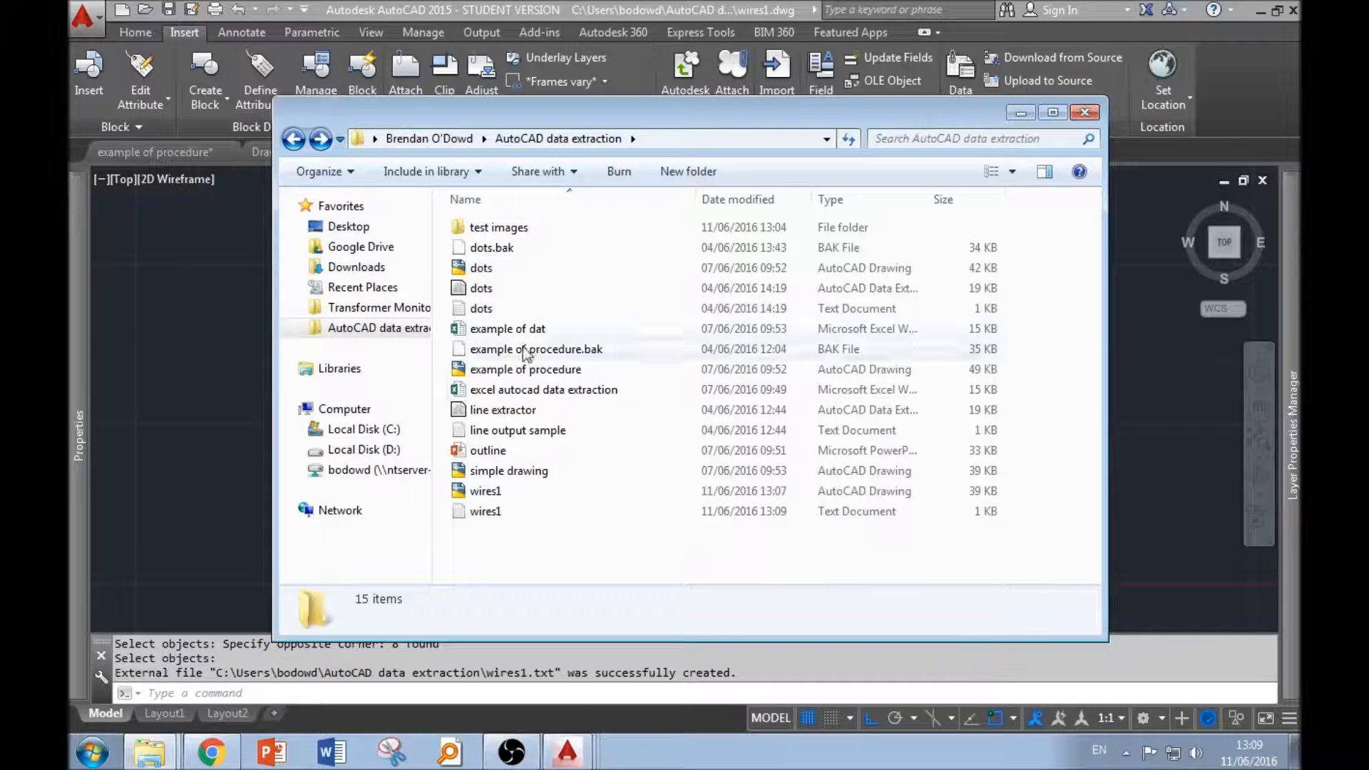
pyautogui.doubleClick(482, 512)
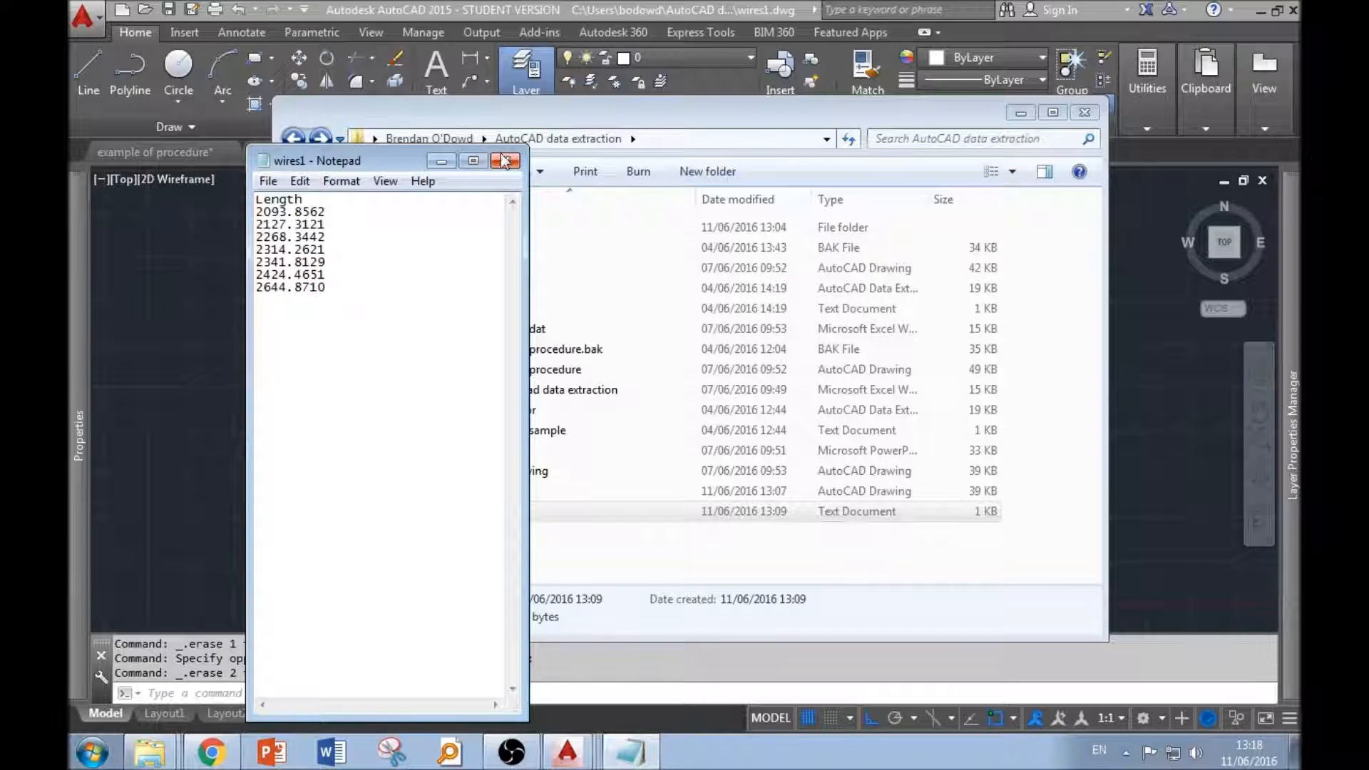
pyautogui.click(504, 161)
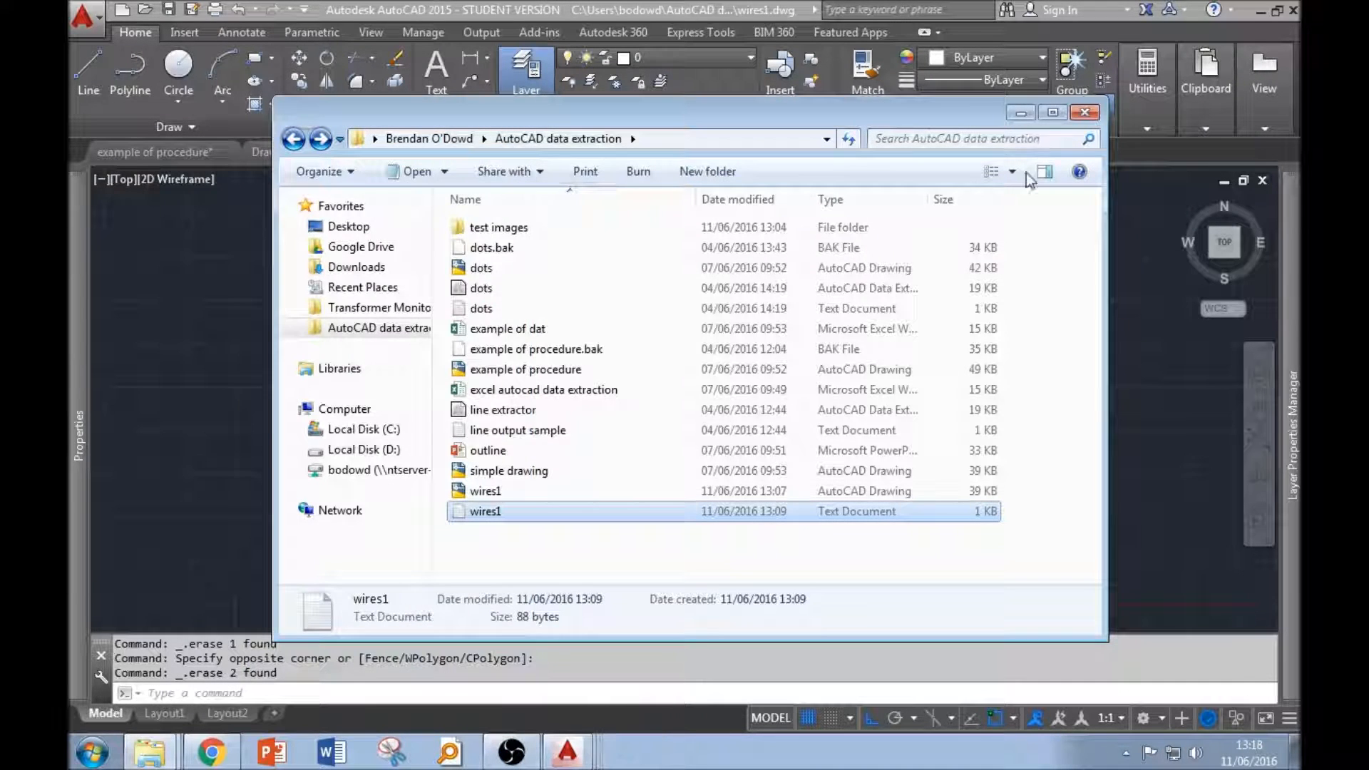
pyautogui.click(1023, 114)
# Attach the dots image from the test images folder to the drawing at scale 1 and rotation 0.
pyautogui.moveTo(954, 343); pyautogui.dragTo(801, 372, button='middle')
pyautogui.click(858, 326)
pyautogui.click(185, 32)
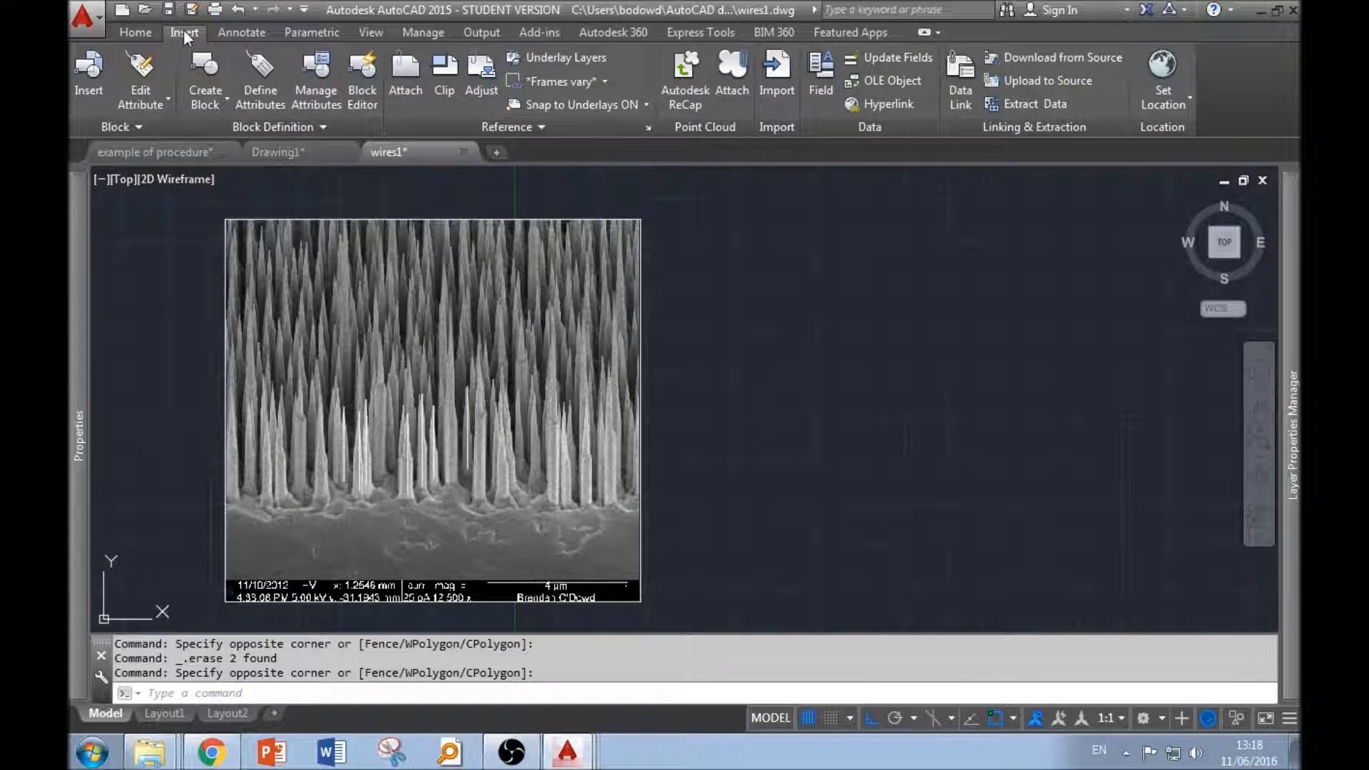
pyautogui.click(405, 71)
pyautogui.click(630, 264)
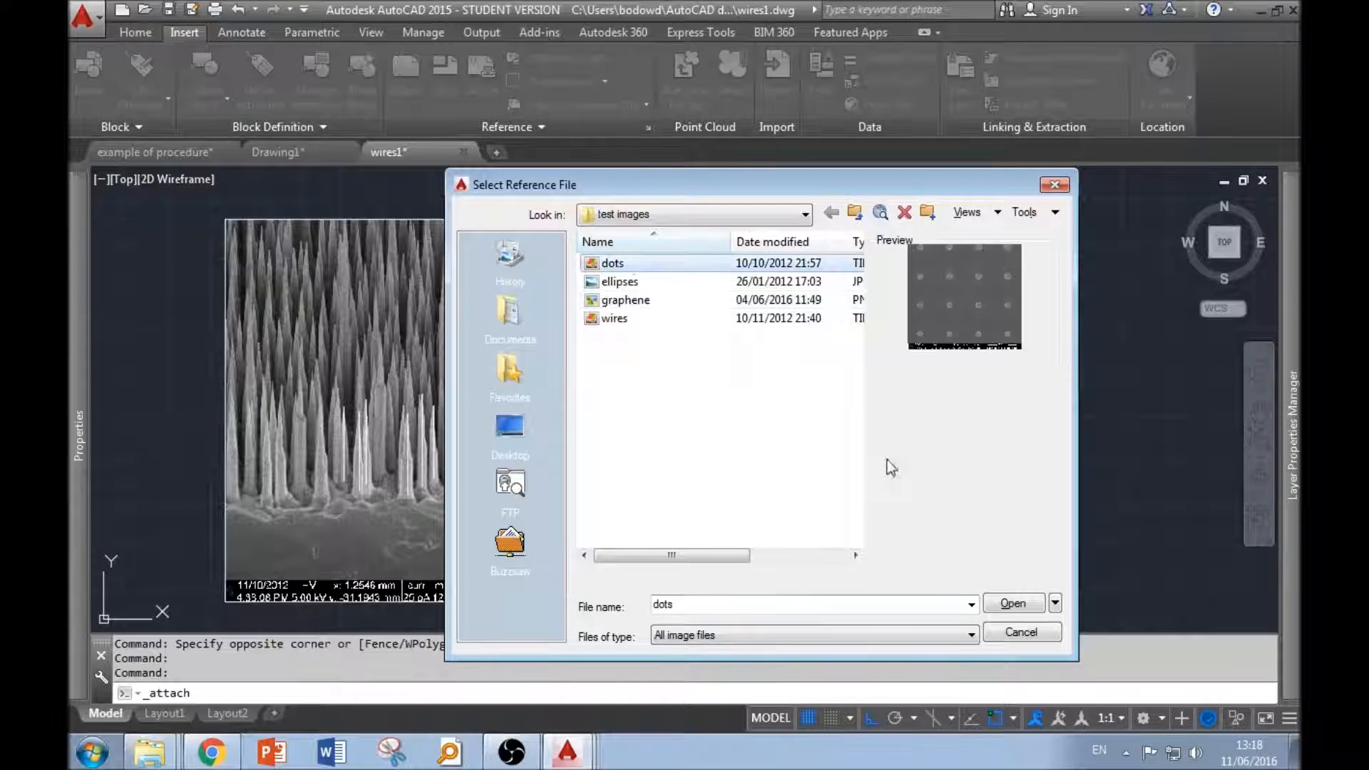
pyautogui.click(1013, 603)
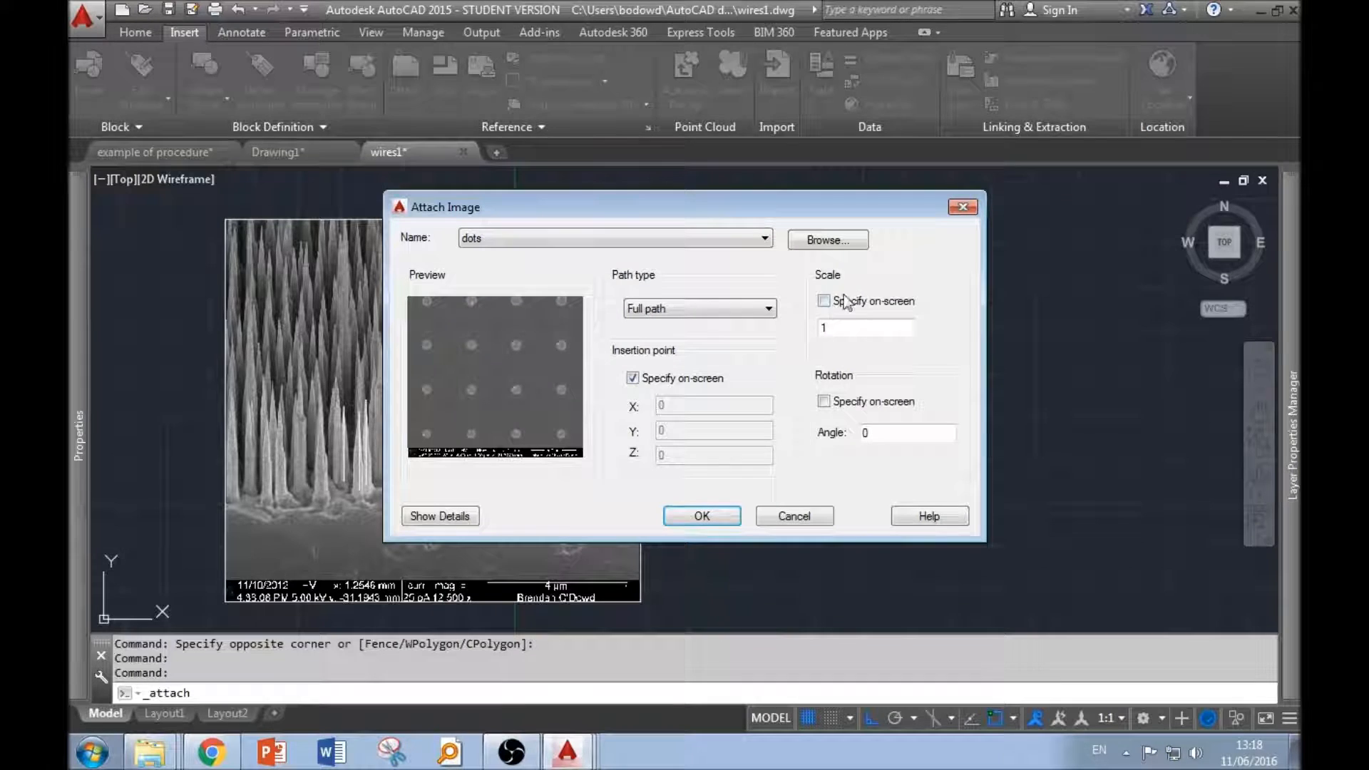
pyautogui.click(719, 515)
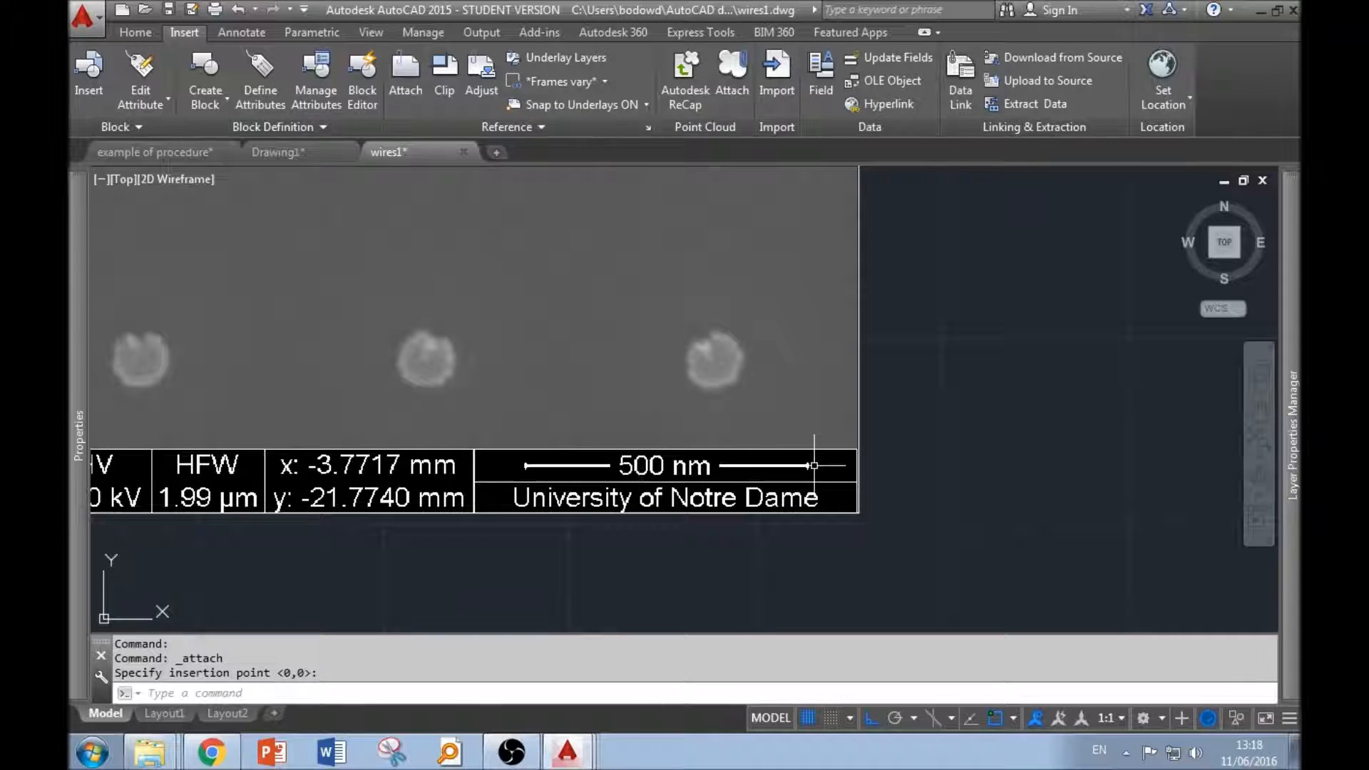
# Draw a horizontal line from end to end along the 500 nm scale bar of the dots image.
pyautogui.click(526, 458)
pyautogui.write('L')
pyautogui.press('Return')
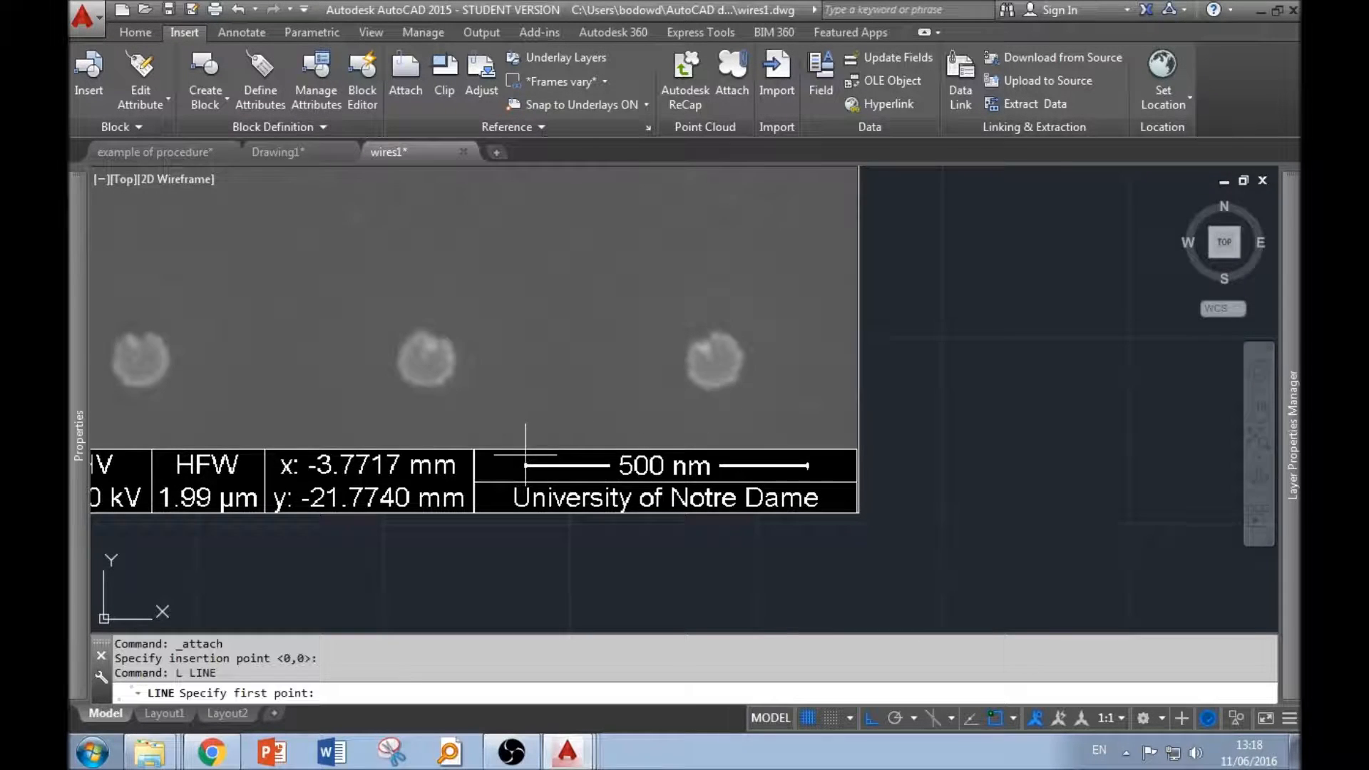
pyautogui.scroll(10, 593, 327)
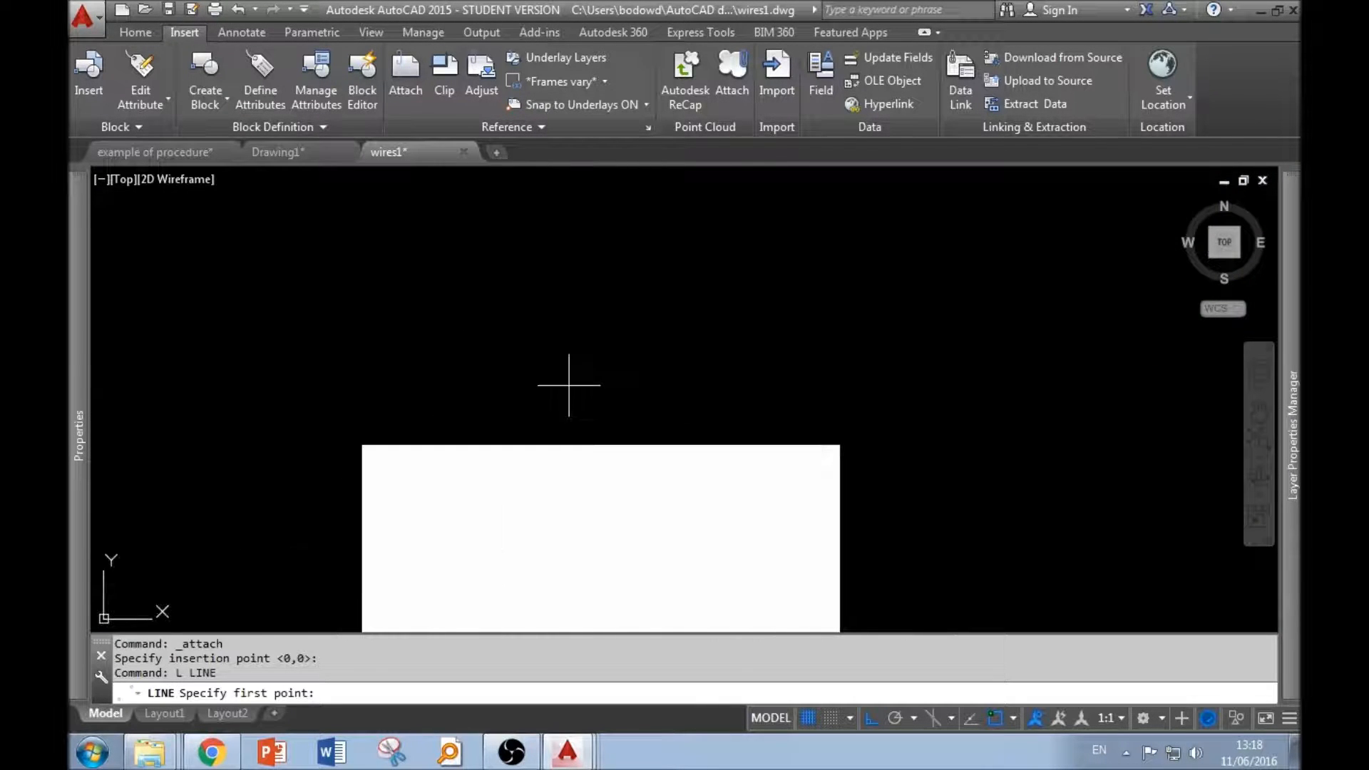
pyautogui.click(587, 402)
pyautogui.scroll(-5, 587, 403)
pyautogui.scroll(3, 824, 419)
pyautogui.scroll(6, 824, 420)
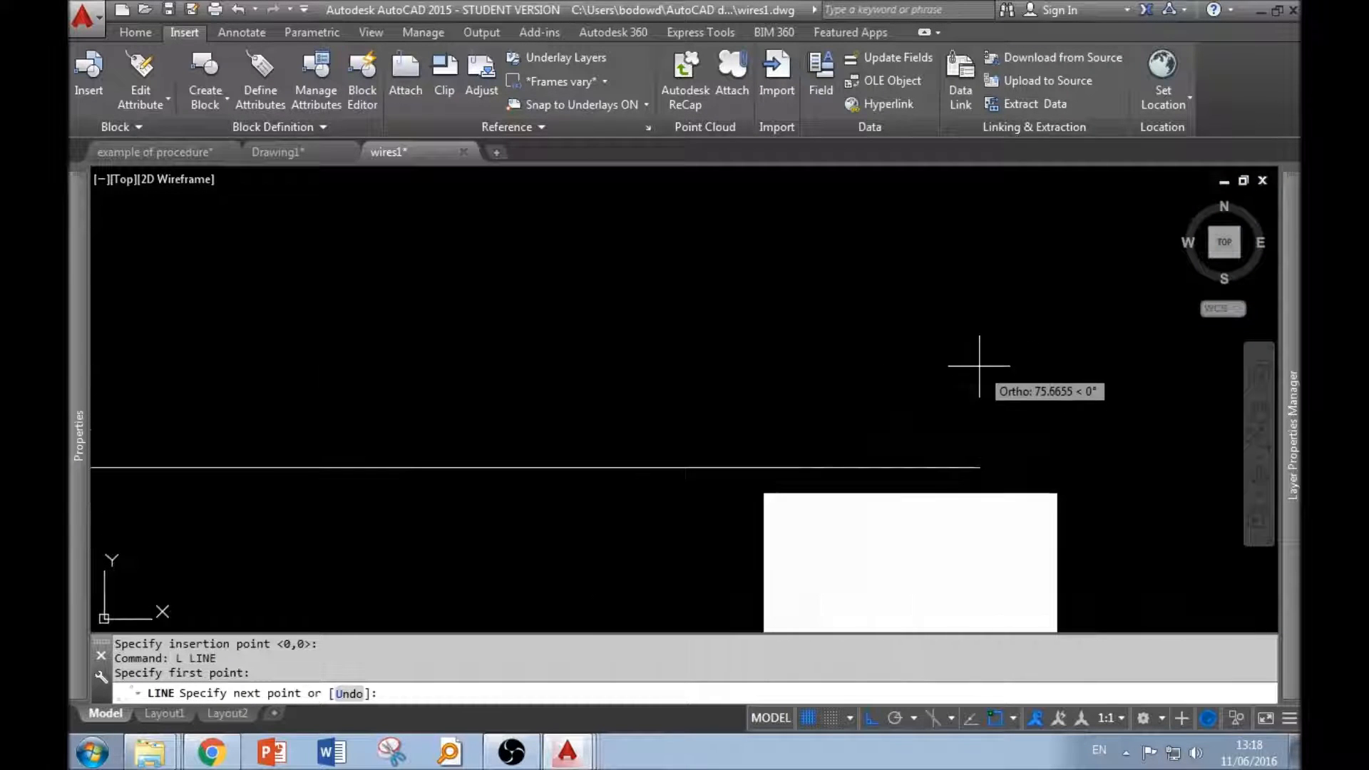
pyautogui.scroll(-10, 877, 399)
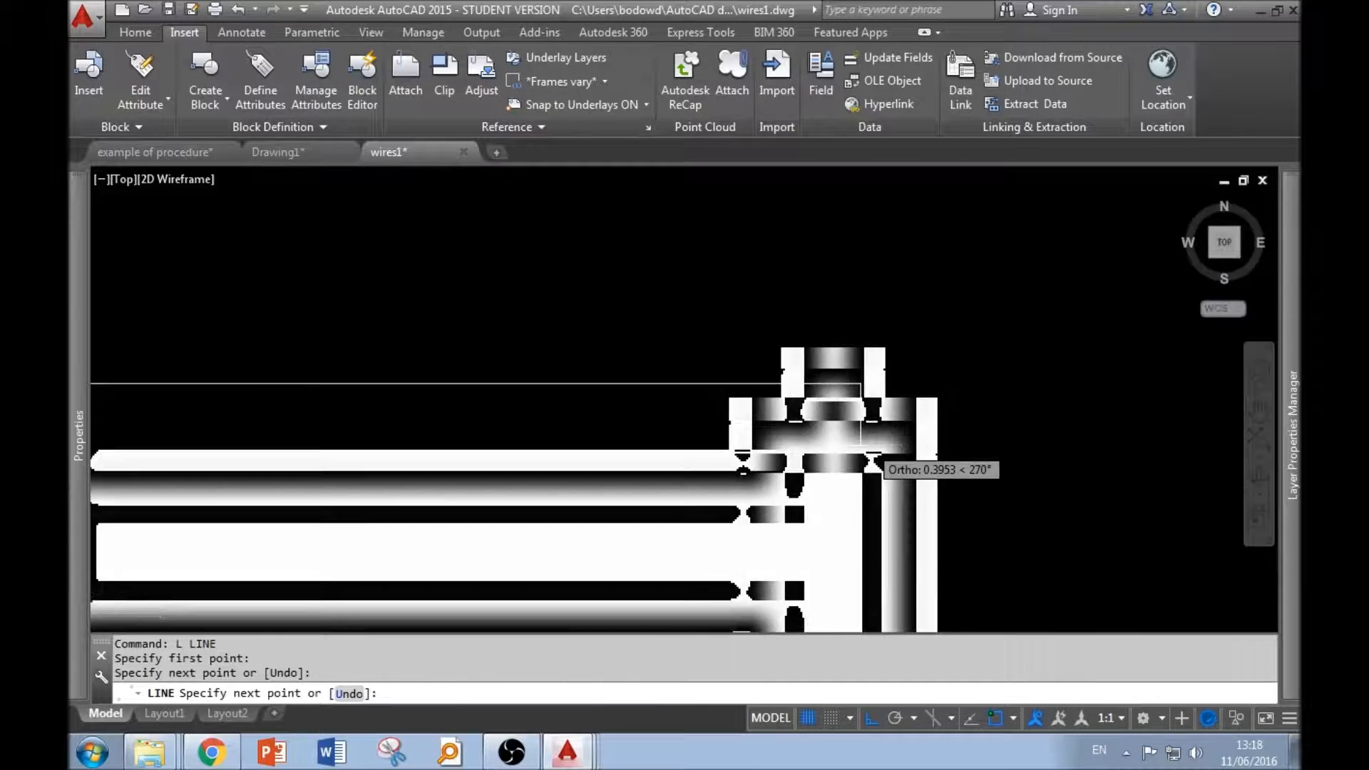
pyautogui.press('Return')
# Scale the dots image and its scale-bar line by reference, using the line's two endpoints as reference length and 500 as new length.
pyautogui.write('sc')
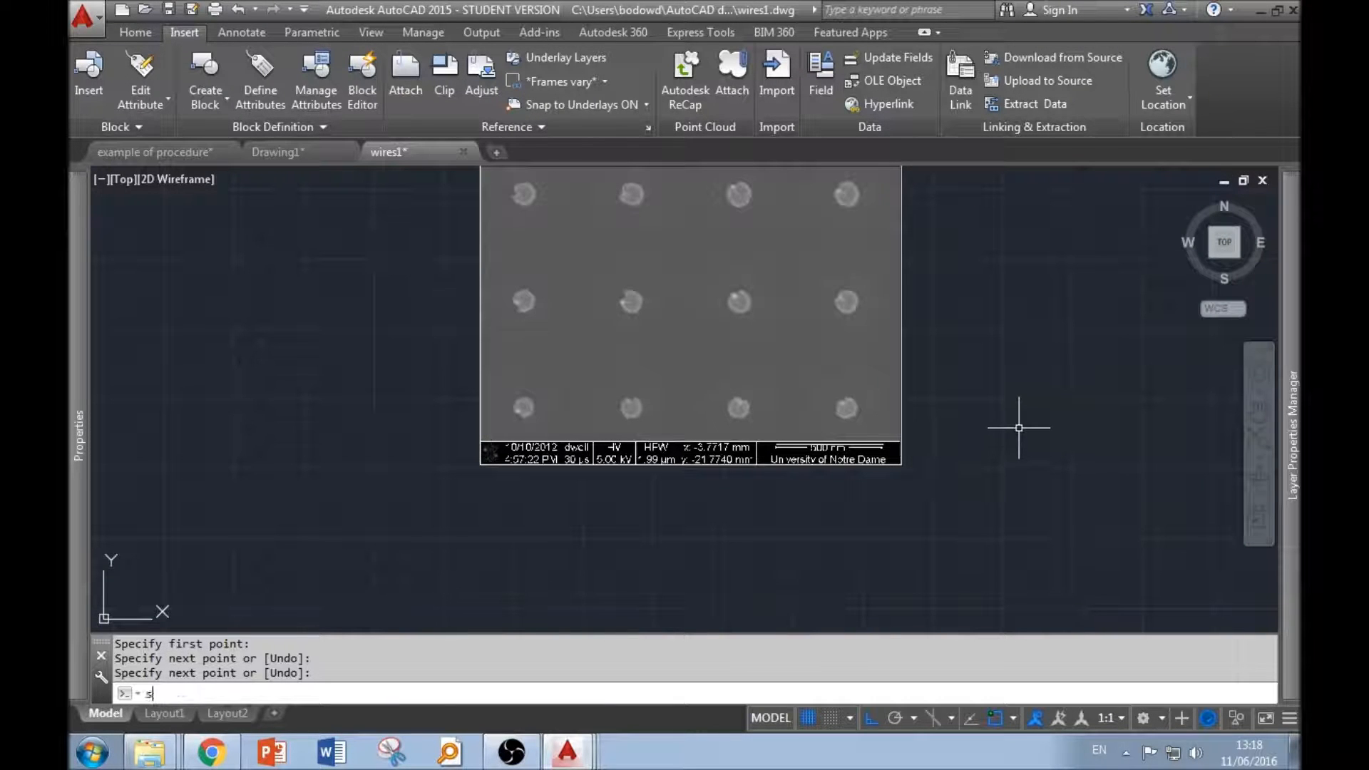
pyautogui.press('Return')
pyautogui.click(975, 312)
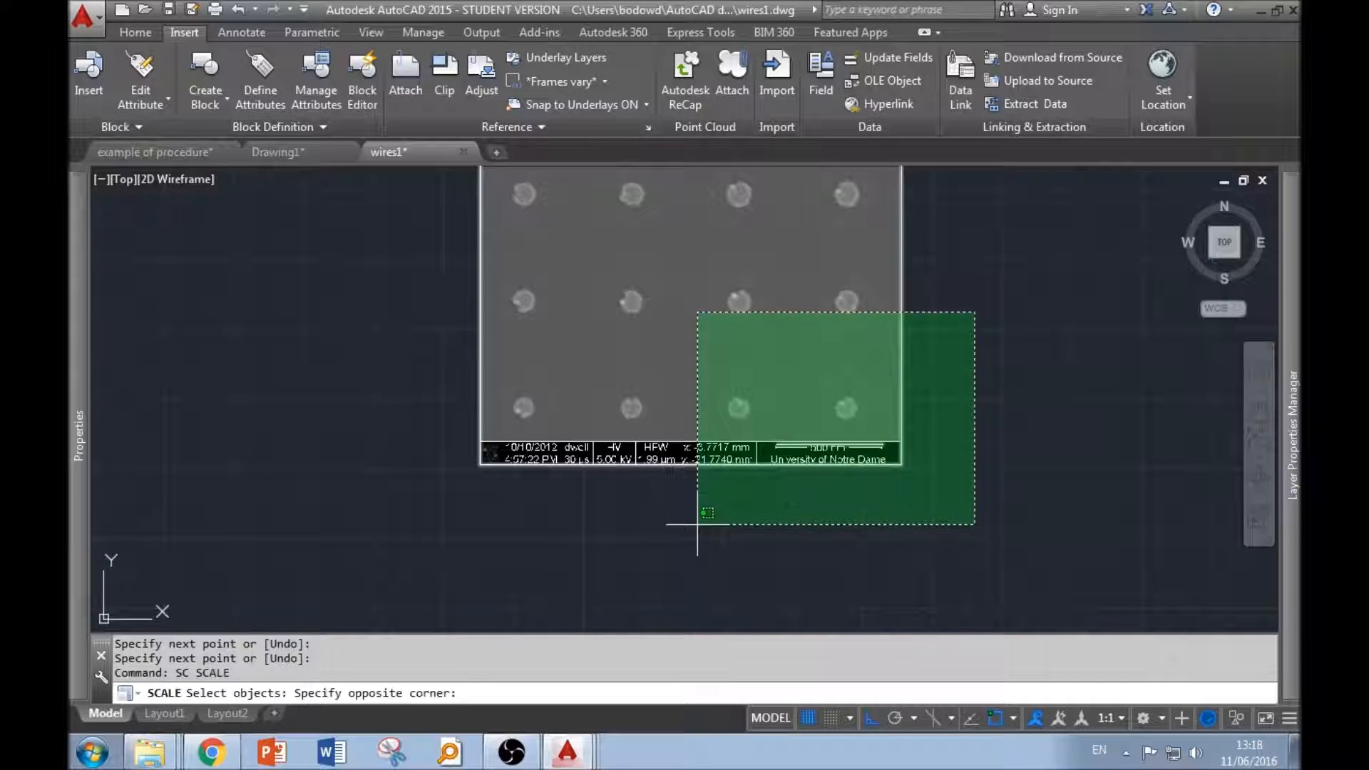
pyautogui.click(695, 464)
pyautogui.press('Return')
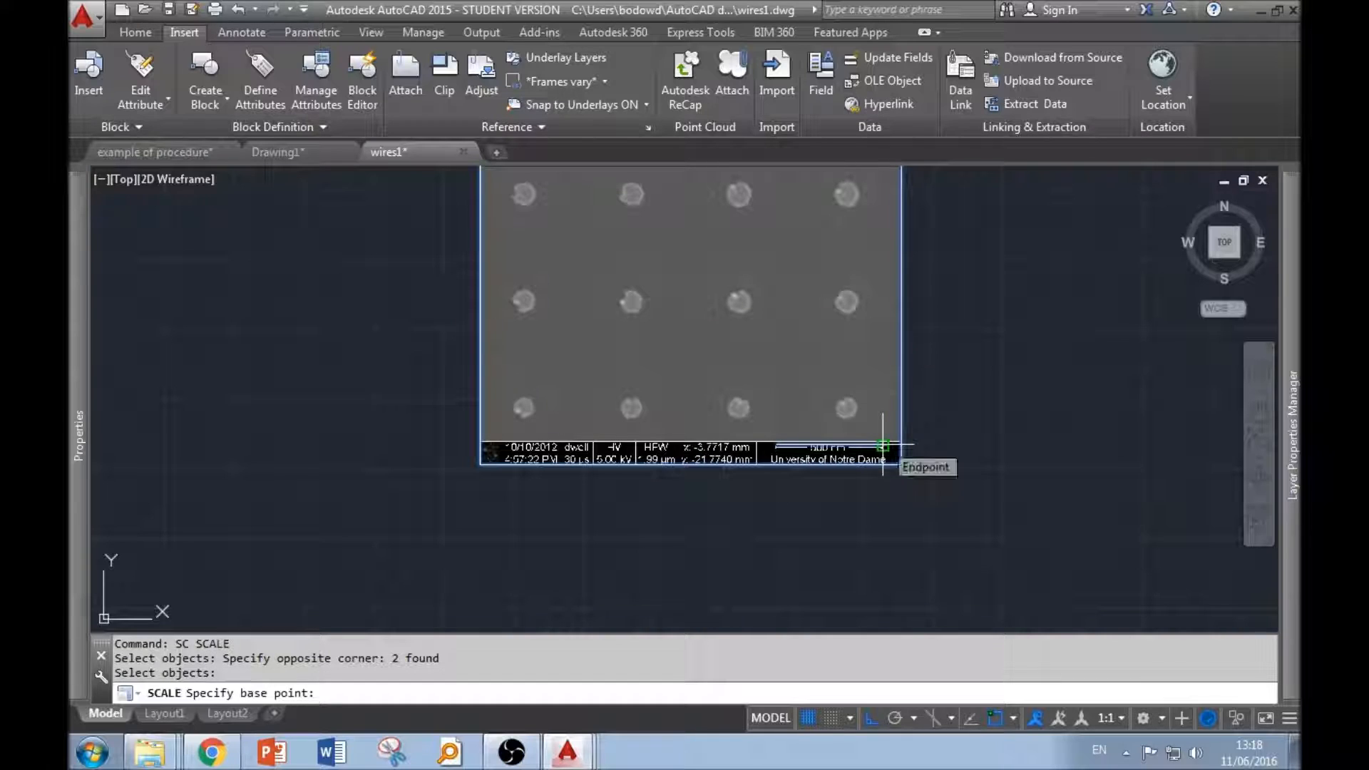
pyautogui.click(882, 445)
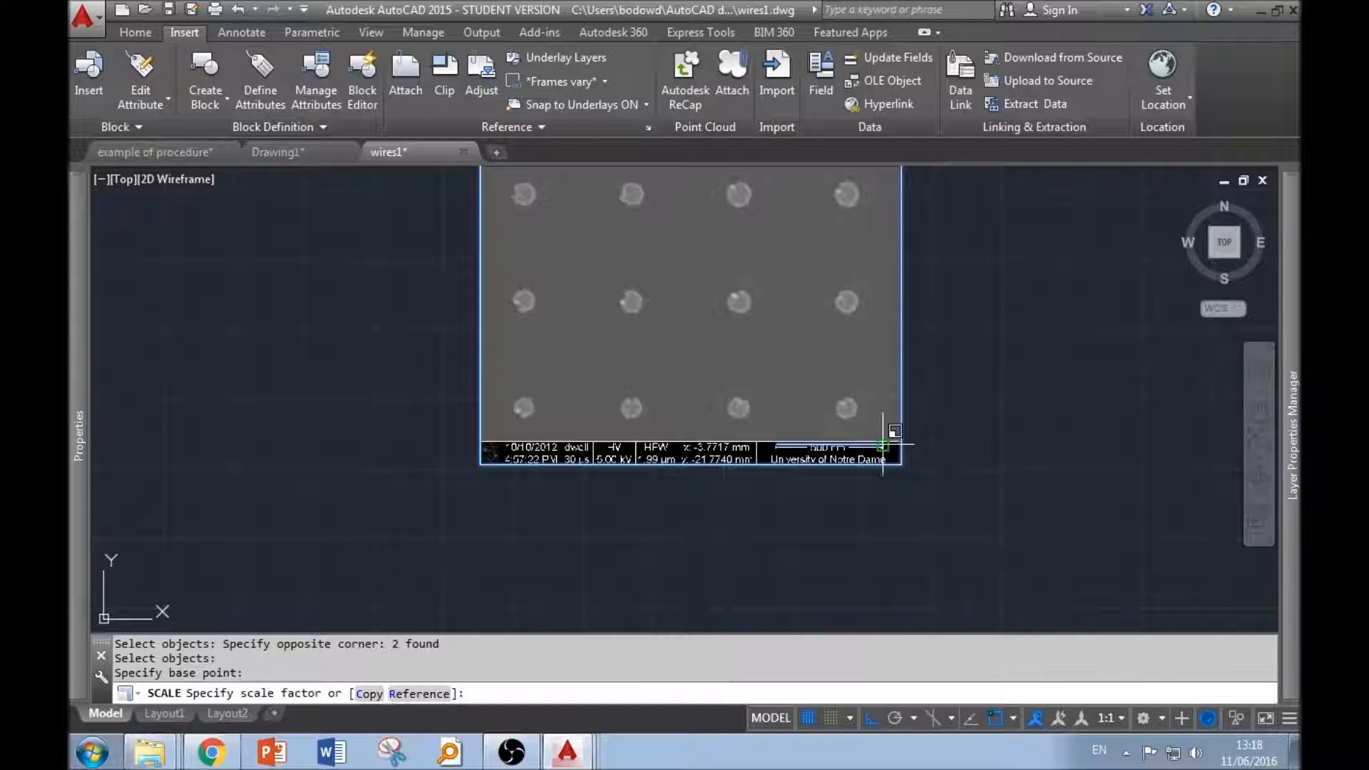
pyautogui.write('r')
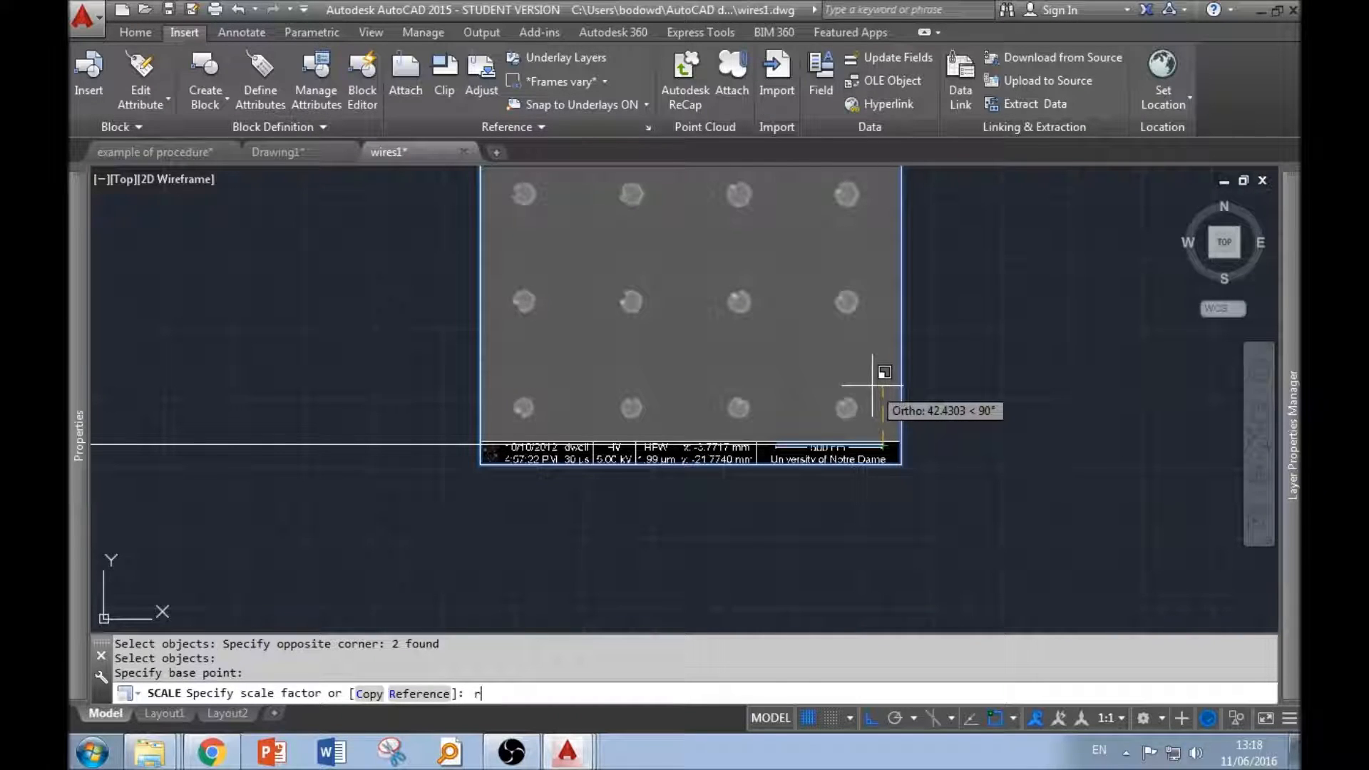
pyautogui.press('Return')
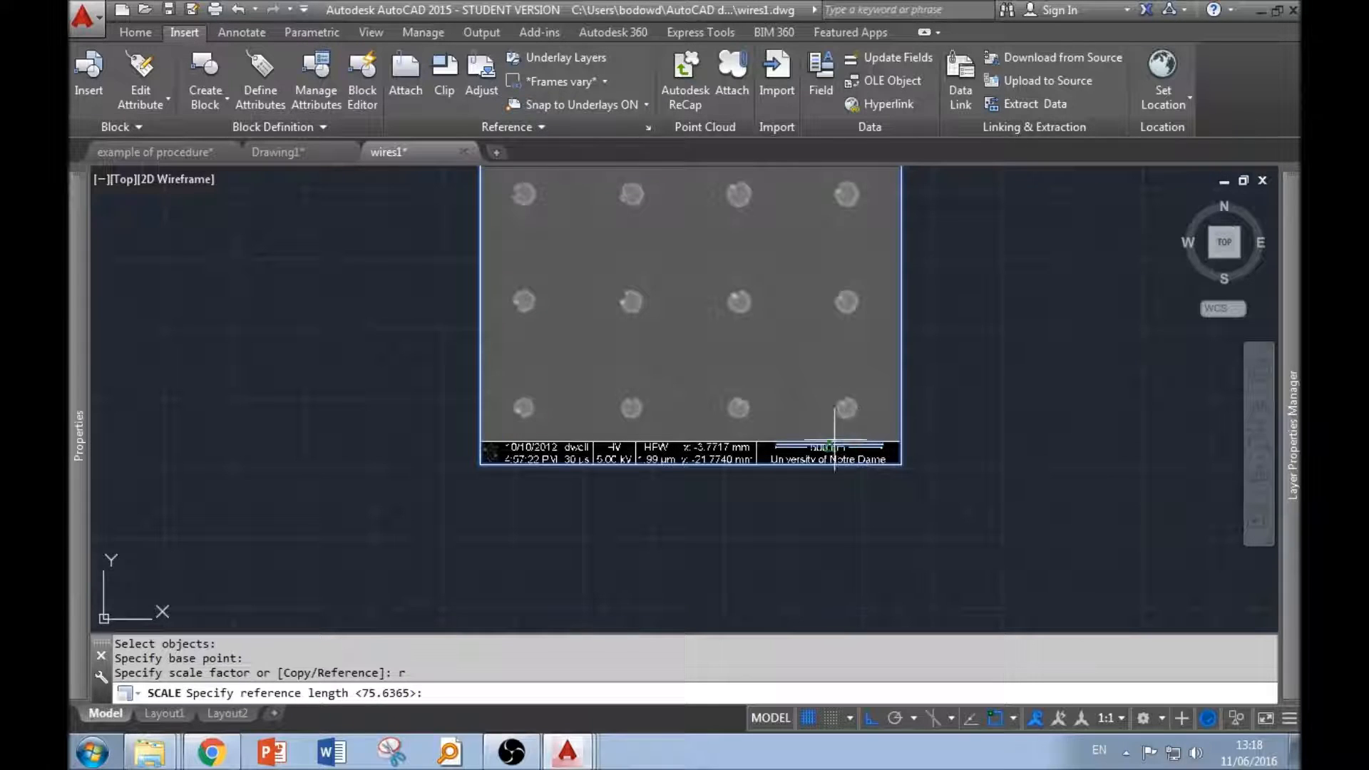
pyautogui.click(883, 445)
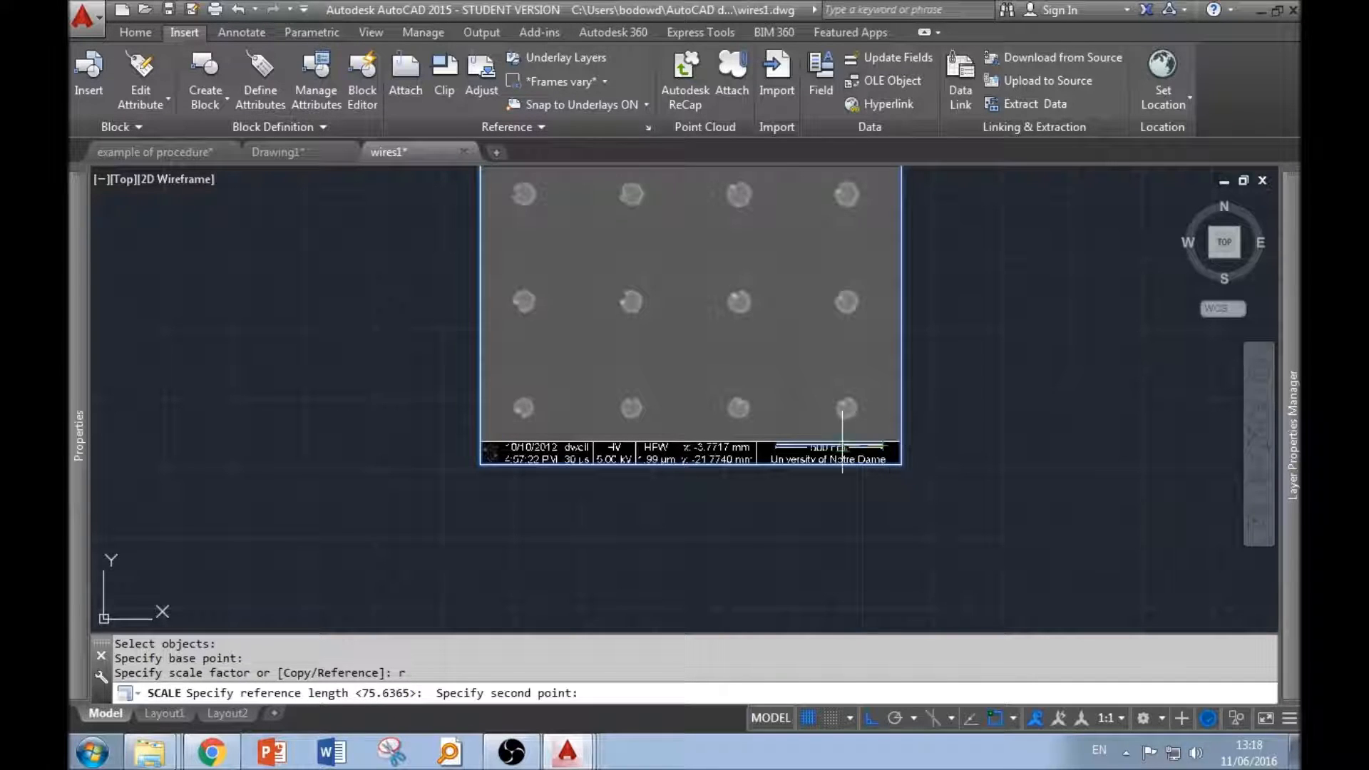
pyautogui.click(777, 445)
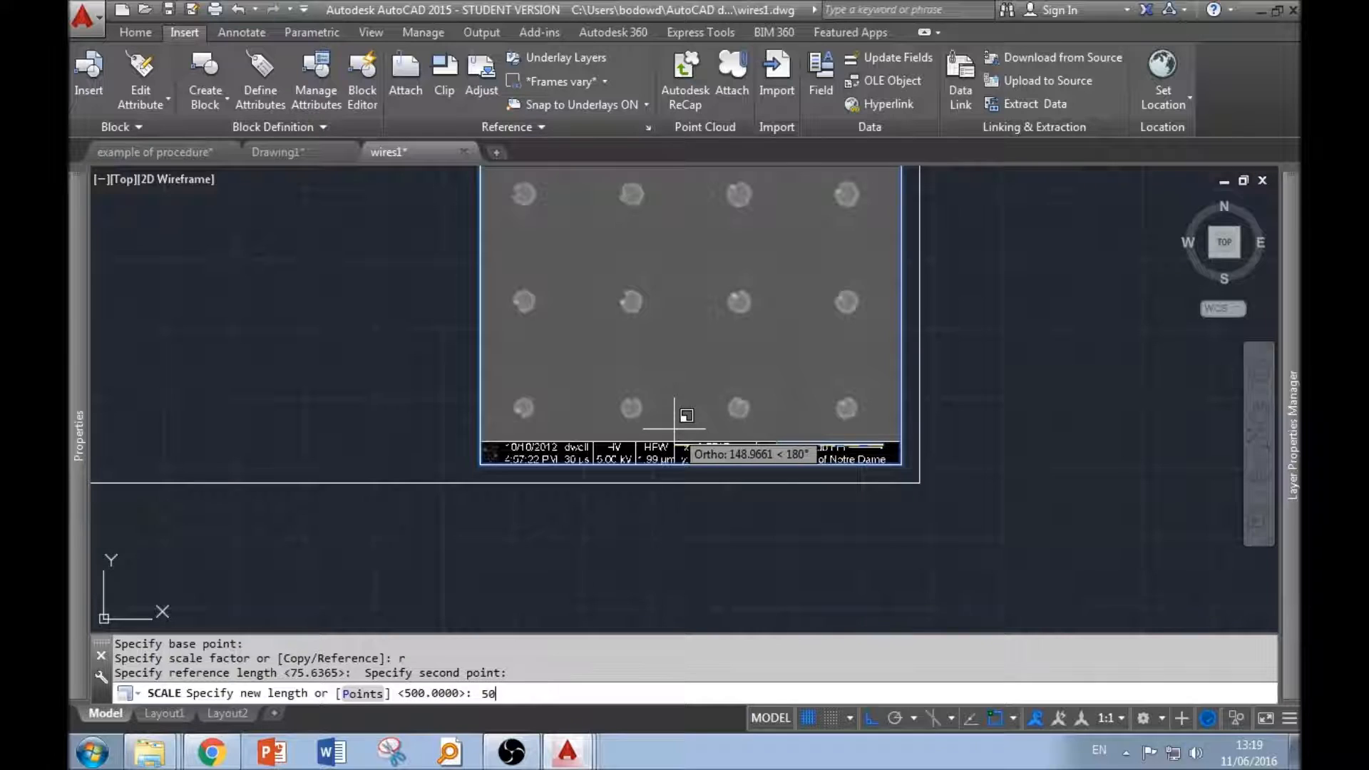
pyautogui.write('500')
pyautogui.press('Return')
# Draw a centre-radius circle fitted to the outline of the first dot in the image's second row.
pyautogui.scroll(-10, 878, 535)
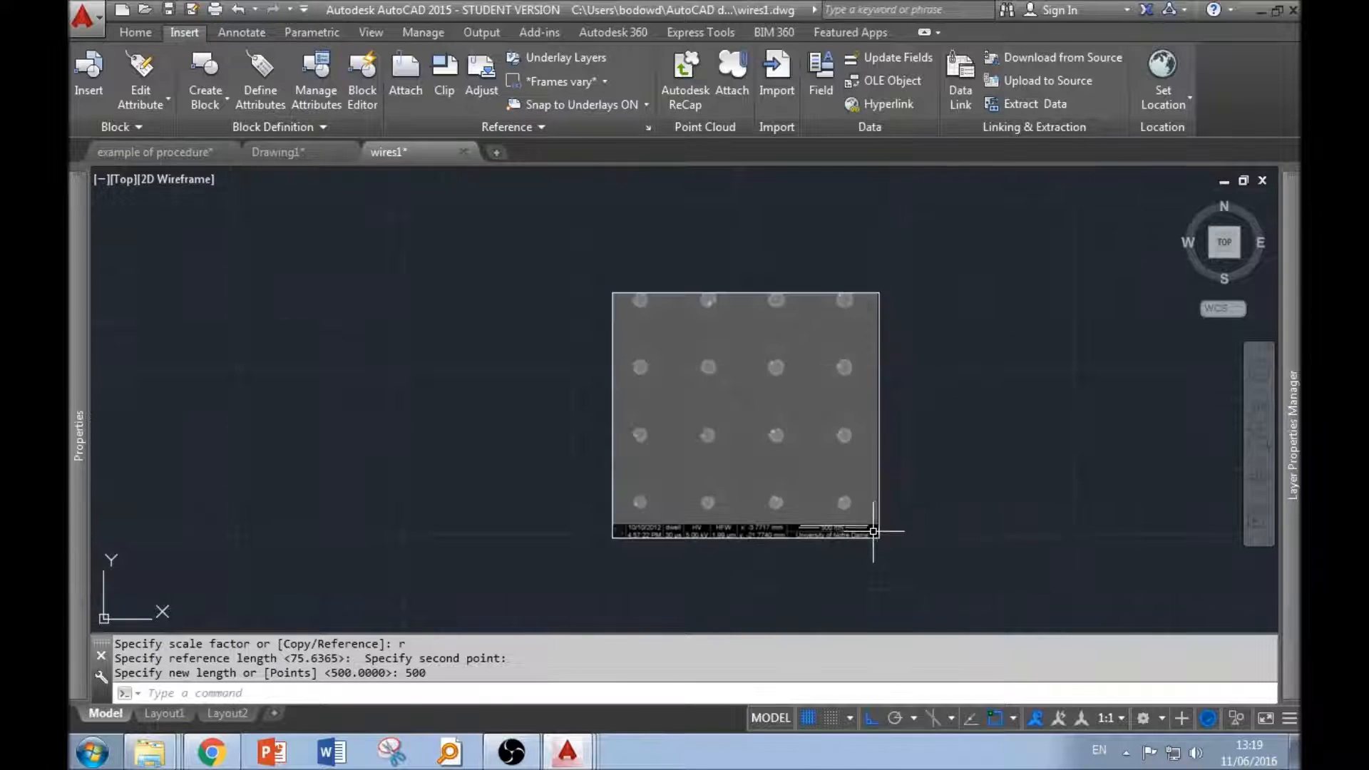
pyautogui.scroll(2, 769, 435)
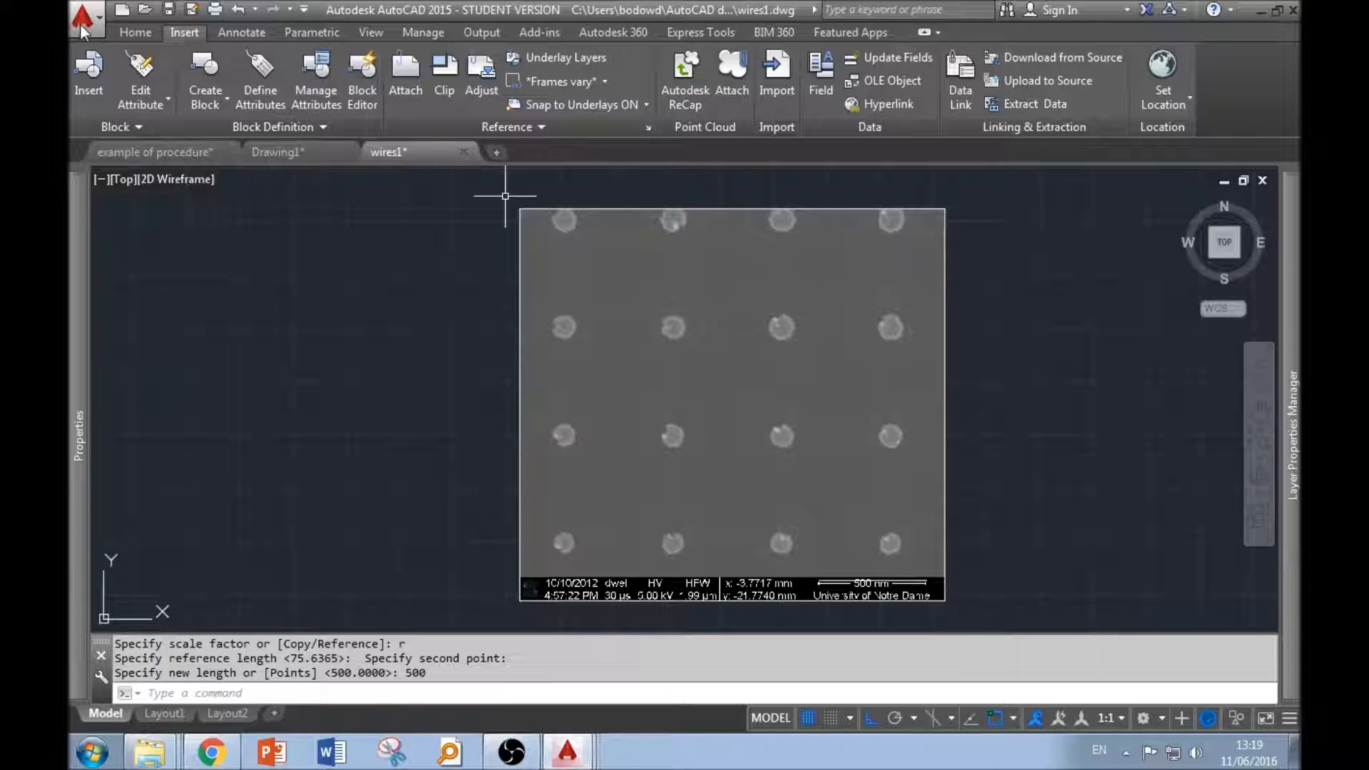
pyautogui.click(135, 33)
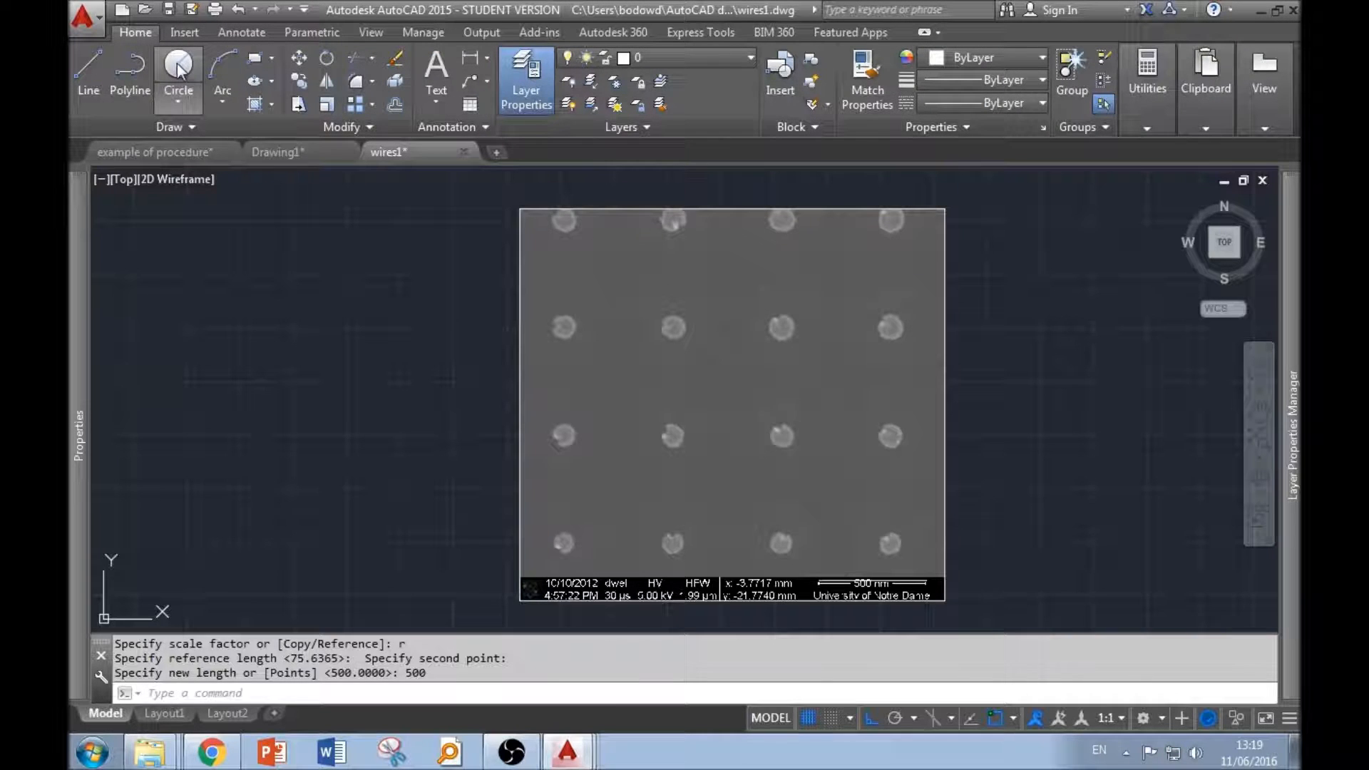
pyautogui.click(178, 68)
pyautogui.scroll(7, 557, 314)
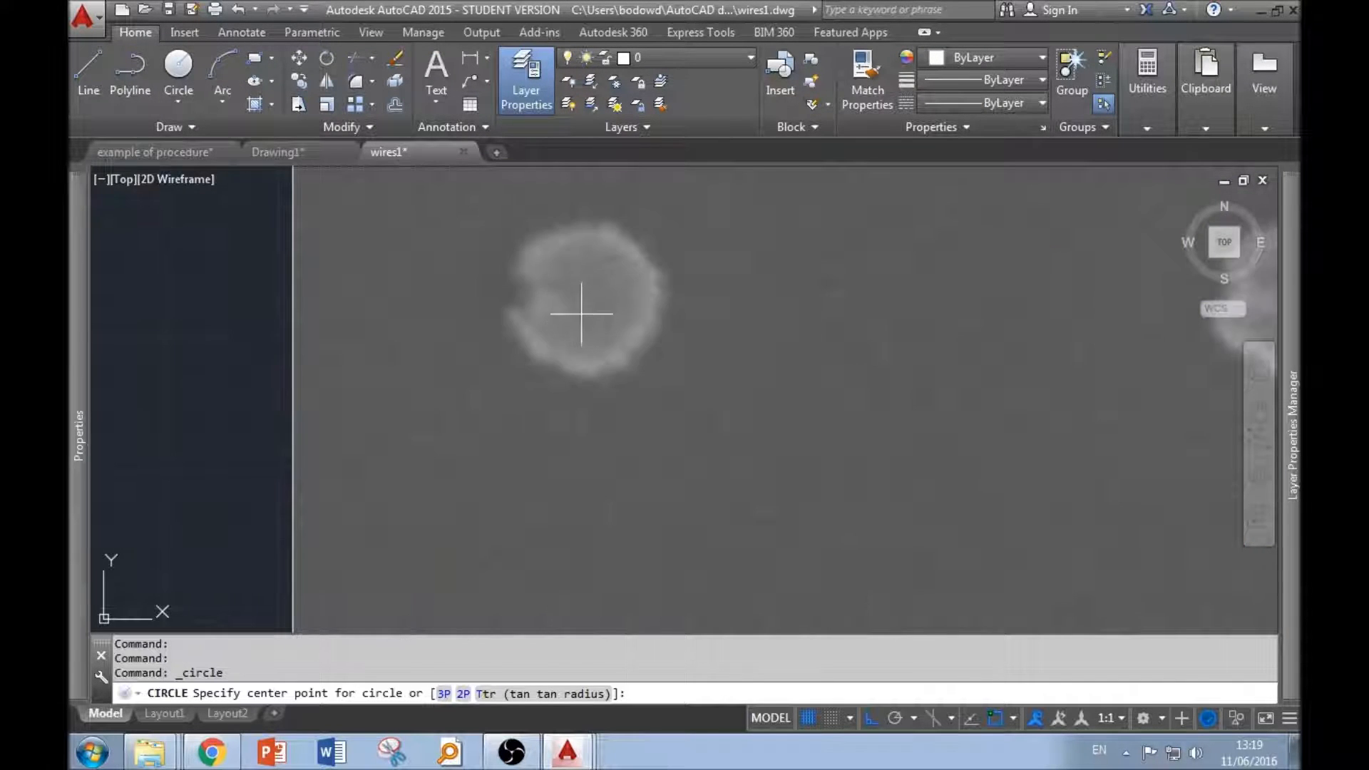
pyautogui.scroll(2, 581, 314)
pyautogui.click(588, 291)
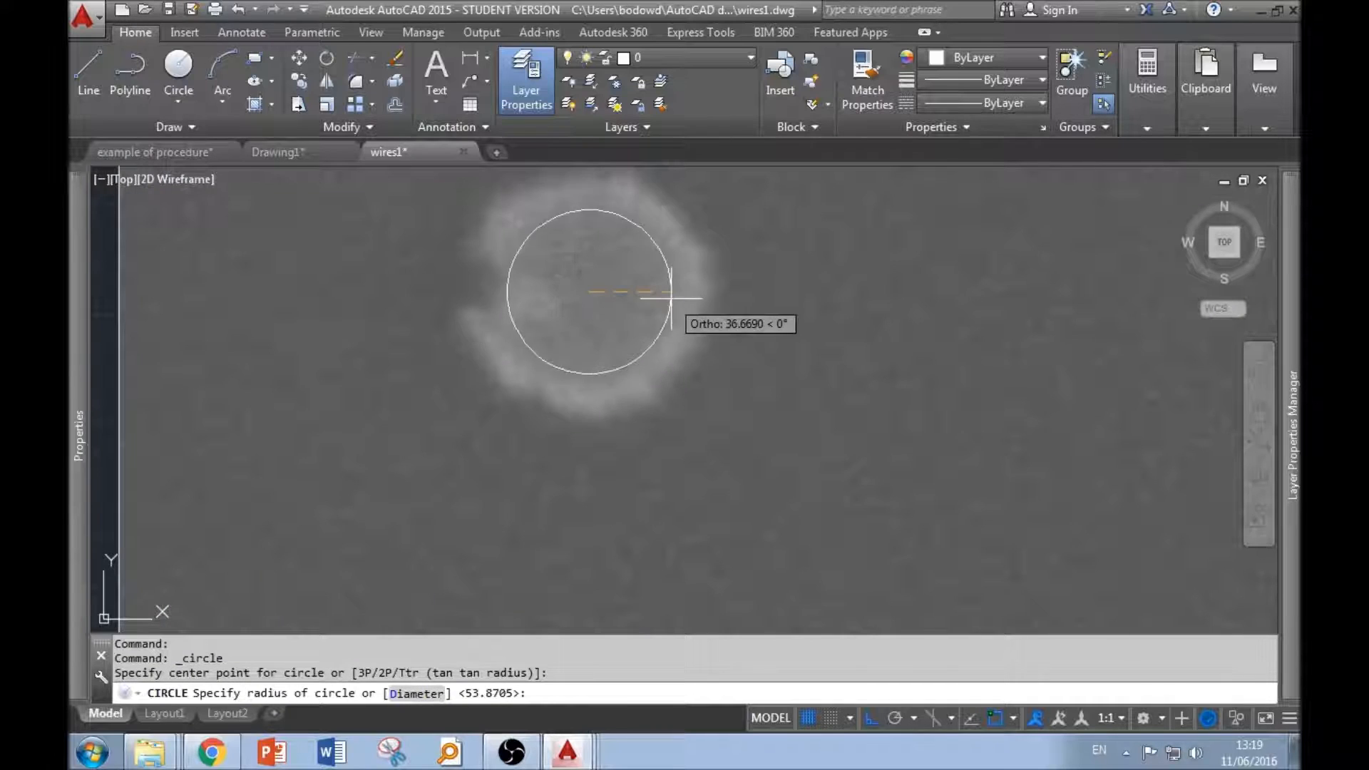
pyautogui.click(707, 292)
pyautogui.scroll(-5, 539, 298)
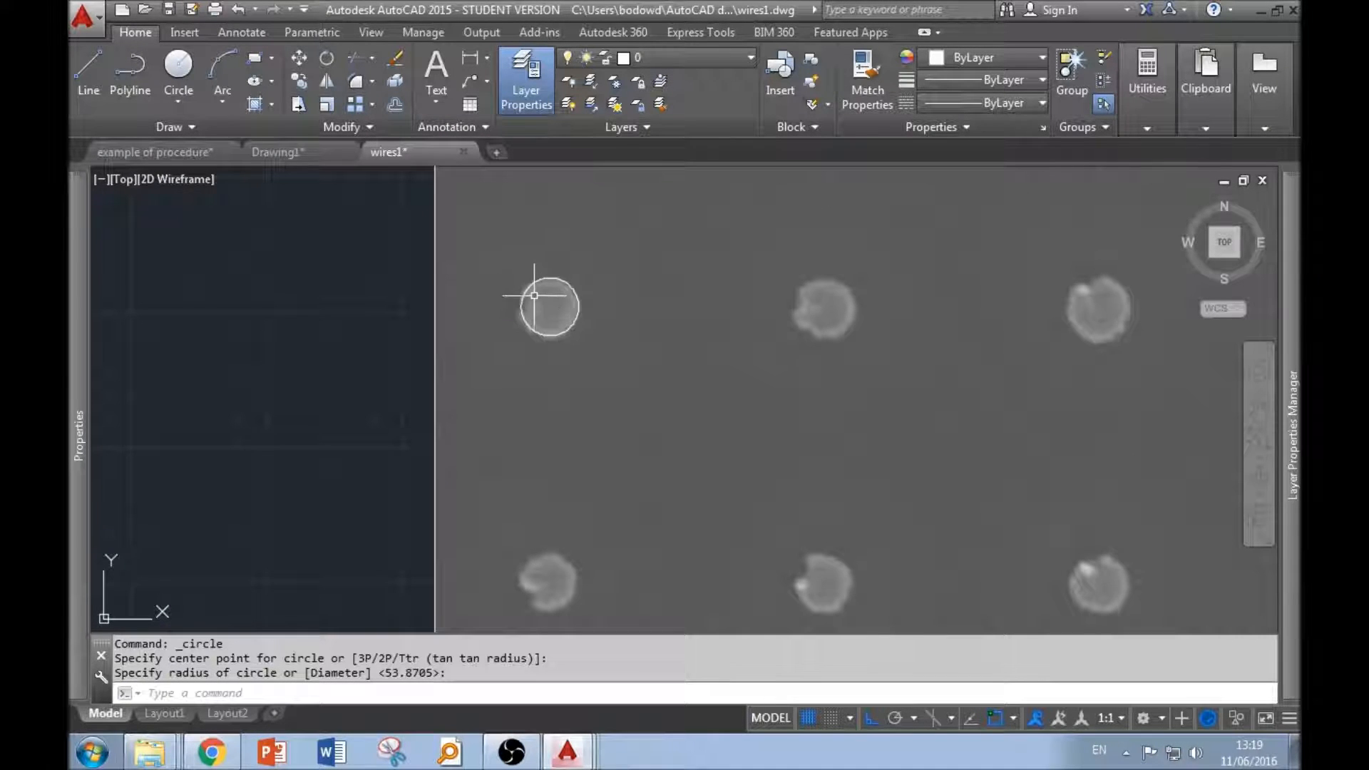
# Draw a two-point circle across the diameter of the second dot in the second row.
pyautogui.click(180, 102)
pyautogui.click(206, 216)
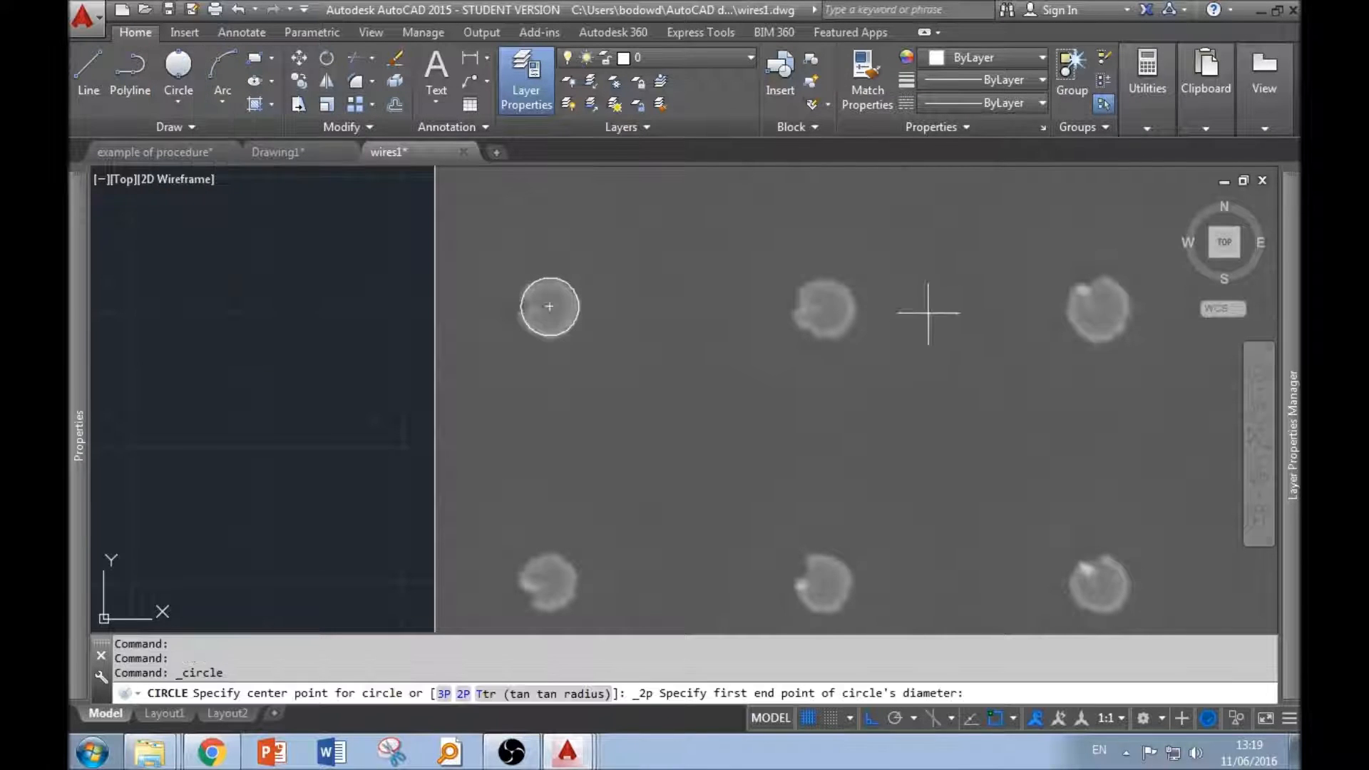
pyautogui.scroll(4, 925, 320)
pyautogui.click(632, 248)
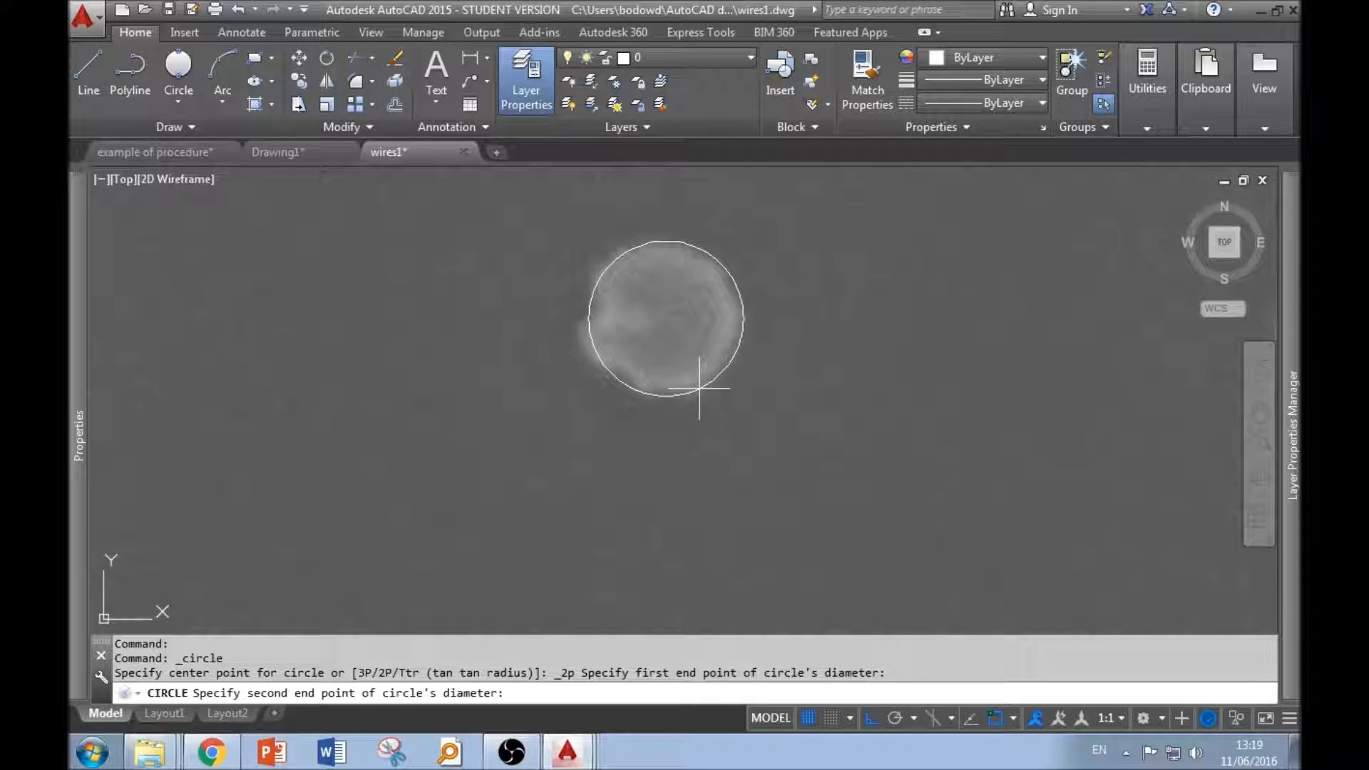
pyautogui.click(699, 388)
pyautogui.scroll(-5, 463, 349)
# Trace the third and fourth dots of the second row with two-point circles.
pyautogui.scroll(2, 543, 309)
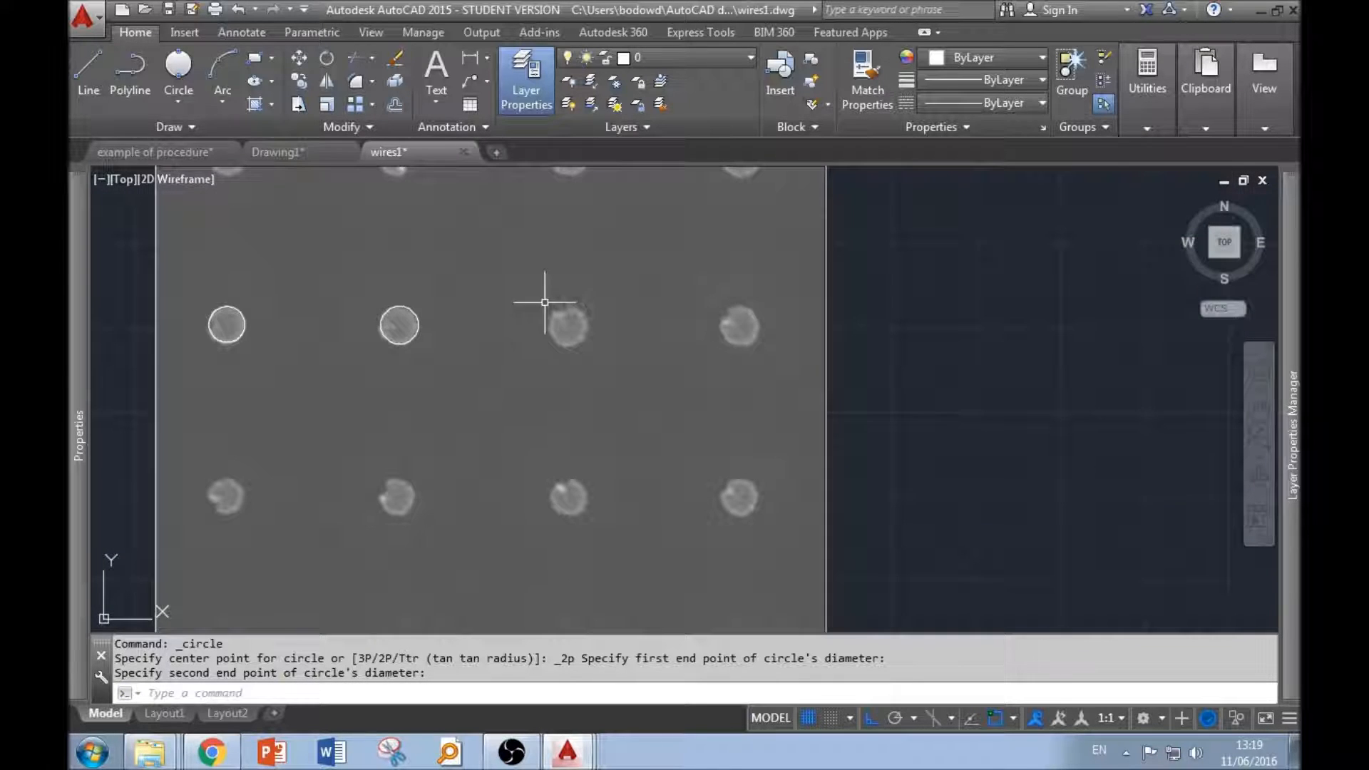
pyautogui.click(177, 65)
pyautogui.scroll(4, 542, 314)
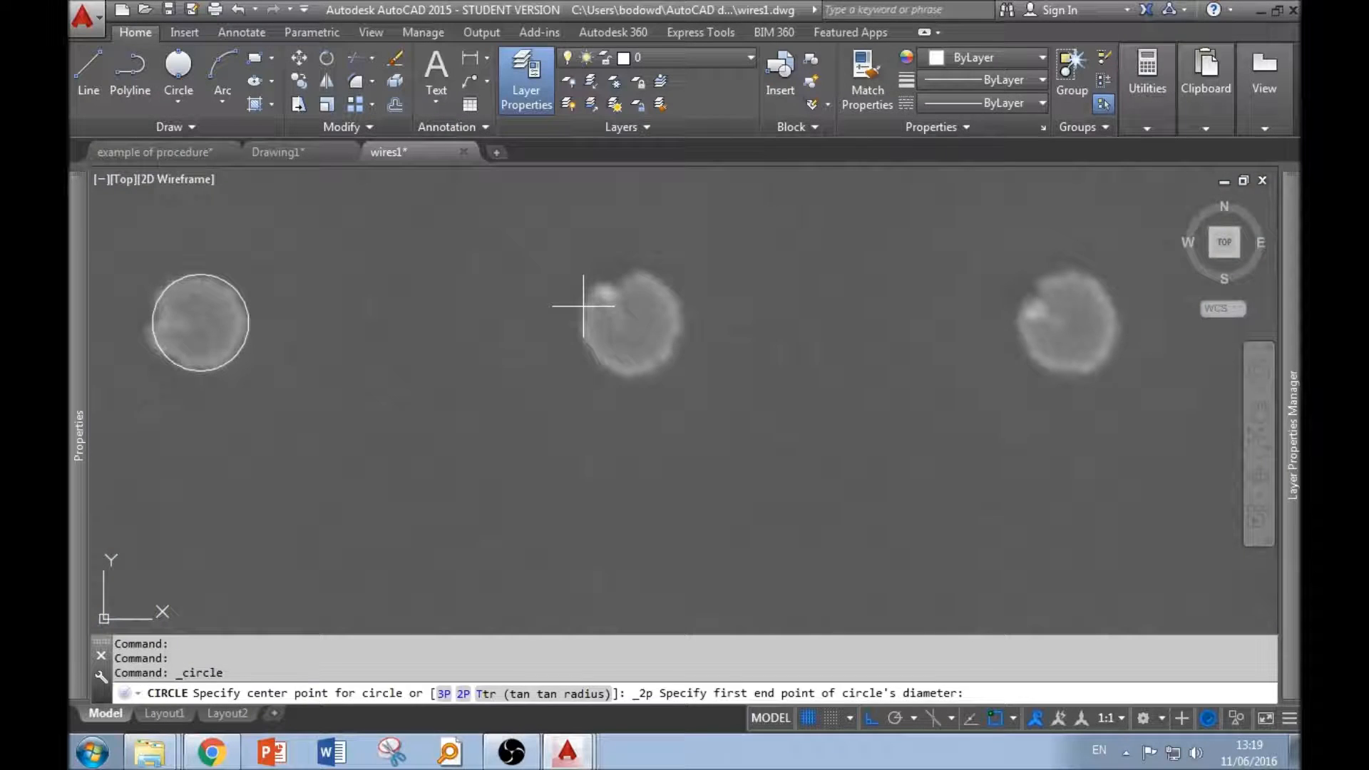
pyautogui.click(583, 306)
pyautogui.click(679, 336)
pyautogui.click(178, 65)
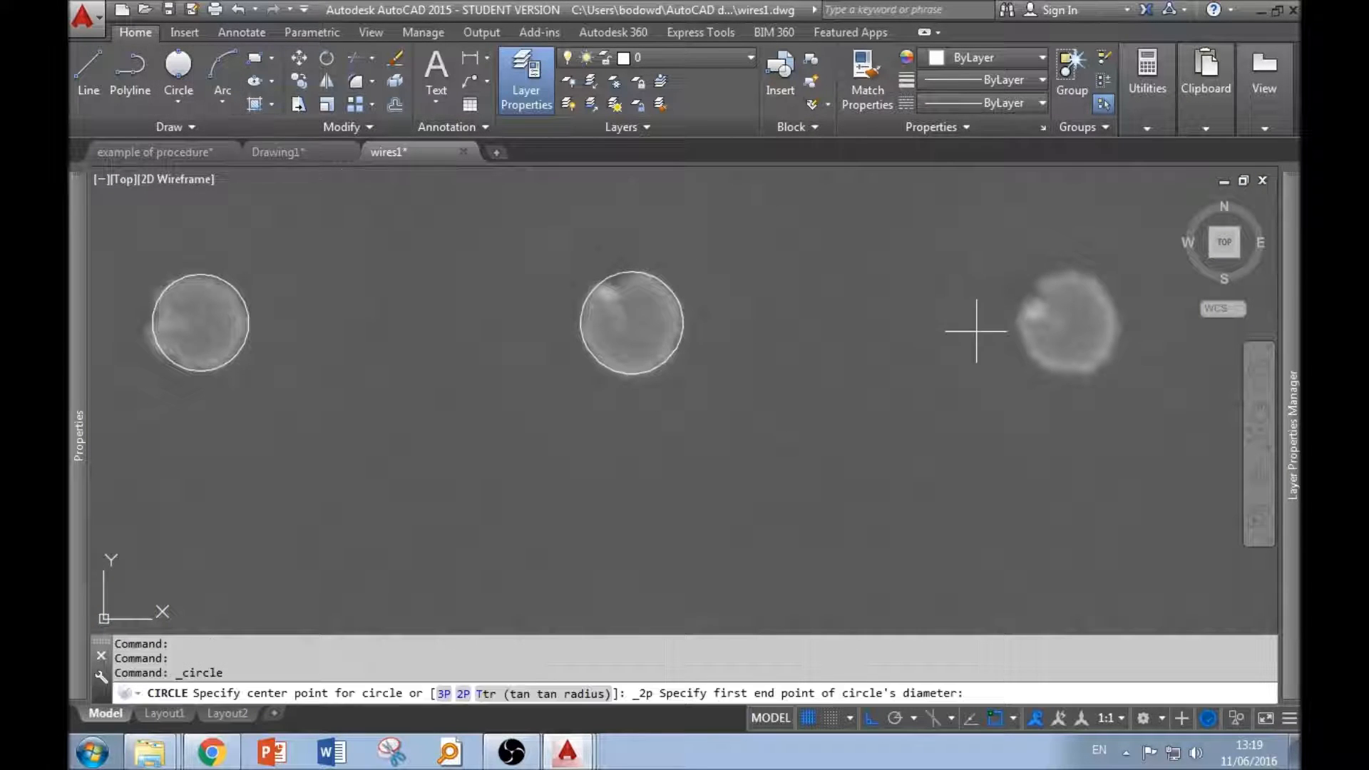
pyautogui.click(1031, 289)
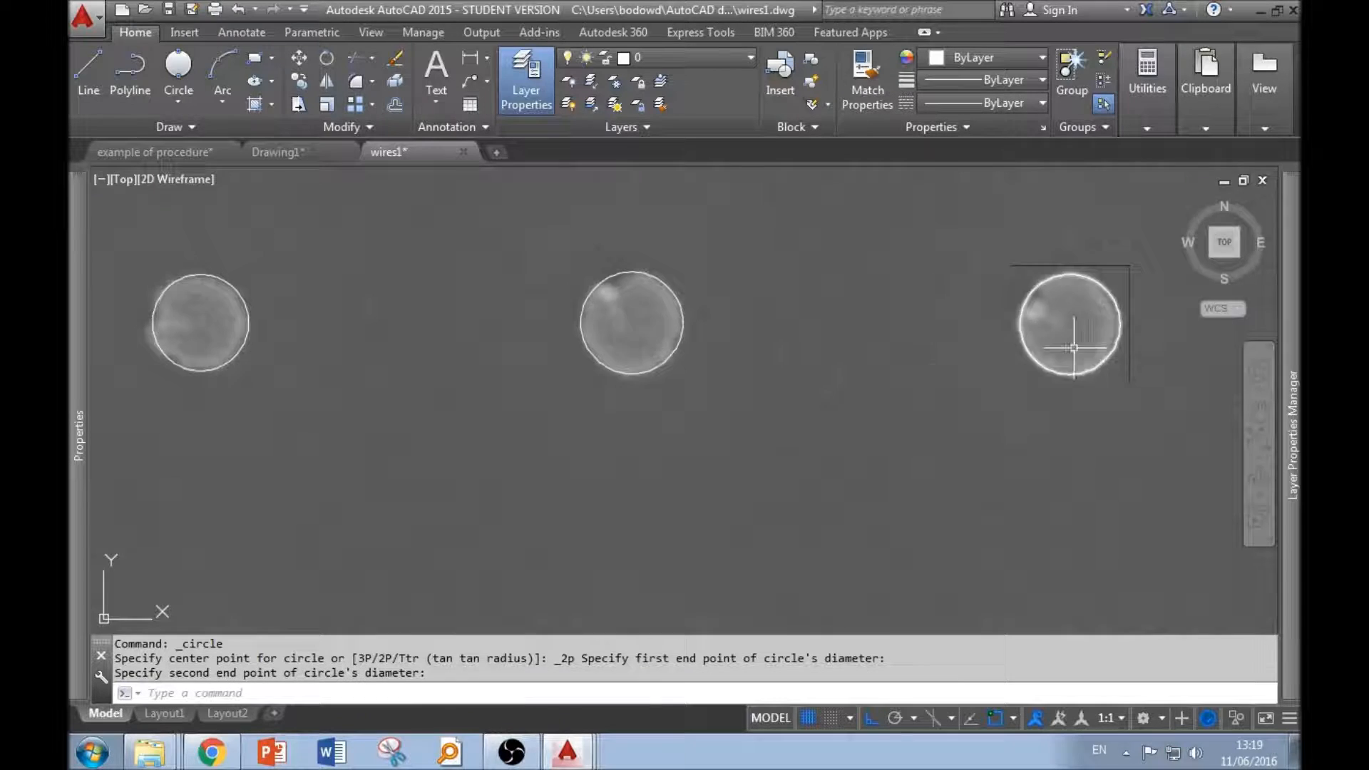
# Trace the second dot of the third row with a two-point circle.
pyautogui.scroll(-5, 1069, 357)
pyautogui.scroll(5, 755, 410)
pyautogui.click(181, 71)
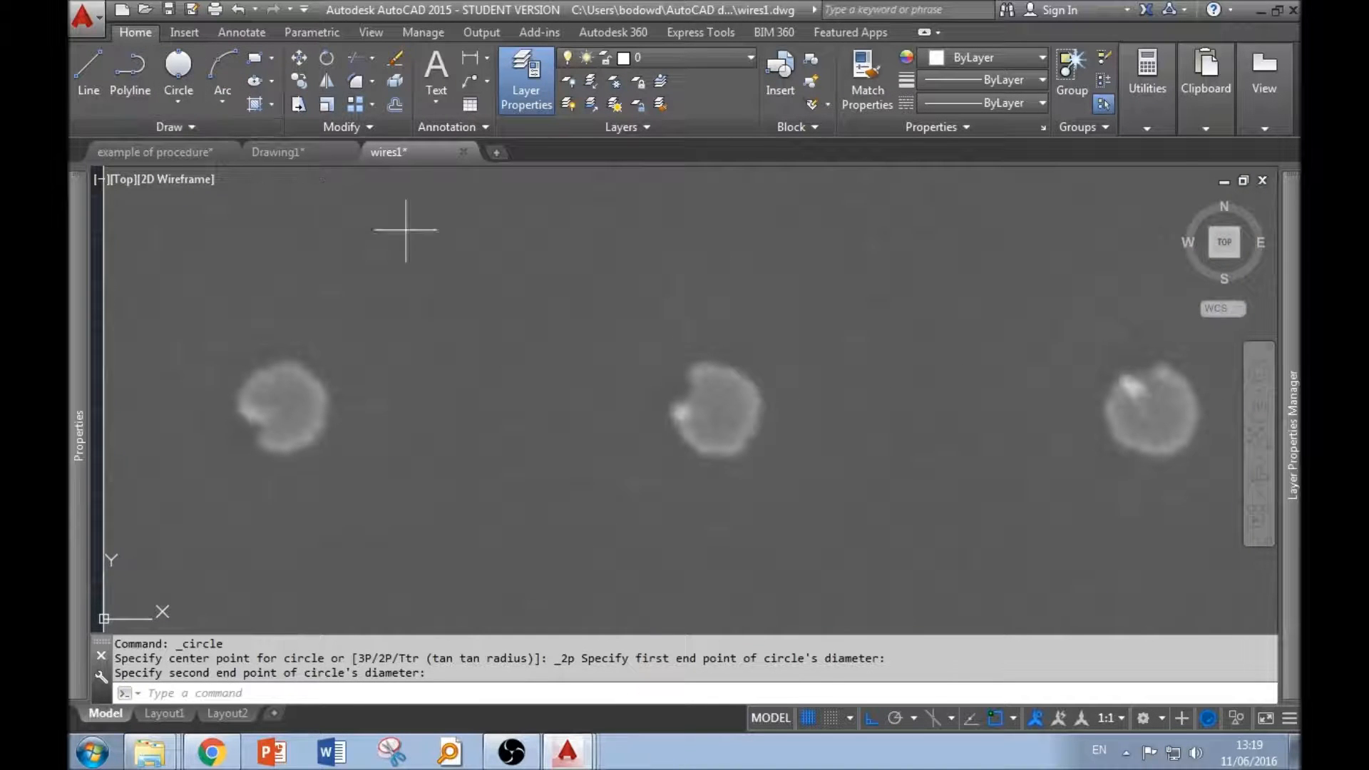
pyautogui.click(744, 375)
pyautogui.click(688, 439)
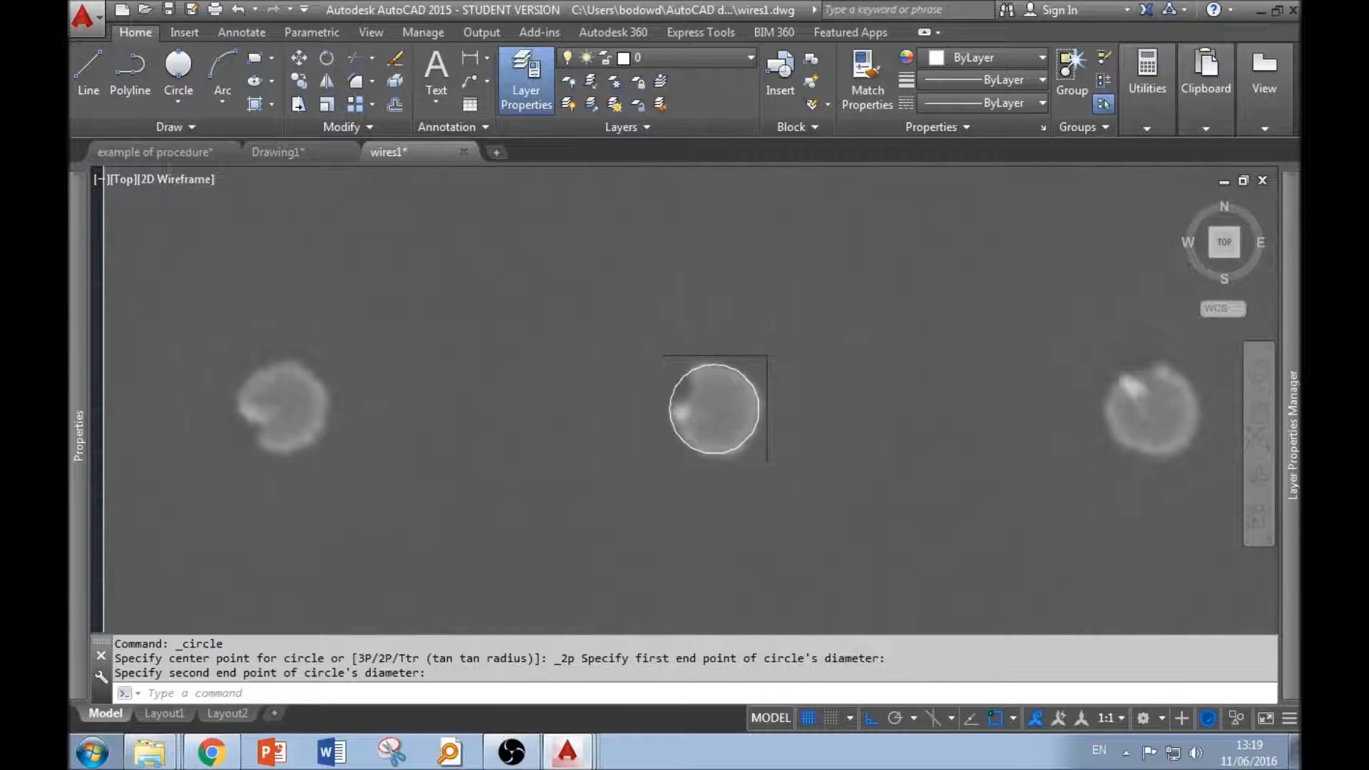
pyautogui.scroll(-5, 666, 447)
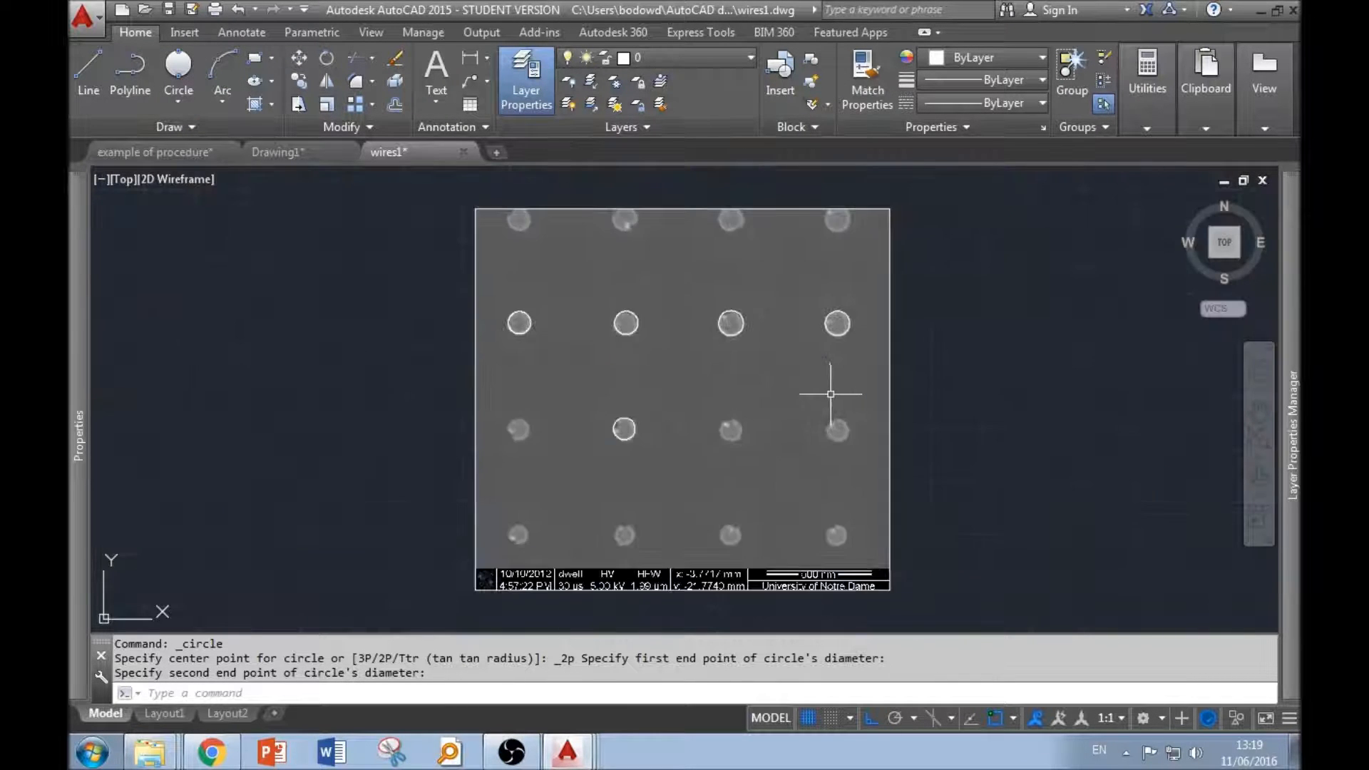
# Start a new data extraction and save its settings file as circles in My Documents.
pyautogui.click(175, 31)
pyautogui.click(1026, 102)
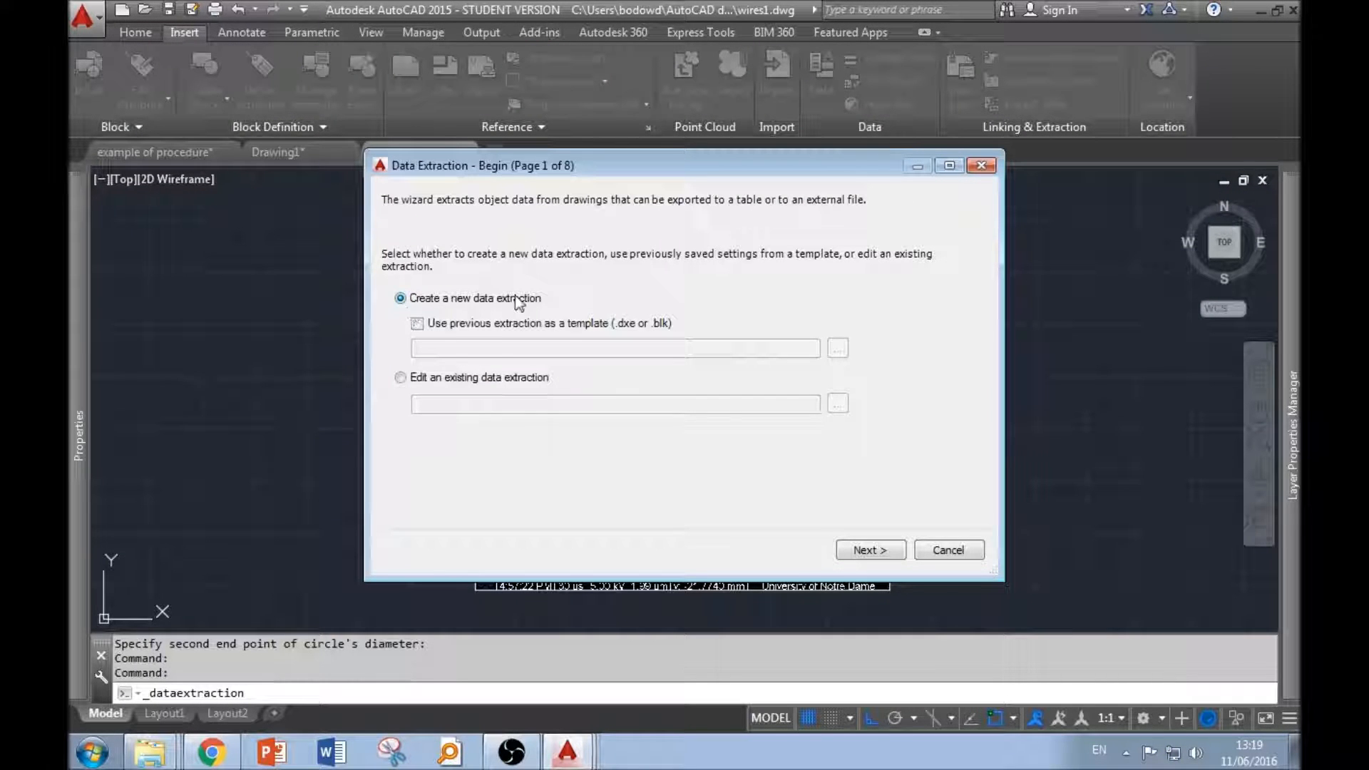
pyautogui.click(867, 548)
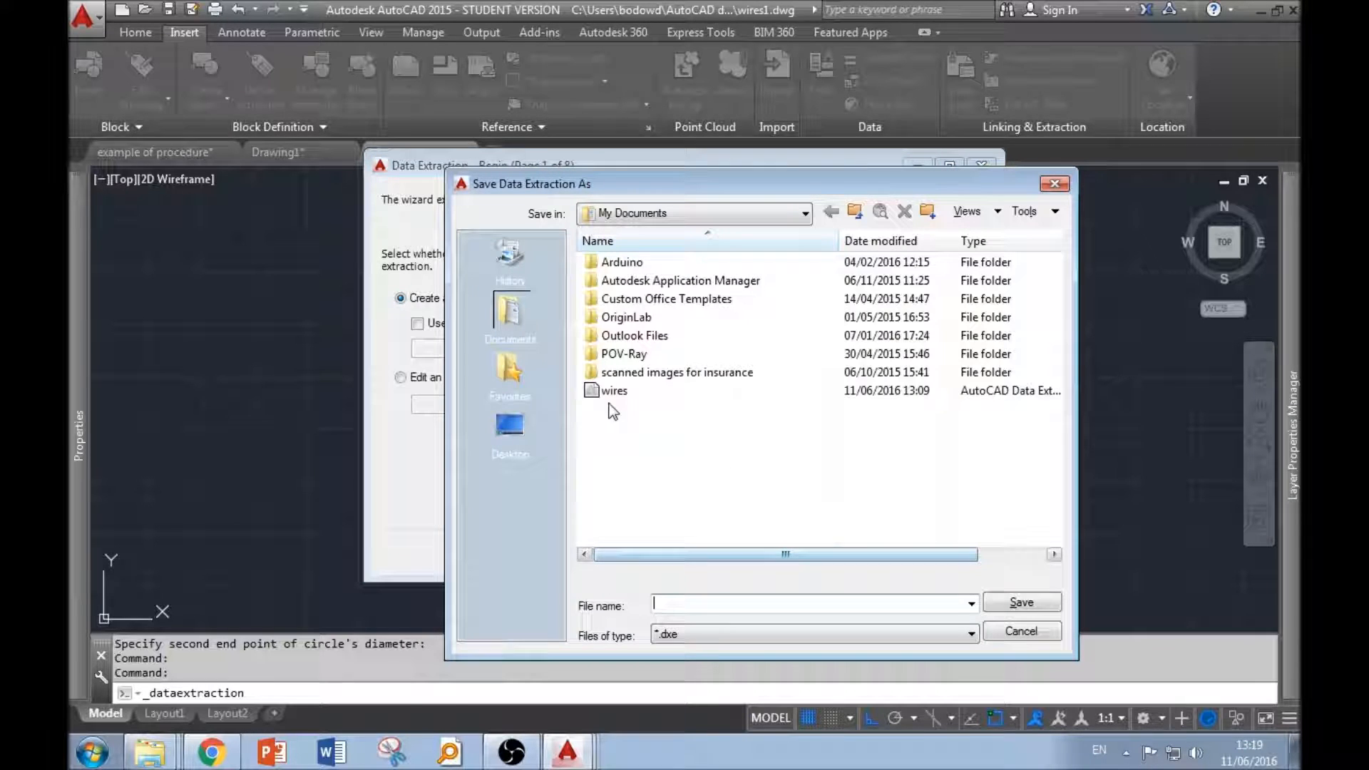
pyautogui.write('circles')
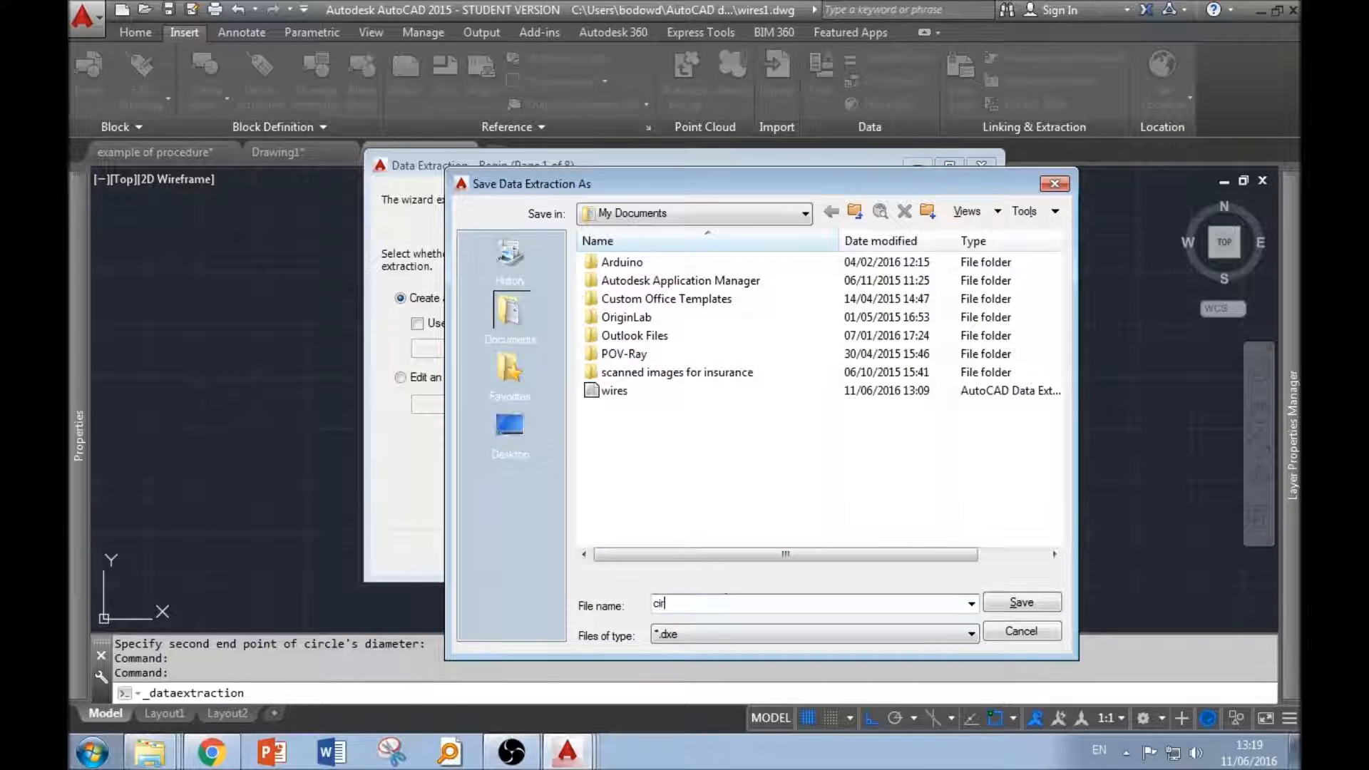
pyautogui.click(1037, 603)
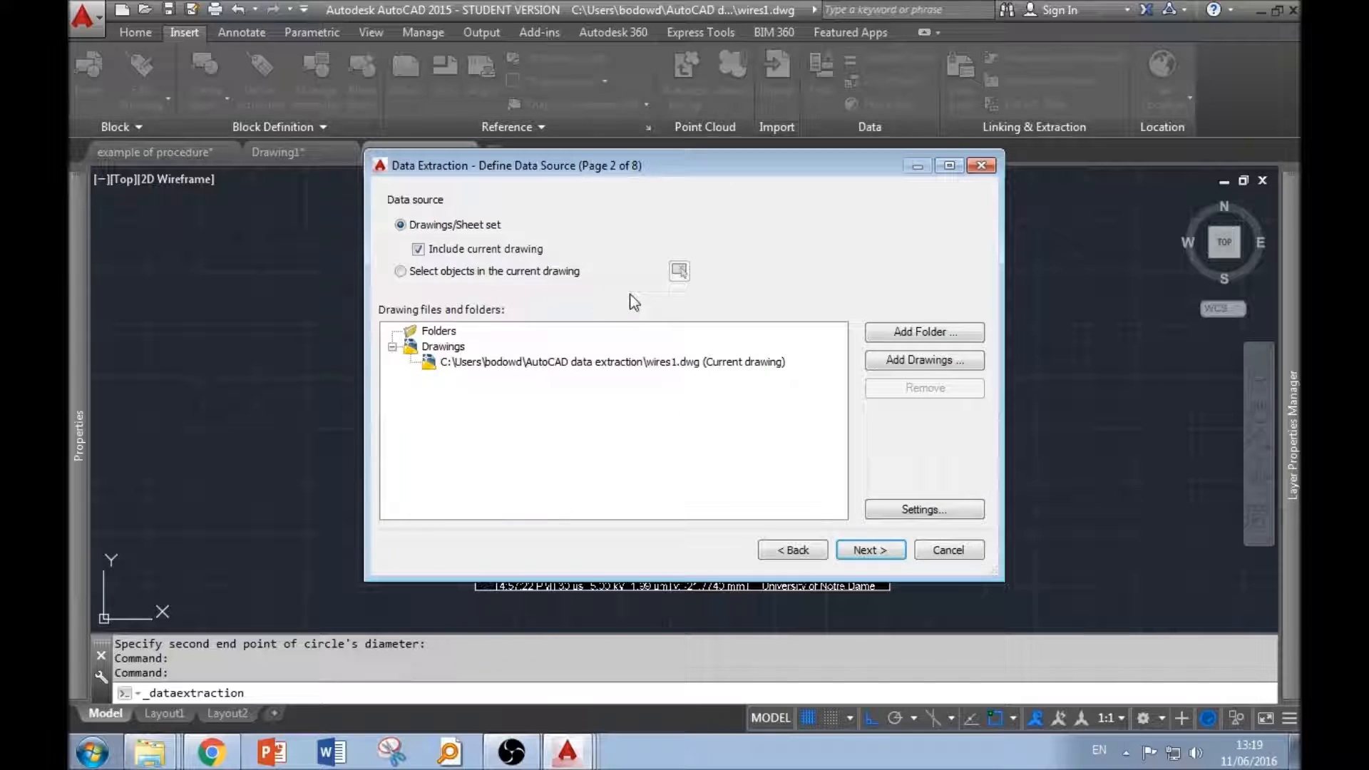
# Use the five traced circles in the current drawing as the data source and keep the Circle object type for extraction.
pyautogui.click(679, 271)
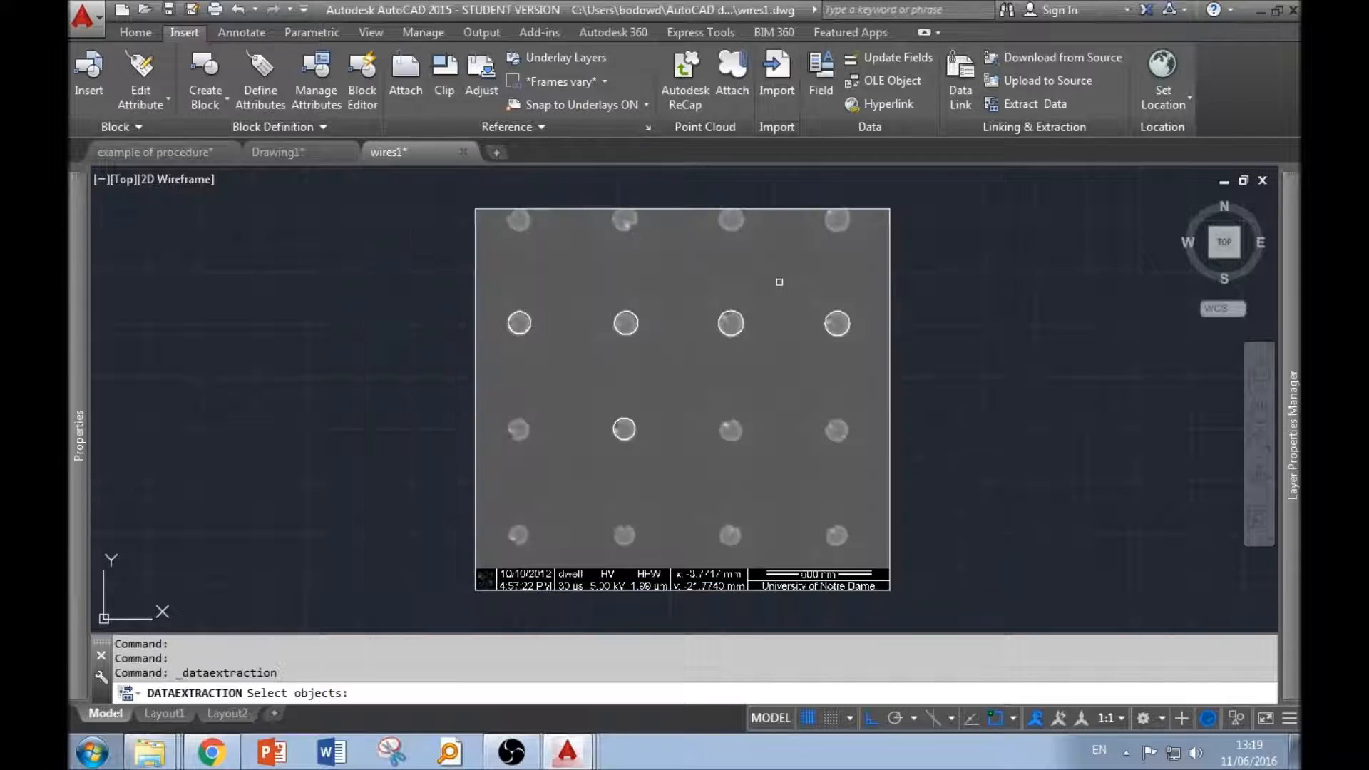
pyautogui.click(847, 266)
pyautogui.click(521, 475)
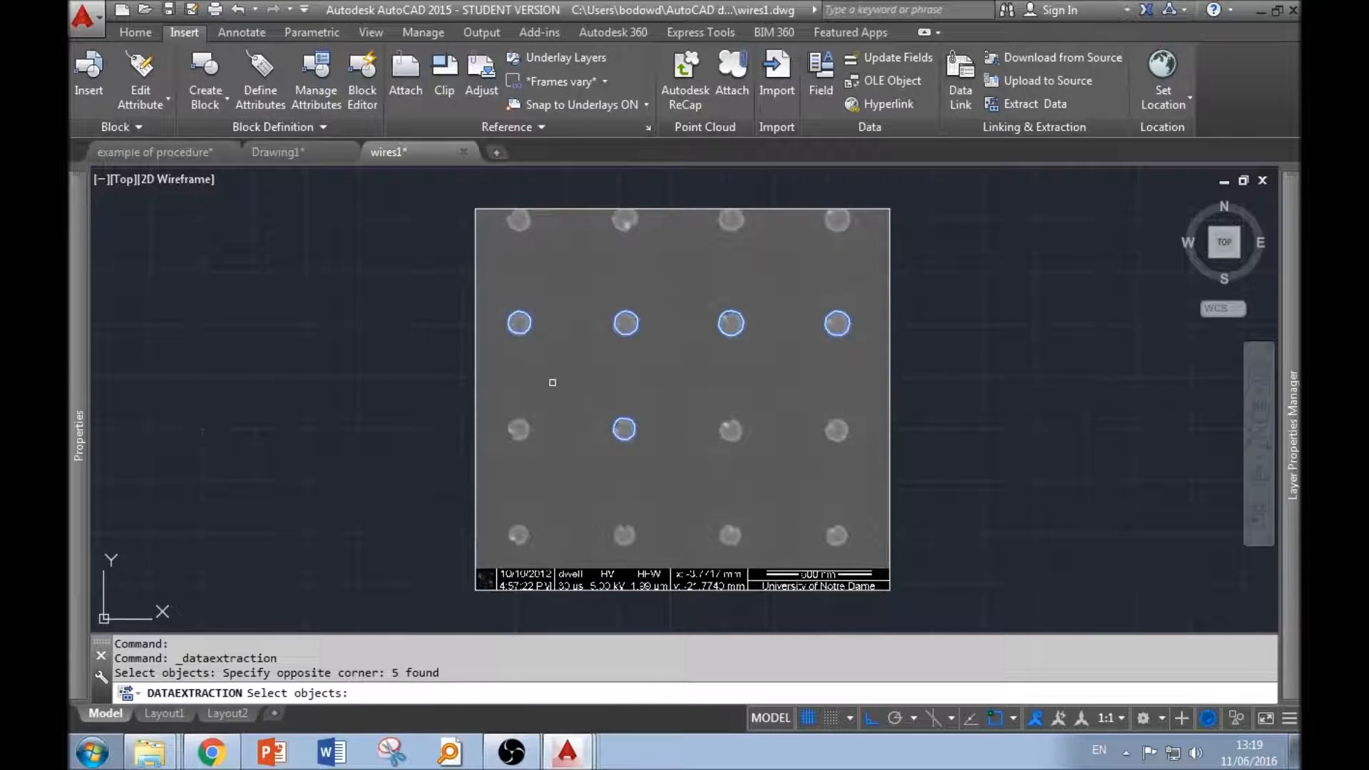
pyautogui.press('Return')
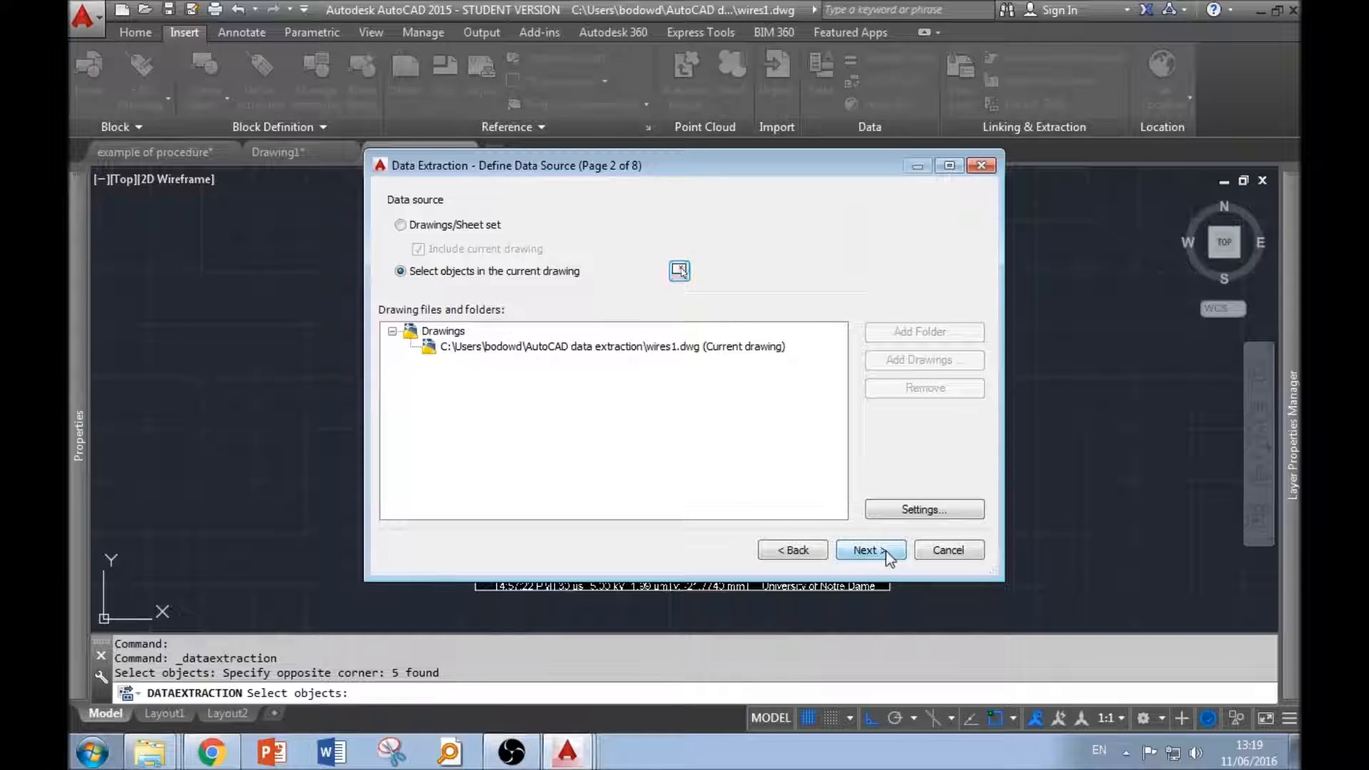
pyautogui.click(886, 551)
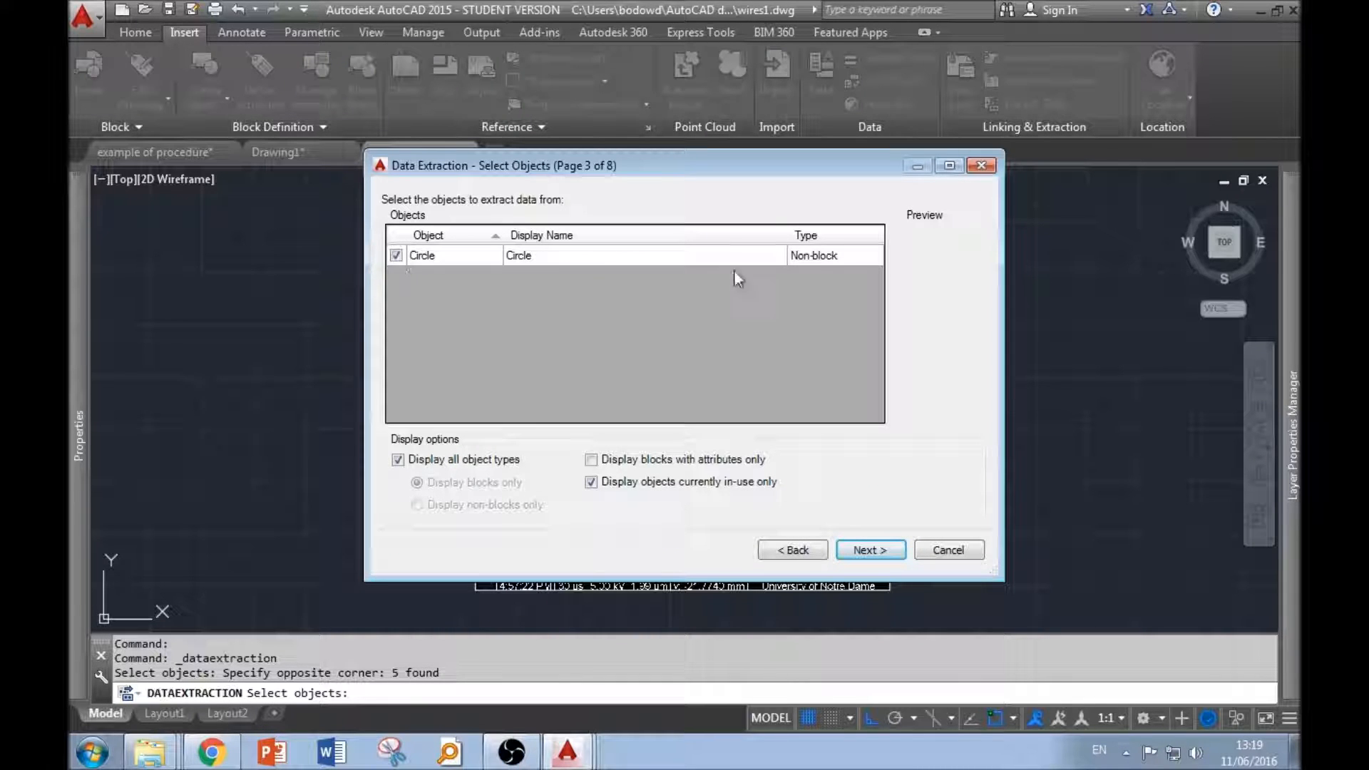
pyautogui.click(875, 552)
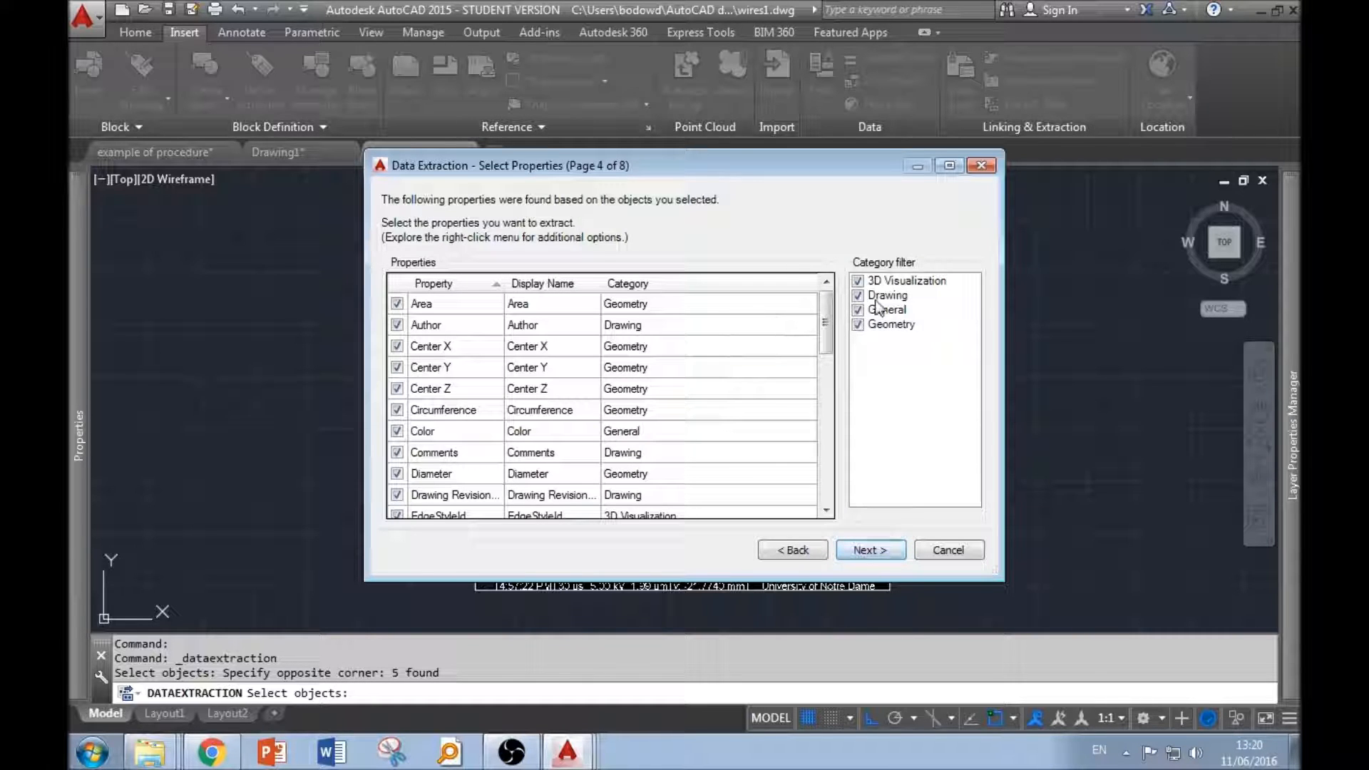
# Filter out the General, Drawing and 3D Visualization property categories, leaving only Geometry.
pyautogui.click(858, 310)
pyautogui.click(858, 295)
pyautogui.click(858, 281)
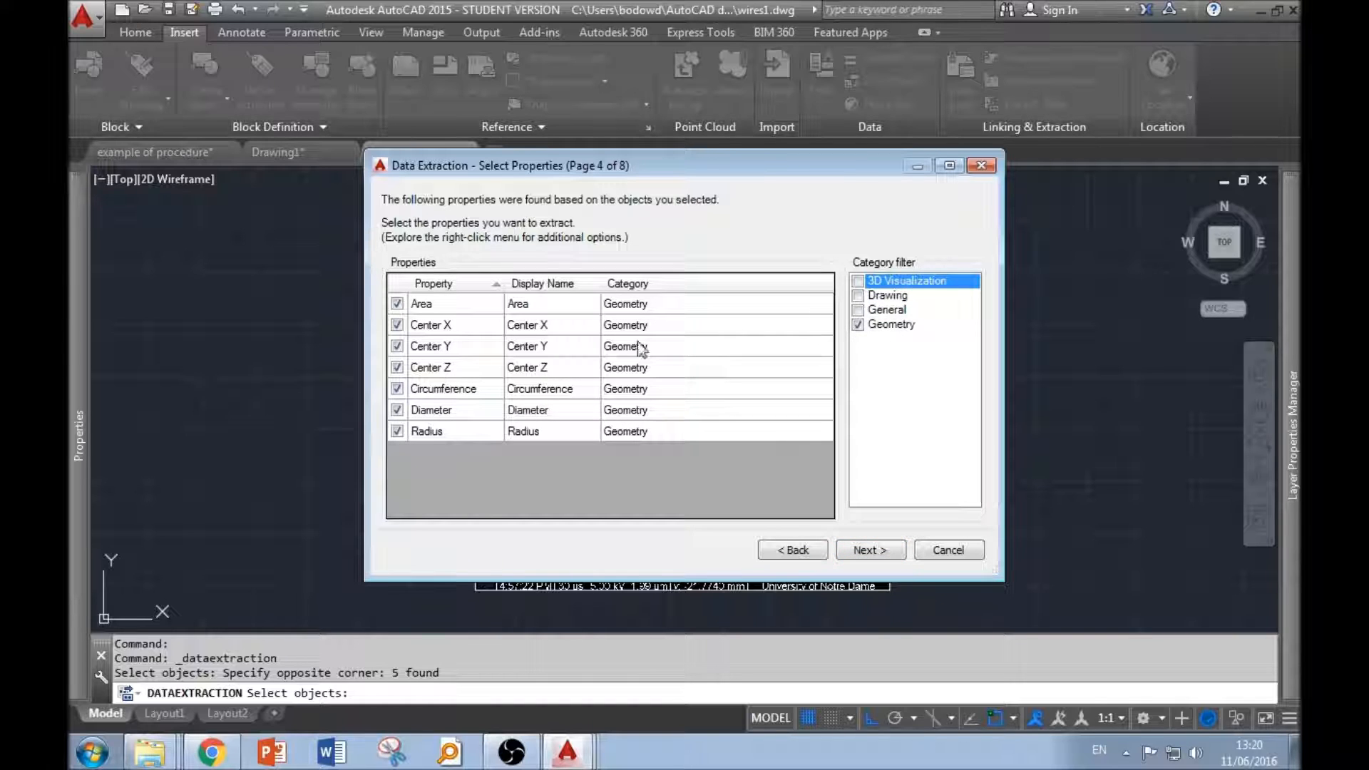
# Keep only the Diameter property for the extraction, deselecting all other Geometry properties.
pyautogui.click(452, 303)
pyautogui.keyDown('shift'); pyautogui.click(455, 431); pyautogui.keyUp('shift')
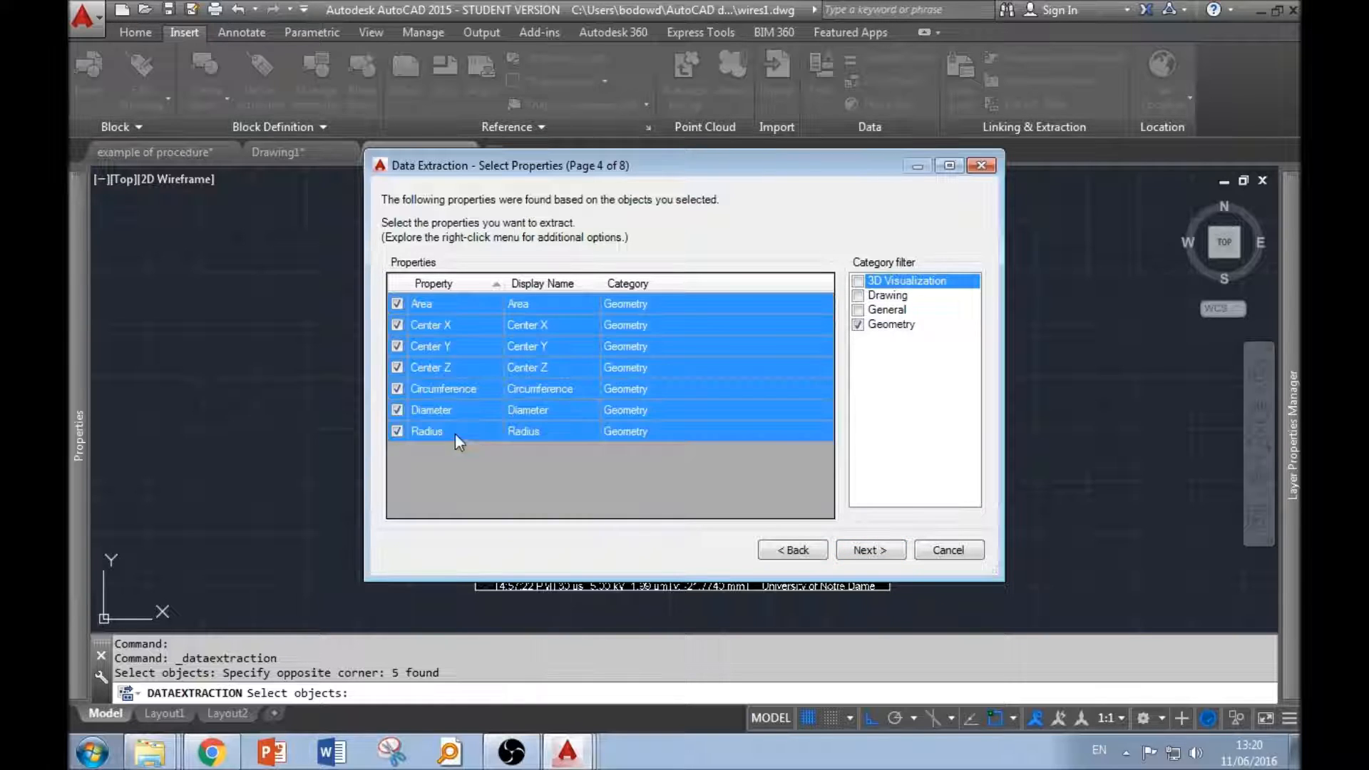
pyautogui.click(397, 409)
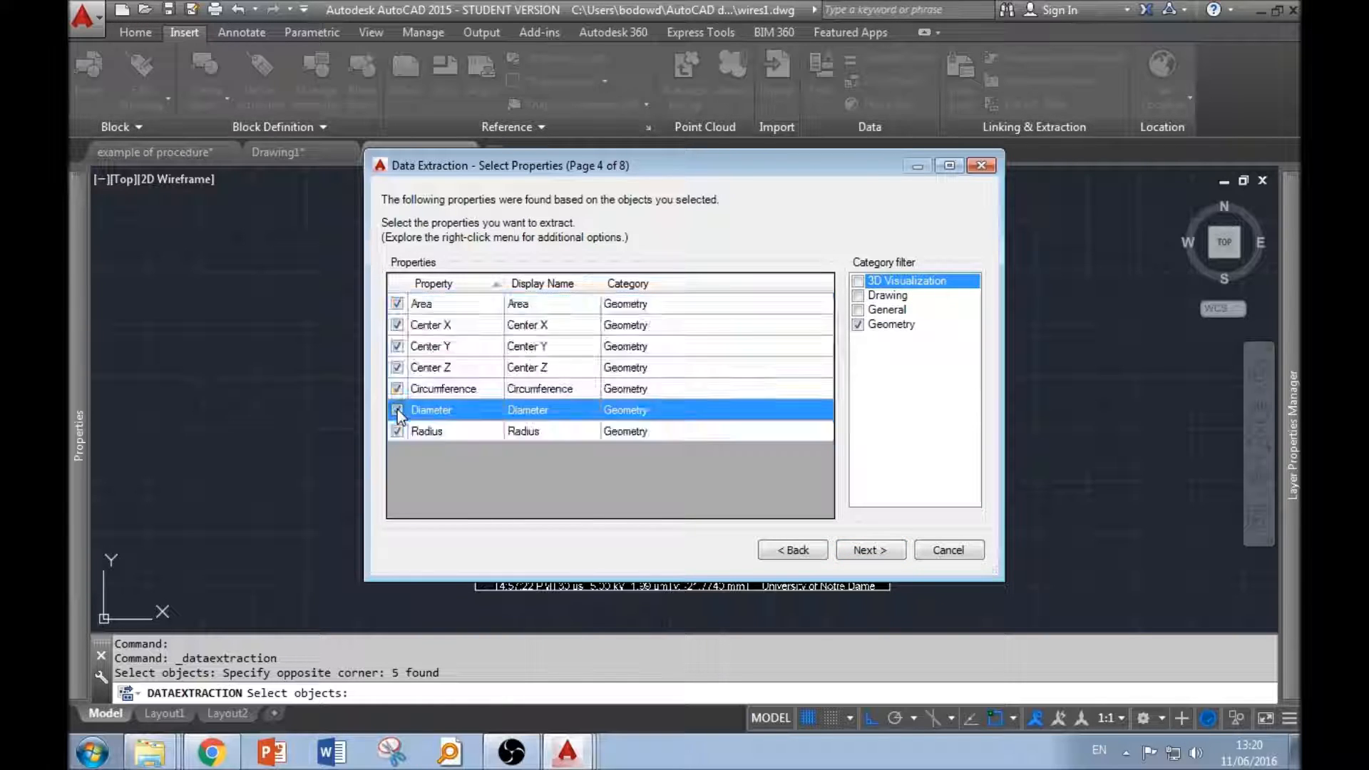
pyautogui.click(470, 413)
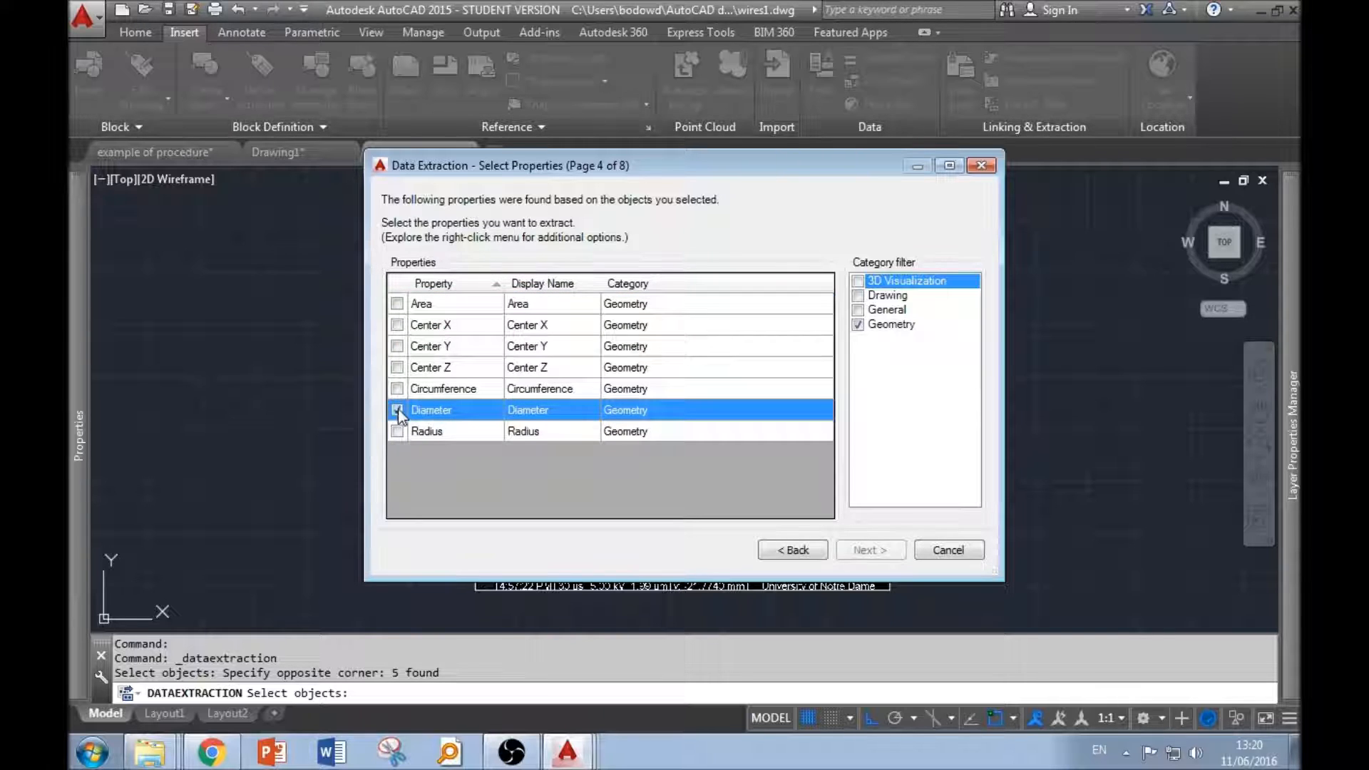
pyautogui.click(872, 550)
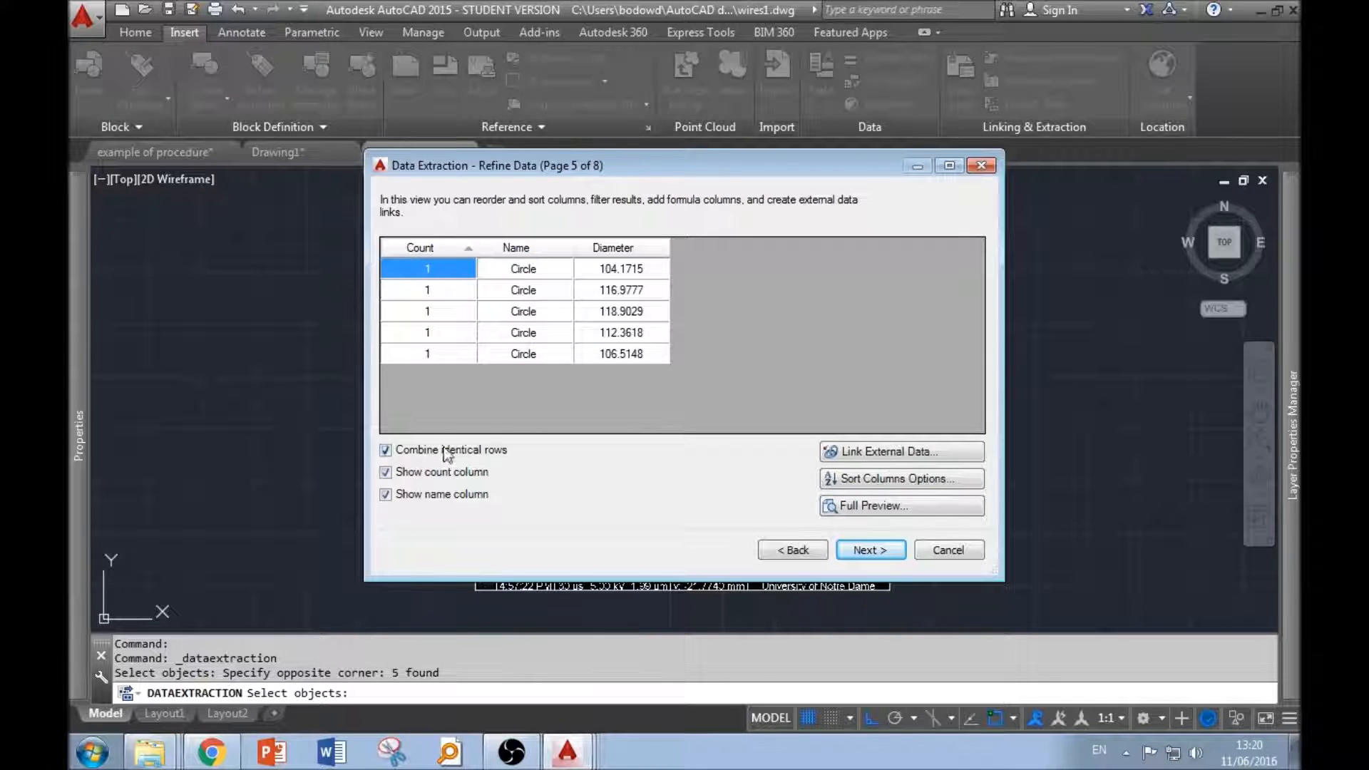
# Hide the count and name columns in the refined data and continue to the output options.
pyautogui.click(385, 472)
pyautogui.click(386, 495)
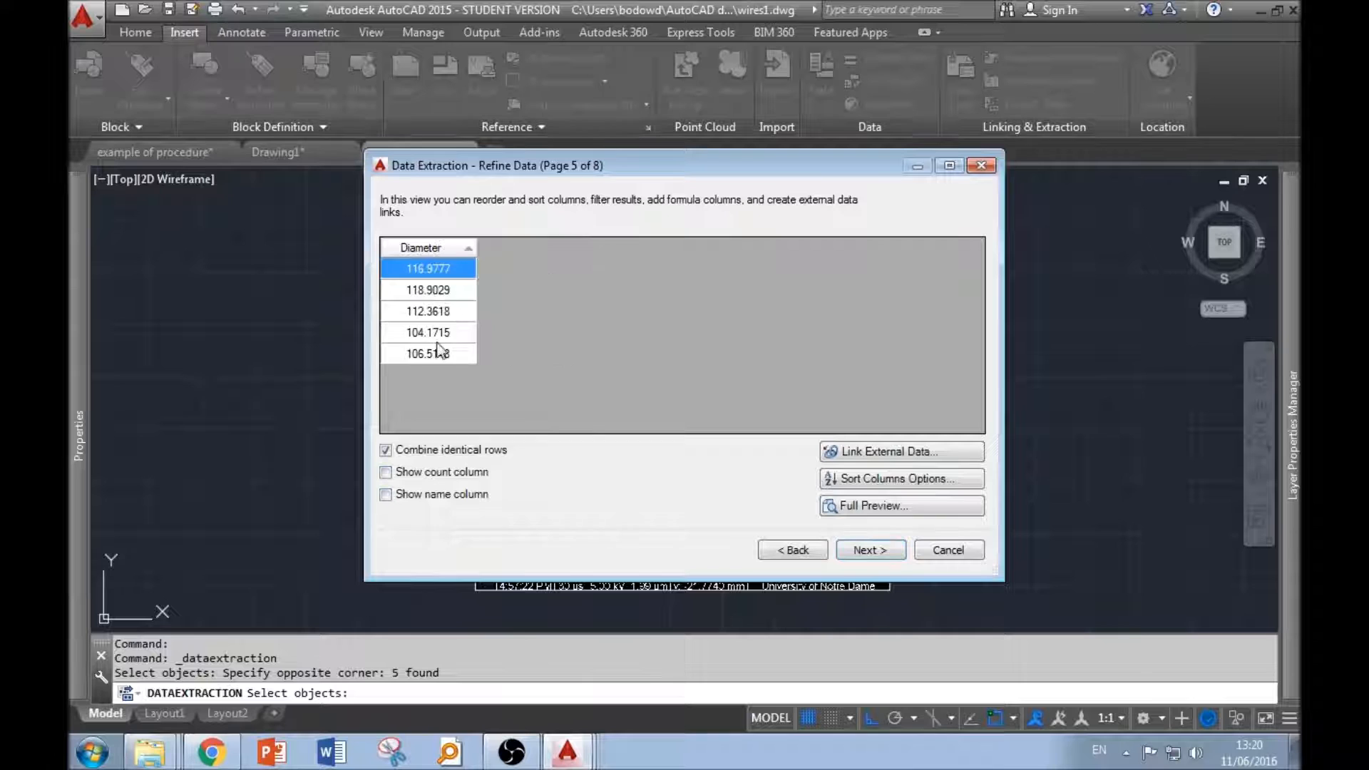
pyautogui.click(876, 553)
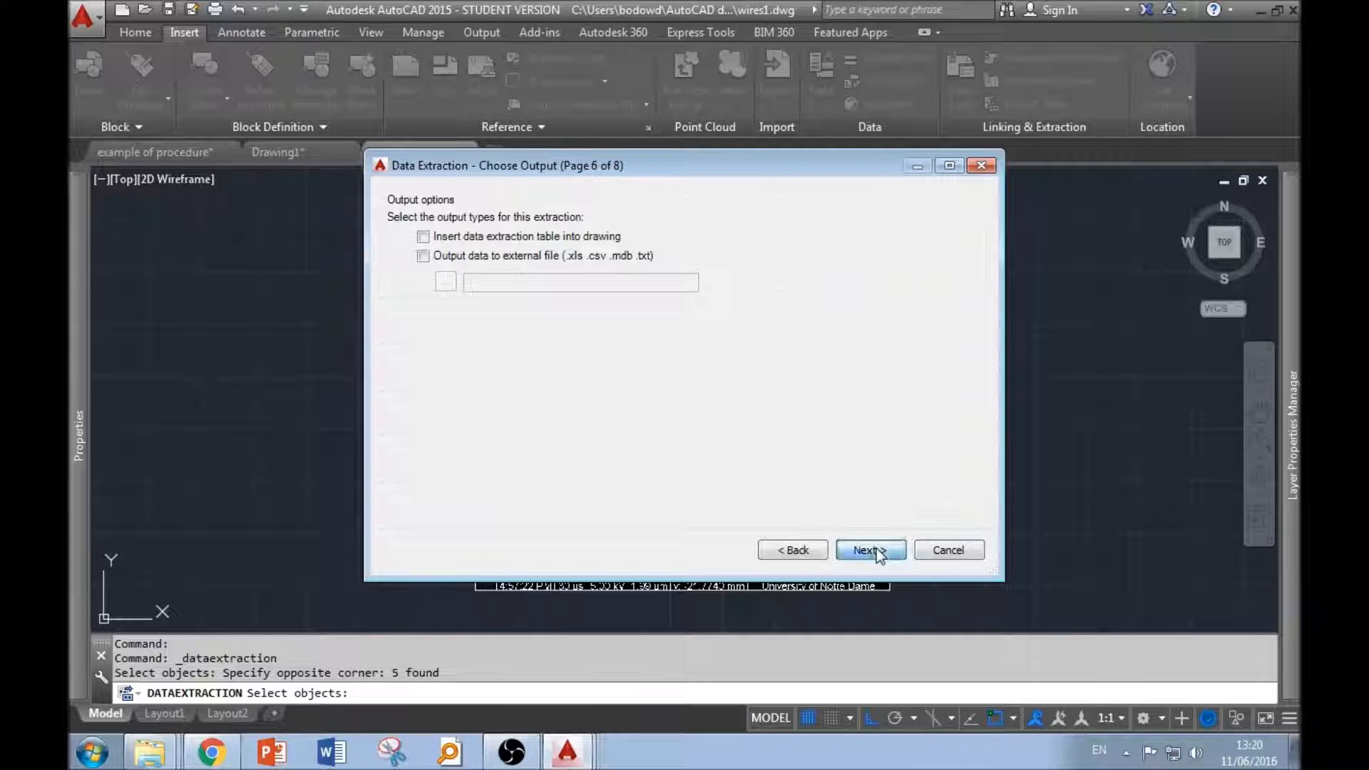
# Output the data to an external text file named circles1.txt in the AutoCAD data extraction folder.
pyautogui.click(470, 258)
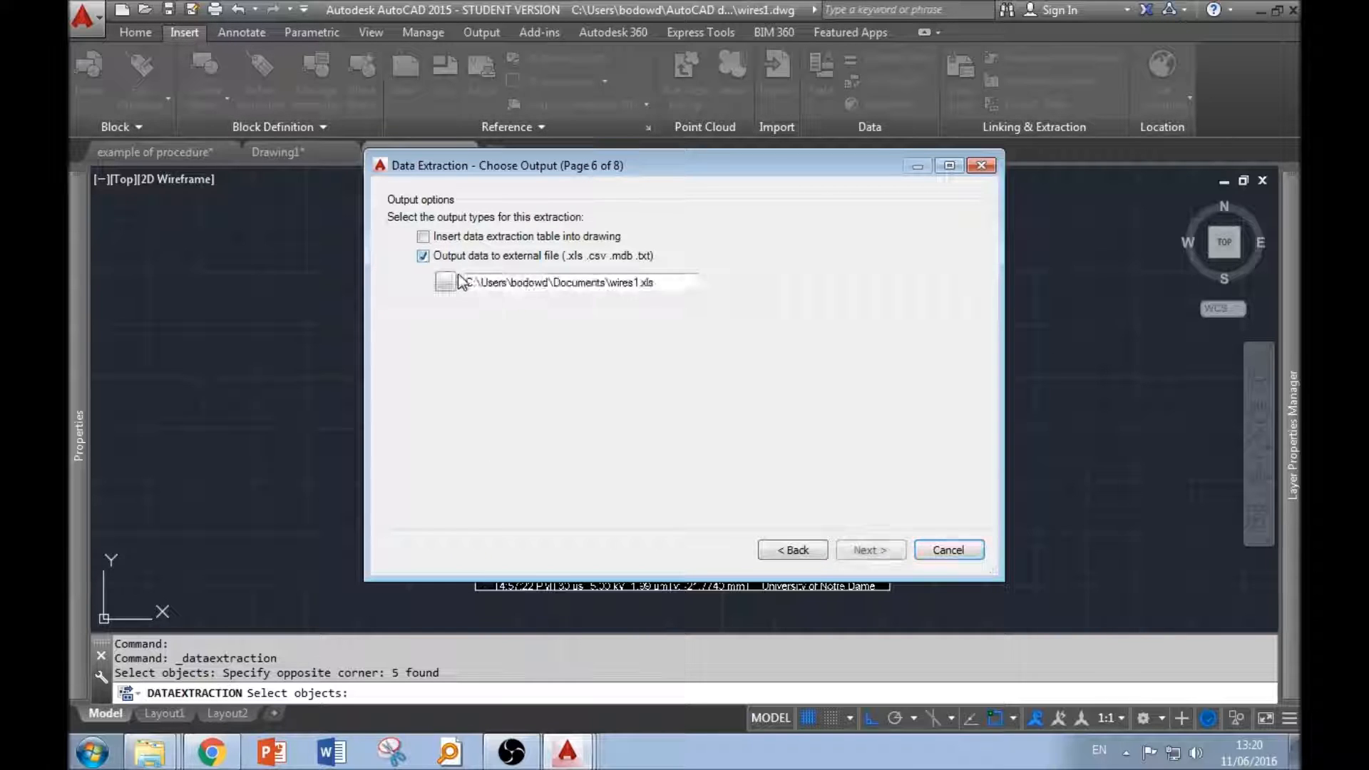
pyautogui.click(445, 283)
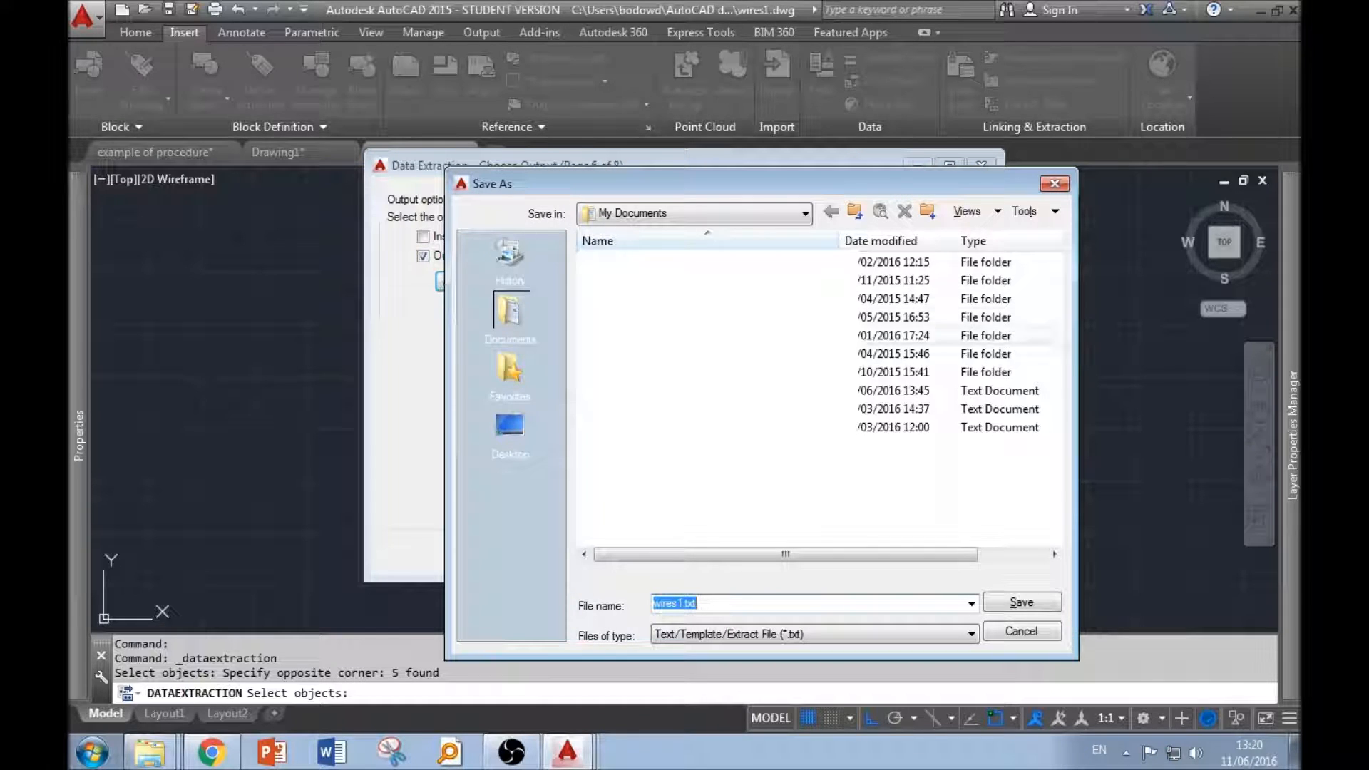
pyautogui.click(799, 213)
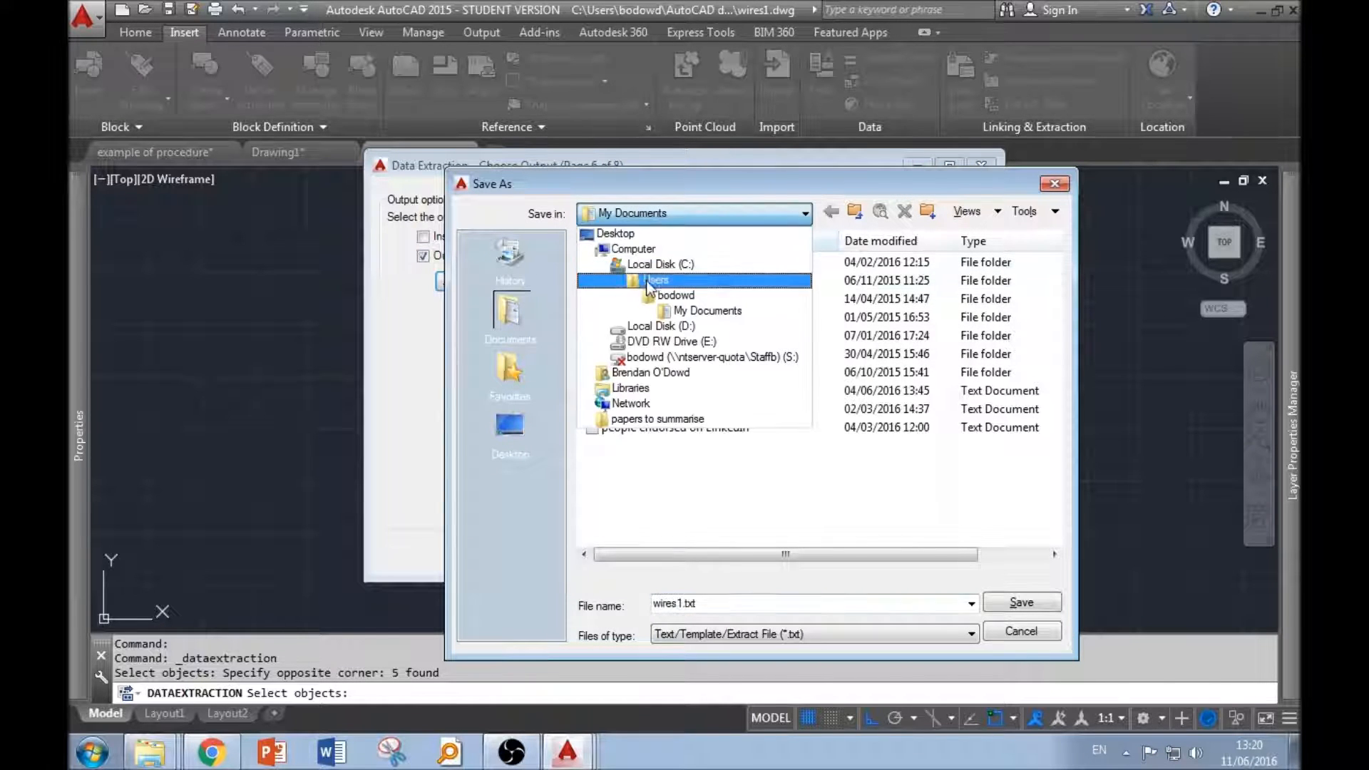
pyautogui.click(617, 291)
pyautogui.doubleClick(646, 336)
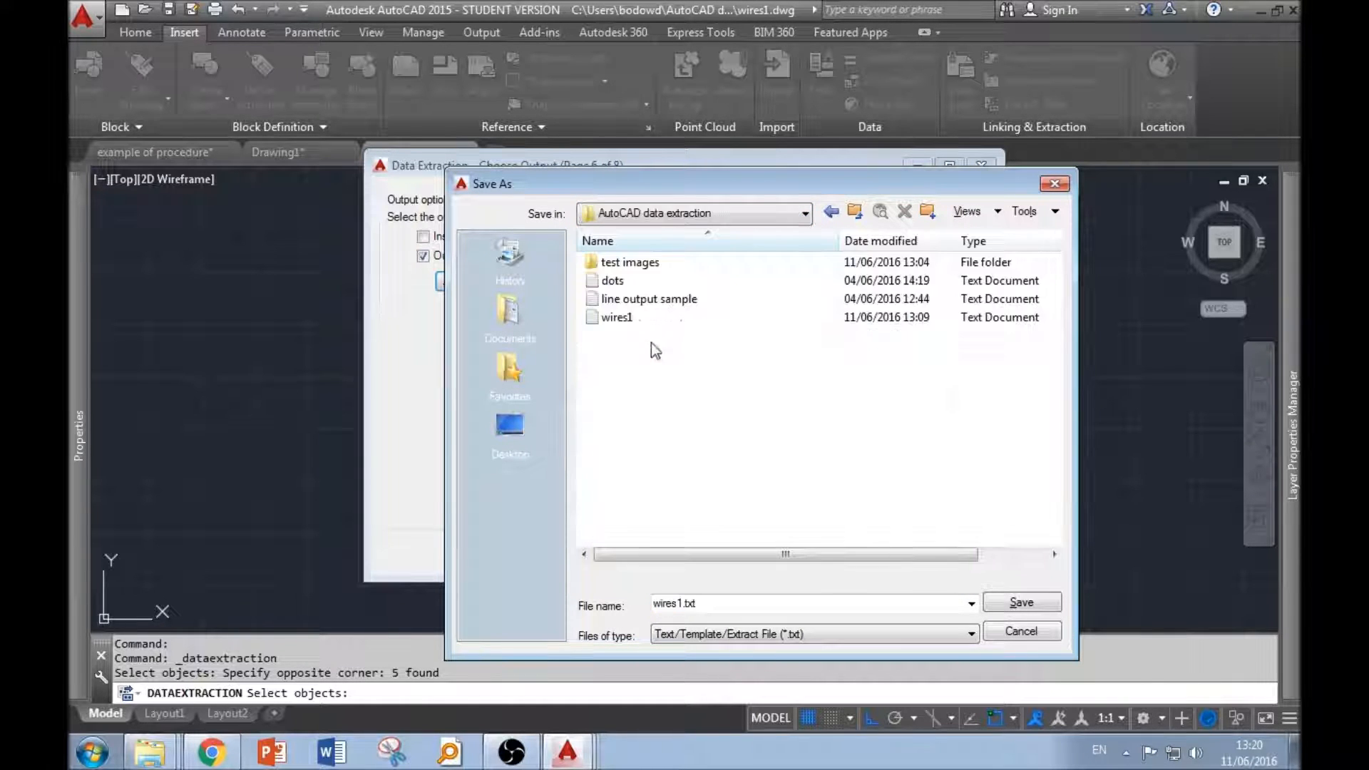
pyautogui.doubleClick(678, 606)
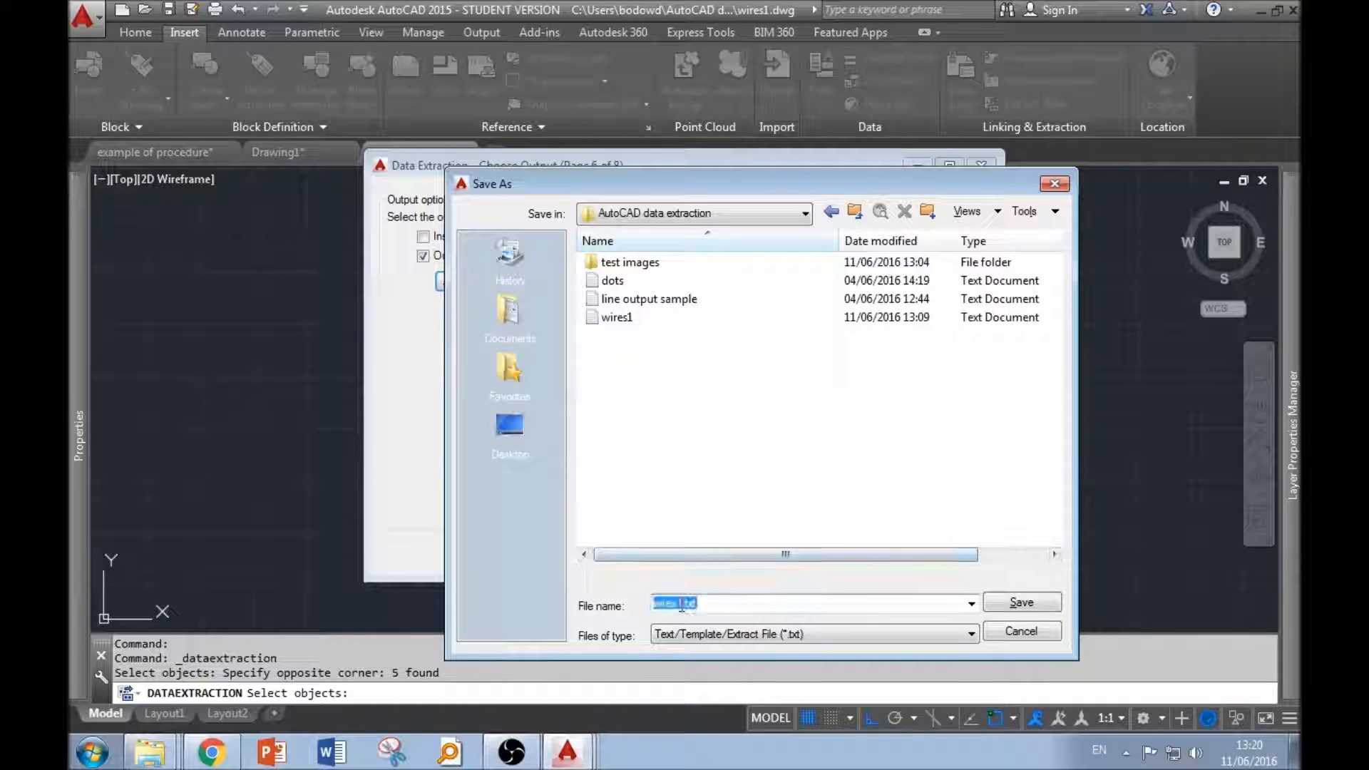
pyautogui.press('Left')
pyautogui.press('Left')
pyautogui.press('Left')
pyautogui.press('Left')
pyautogui.press('Left')
pyautogui.press('BackSpace')
pyautogui.press('BackSpace')
pyautogui.press('BackSpace')
pyautogui.press('BackSpace')
pyautogui.press('BackSpace')
pyautogui.press('BackSpace')
pyautogui.write('circles')
pyautogui.press('Return')
# Finish the data extraction to create the external file.
pyautogui.click(149, 763)
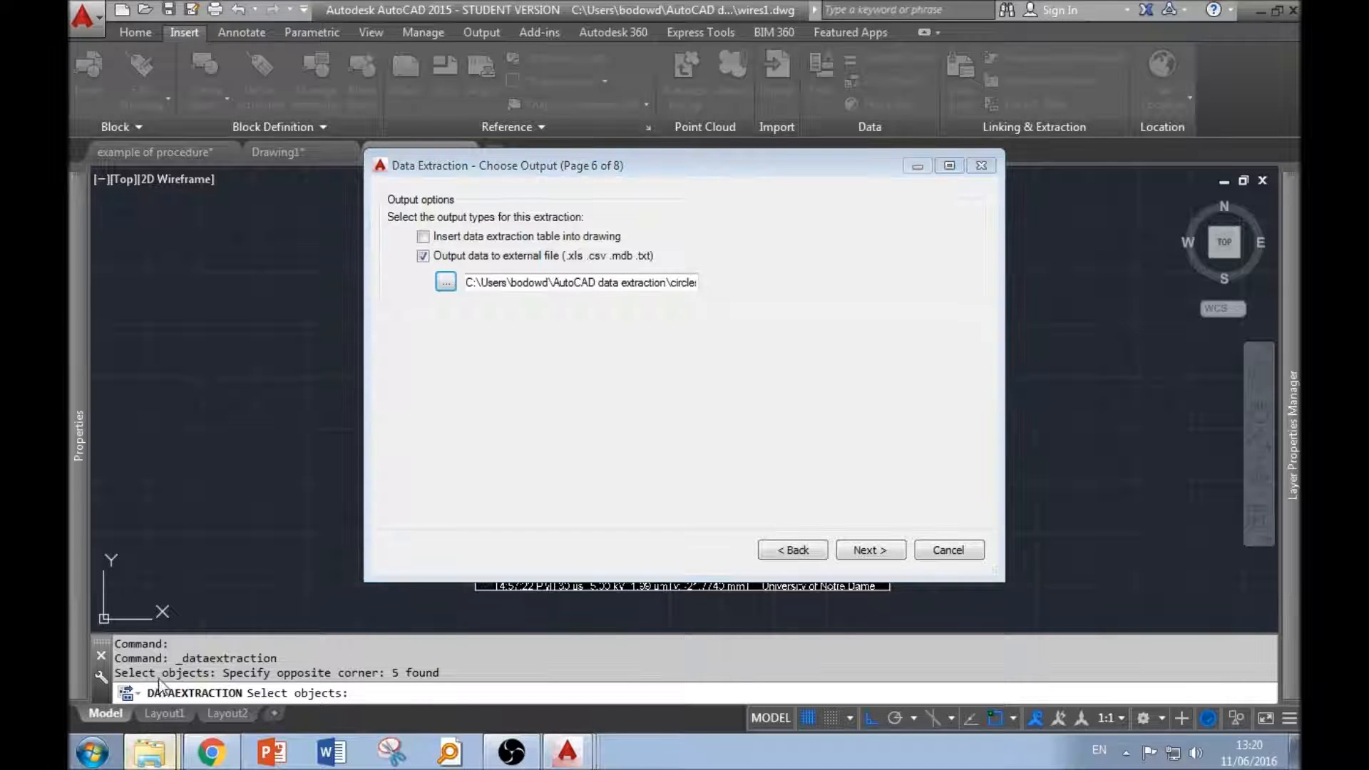
pyautogui.click(871, 550)
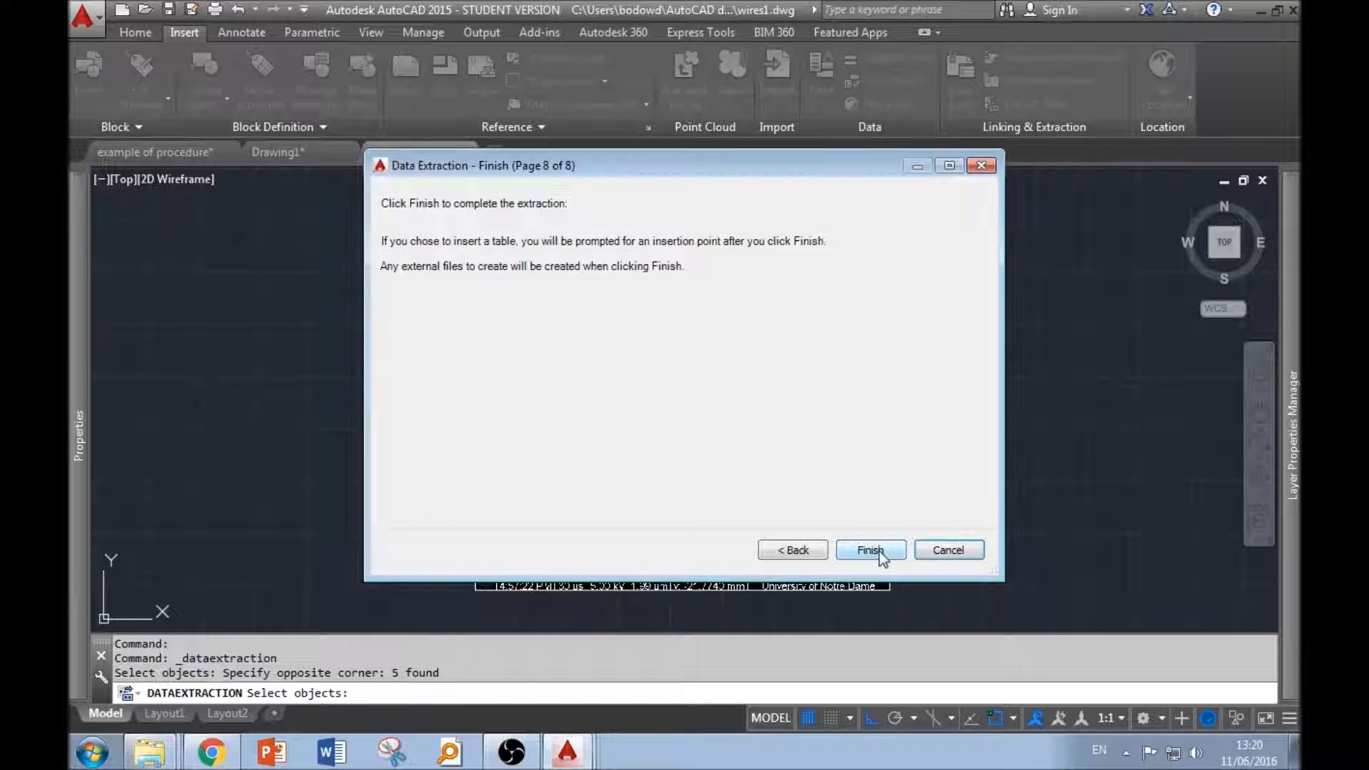
pyautogui.click(873, 554)
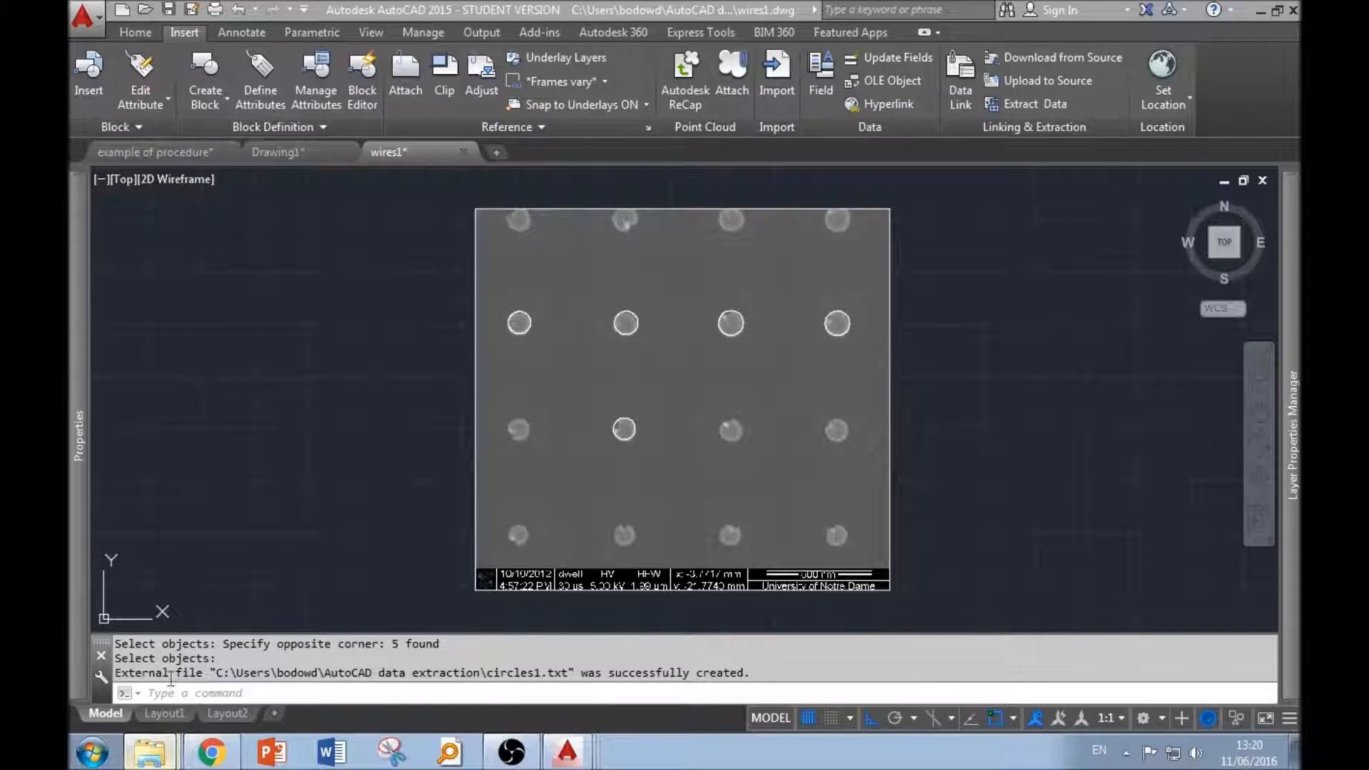
# Open the circles1 text file from the AutoCAD data extraction folder in File Explorer, review the extracted diameters, and close it.
pyautogui.click(150, 755)
pyautogui.doubleClick(489, 247)
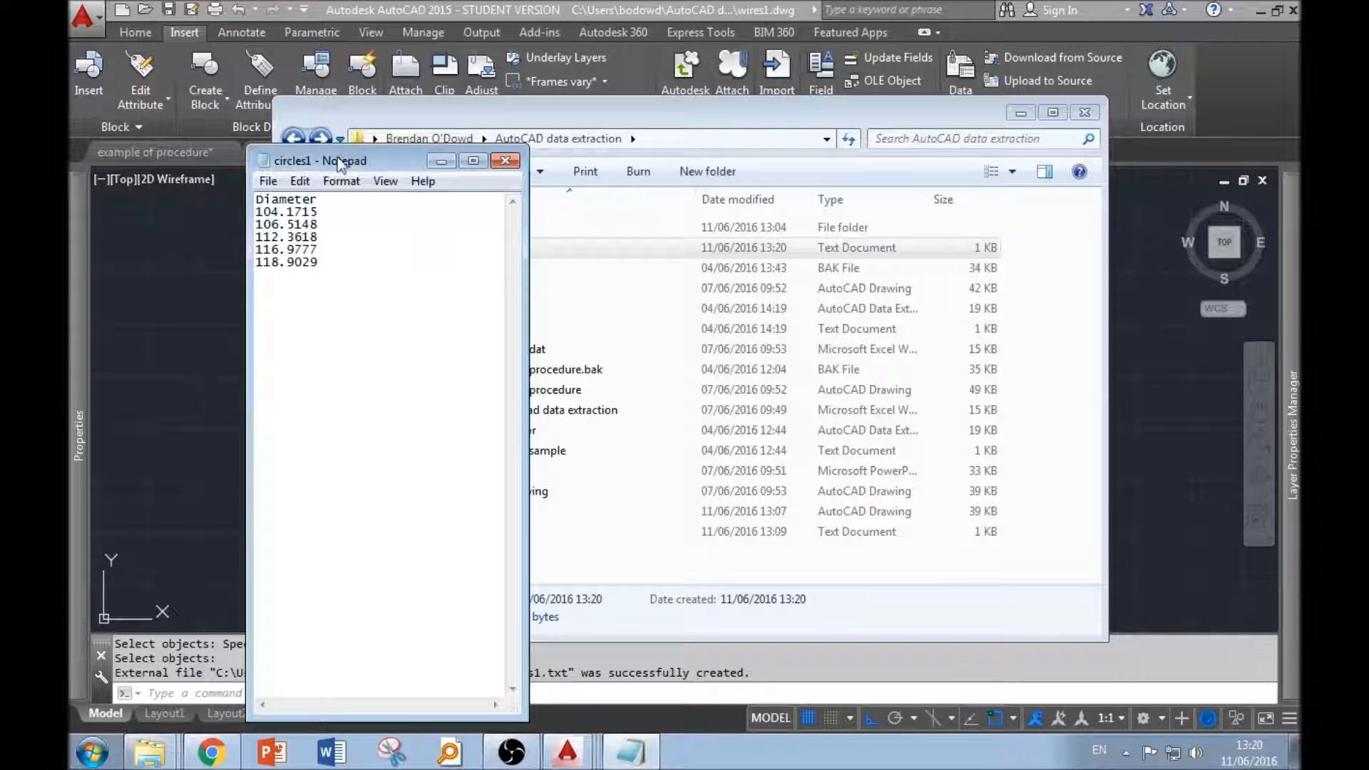
pyautogui.moveTo(336, 152); pyautogui.dragTo(827, 267)
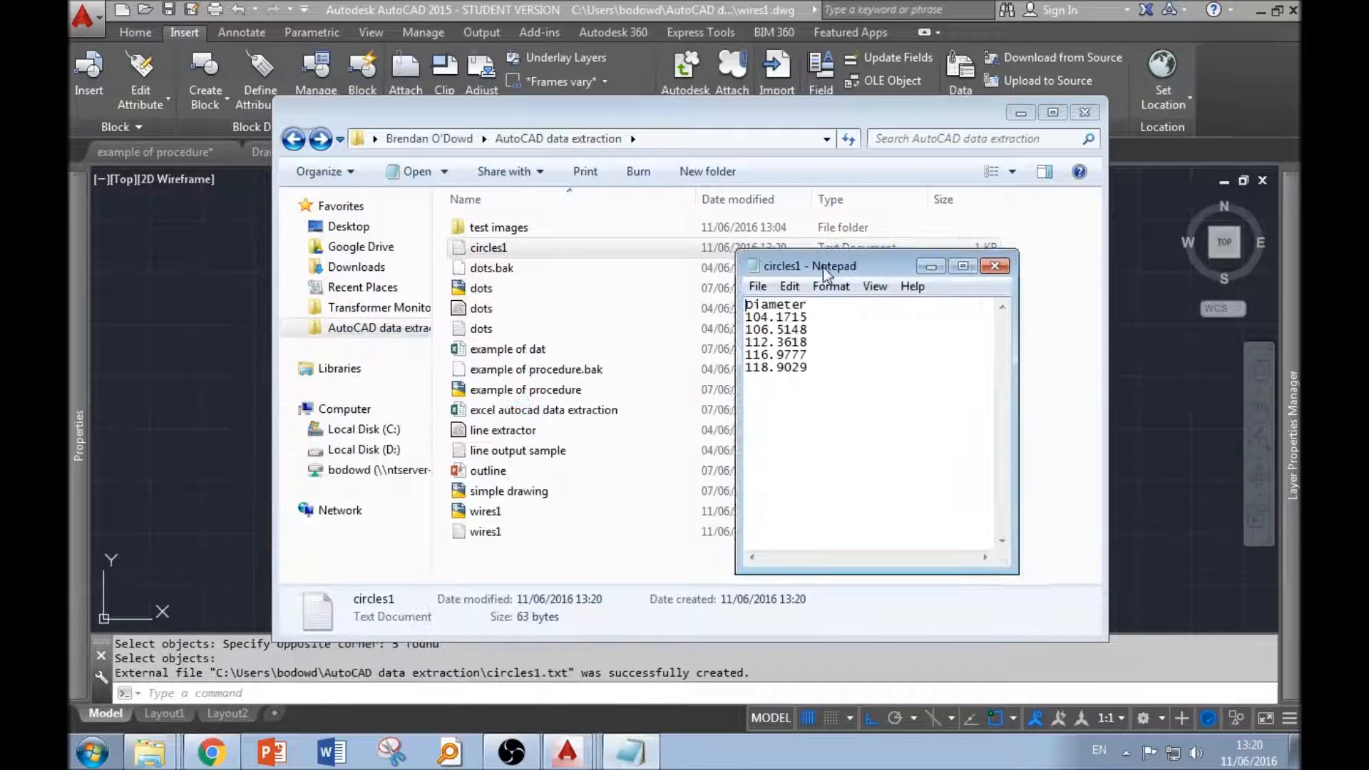
pyautogui.moveTo(834, 371); pyautogui.dragTo(827, 312)
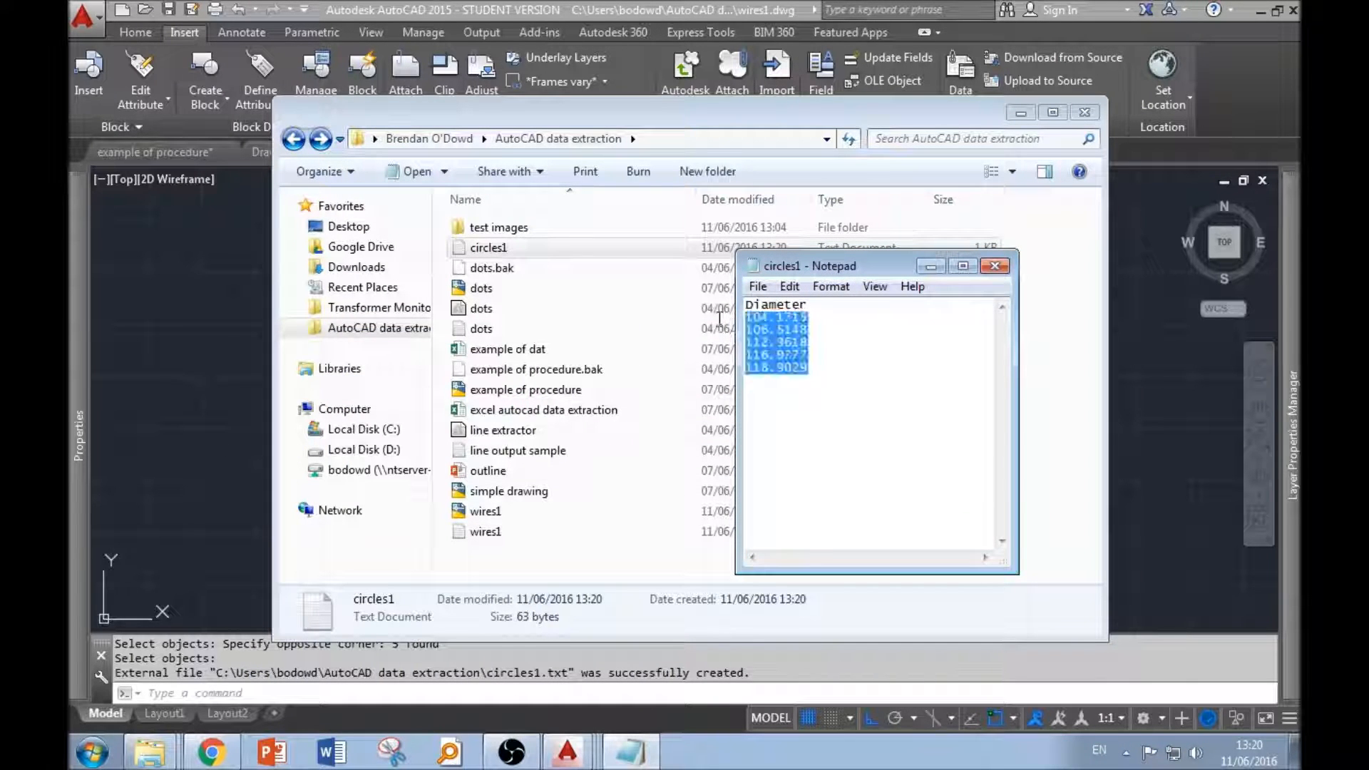
pyautogui.click(995, 267)
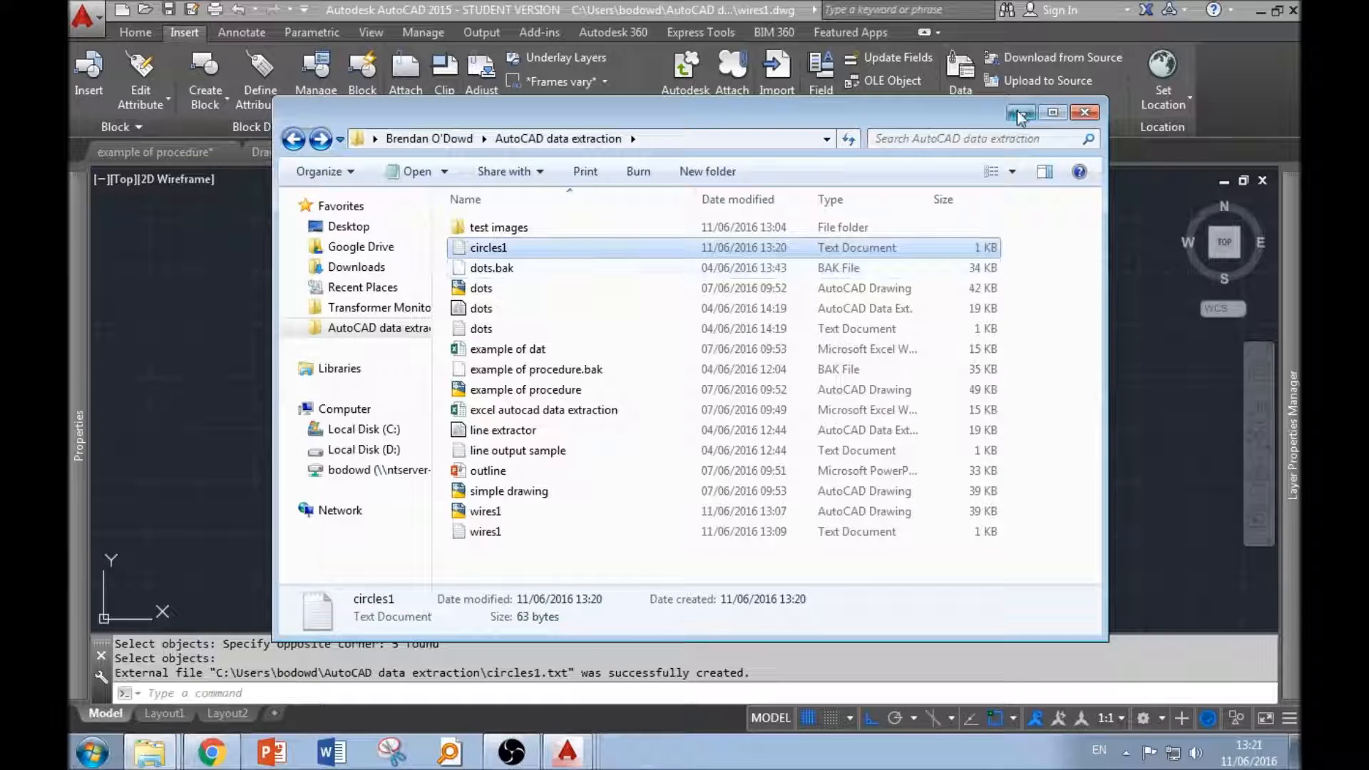
pyautogui.click(1020, 116)
# Attach the graphene image from the test images folder into empty space near the dots image, at scale 1 and rotation 0.
pyautogui.click(954, 423)
pyautogui.scroll(-2, 662, 318)
pyautogui.click(906, 345)
pyautogui.scroll(-2, 683, 378)
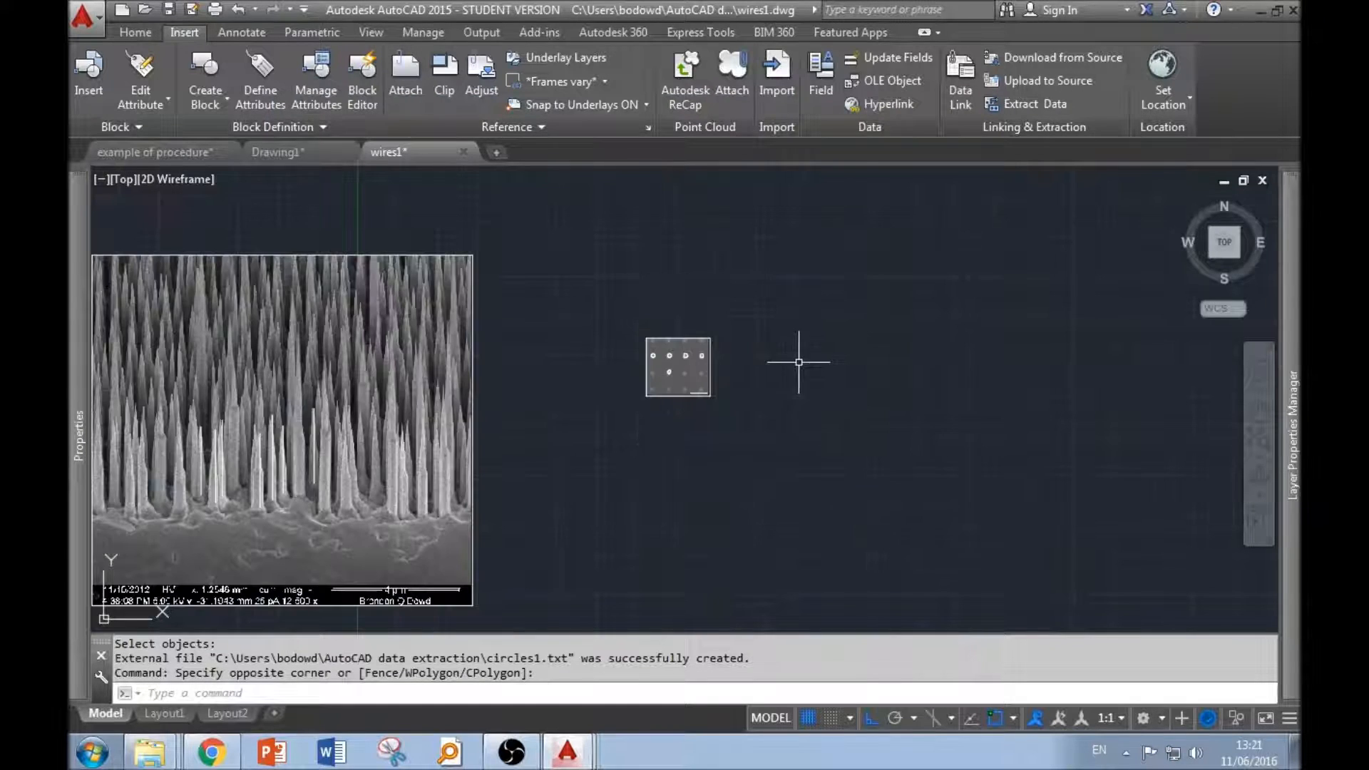
pyautogui.moveTo(836, 400); pyautogui.dragTo(758, 390, button='middle')
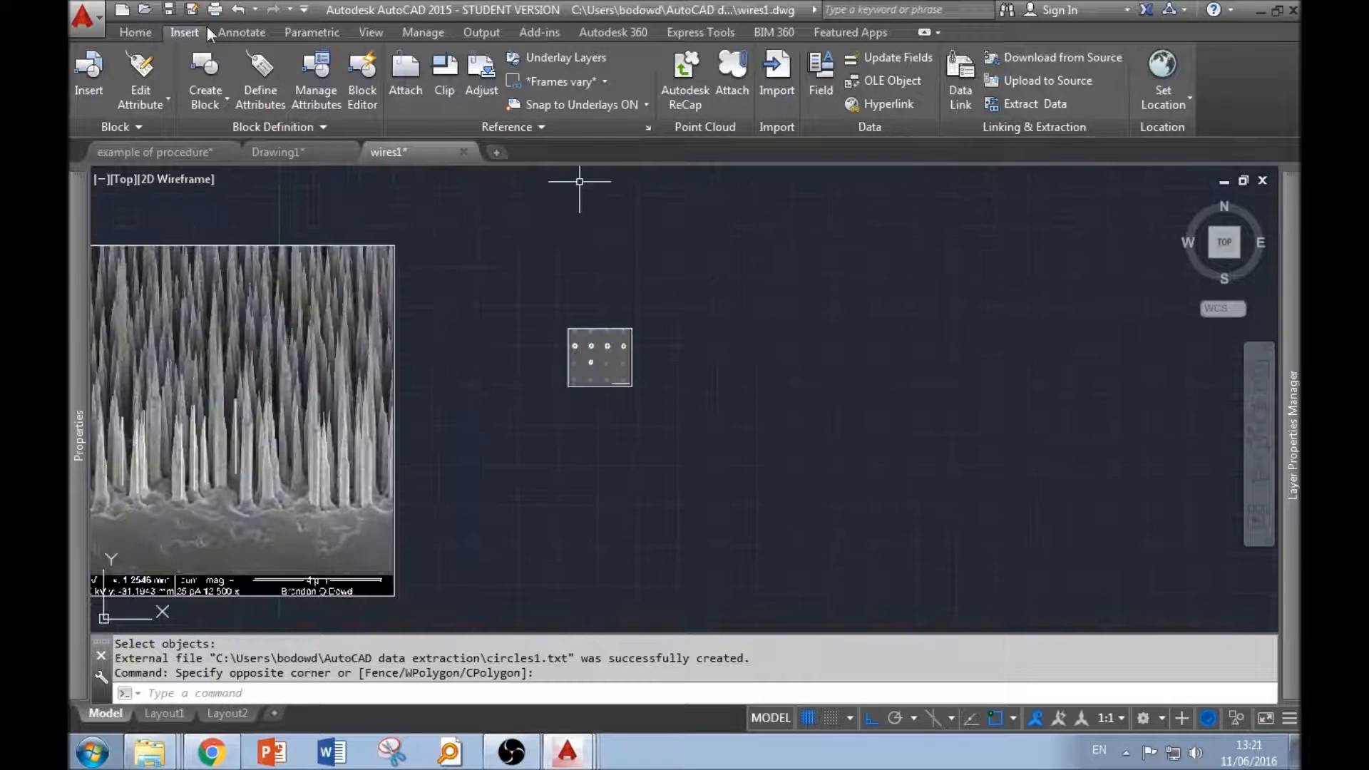
pyautogui.click(399, 80)
pyautogui.click(626, 301)
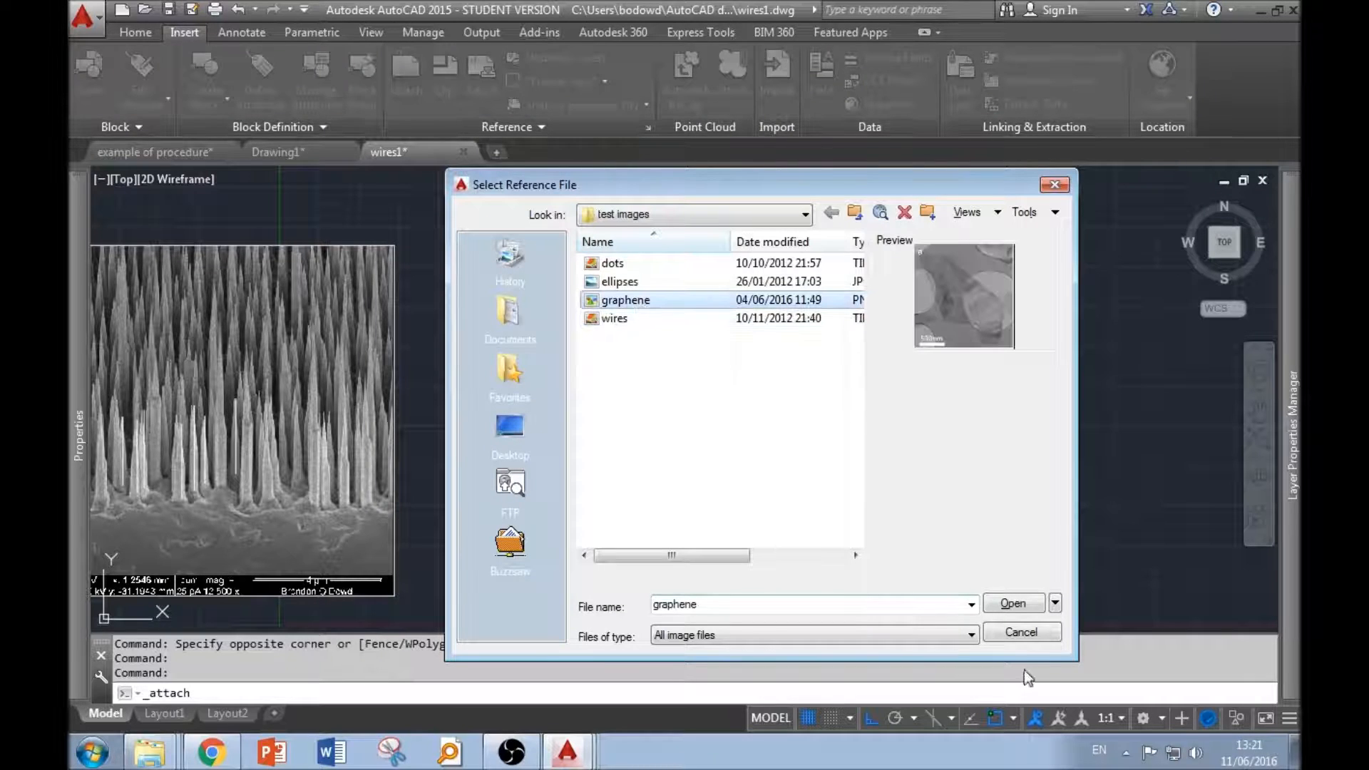
pyautogui.click(1013, 603)
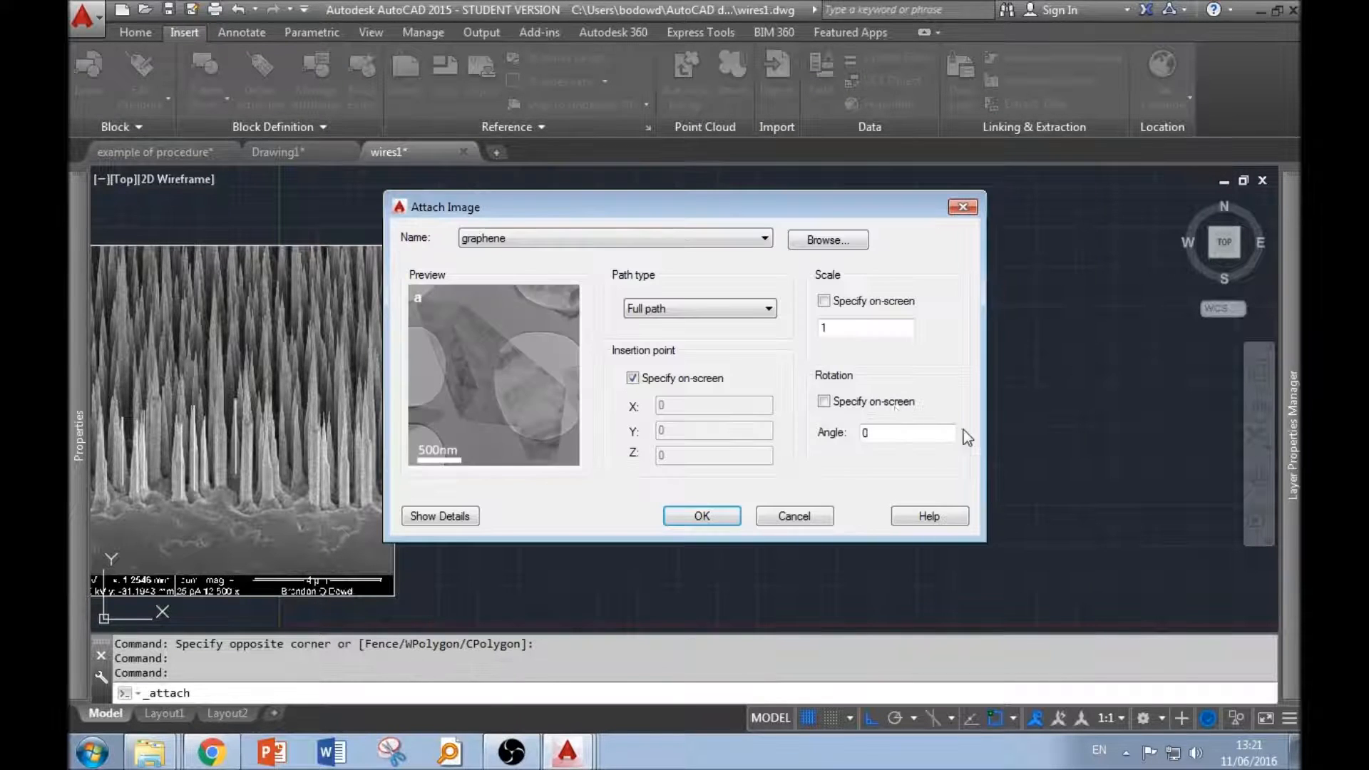
pyautogui.click(713, 515)
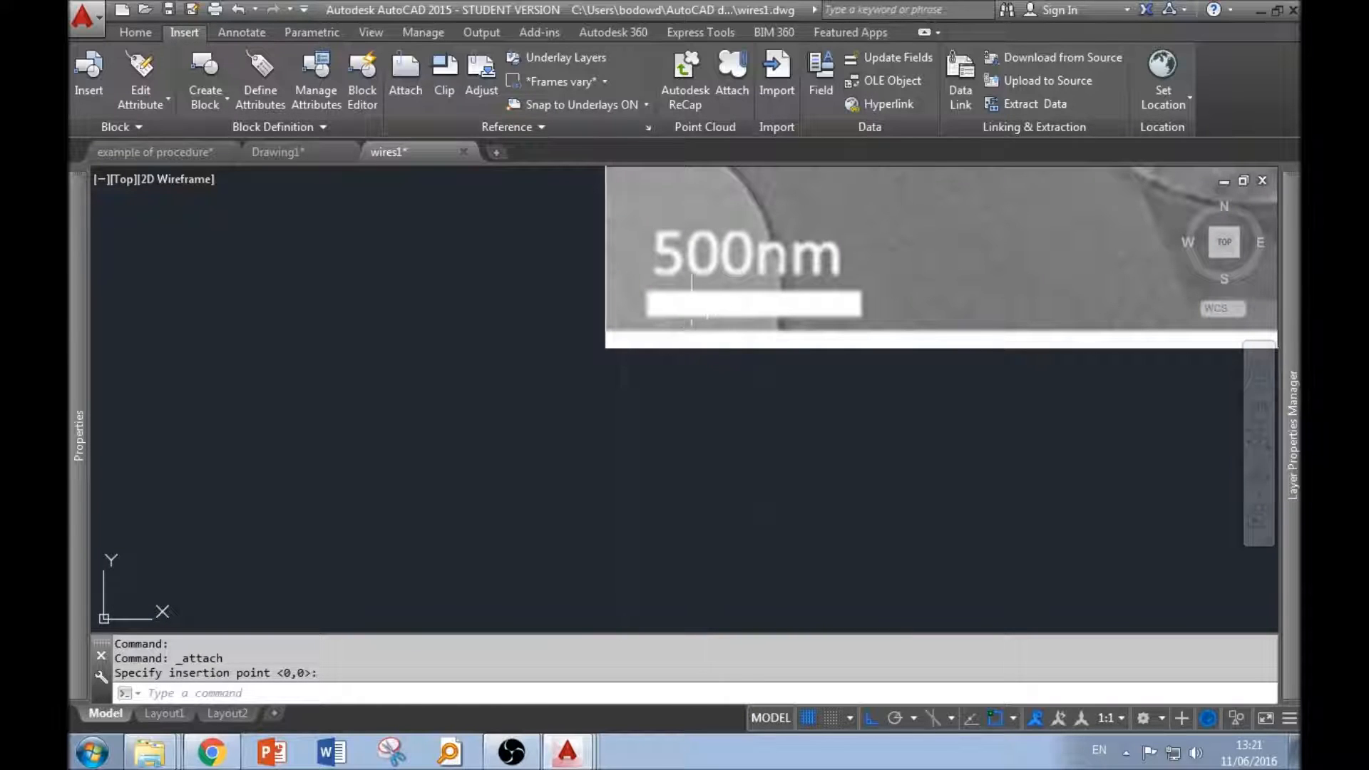
# Draw a horizontal line along the graphene image's 500 nm scale bar, from one end to the other.
pyautogui.write('l')
pyautogui.press('Return')
pyautogui.scroll(10, 695, 300)
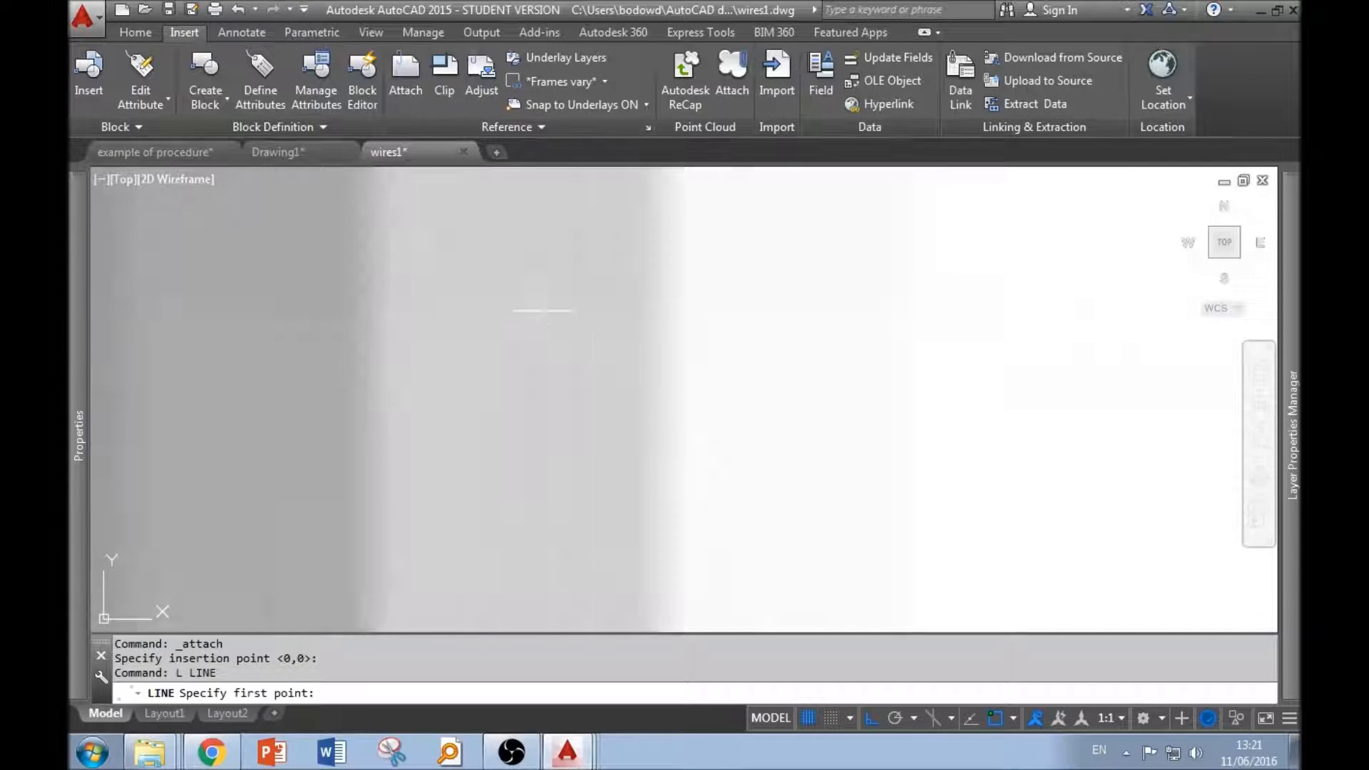
pyautogui.scroll(2, 560, 311)
pyautogui.click(717, 364)
pyautogui.scroll(-3, 371, 392)
pyautogui.scroll(4, 370, 392)
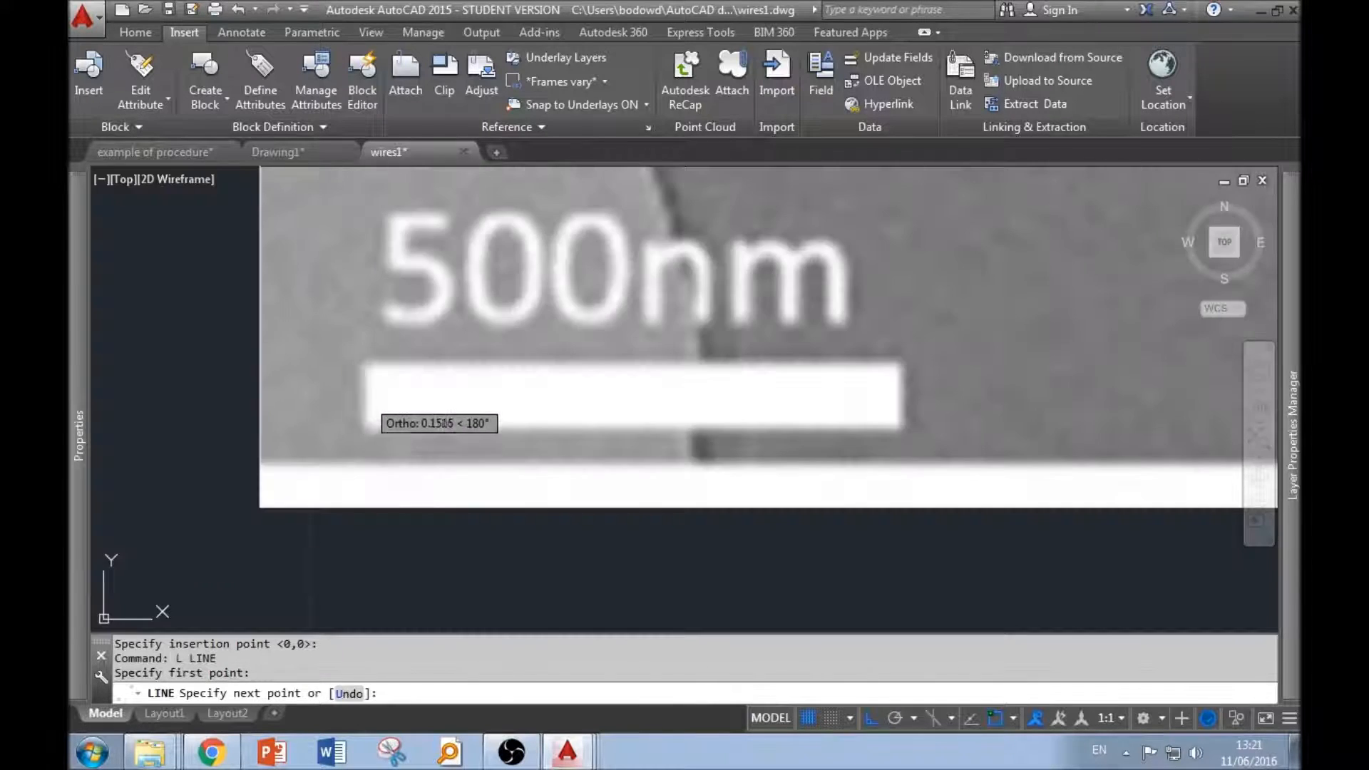
pyautogui.scroll(3, 927, 401)
pyautogui.scroll(1, 927, 421)
pyautogui.click(919, 440)
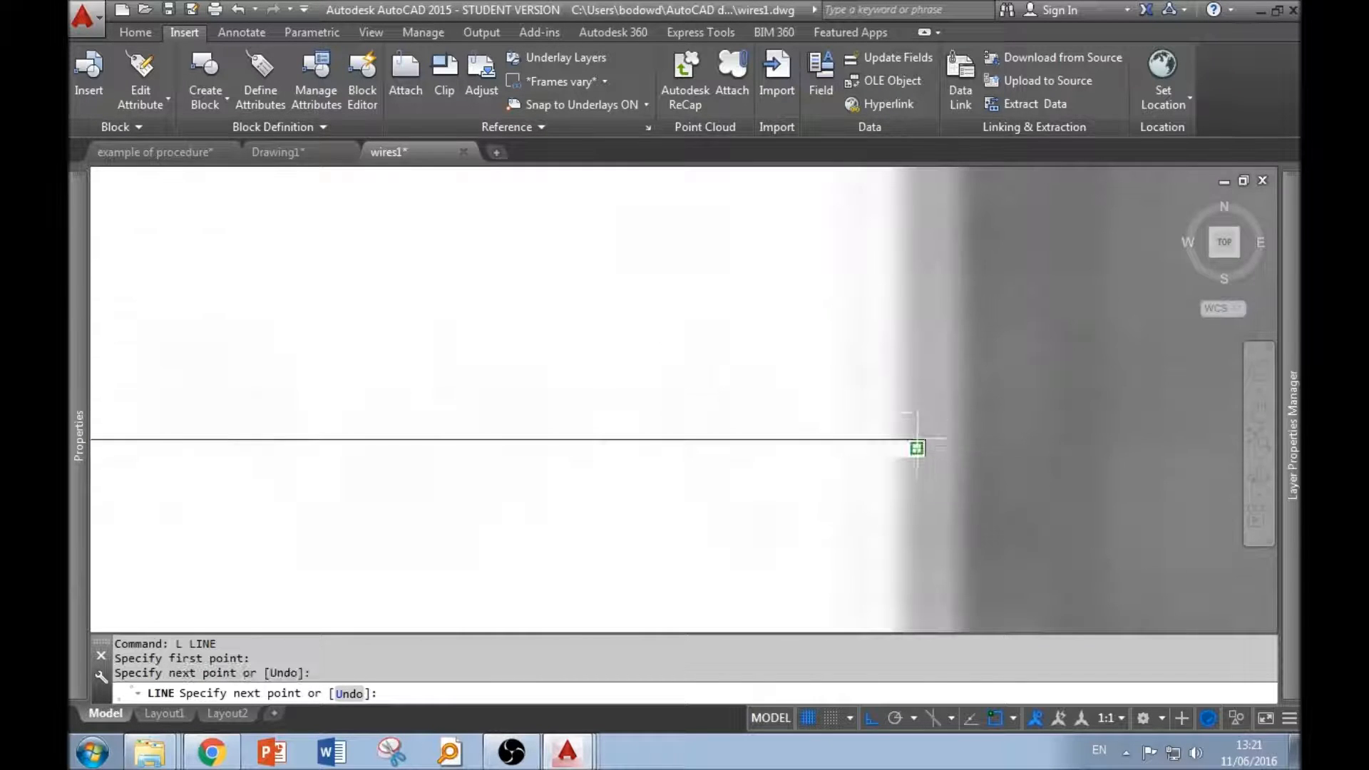
pyautogui.press('Return')
# Scale the graphene image and its scale bar line by reference, using the line's endpoints as reference length and 500 as new length.
pyautogui.scroll(-10, 856, 439)
pyautogui.moveTo(862, 356); pyautogui.dragTo(716, 395, button='middle')
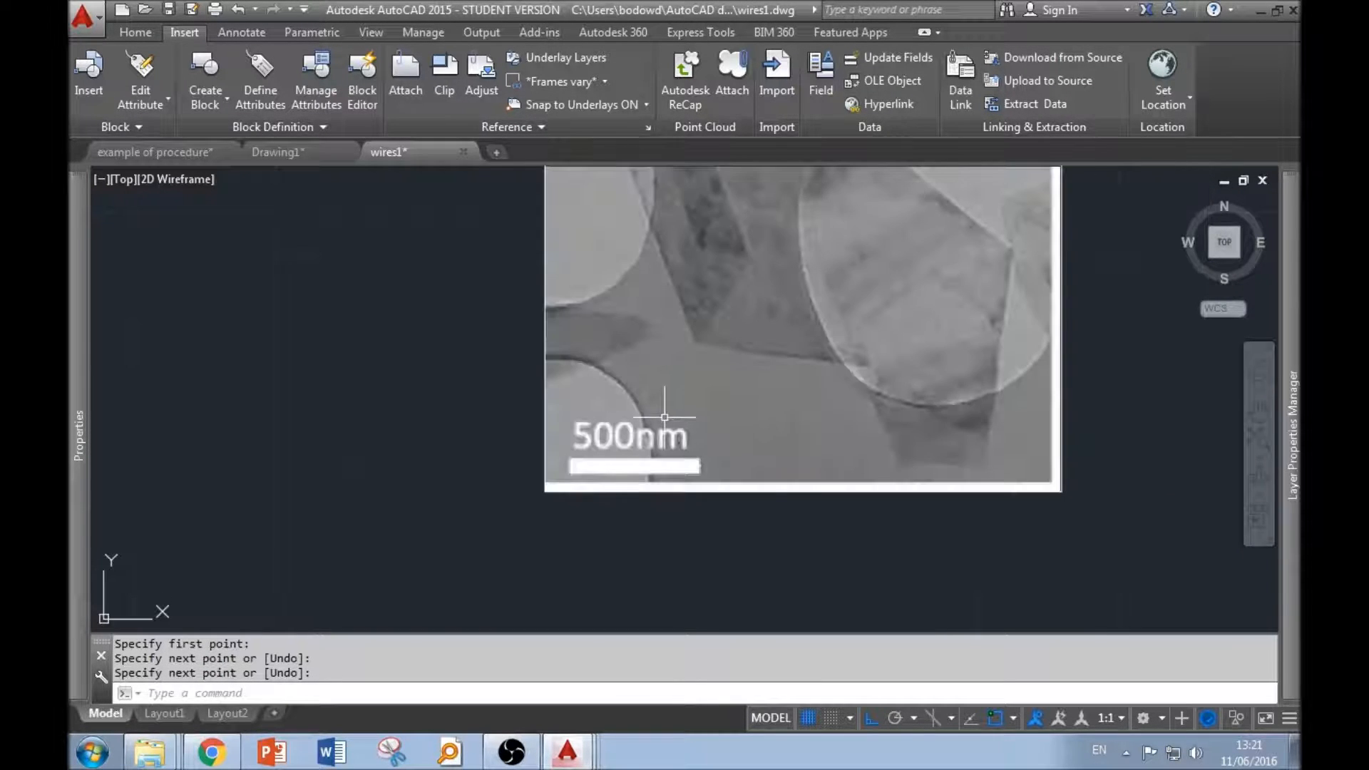
pyautogui.write('sc')
pyautogui.press('Return')
pyautogui.click(787, 343)
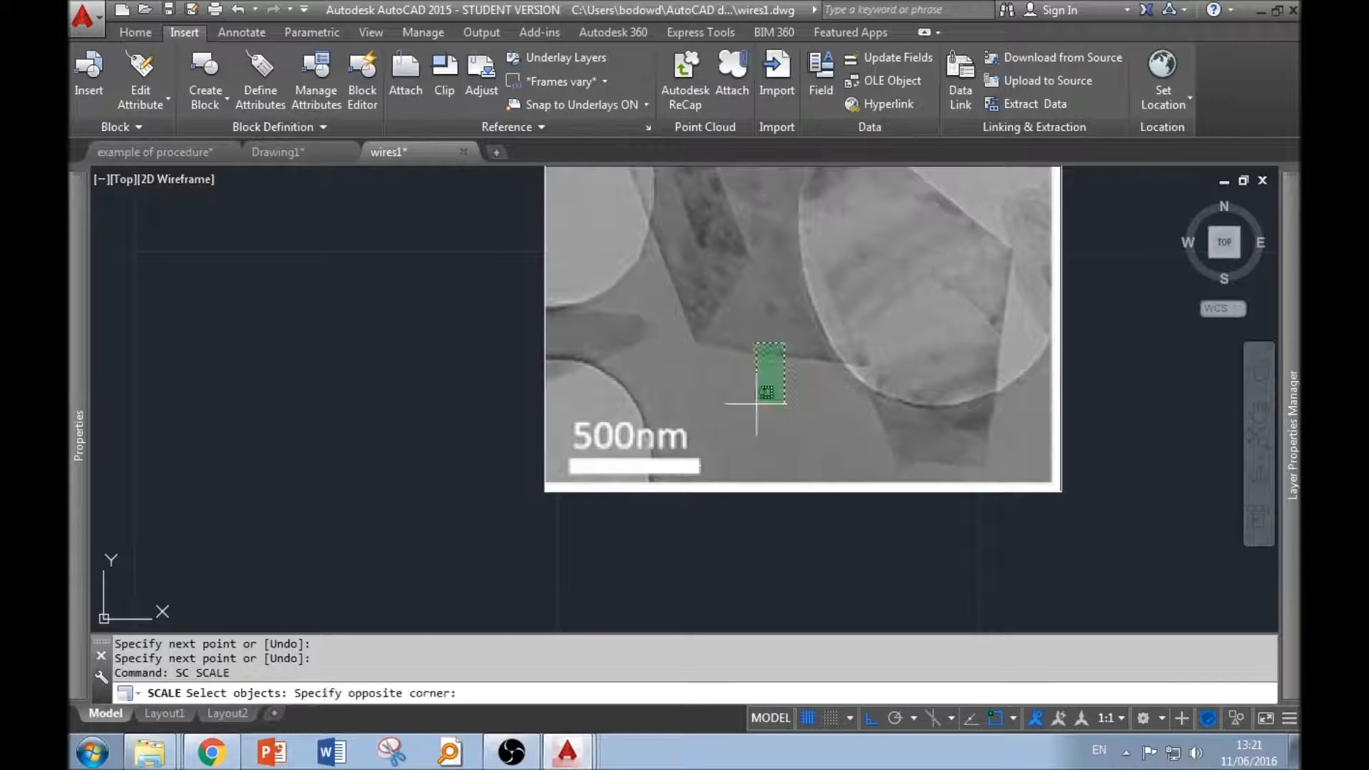
pyautogui.click(493, 562)
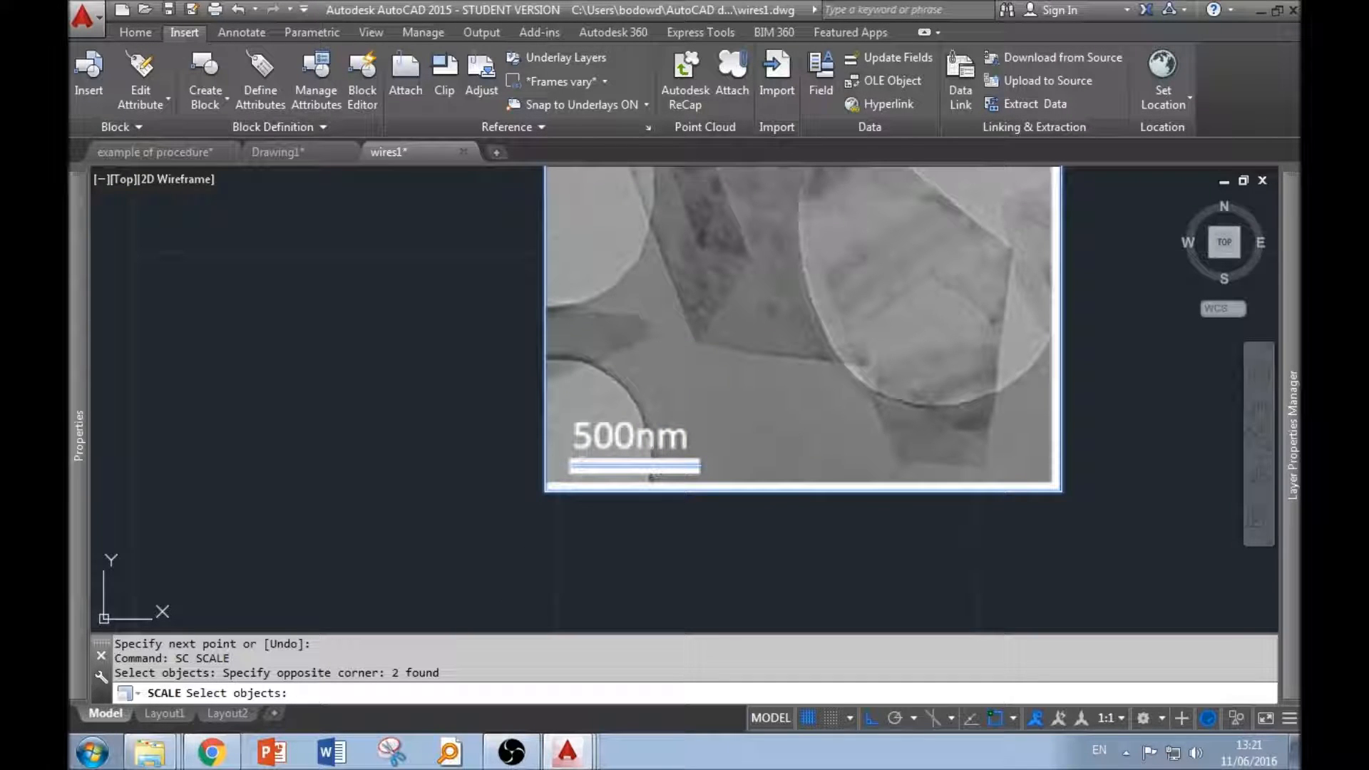
pyautogui.press('Return')
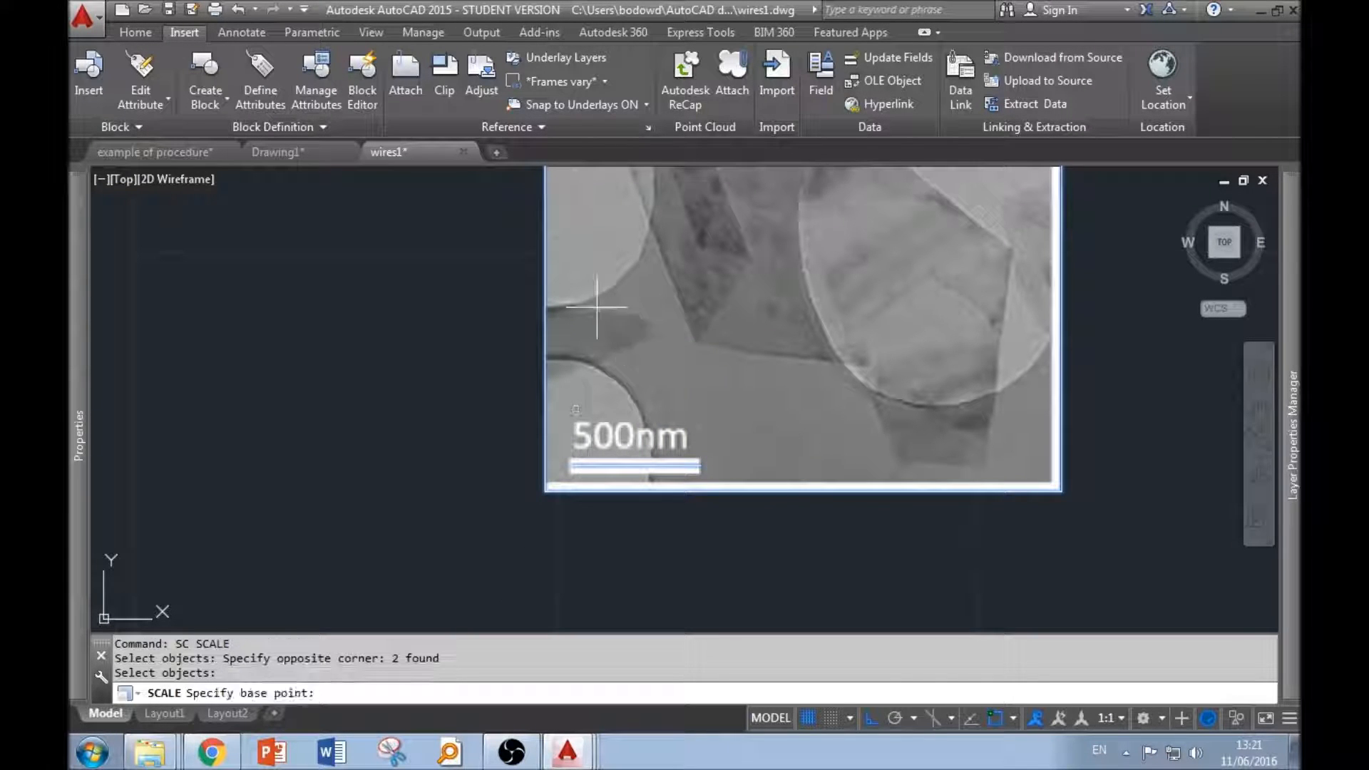
pyautogui.click(572, 465)
pyautogui.write('r')
pyautogui.press('Return')
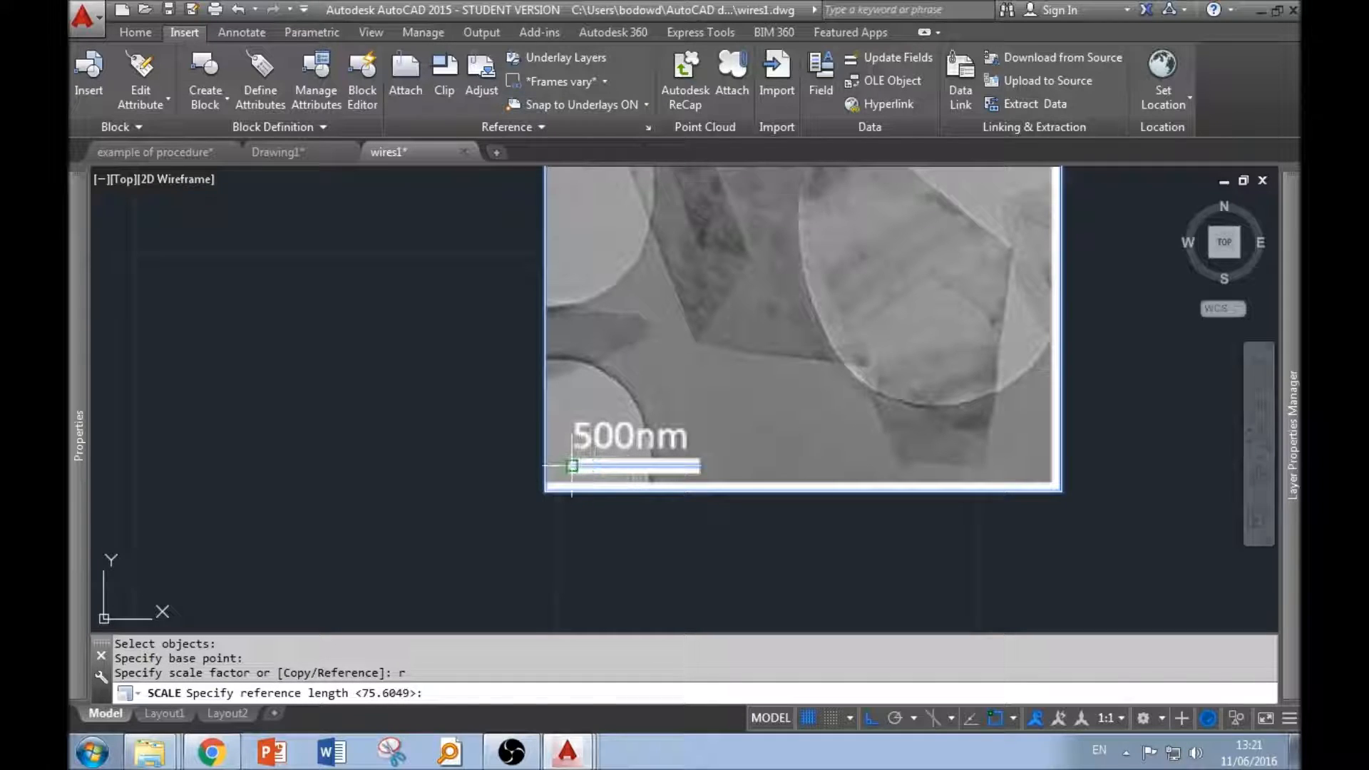
pyautogui.click(572, 466)
pyautogui.click(700, 465)
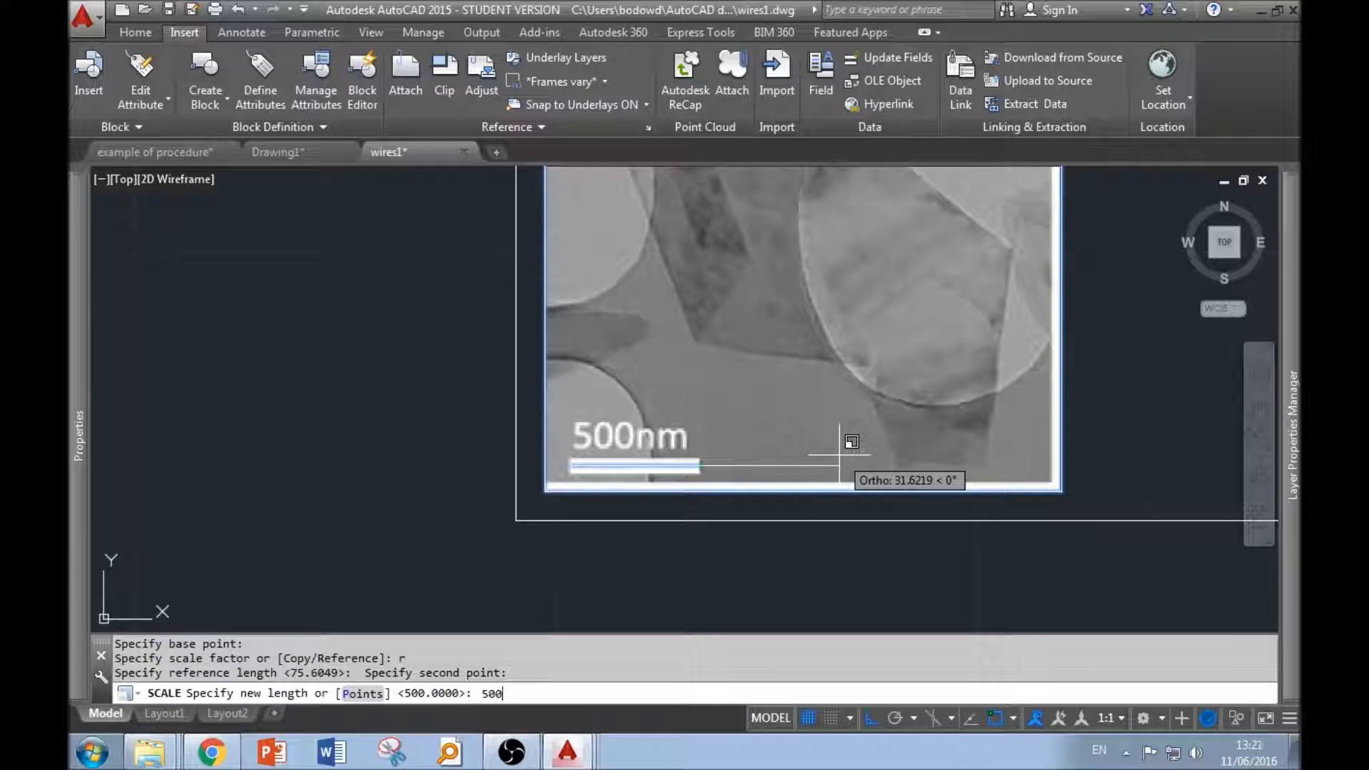
pyautogui.write('500')
pyautogui.press('Return')
pyautogui.scroll(-5, 445, 299)
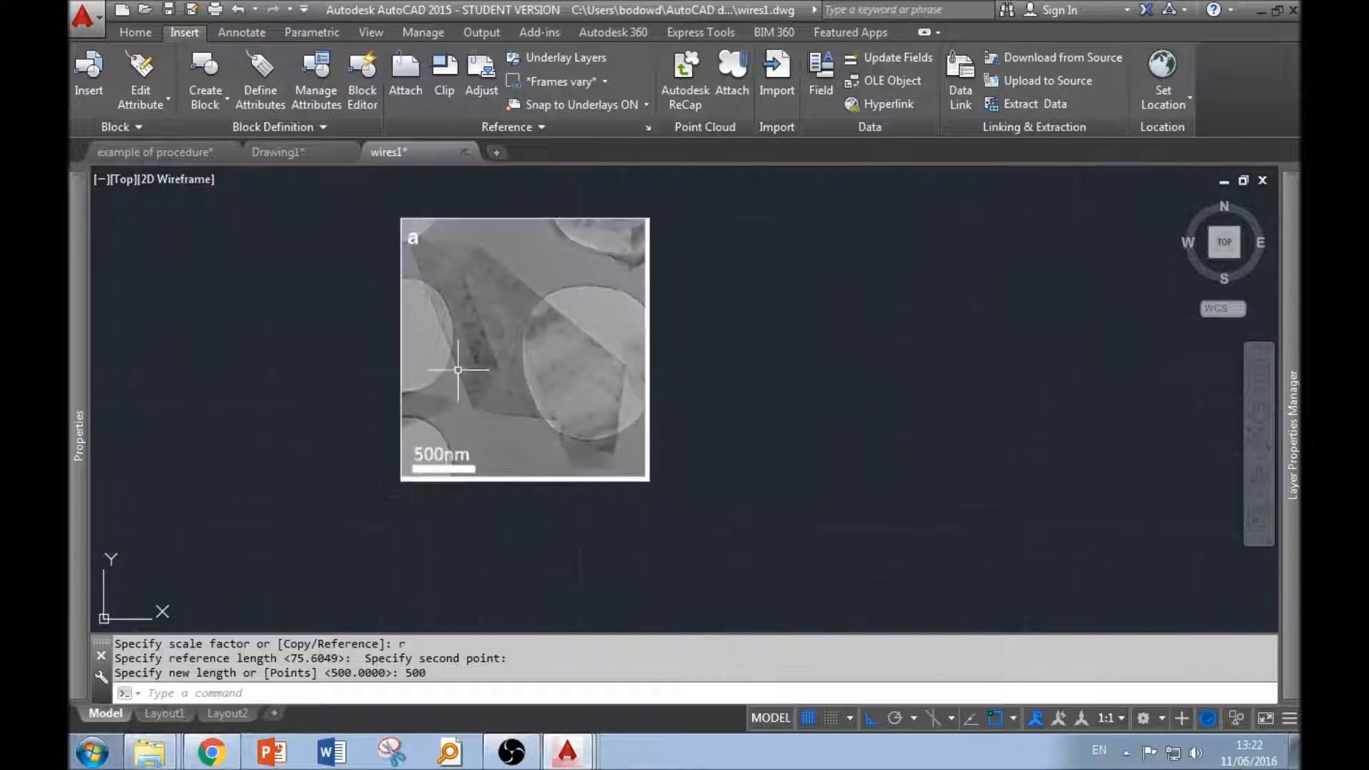
pyautogui.scroll(2, 444, 236)
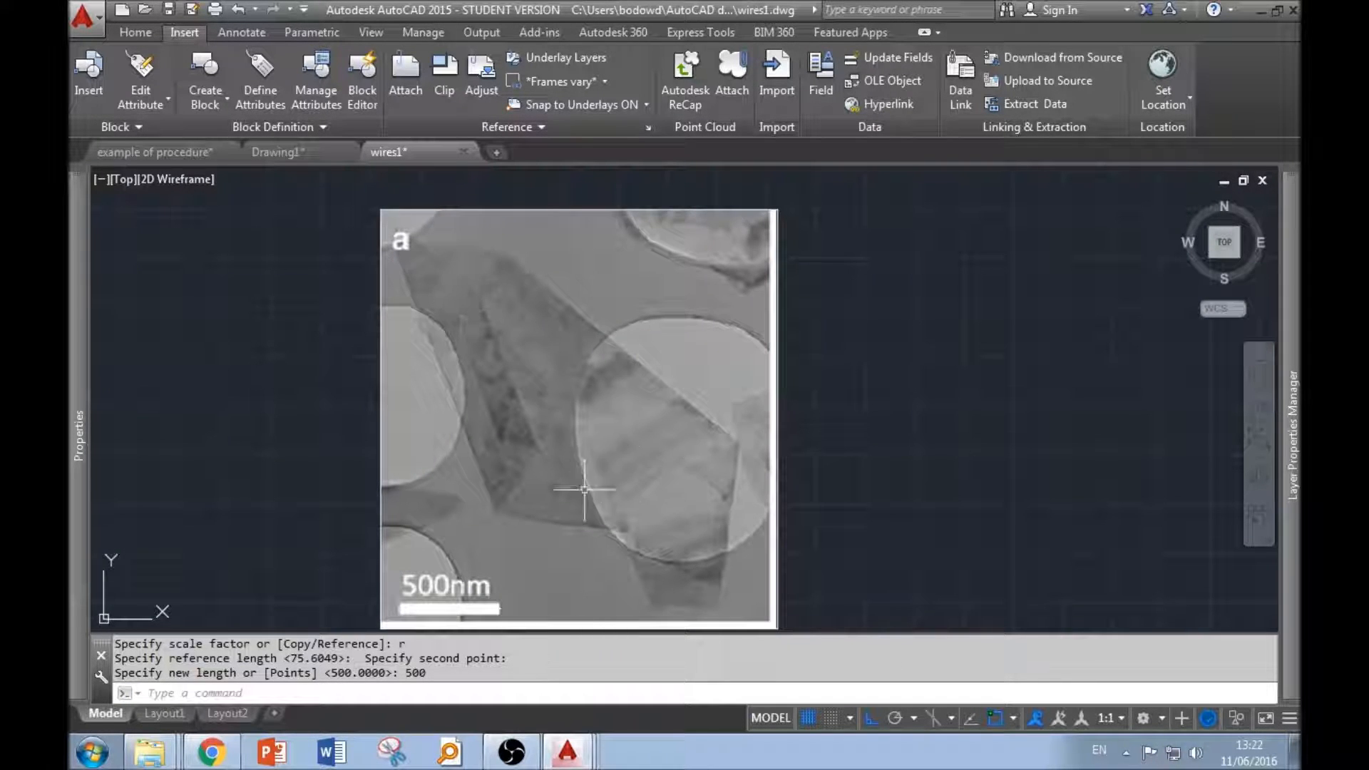
pyautogui.moveTo(602, 464); pyautogui.dragTo(627, 474, button='middle')
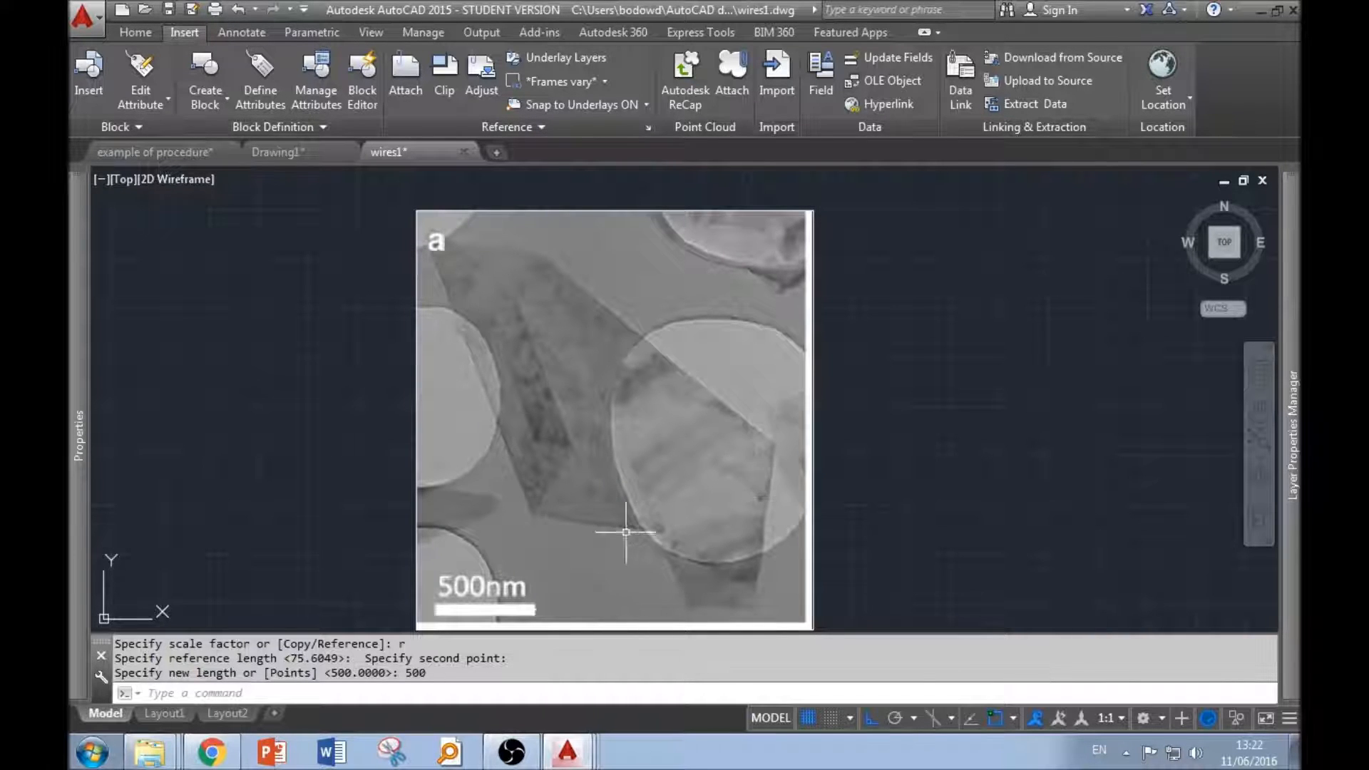
# Start a polyline at the graphene flake's upper-left tip and, with ortho off, trace its upper and right edges to the lower-right corner.
pyautogui.click(134, 31)
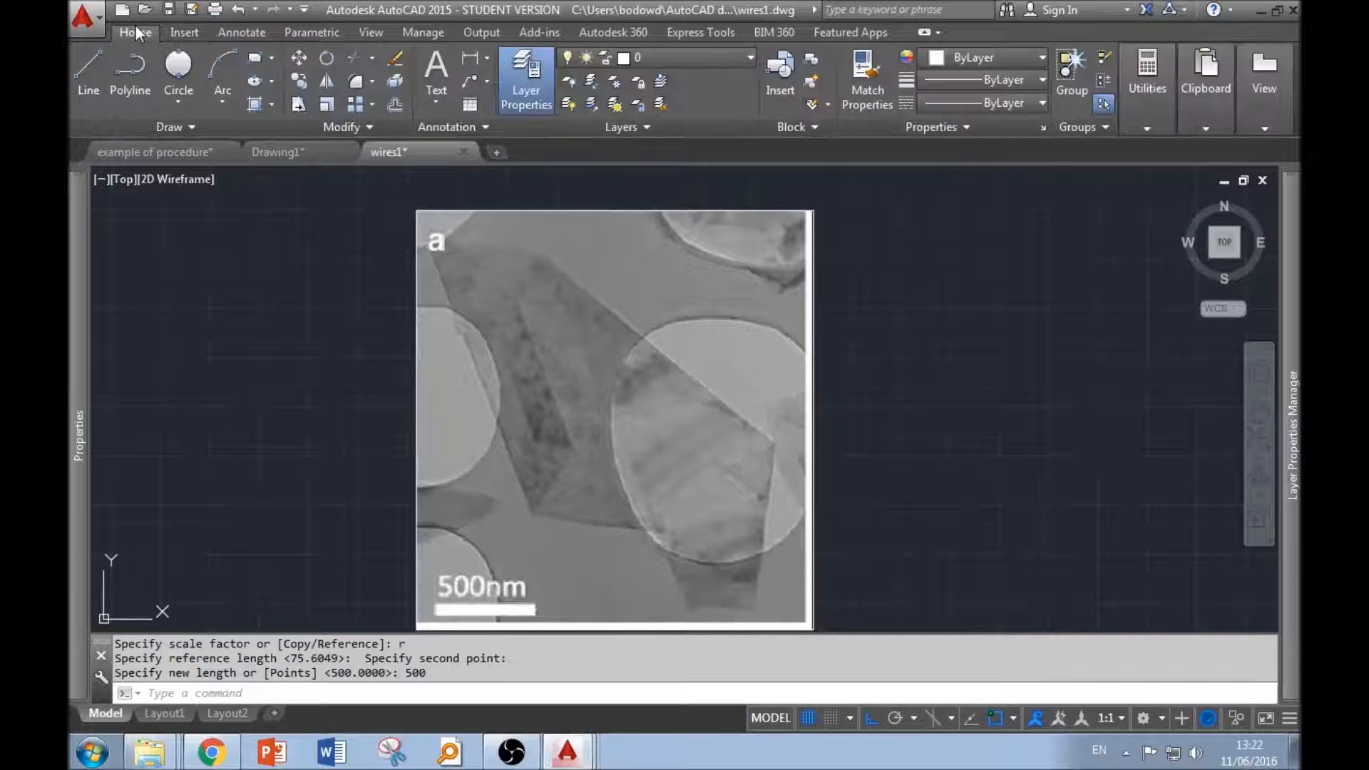
pyautogui.click(138, 70)
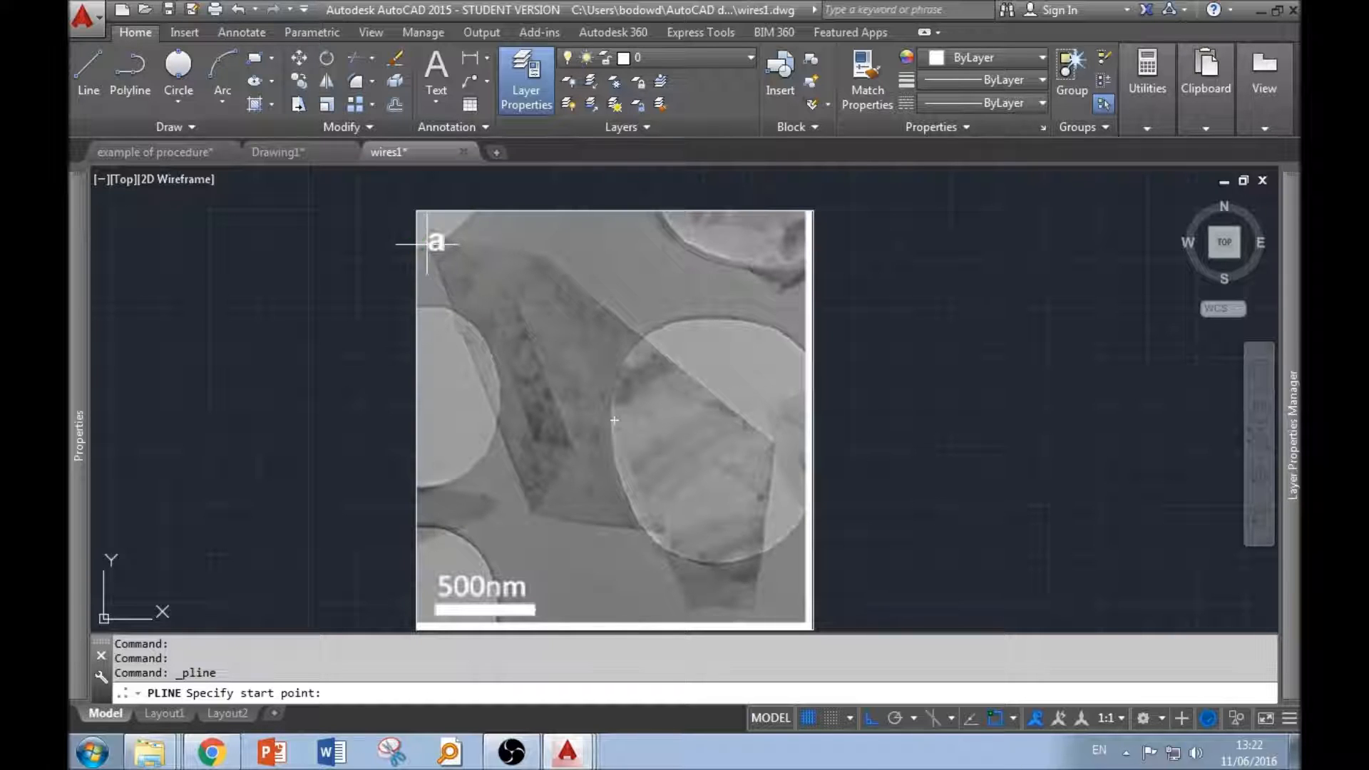
pyautogui.scroll(5, 430, 244)
pyautogui.click(439, 280)
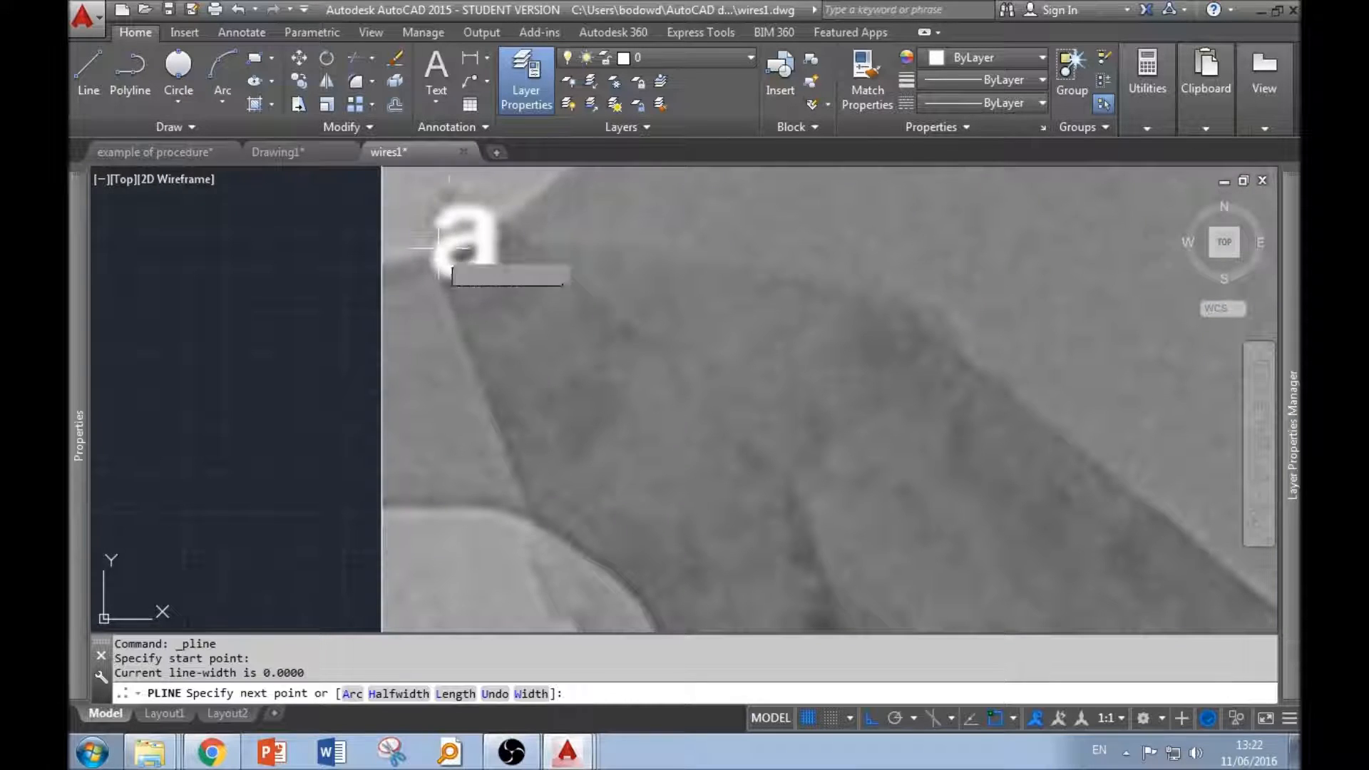
pyautogui.press('F8')
pyautogui.click(449, 189)
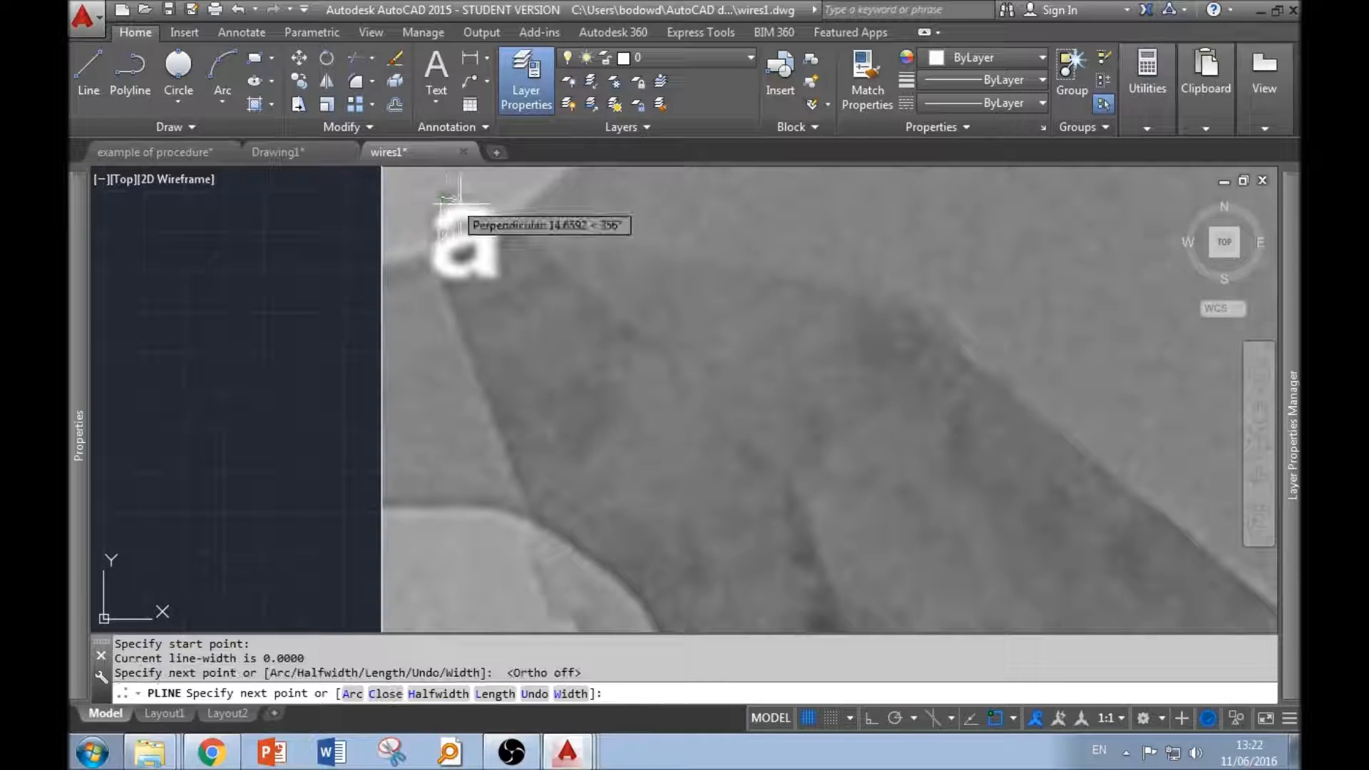
pyautogui.click(525, 223)
pyautogui.scroll(-5, 526, 224)
pyautogui.click(532, 241)
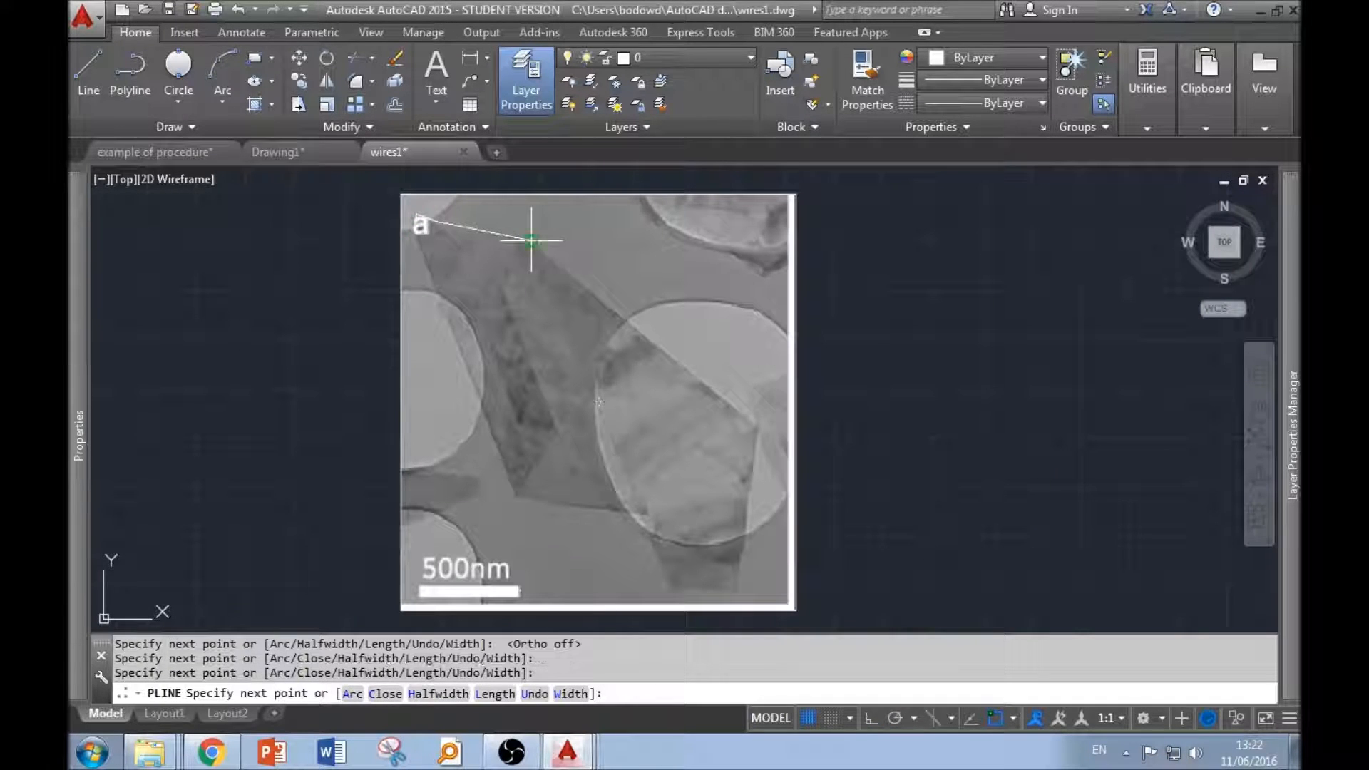
pyautogui.click(757, 427)
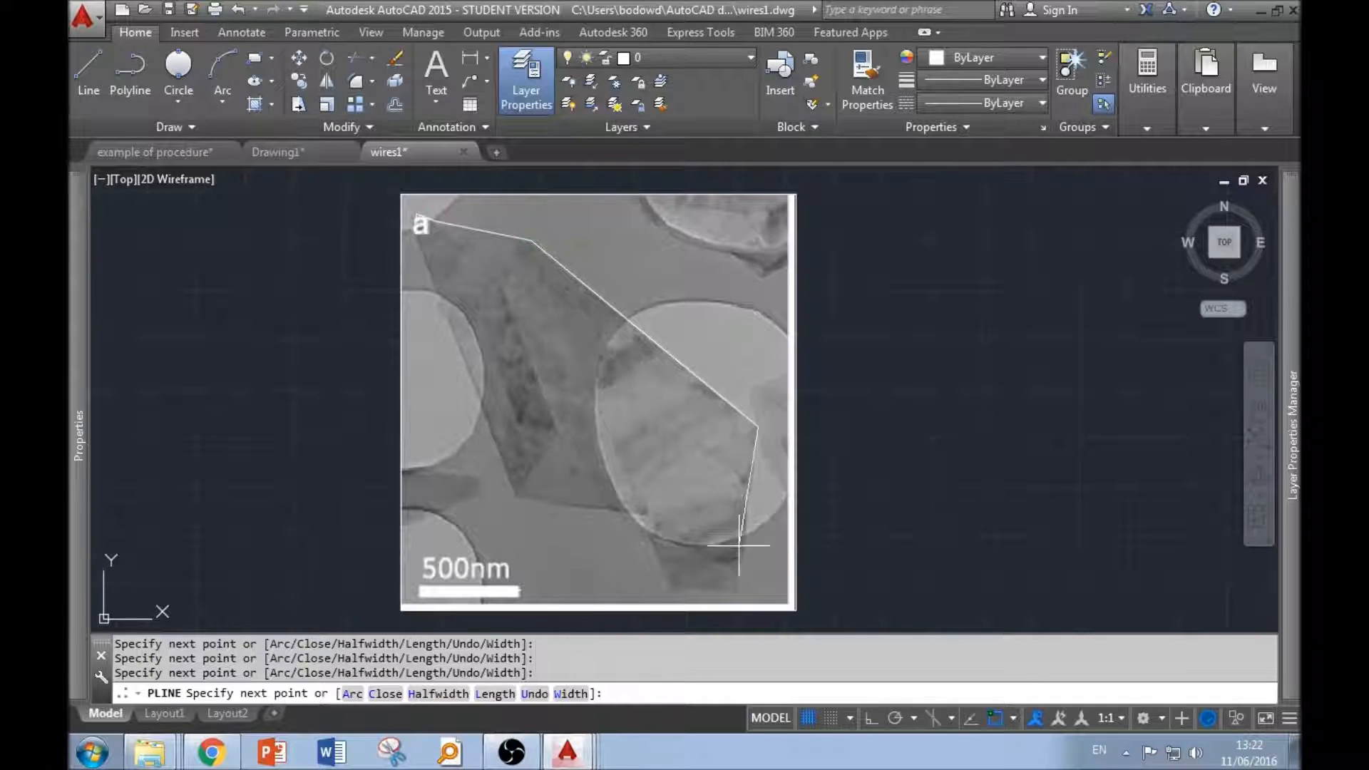
pyautogui.click(736, 592)
# Continue the polyline along the flake's bottom and left edges back to the starting tip, and finish the outline.
pyautogui.scroll(6, 681, 599)
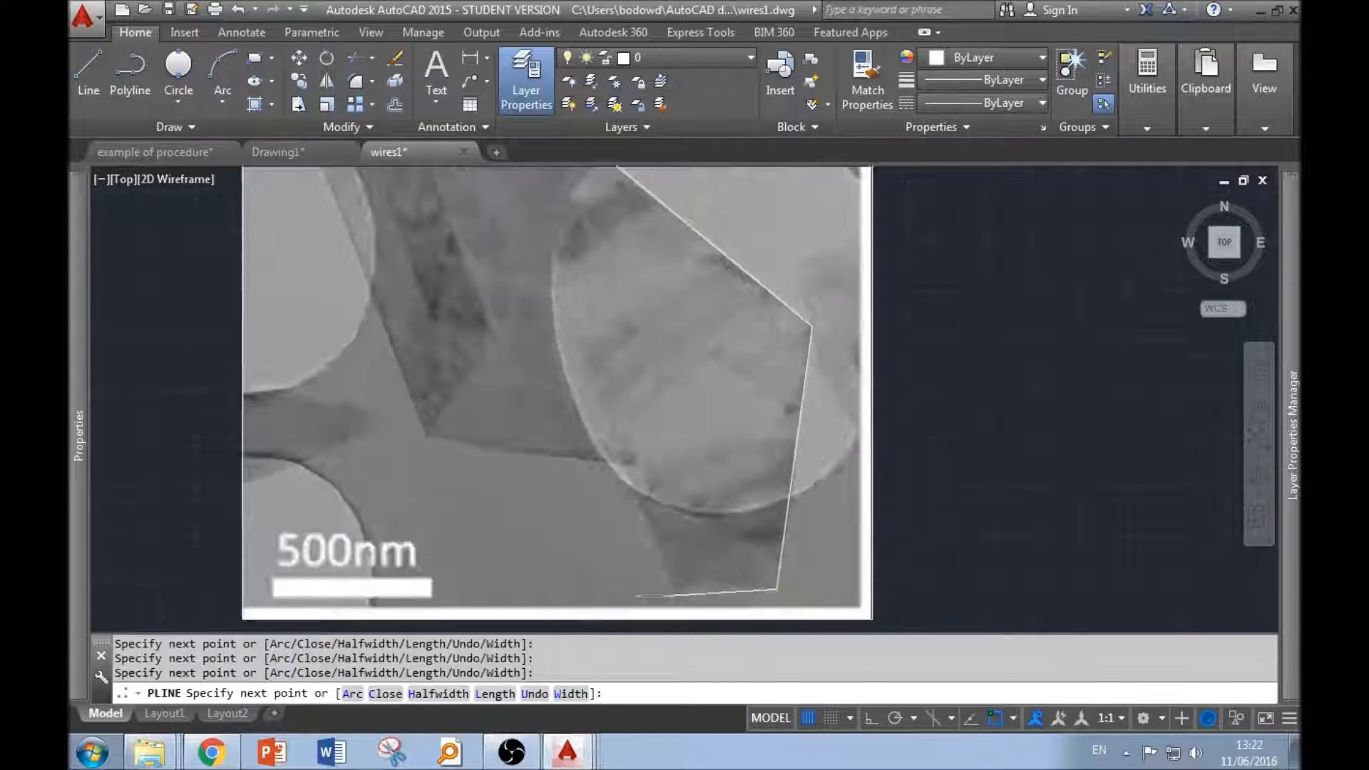
pyautogui.click(673, 566)
pyautogui.scroll(-6, 679, 411)
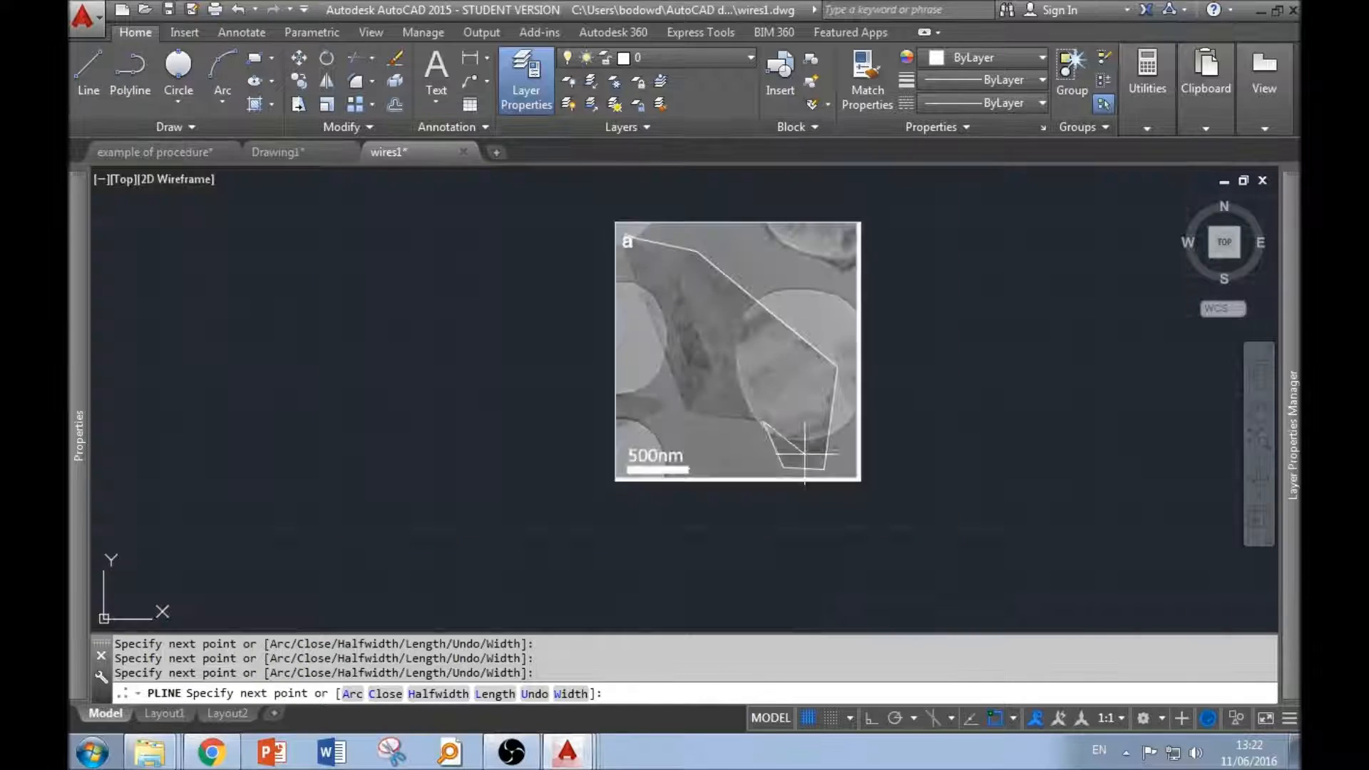
pyautogui.click(686, 410)
pyautogui.scroll(5, 611, 214)
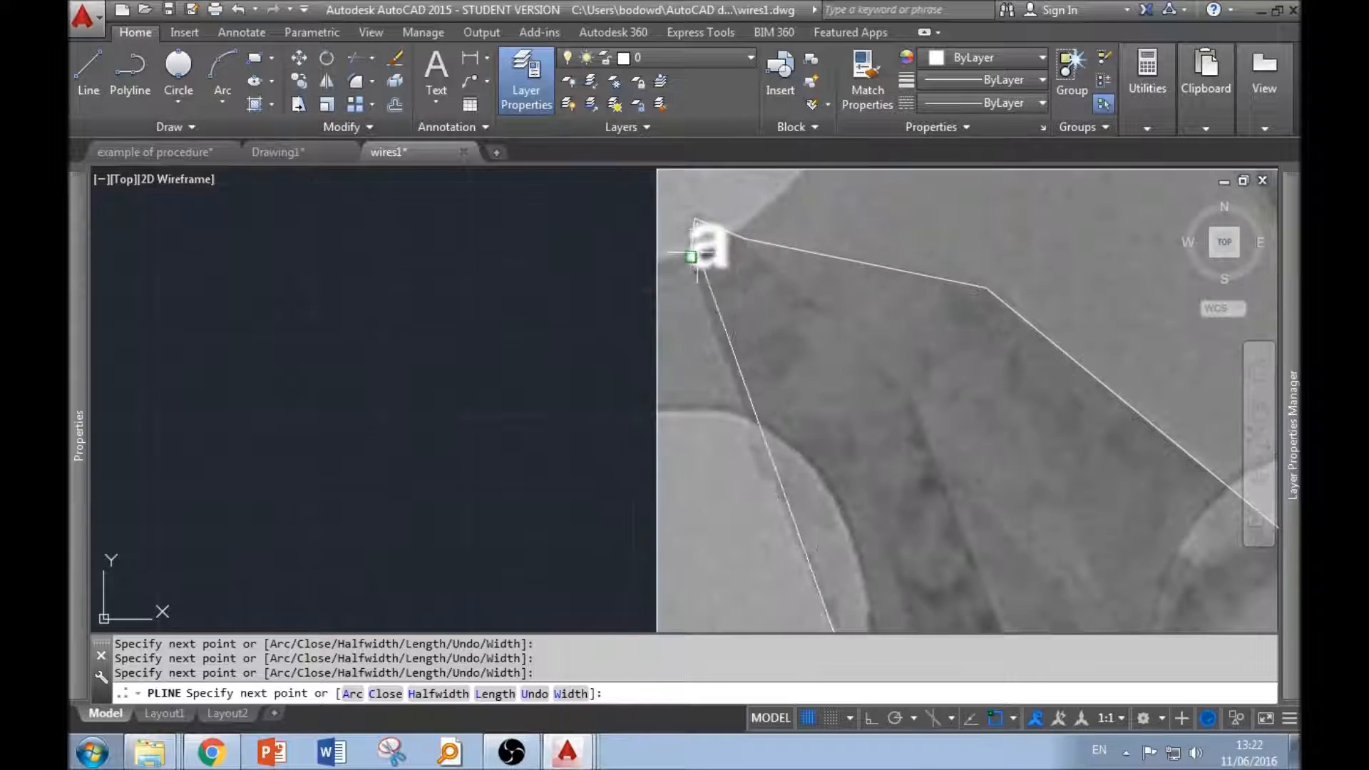
pyautogui.click(628, 241)
pyautogui.scroll(-5, 697, 250)
pyautogui.press('Return')
pyautogui.scroll(-2, 528, 274)
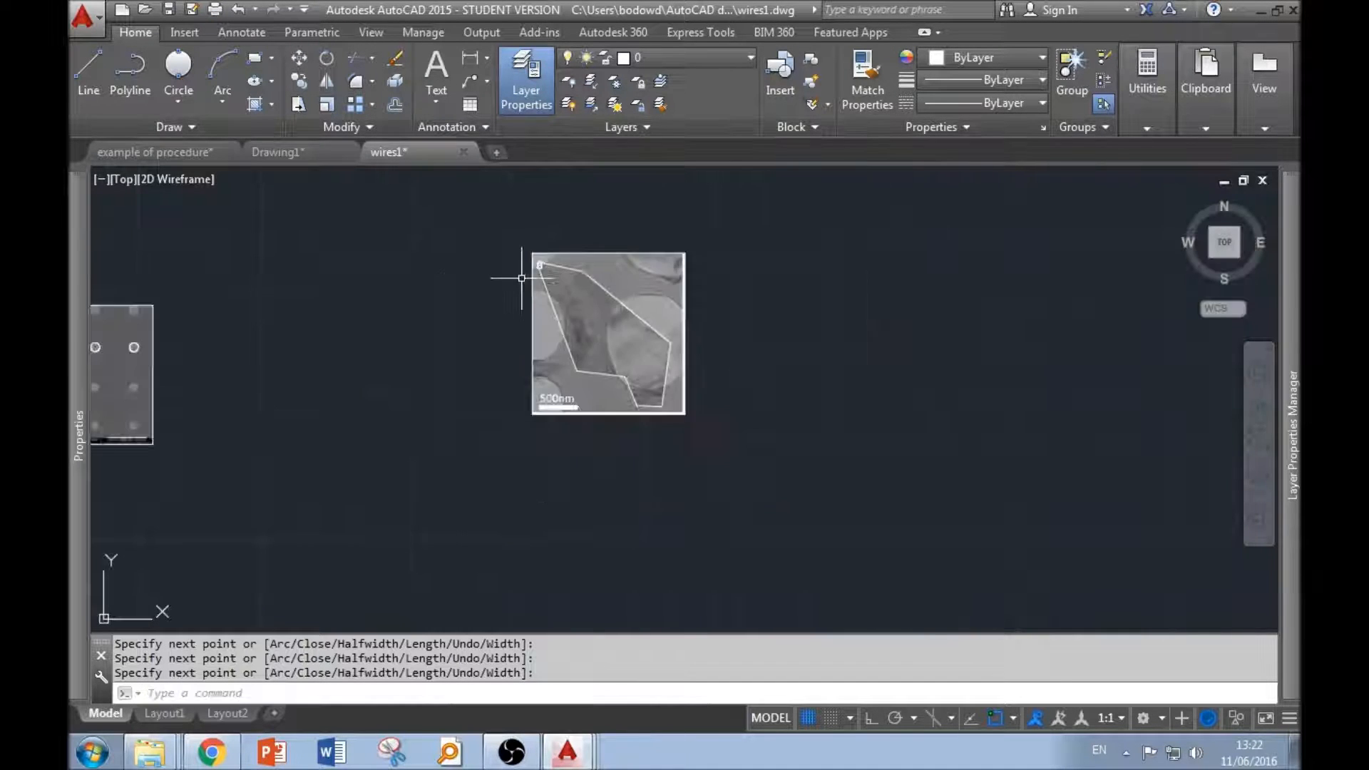
pyautogui.scroll(2, 623, 308)
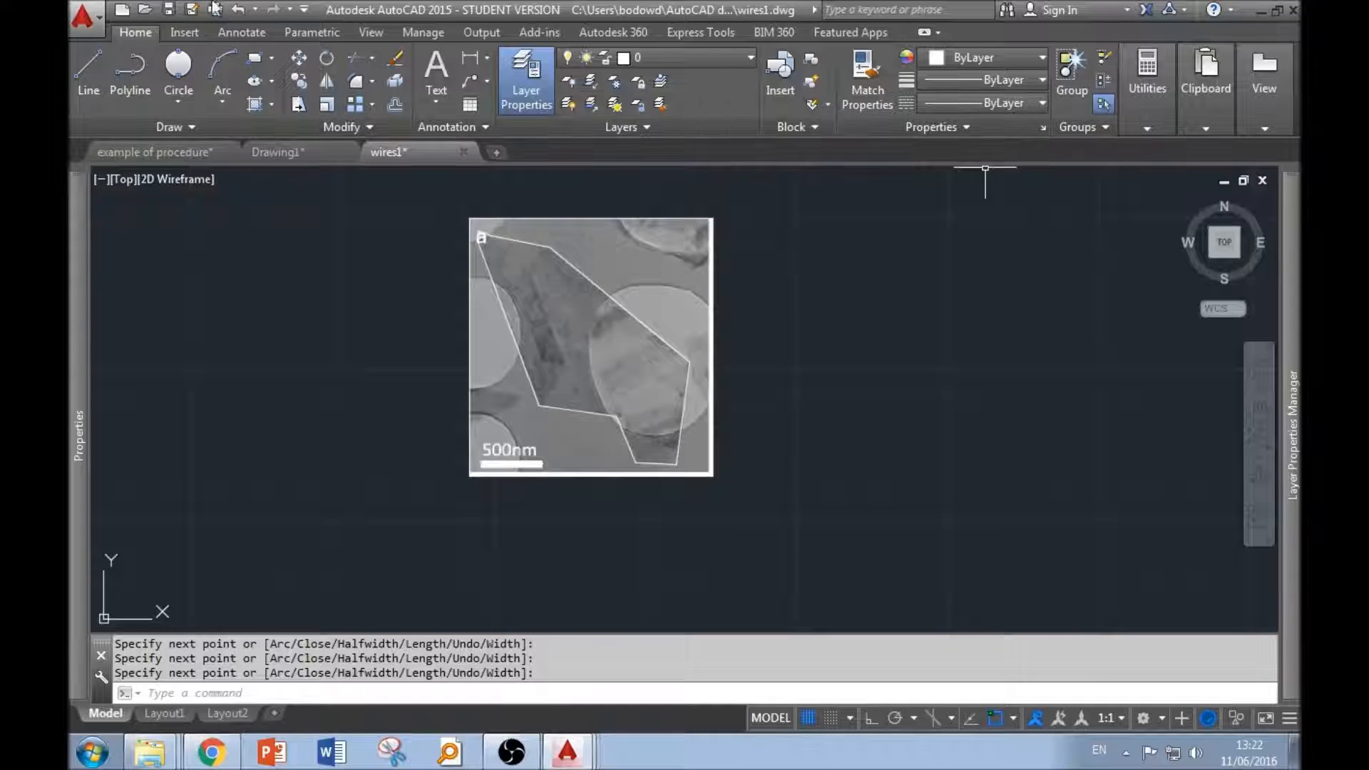
# List the properties of the graphene outline polyline, check its area, and close the text window.
pyautogui.click(180, 33)
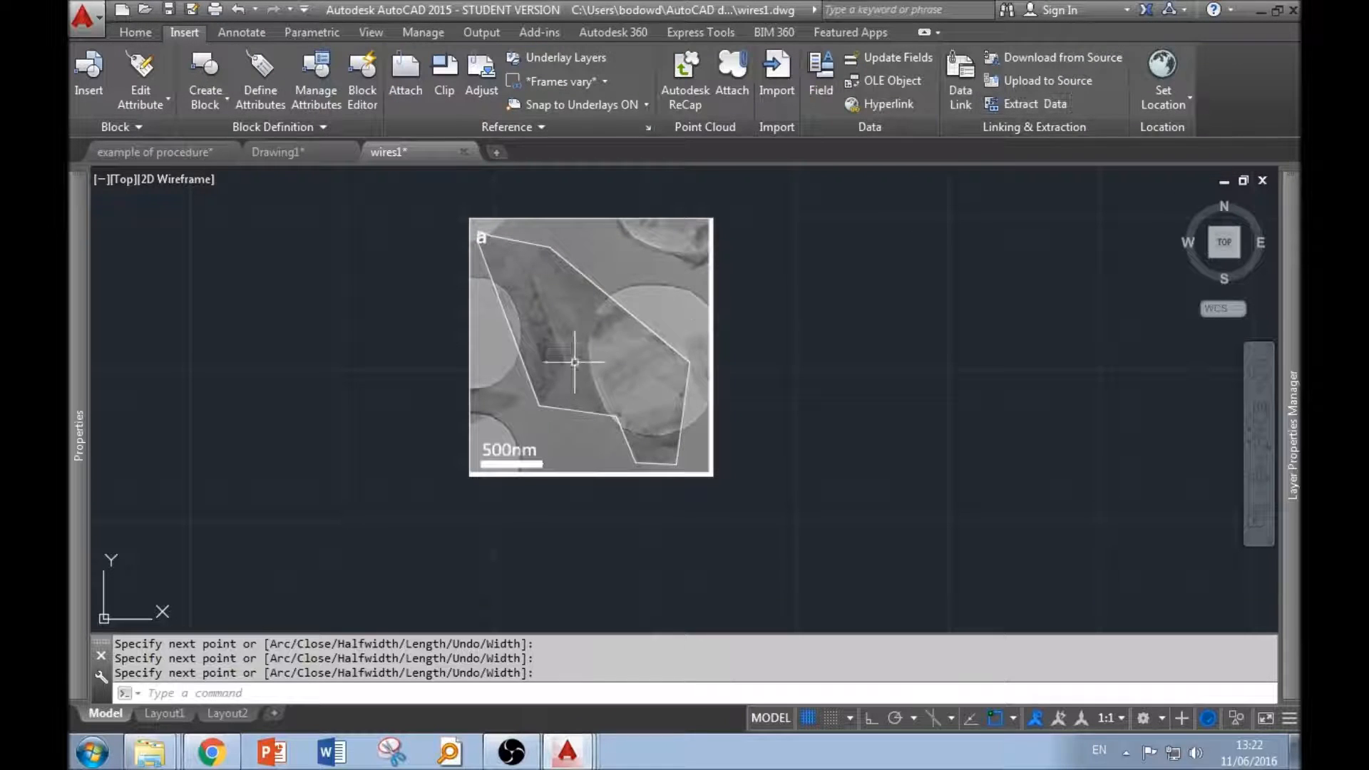
pyautogui.scroll(2, 548, 277)
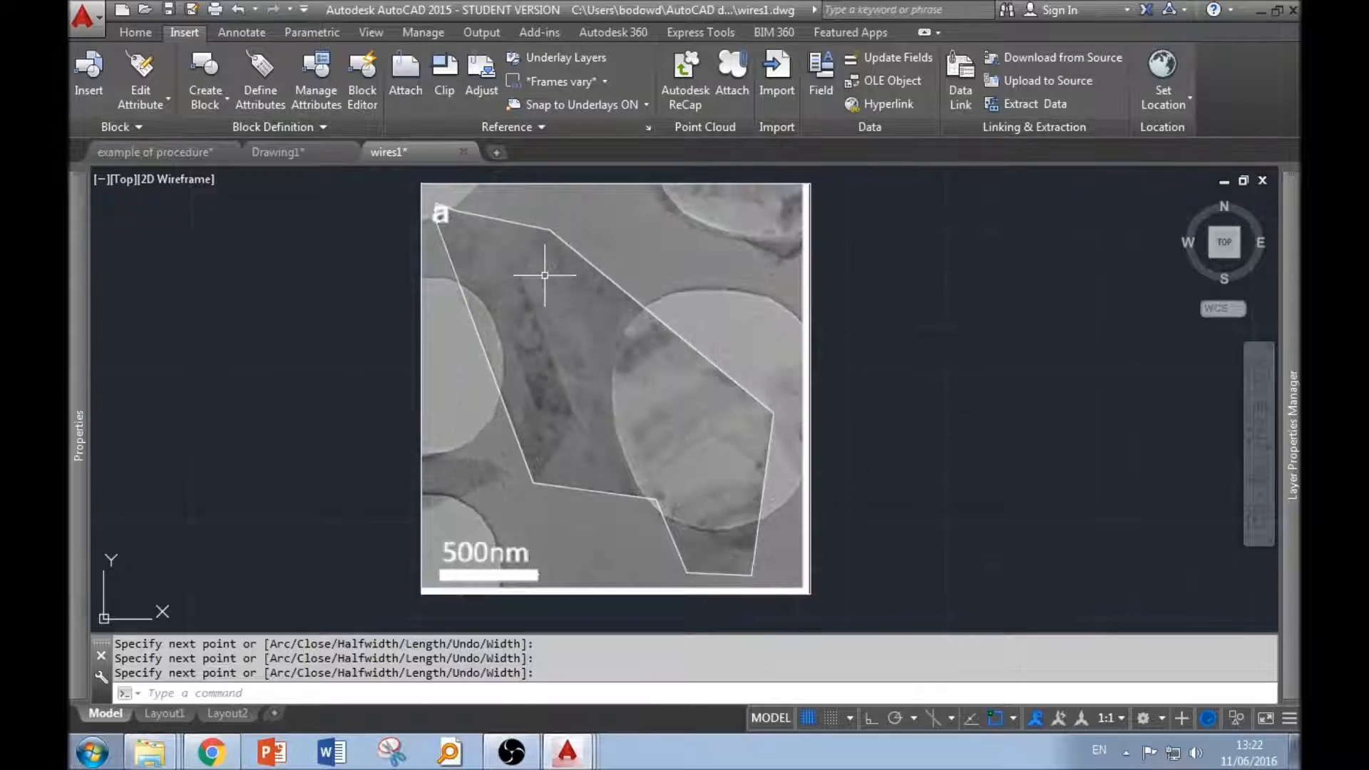
pyautogui.click(660, 271)
pyautogui.click(587, 353)
pyautogui.write('l')
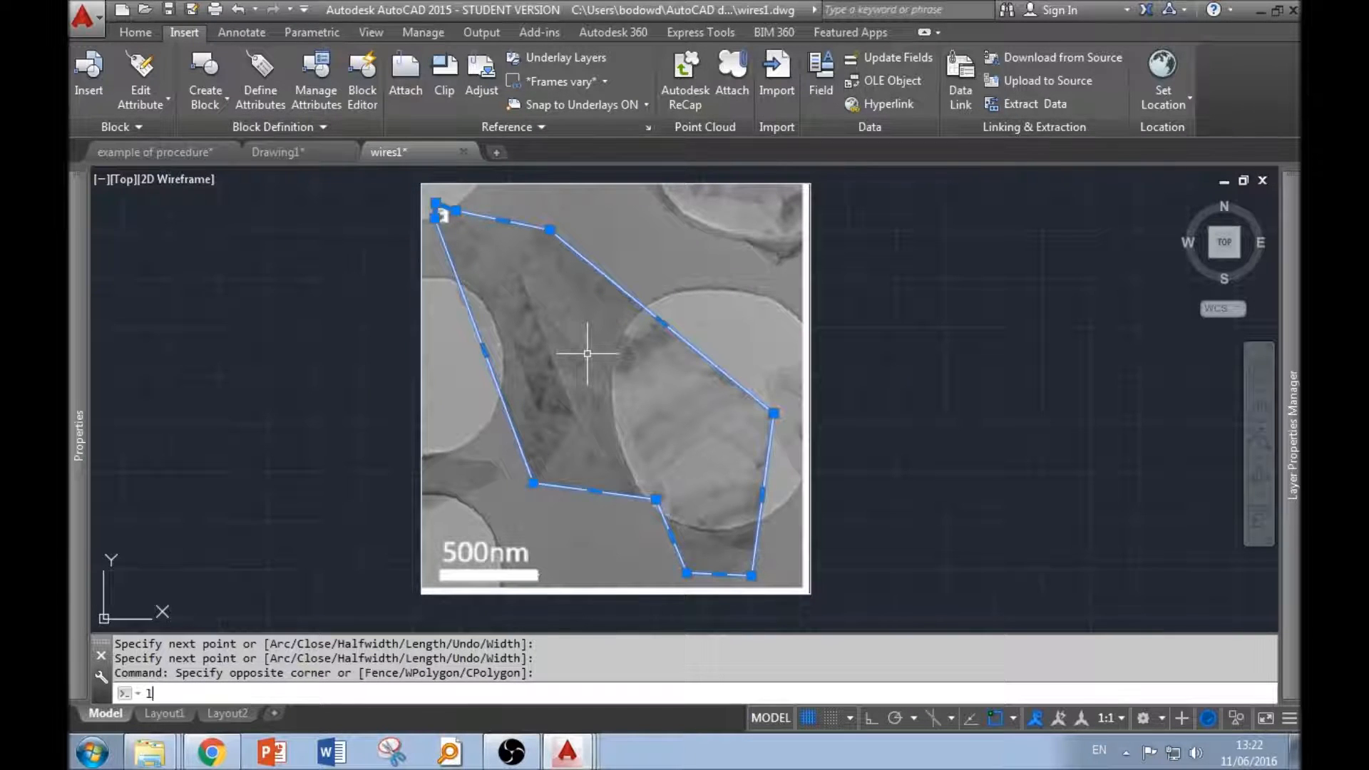
pyautogui.write('i')
pyautogui.press('Return')
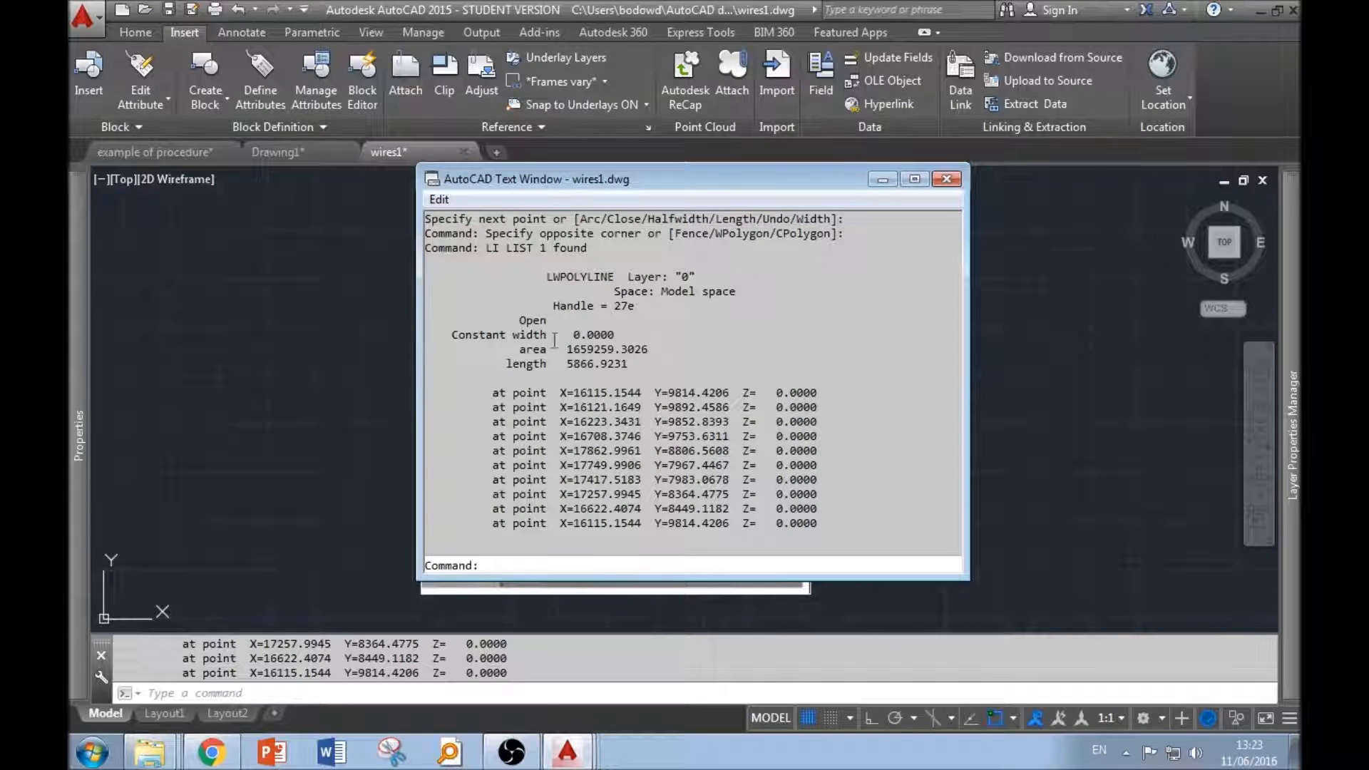
pyautogui.click(617, 352)
pyautogui.click(947, 180)
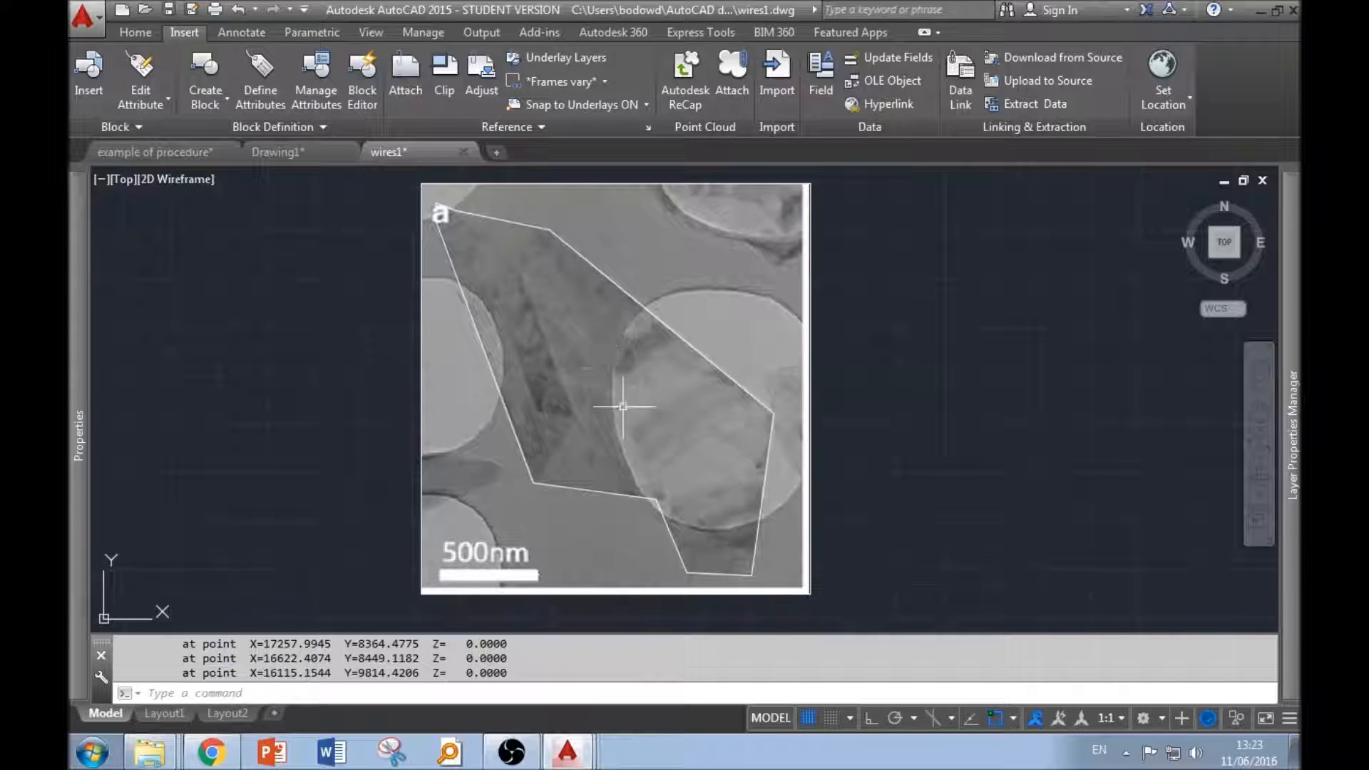
# Create a new data extraction and save it under the name area.
pyautogui.scroll(-2, 720, 361)
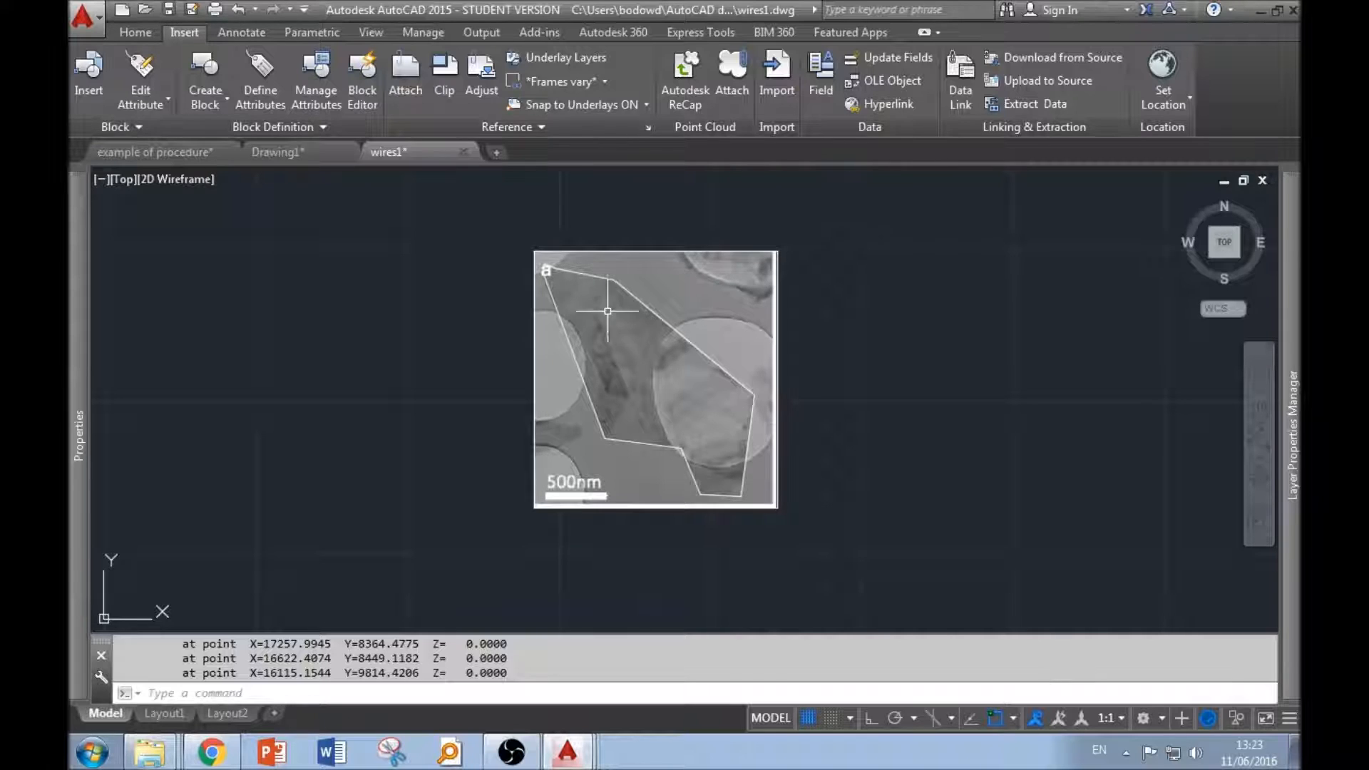
pyautogui.click(1032, 104)
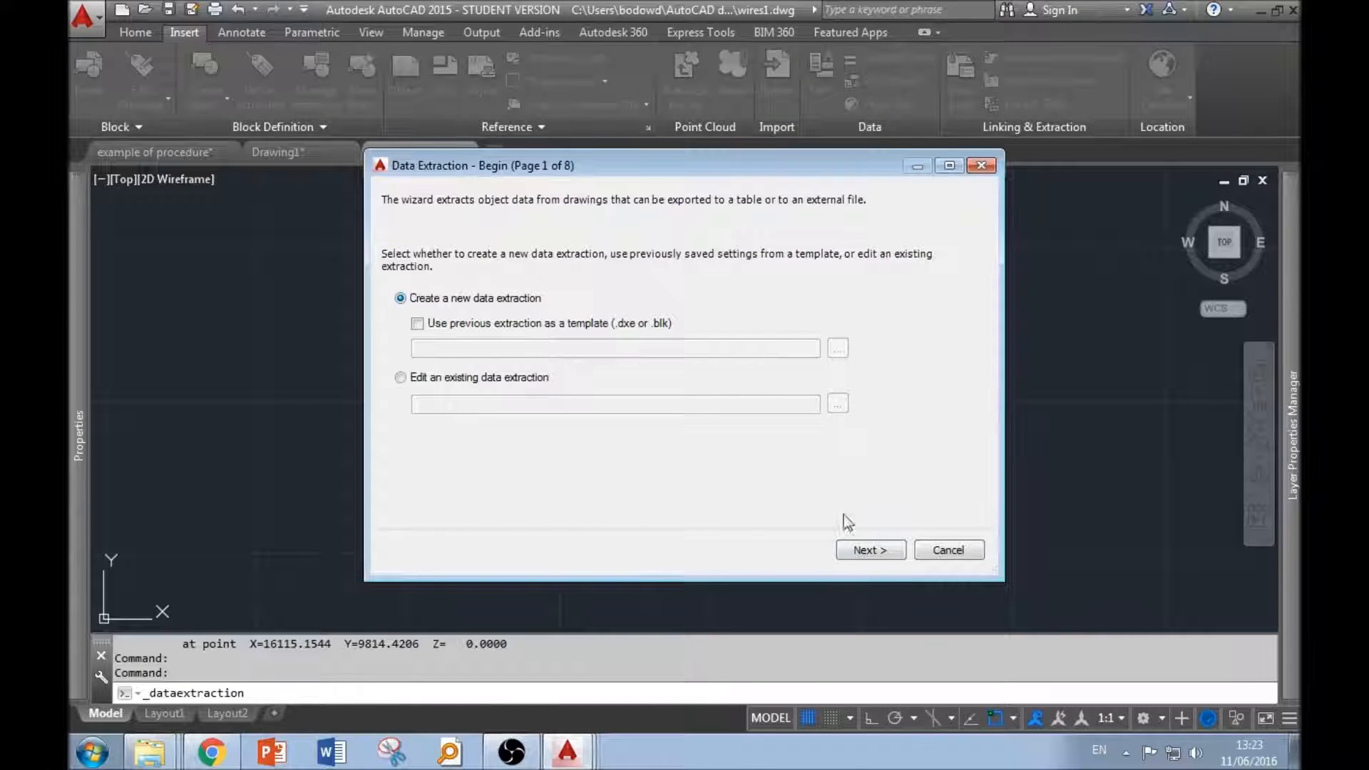
pyautogui.click(871, 550)
pyautogui.click(703, 602)
pyautogui.write('area')
pyautogui.click(1021, 603)
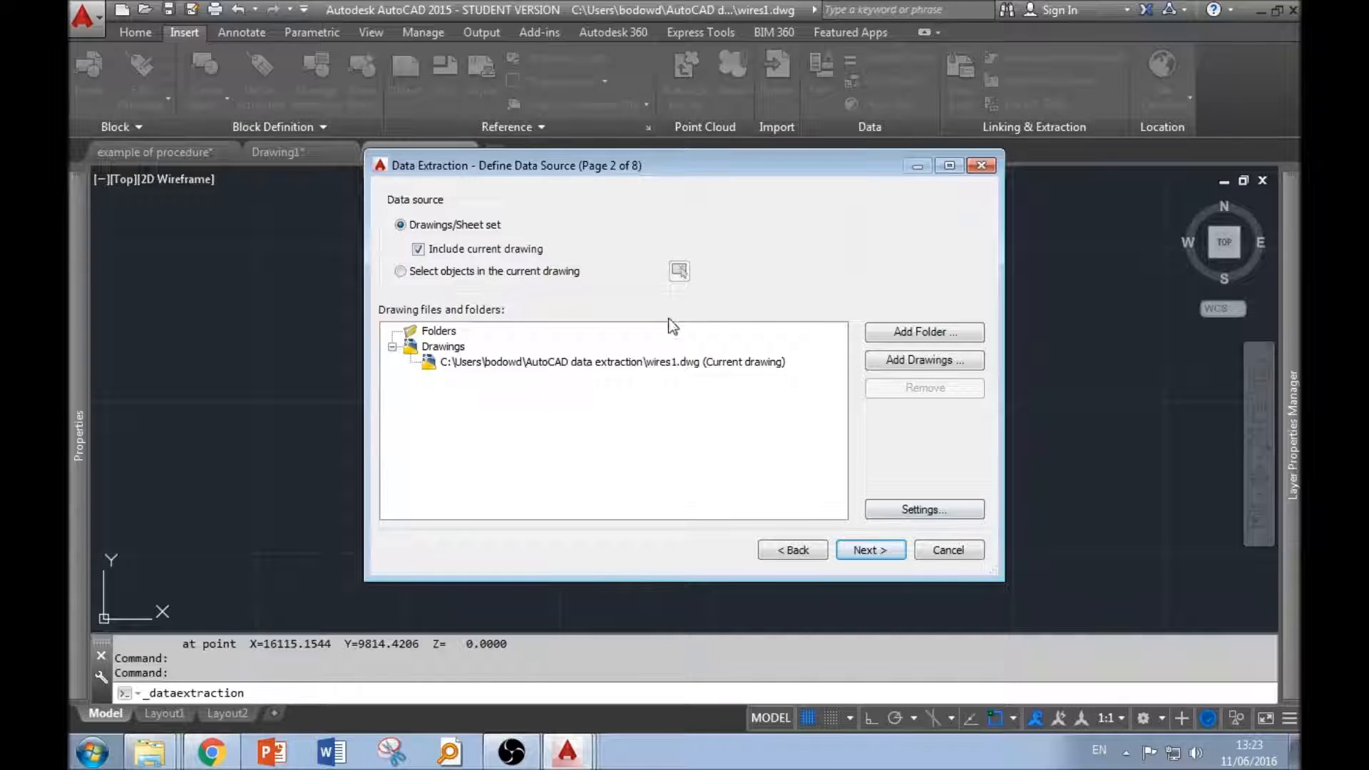
# Limit the extraction source to selected objects, pick the graphene outline, and keep the Polyline object type.
pyautogui.click(449, 271)
pyautogui.click(679, 271)
pyautogui.click(634, 296)
pyautogui.press('Return')
pyautogui.click(871, 550)
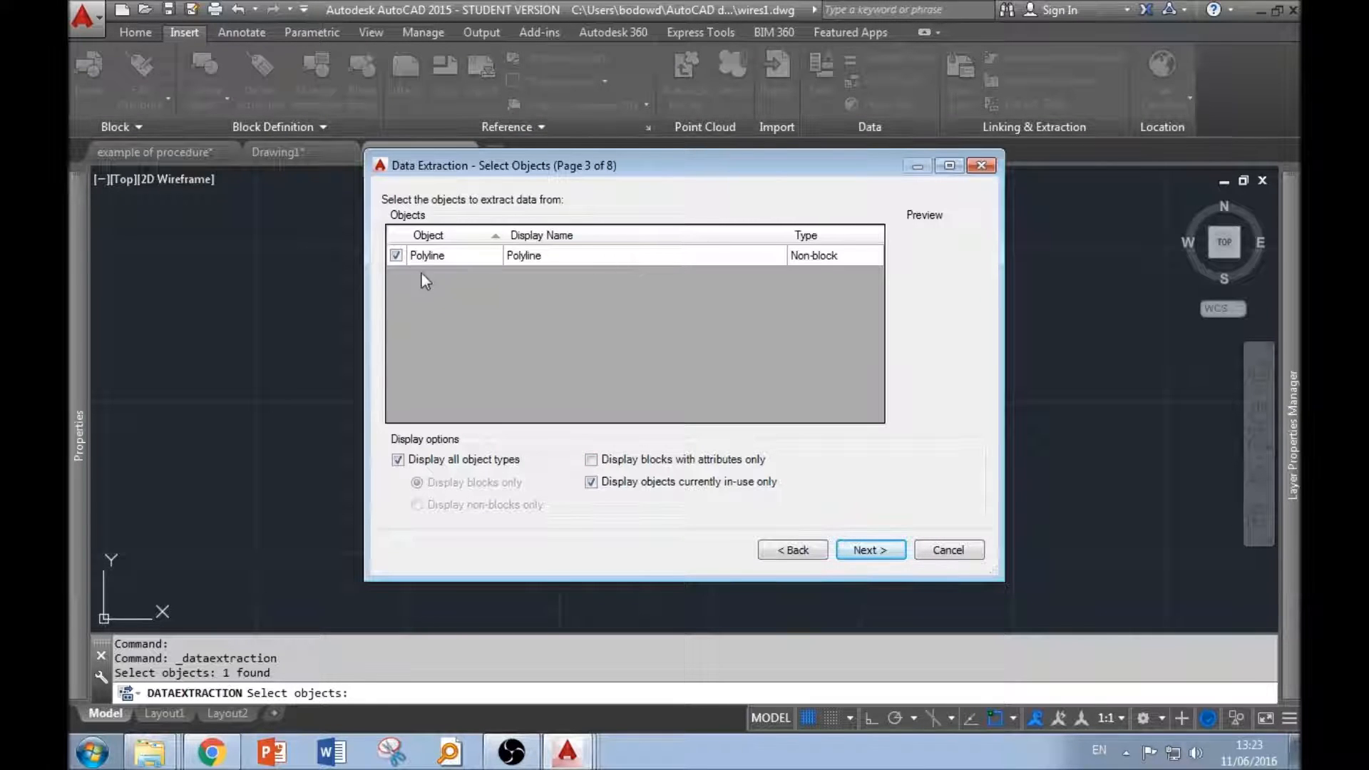
pyautogui.click(873, 550)
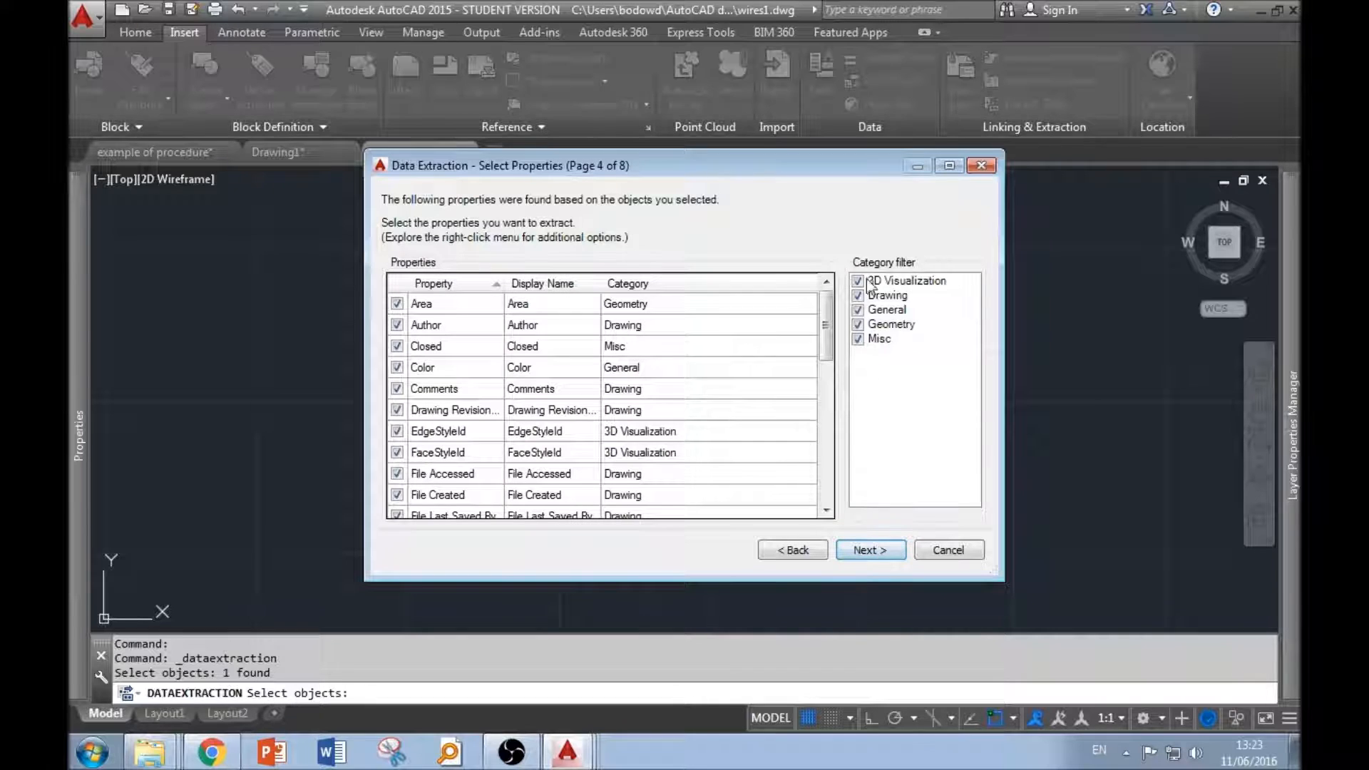
# Filter the extraction properties to the Geometry category and keep only Area, excluding Global Width and Length.
pyautogui.click(858, 339)
pyautogui.click(858, 310)
pyautogui.click(858, 295)
pyautogui.click(858, 281)
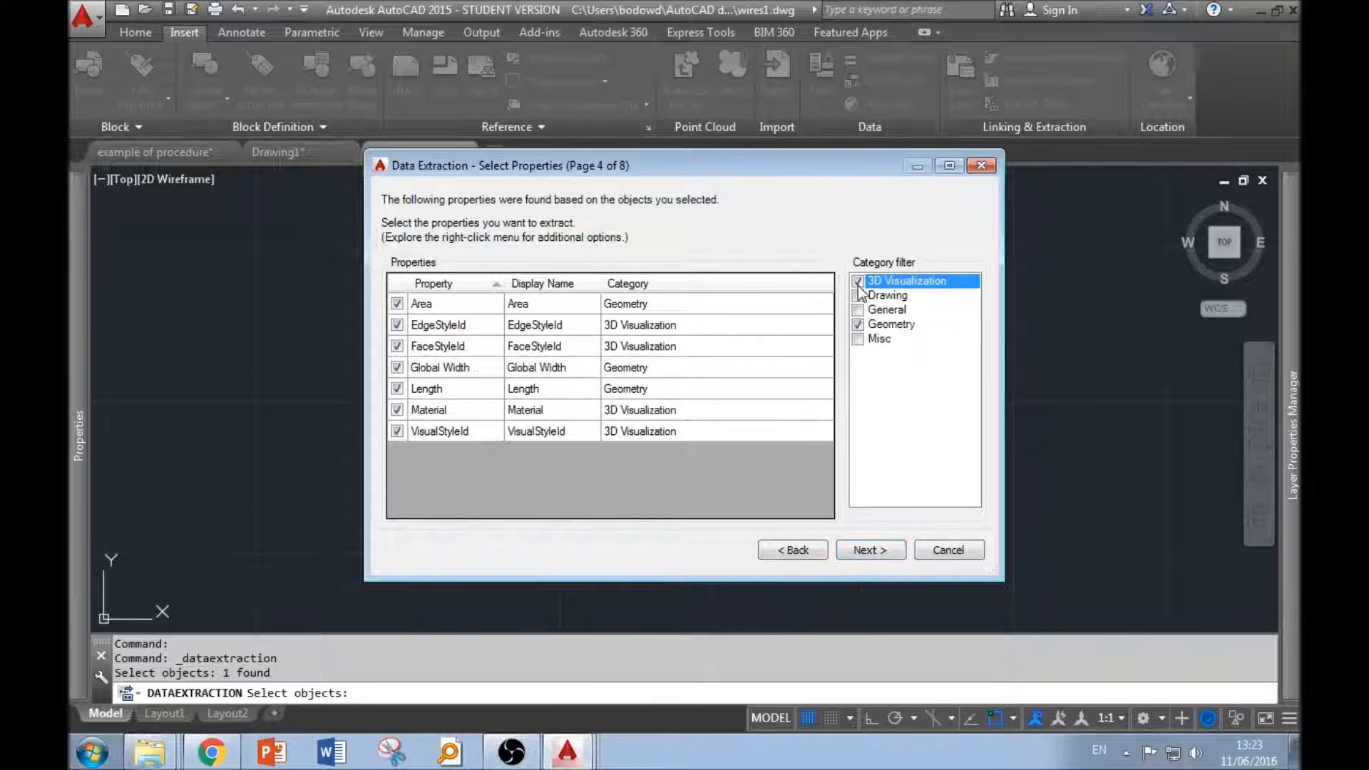
pyautogui.click(397, 325)
pyautogui.click(397, 346)
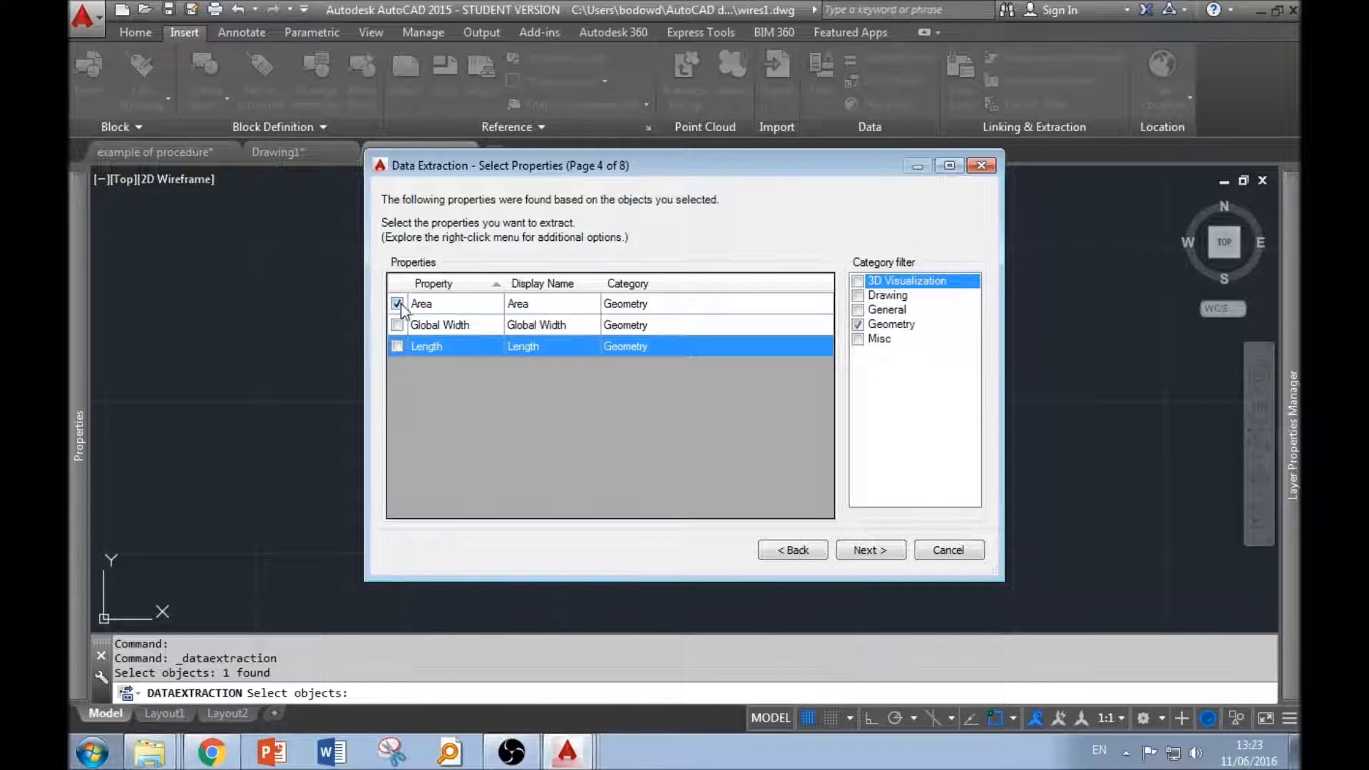
pyautogui.click(876, 553)
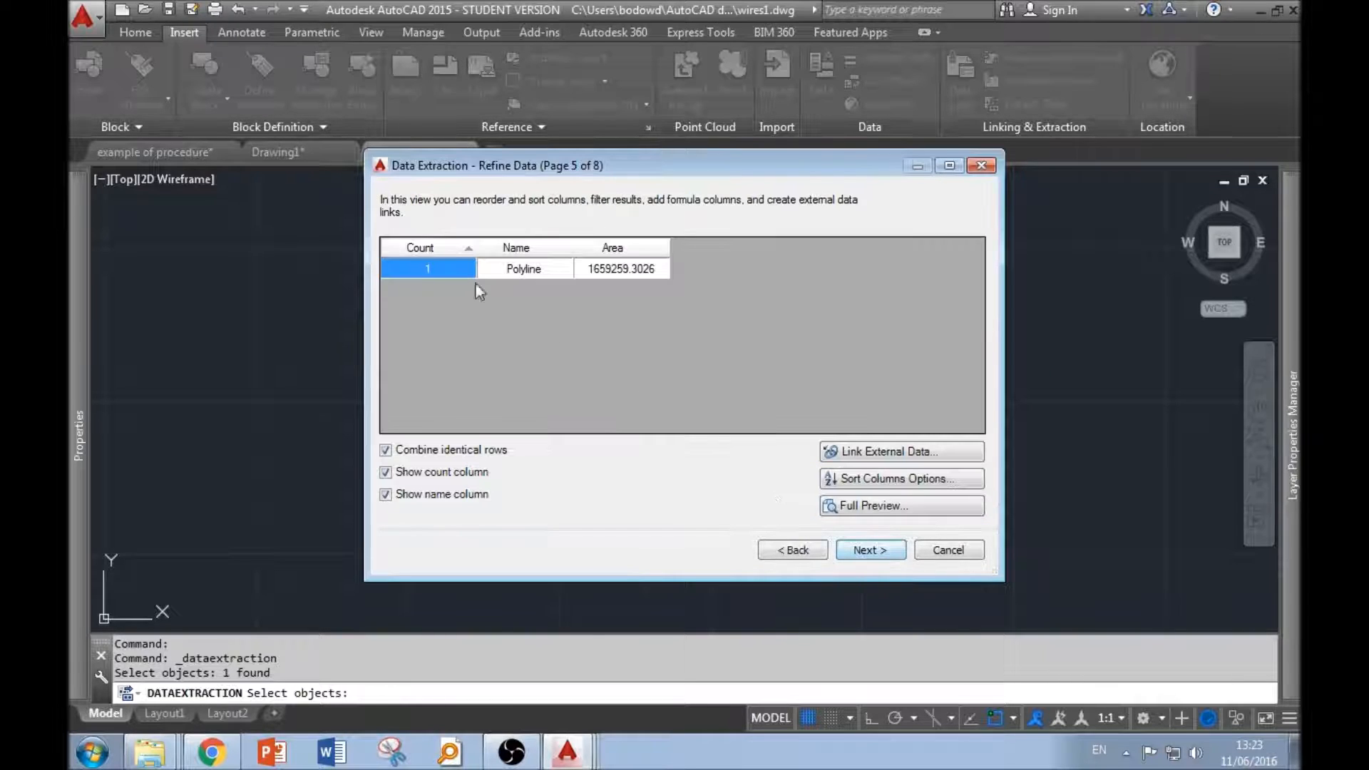
# Hide the count and name columns from the extracted data and accept the refined table.
pyautogui.click(387, 472)
pyautogui.click(388, 496)
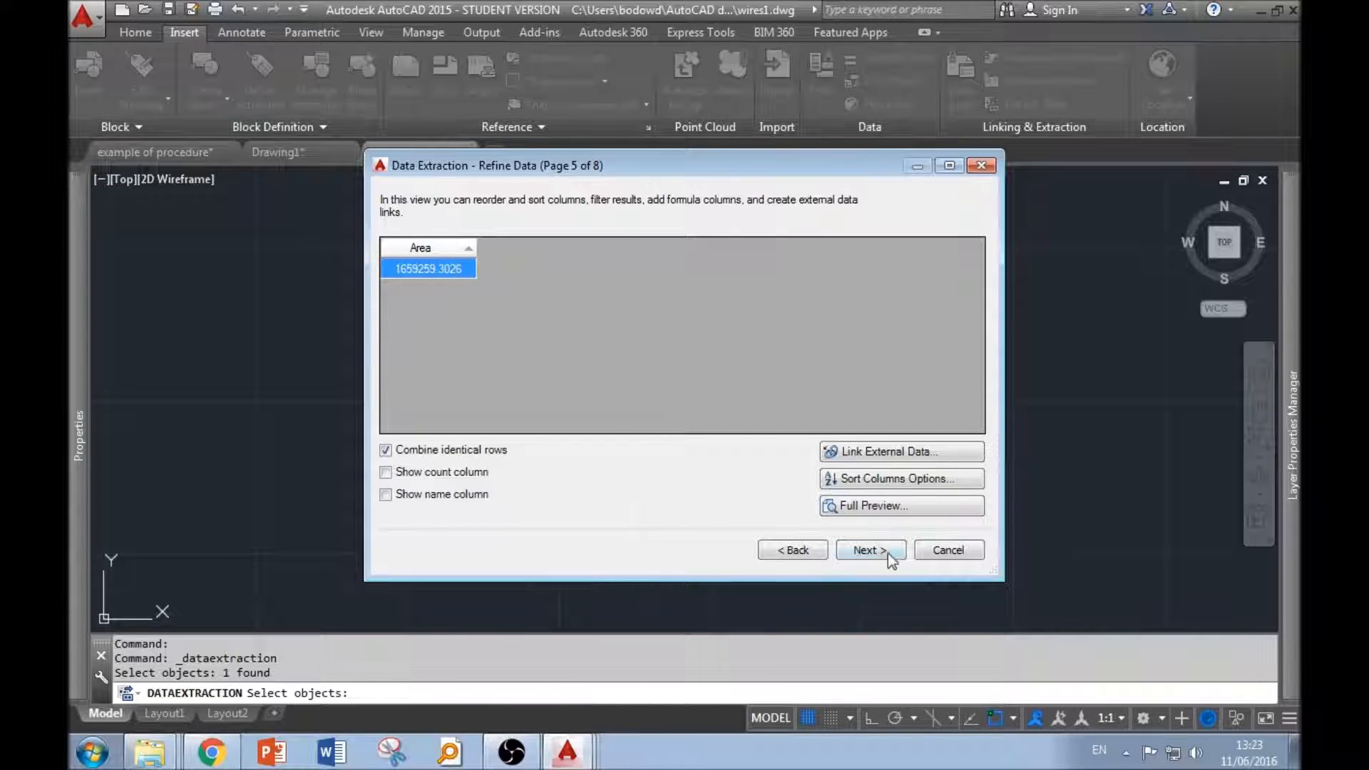
pyautogui.click(885, 552)
# Output the extracted data to an external text file named area1.txt in the AutoCAD data extraction folder, and finish the extraction.
pyautogui.click(439, 257)
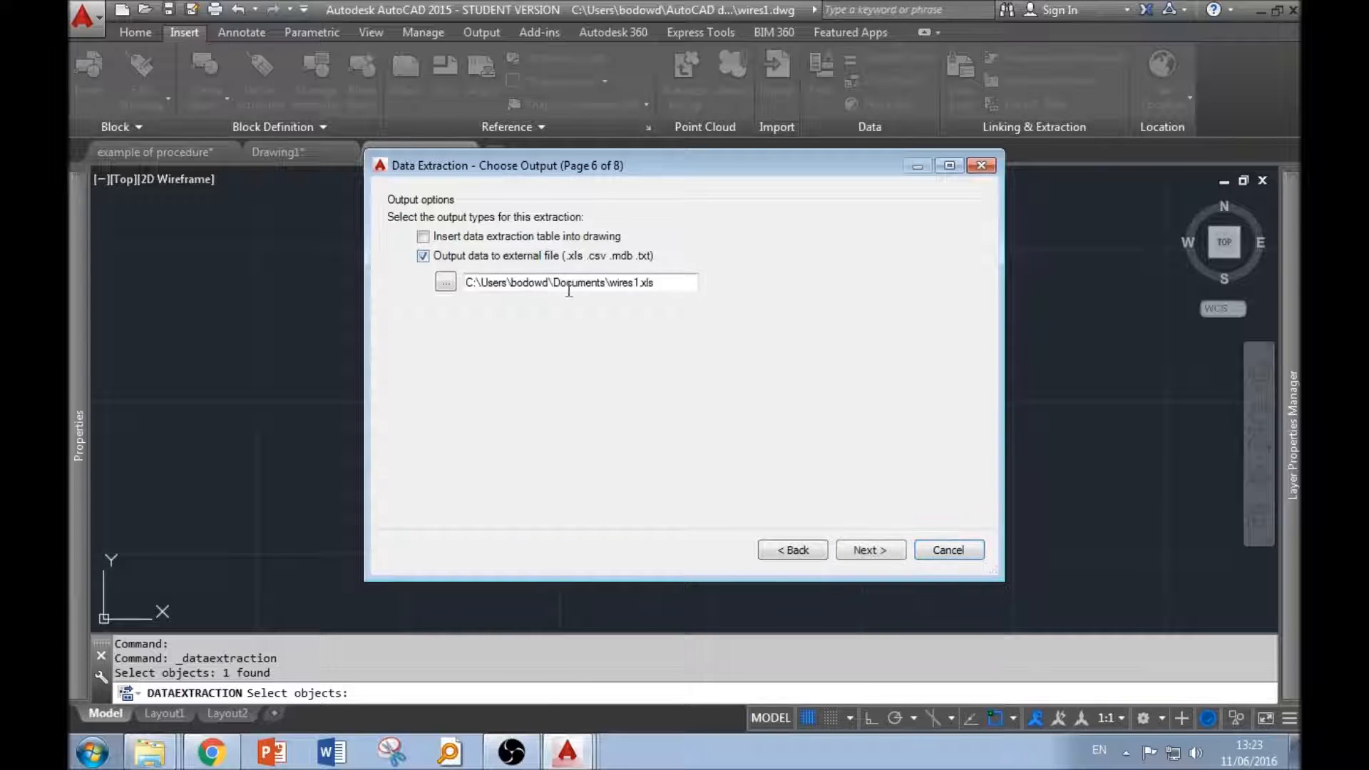
pyautogui.click(446, 283)
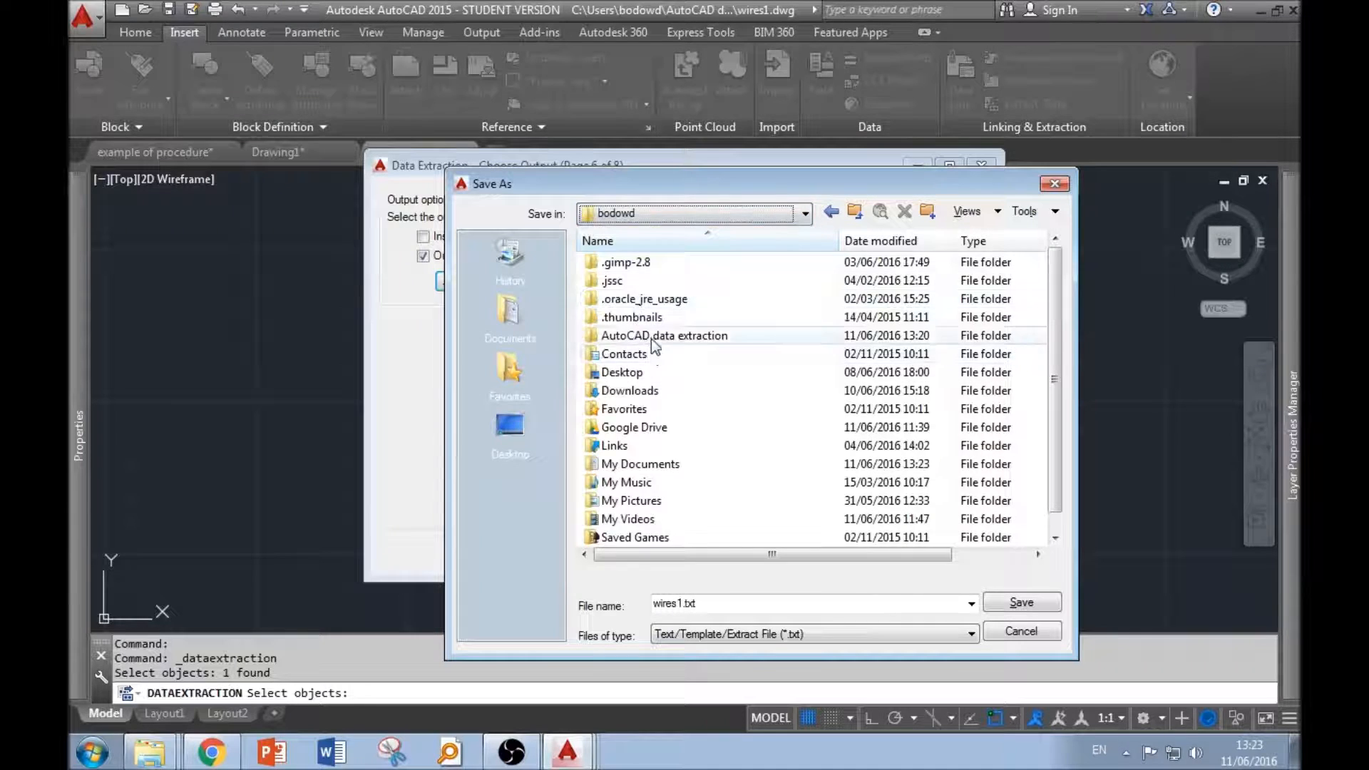
pyautogui.doubleClick(652, 341)
pyautogui.moveTo(674, 605); pyautogui.dragTo(651, 605)
pyautogui.write('area')
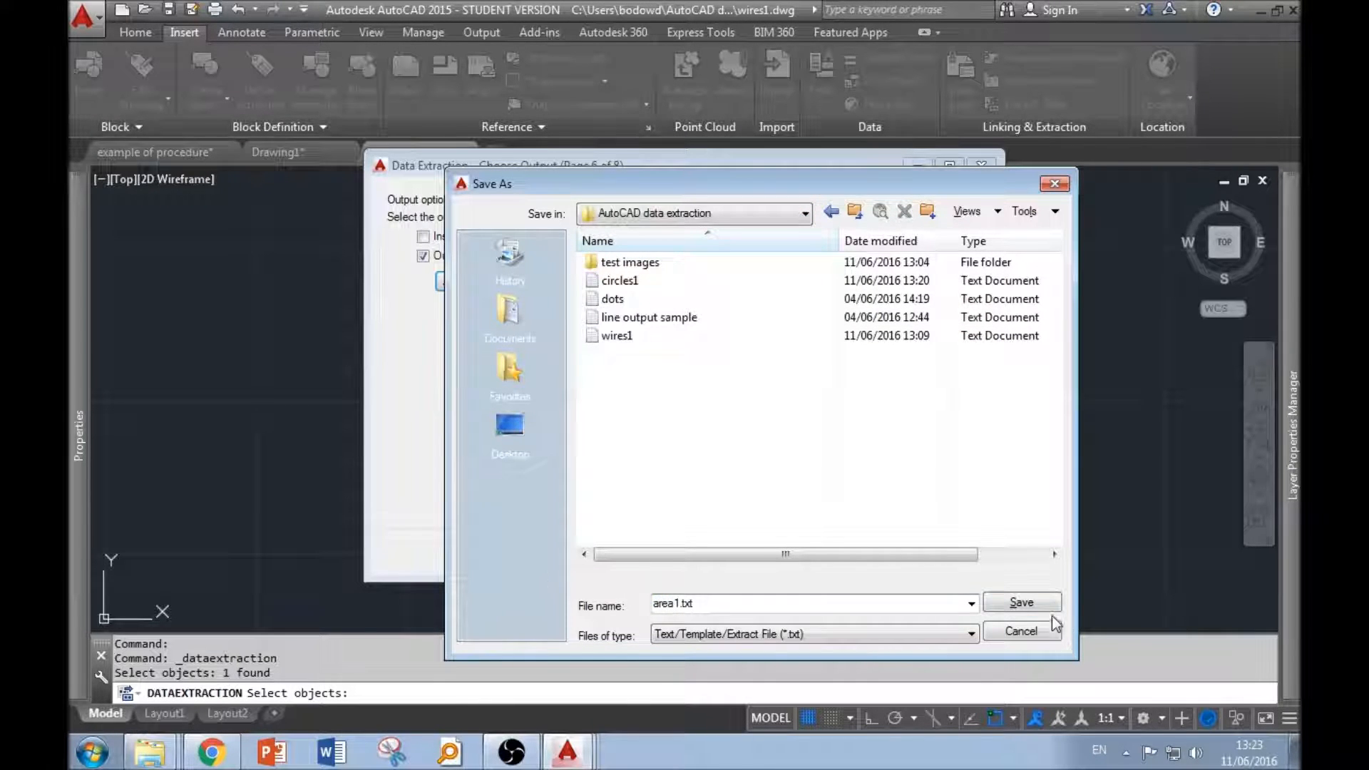
pyautogui.click(1021, 602)
pyautogui.click(868, 550)
pyautogui.click(871, 550)
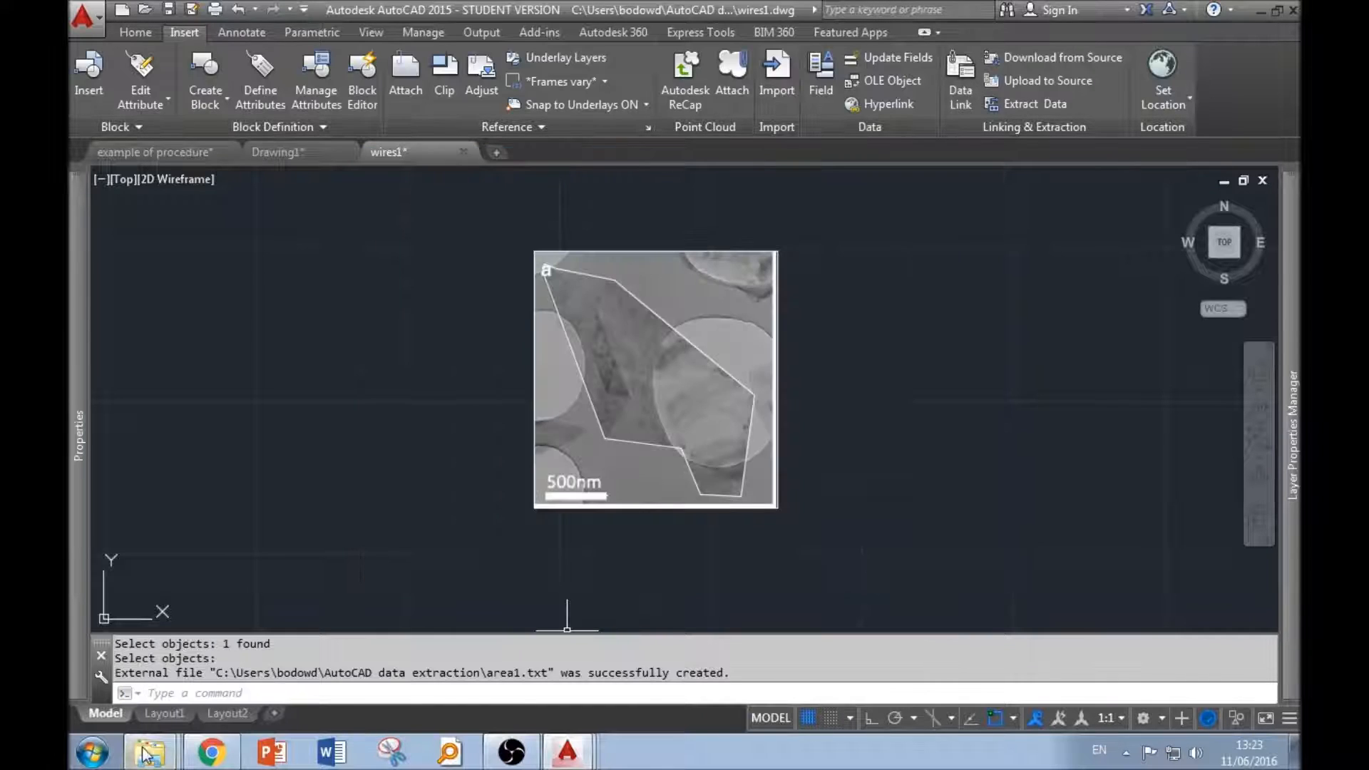
# Open the area1 text file in File Explorer, review the extracted area, close it, and return to AutoCAD.
pyautogui.click(150, 752)
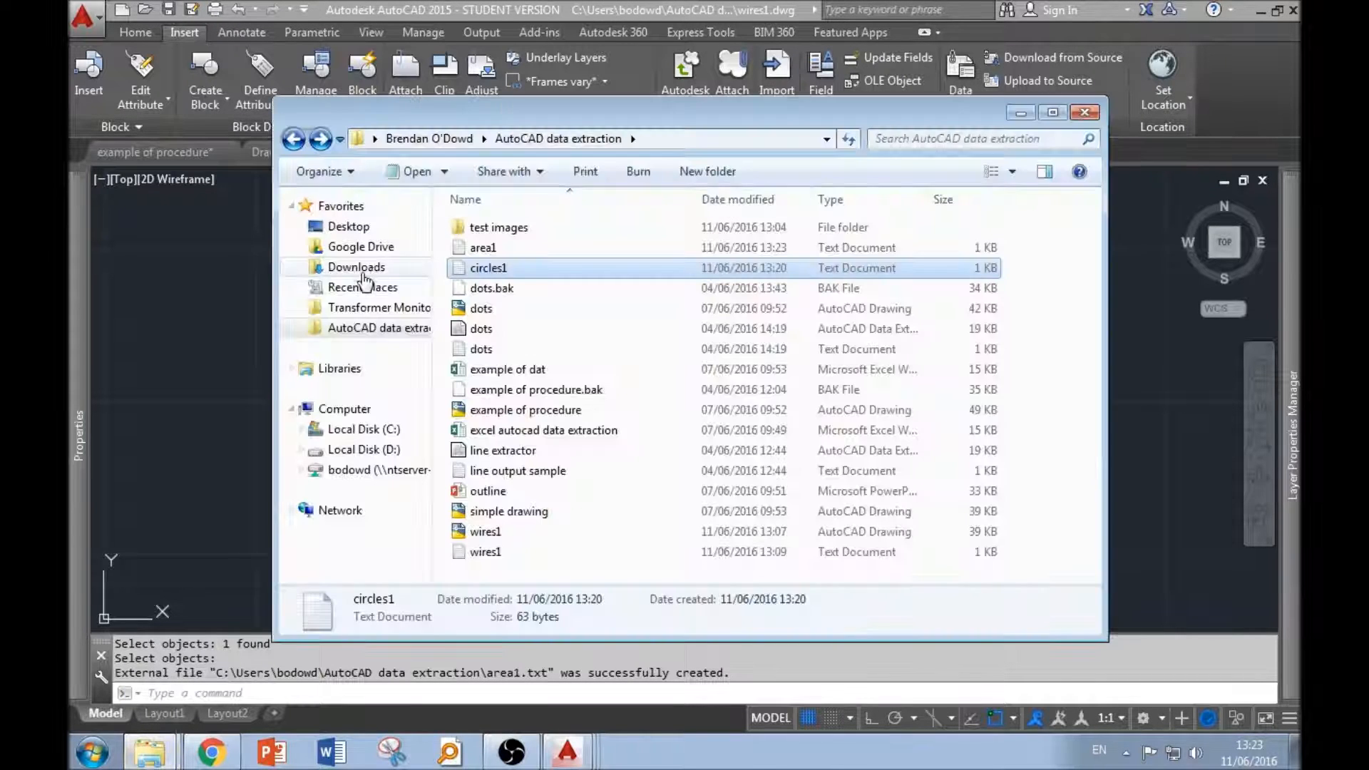
pyautogui.doubleClick(482, 247)
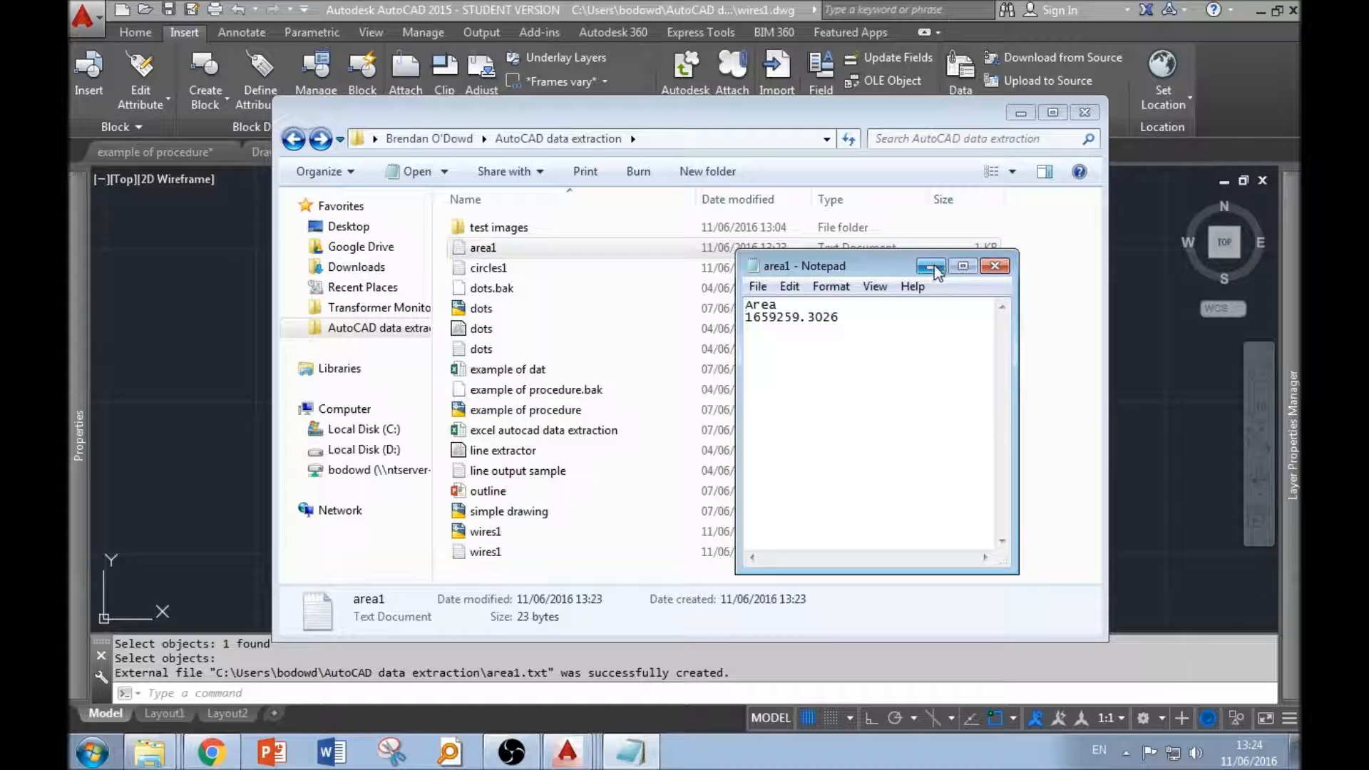
pyautogui.click(995, 266)
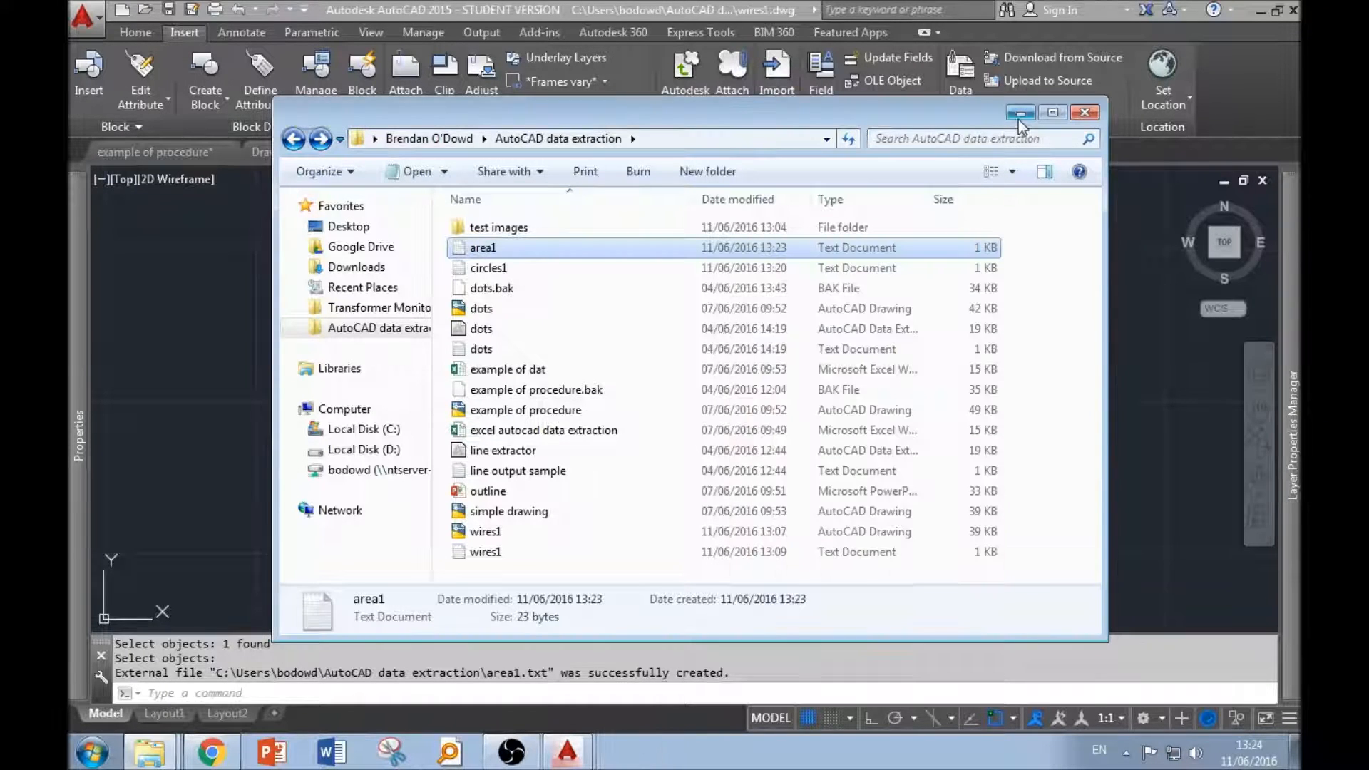
pyautogui.click(1021, 114)
# Attach the ellipses image from the test images folder and place it in an empty area of the drawing.
pyautogui.scroll(-4, 435, 346)
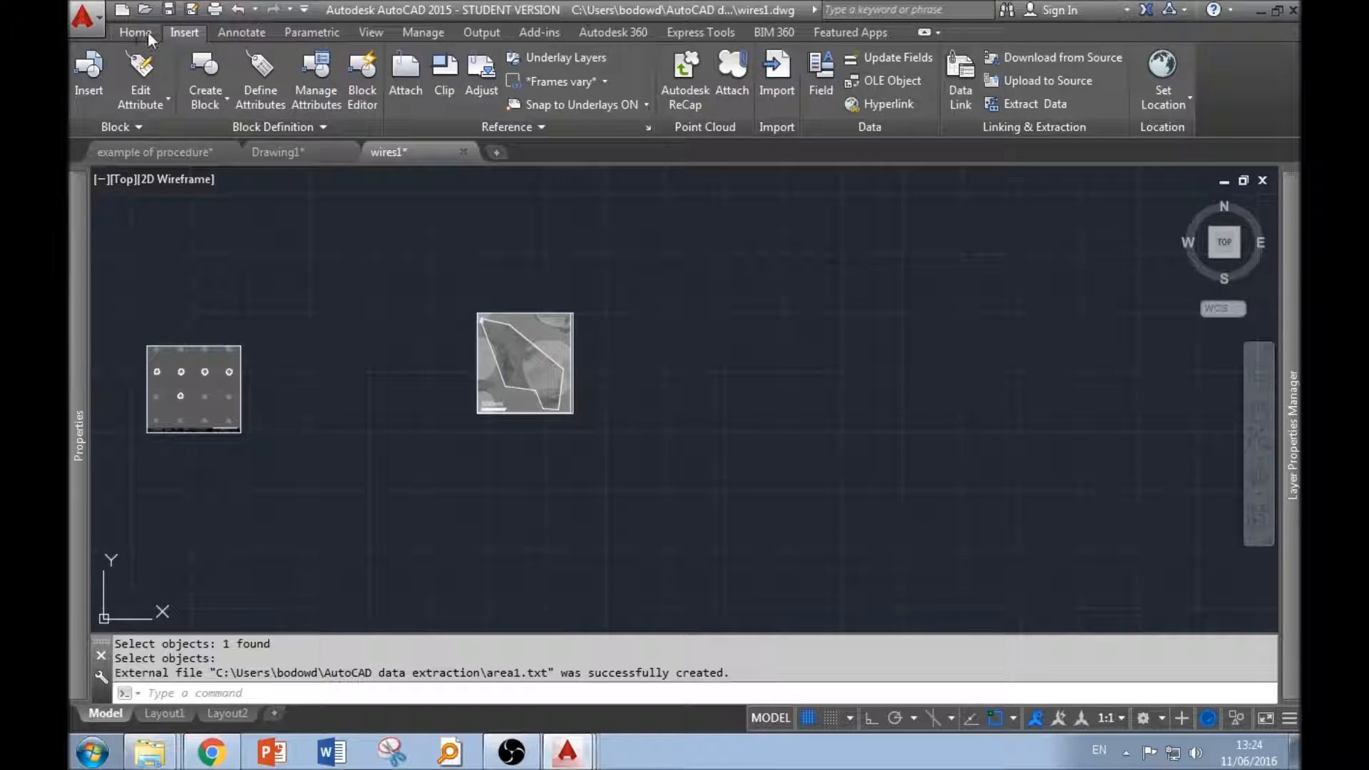
pyautogui.click(421, 79)
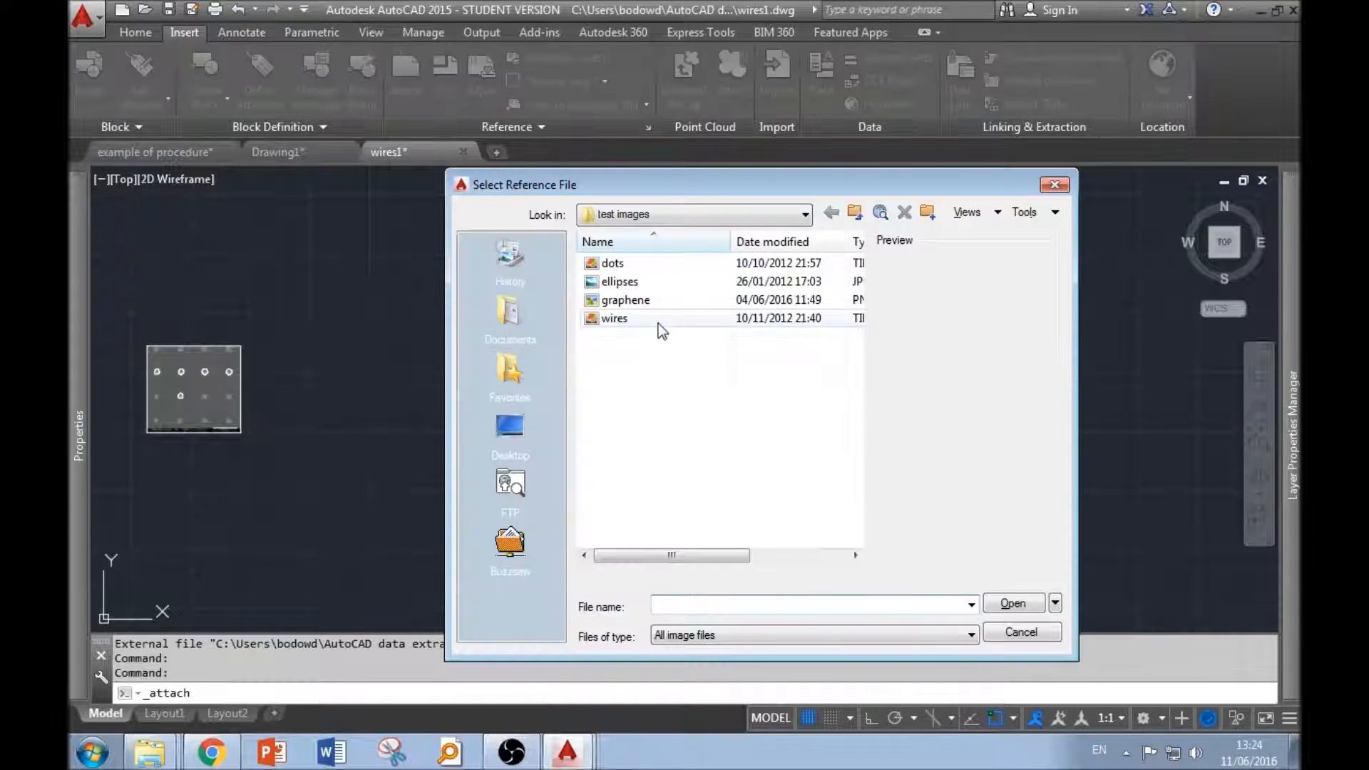
pyautogui.click(635, 283)
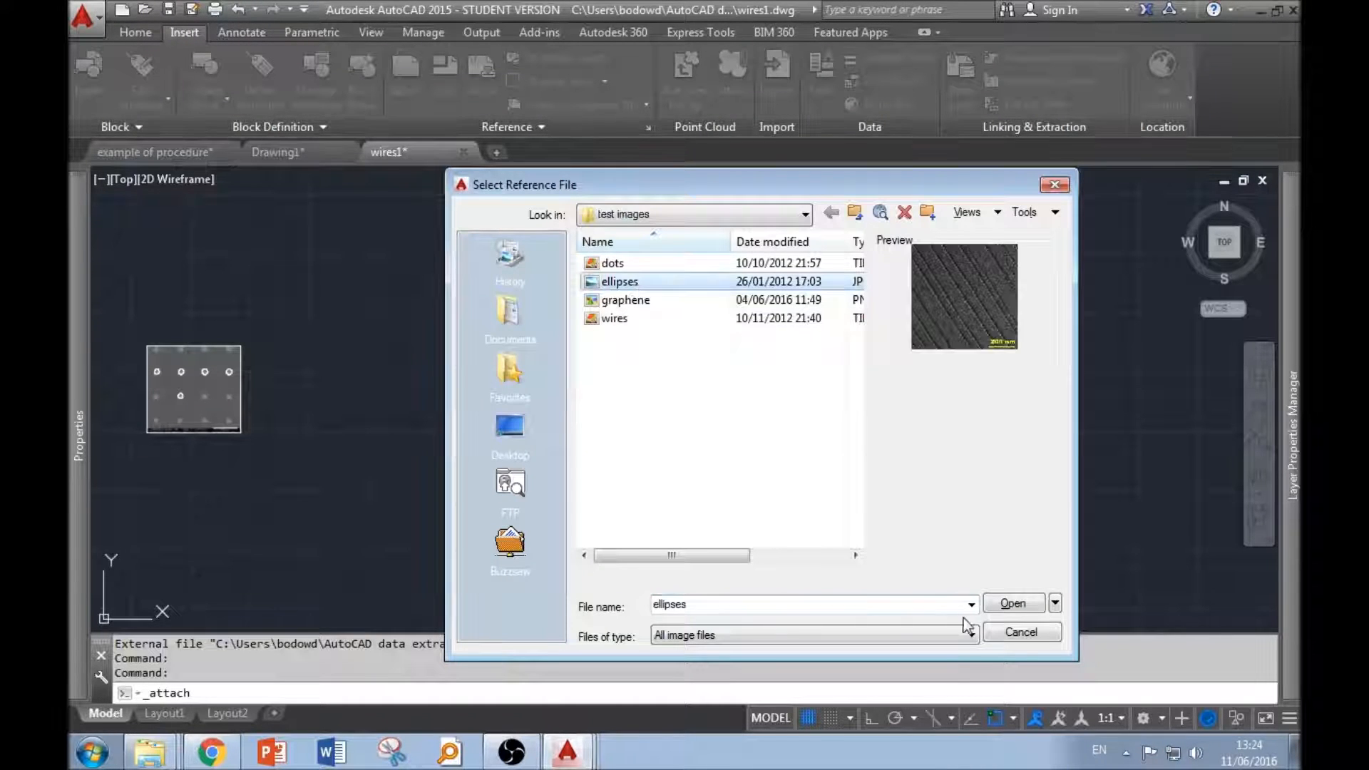
pyautogui.click(1013, 604)
pyautogui.click(701, 516)
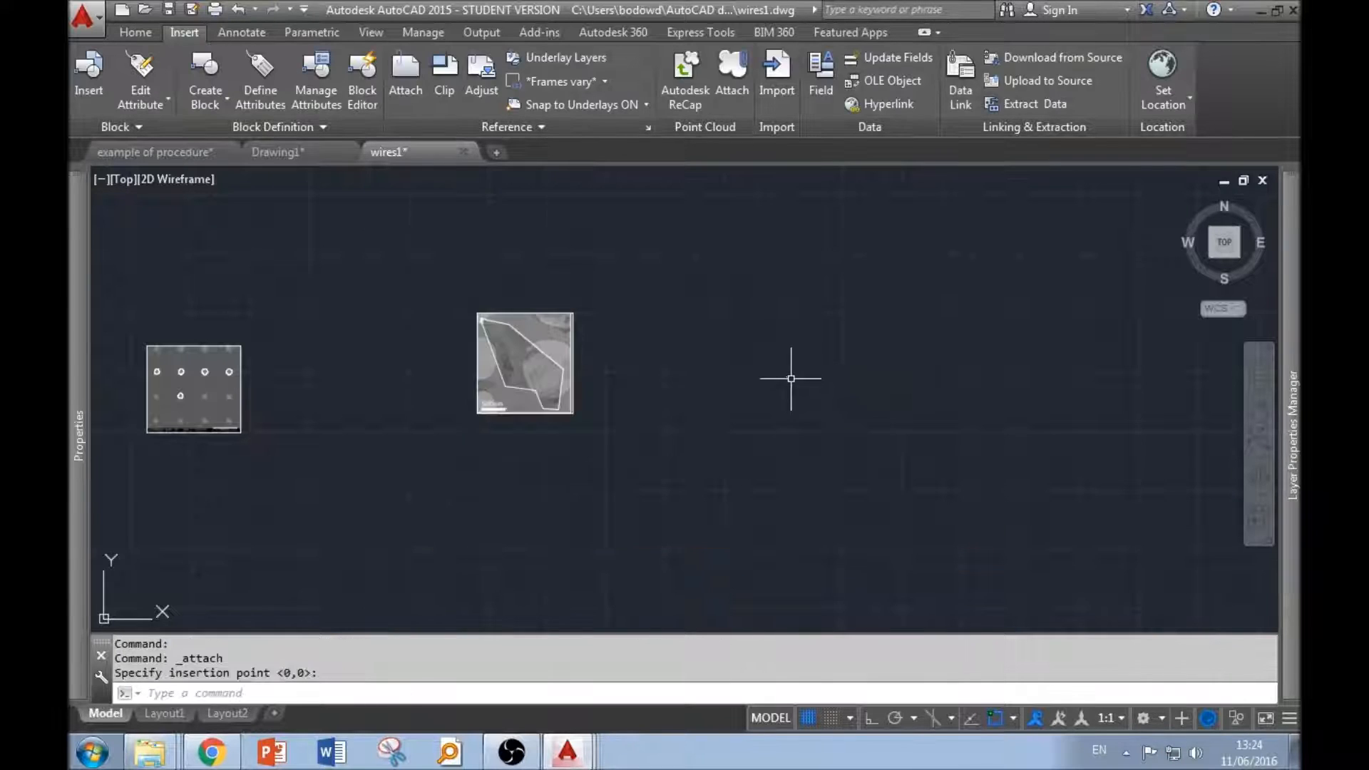
# Draw a horizontal line with ortho on along the full length of the ellipses image's 200 nm scale bar.
pyautogui.scroll(10, 657, 394)
pyautogui.moveTo(524, 583); pyautogui.dragTo(593, 456, button='middle')
pyautogui.scroll(10, 568, 499)
pyautogui.moveTo(704, 509); pyautogui.dragTo(634, 315, button='middle')
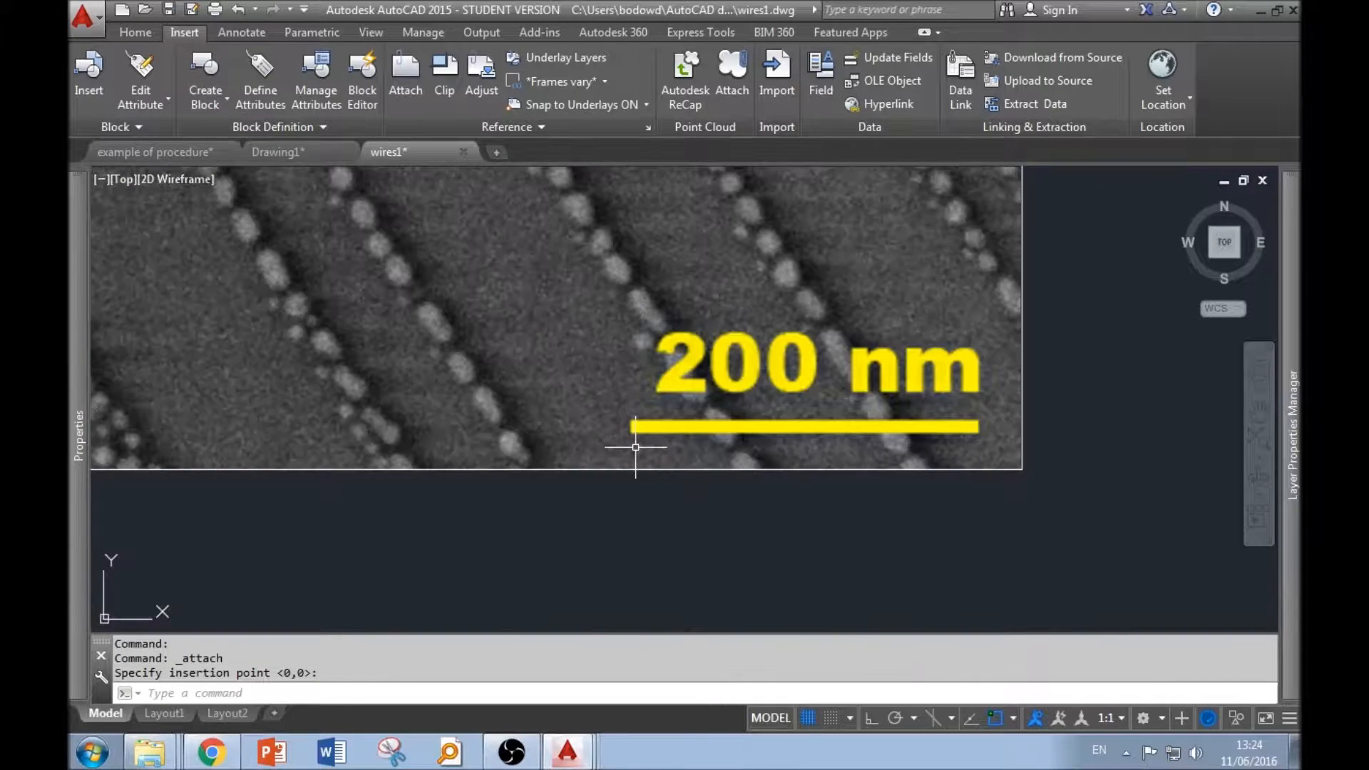
pyautogui.write('l')
pyautogui.press('Return')
pyautogui.scroll(10, 632, 427)
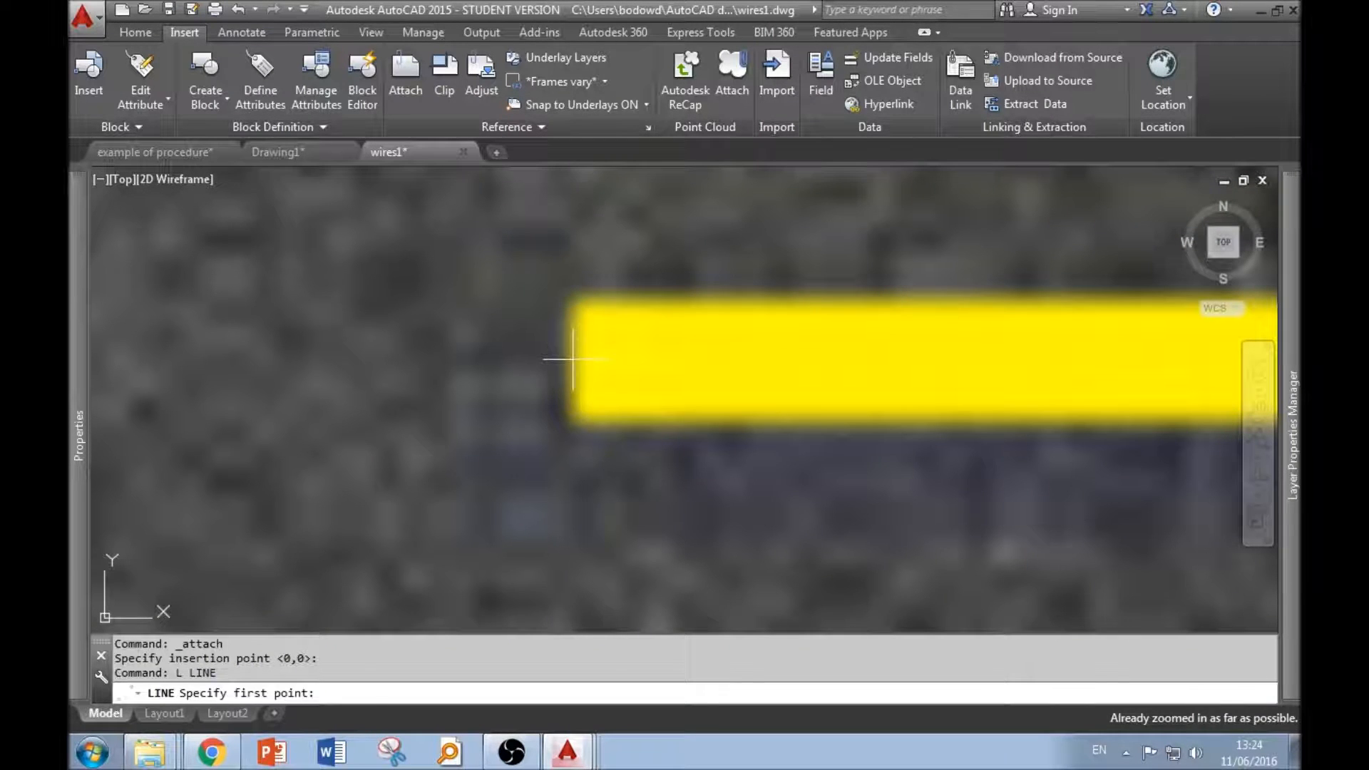
pyautogui.click(573, 359)
pyautogui.scroll(-5, 399, 414)
pyautogui.press('F8')
pyautogui.scroll(-6, 415, 460)
pyautogui.scroll(6, 559, 471)
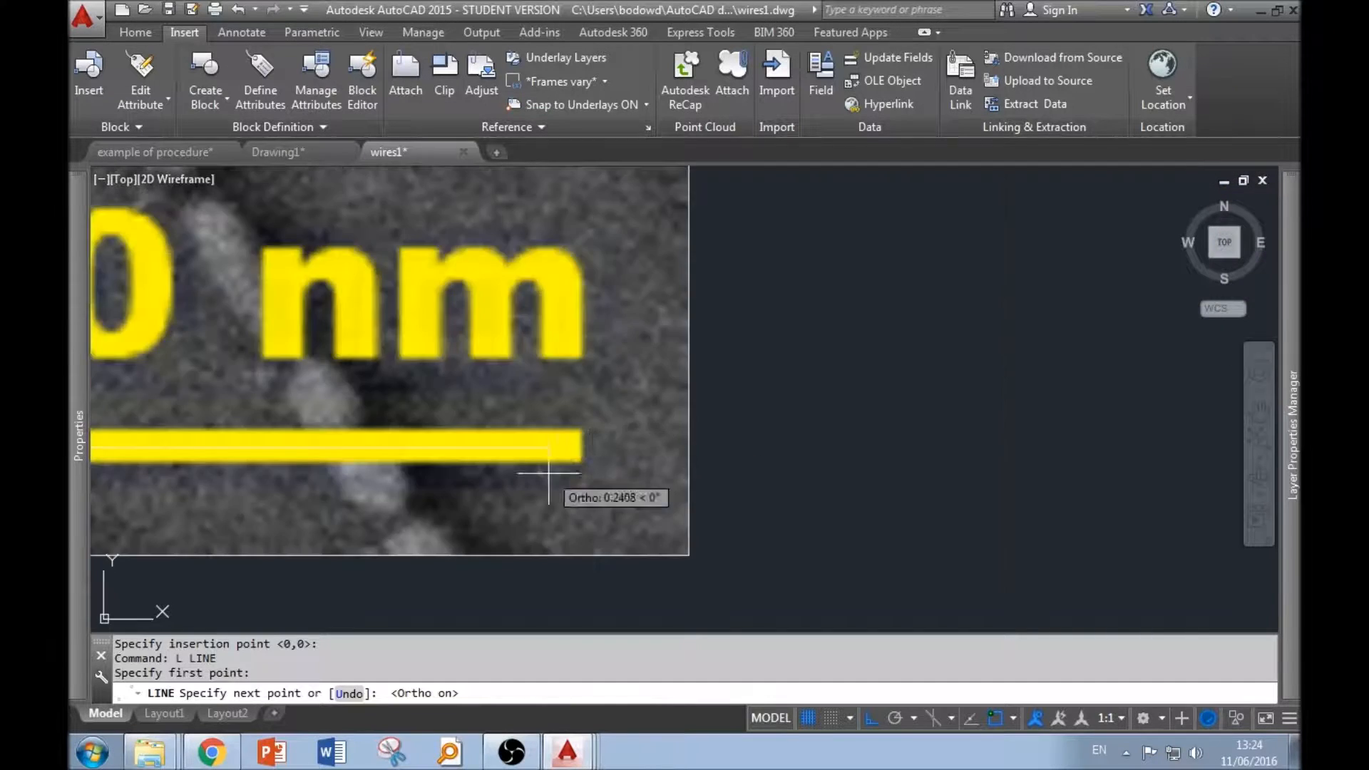
pyautogui.scroll(5, 558, 471)
pyautogui.click(667, 371)
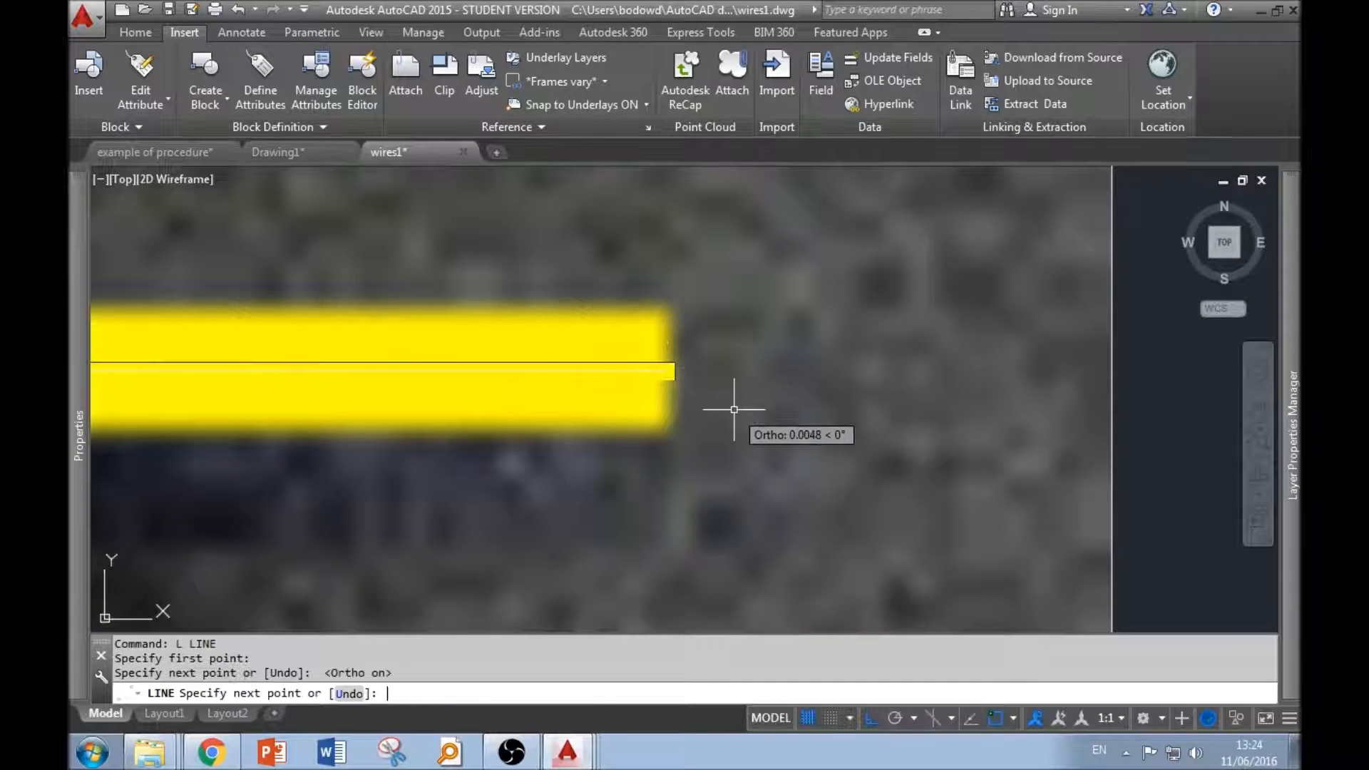
pyautogui.press('Return')
# Scale the ellipses image and its scale bar line by reference from the bar's right end, giving the bar a new length of 200.
pyautogui.scroll(-9, 788, 407)
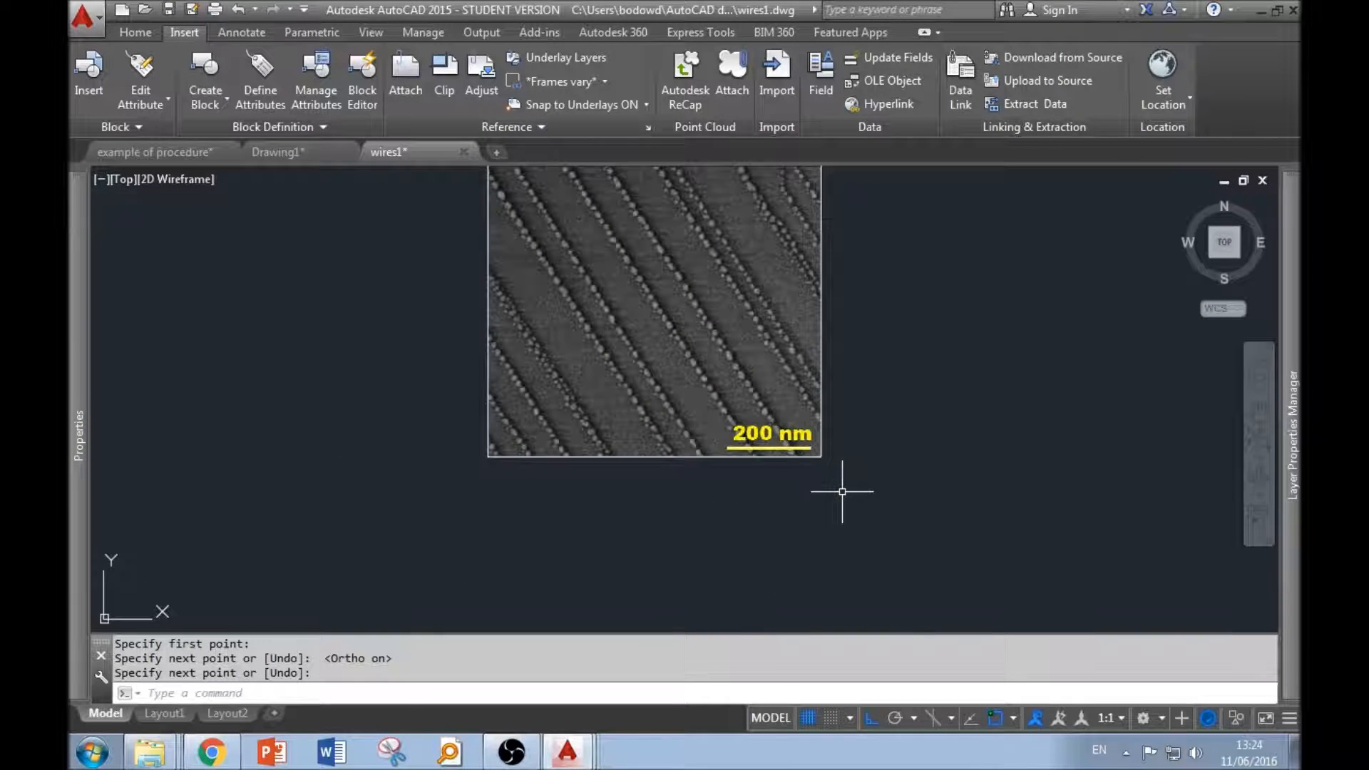
pyautogui.write('sc')
pyautogui.press('Return')
pyautogui.click(907, 402)
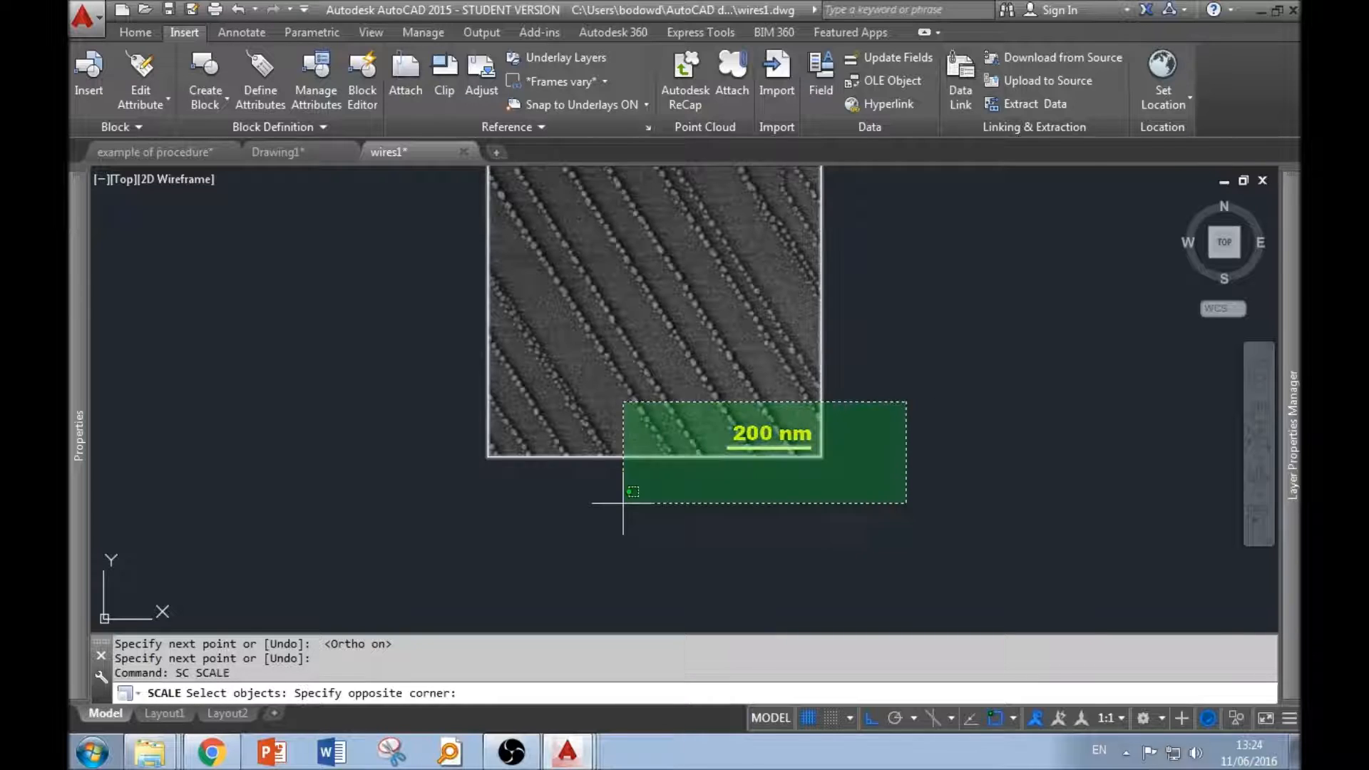
pyautogui.click(623, 504)
pyautogui.press('Return')
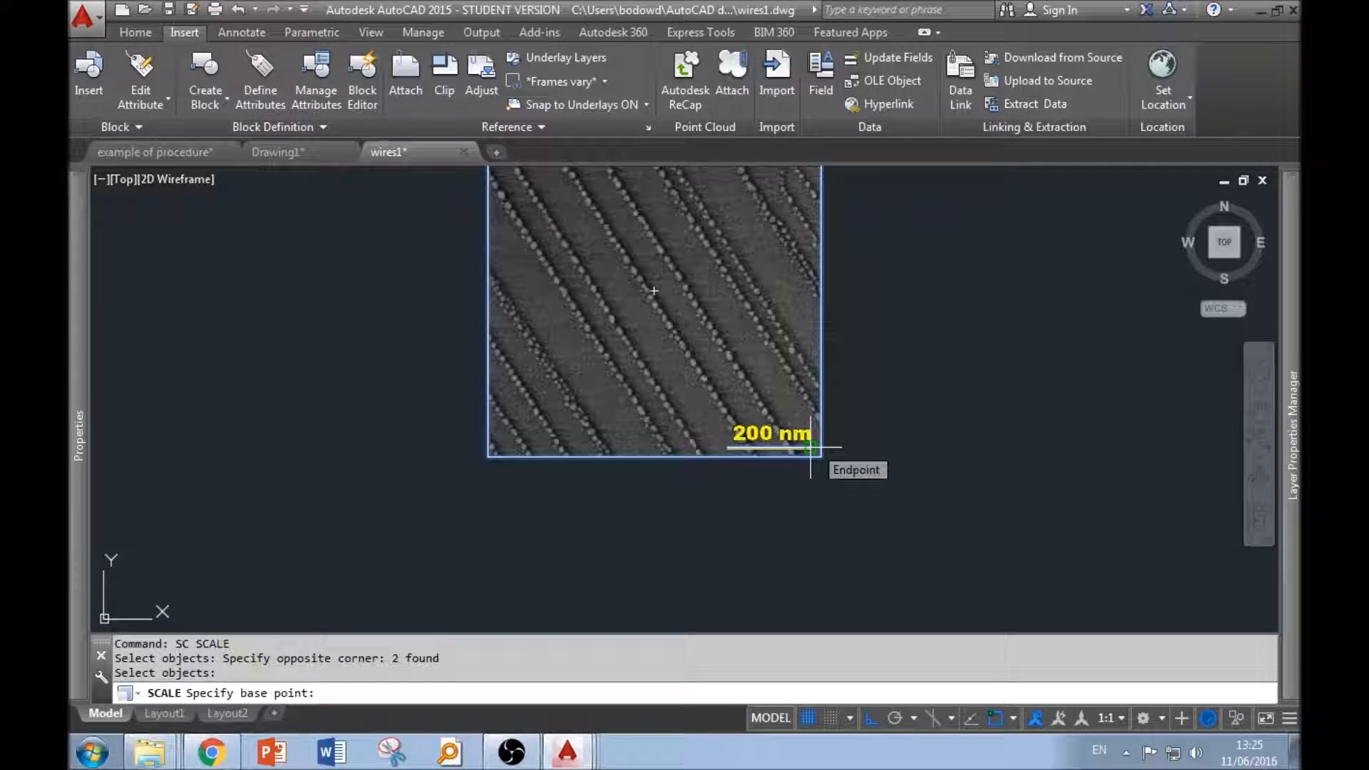
pyautogui.click(811, 447)
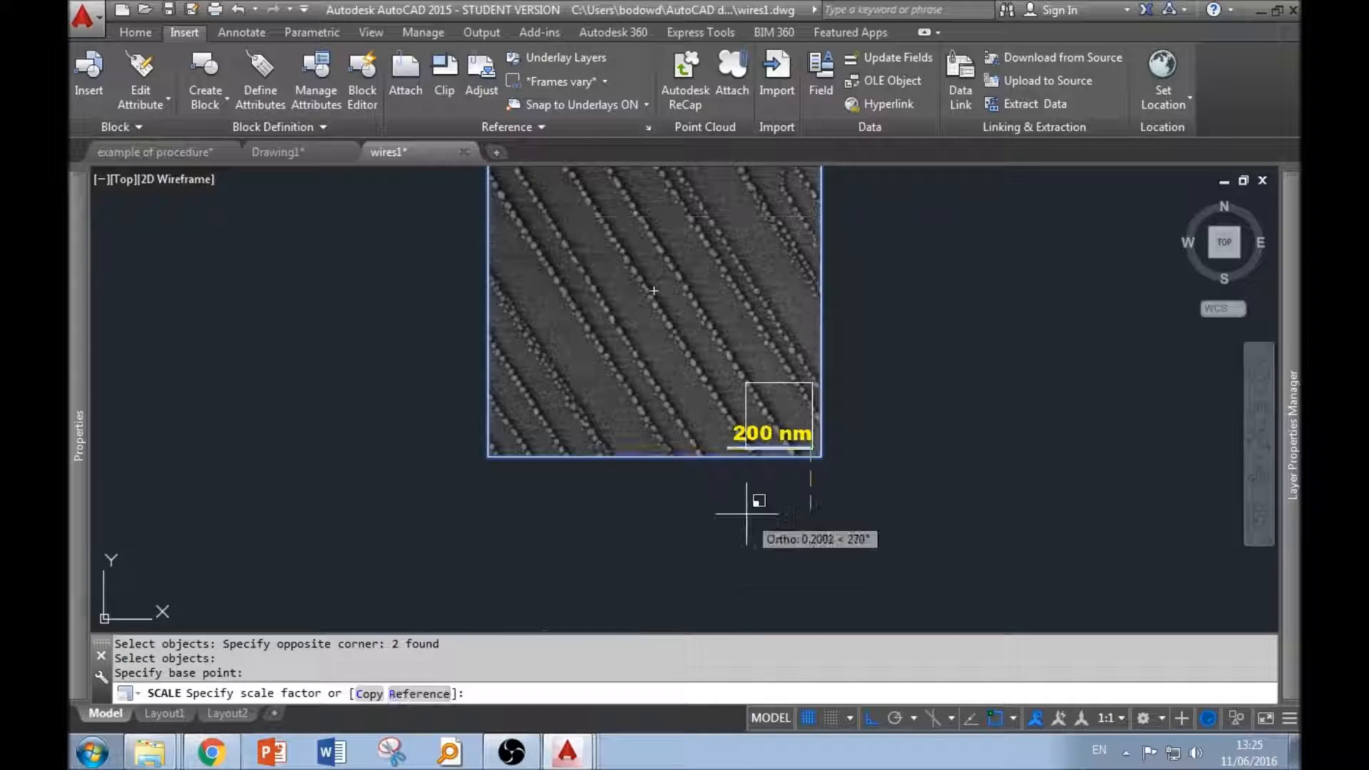
pyautogui.write('r')
pyautogui.press('Return')
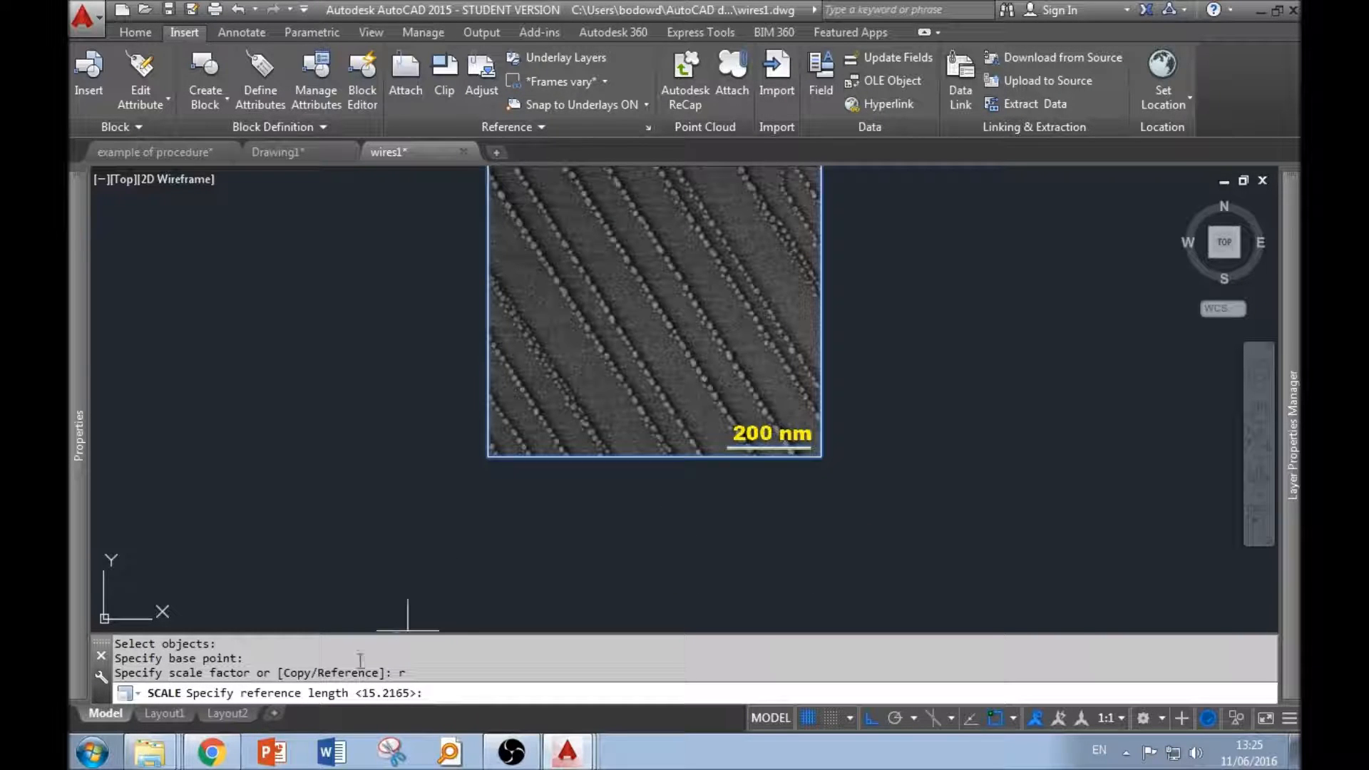
pyautogui.click(811, 448)
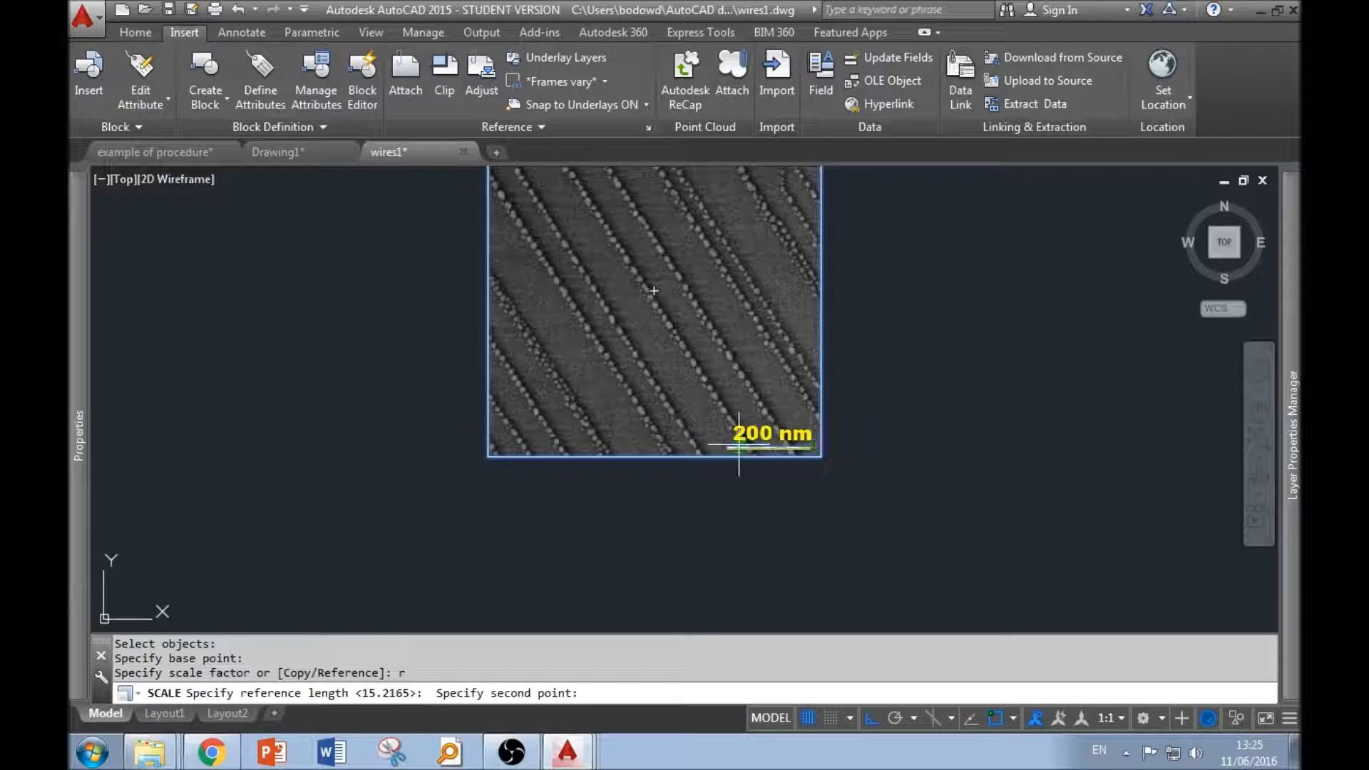
pyautogui.click(733, 448)
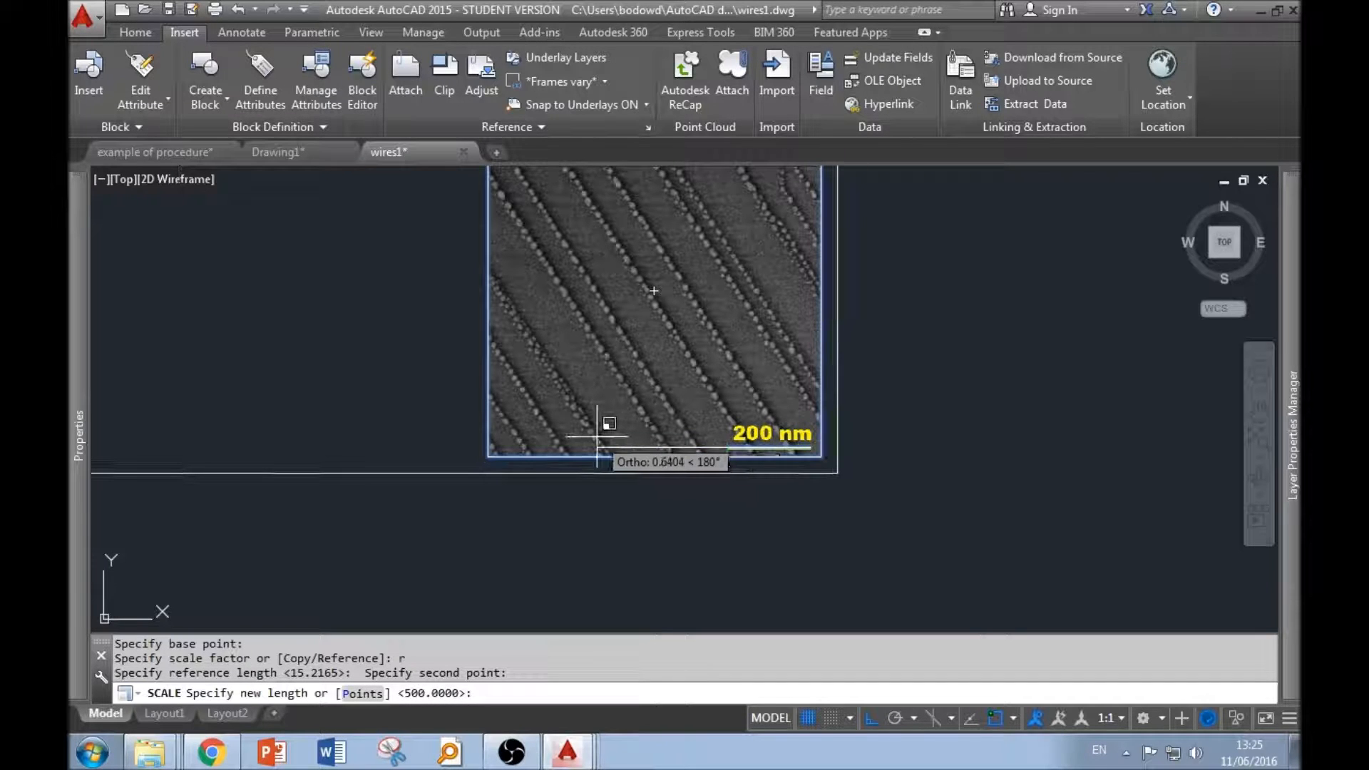
pyautogui.write('200')
pyautogui.press('Return')
# Draw a diagonal guide line with ortho off along one of the central rows of particles in the ellipses image.
pyautogui.scroll(-6, 764, 489)
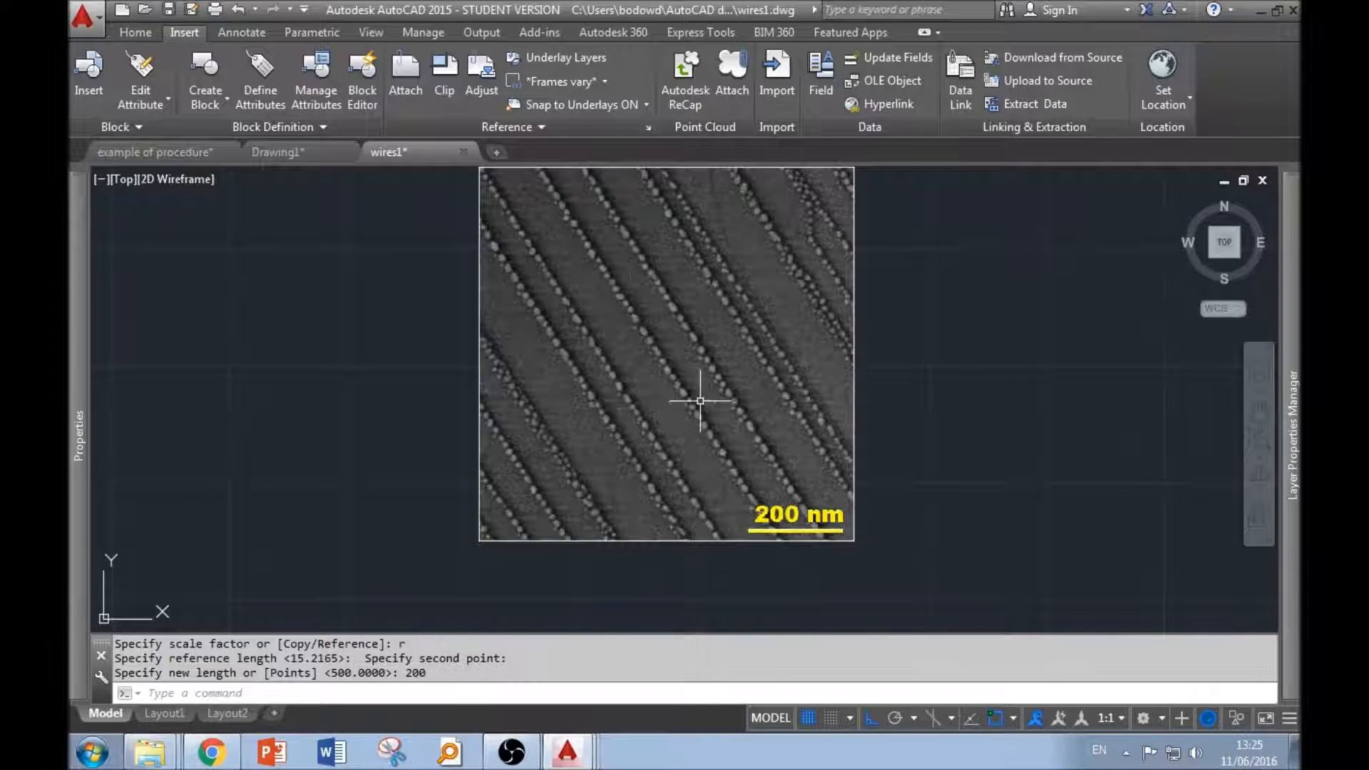
pyautogui.moveTo(657, 323); pyautogui.dragTo(636, 361, button='middle')
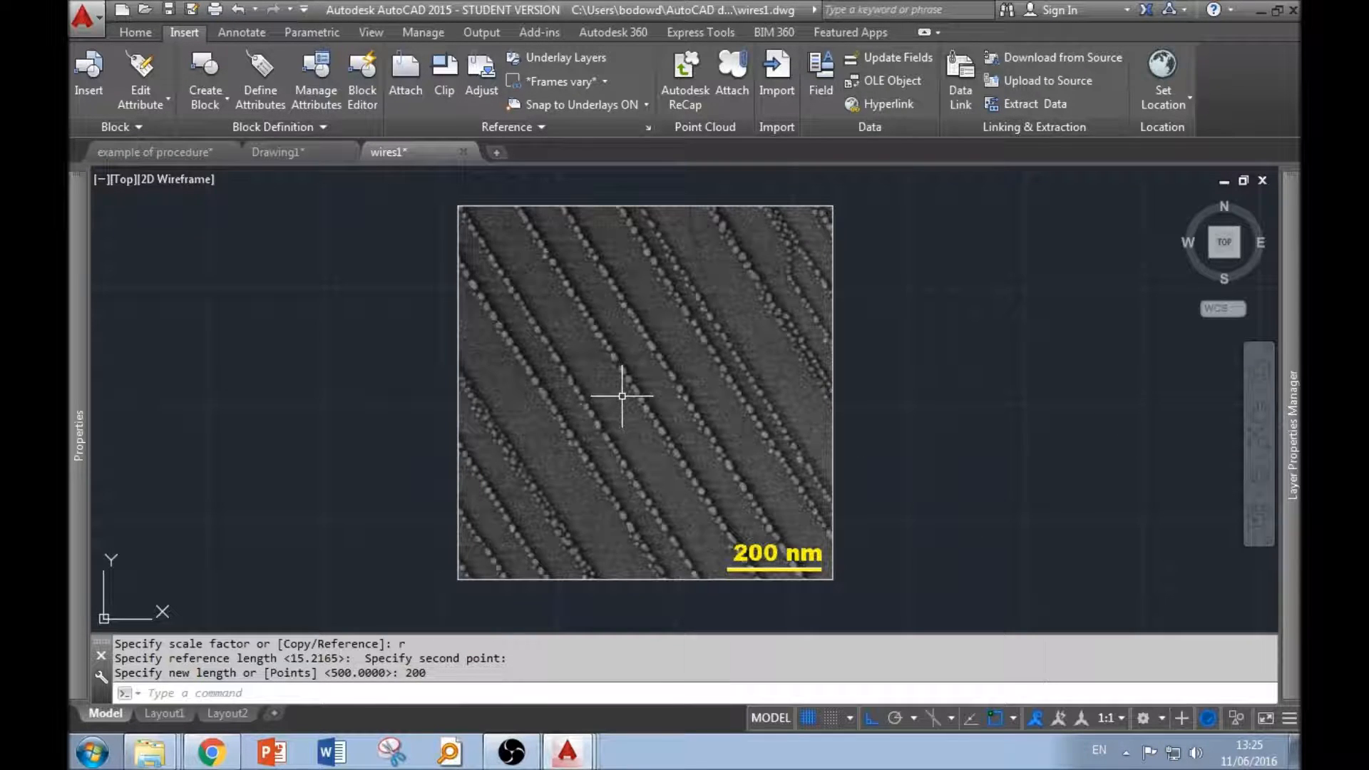
pyautogui.write('l')
pyautogui.press('Return')
pyautogui.click(545, 250)
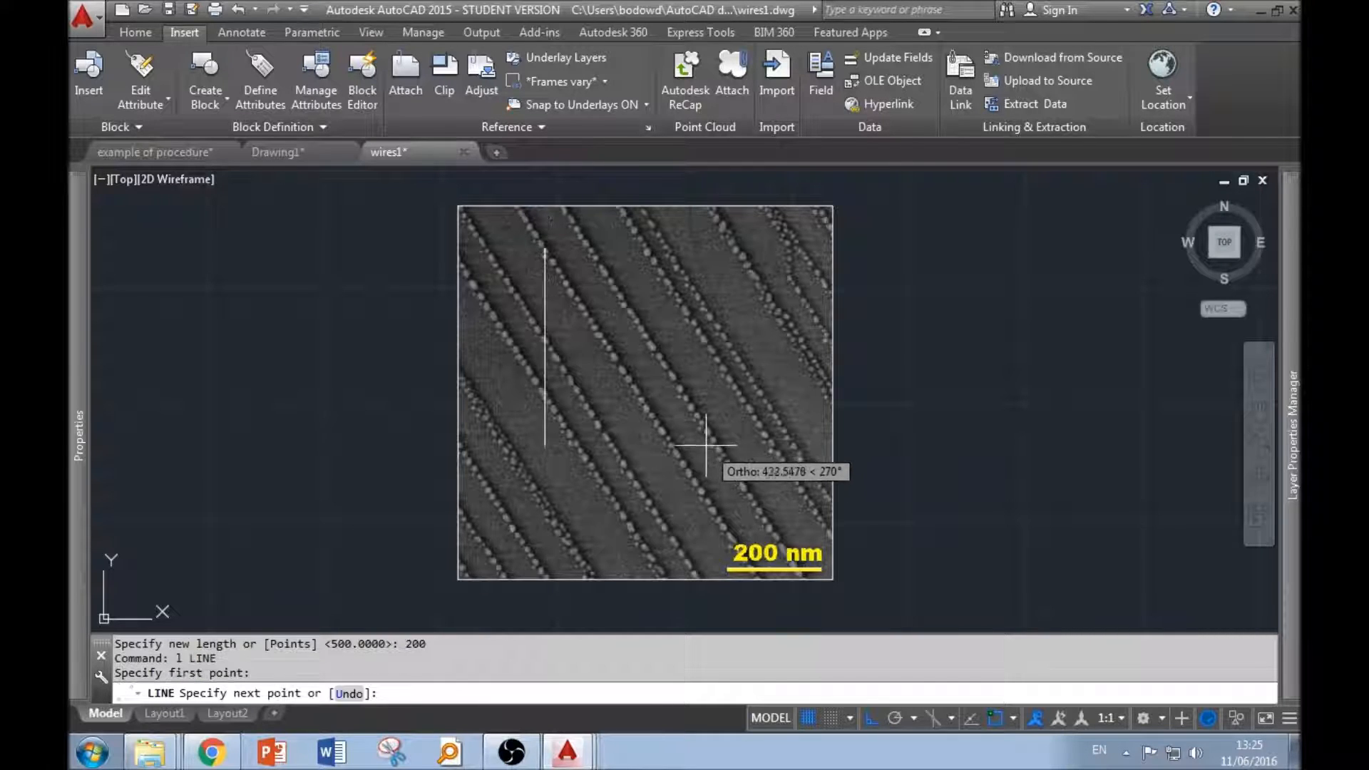
pyautogui.press('F8')
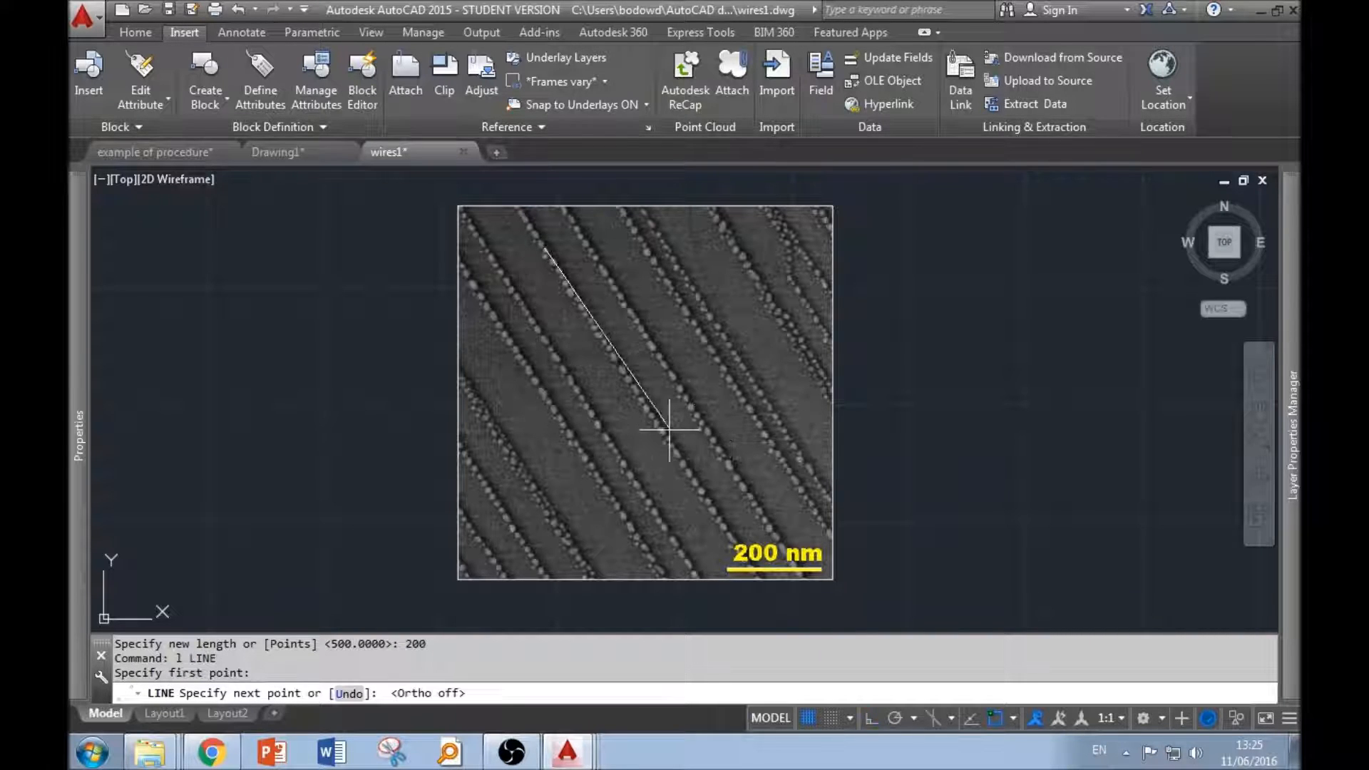
pyautogui.click(710, 512)
pyautogui.press('Return')
# Rotate the ellipses image and guide line by reference about the line's lower end, aligning the guide line horizontally with ortho on.
pyautogui.scroll(-2, 636, 399)
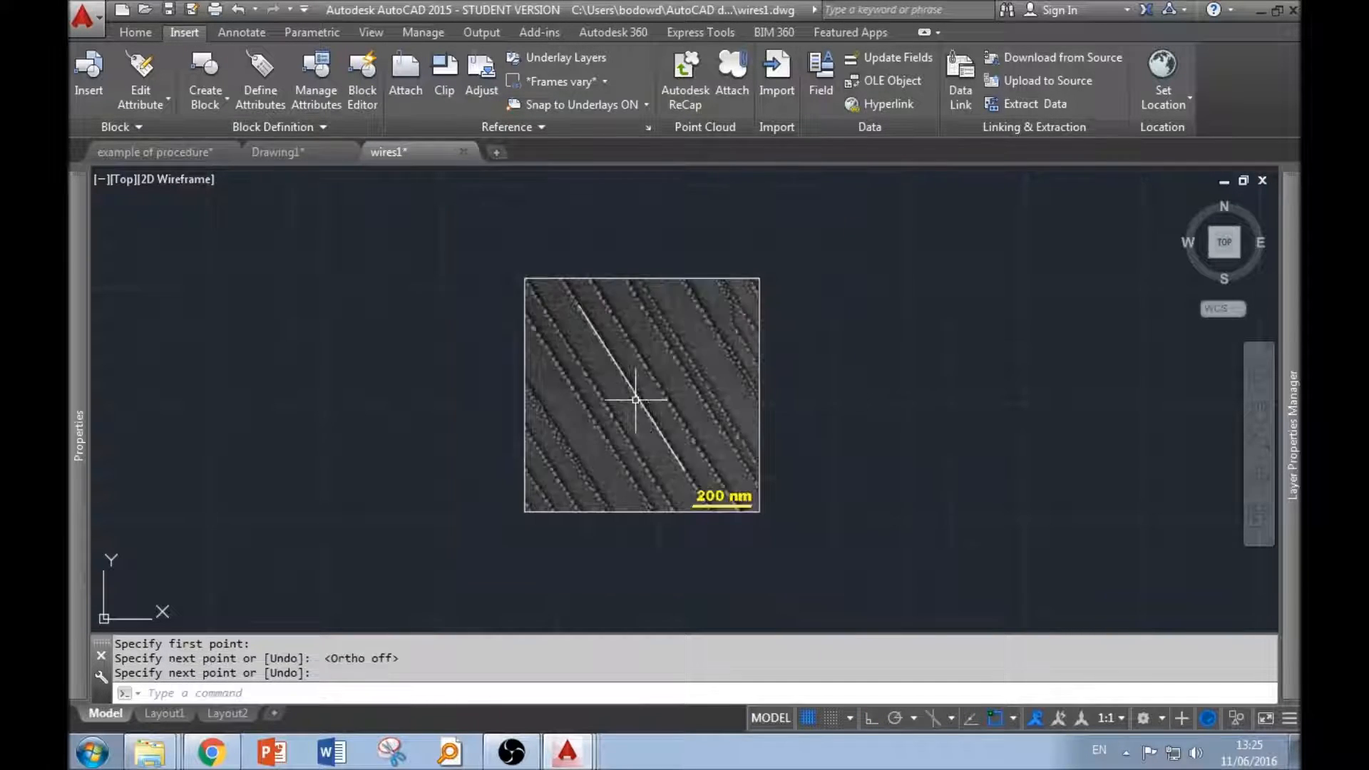
pyautogui.scroll(2, 657, 399)
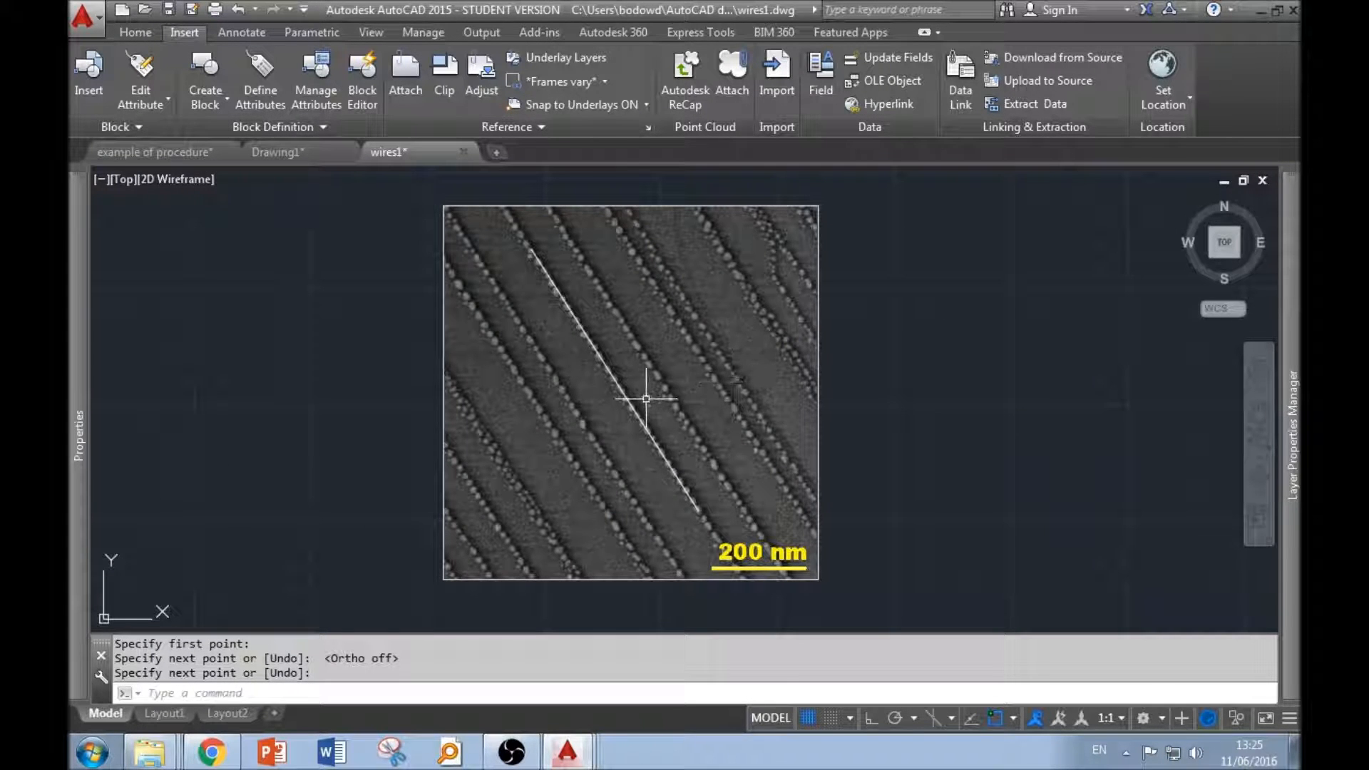
pyautogui.click(135, 32)
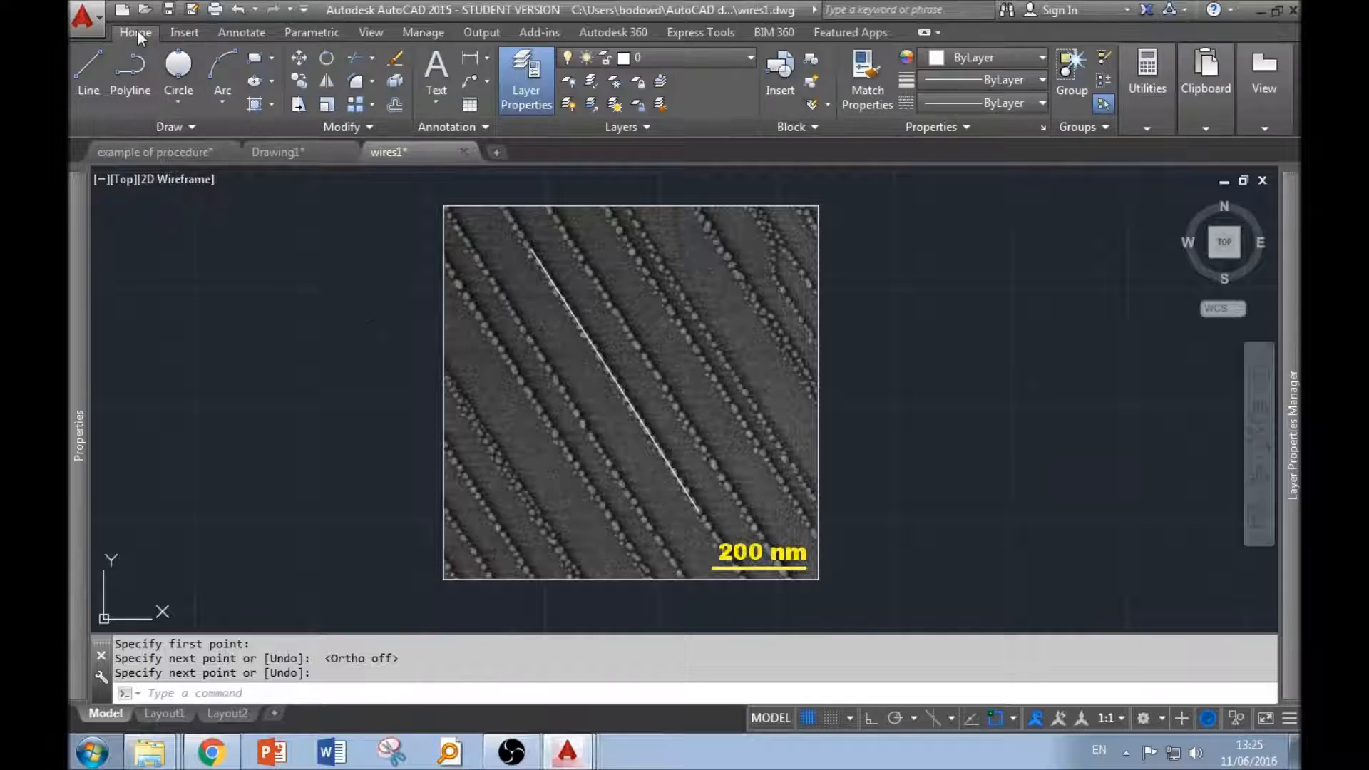
pyautogui.click(328, 59)
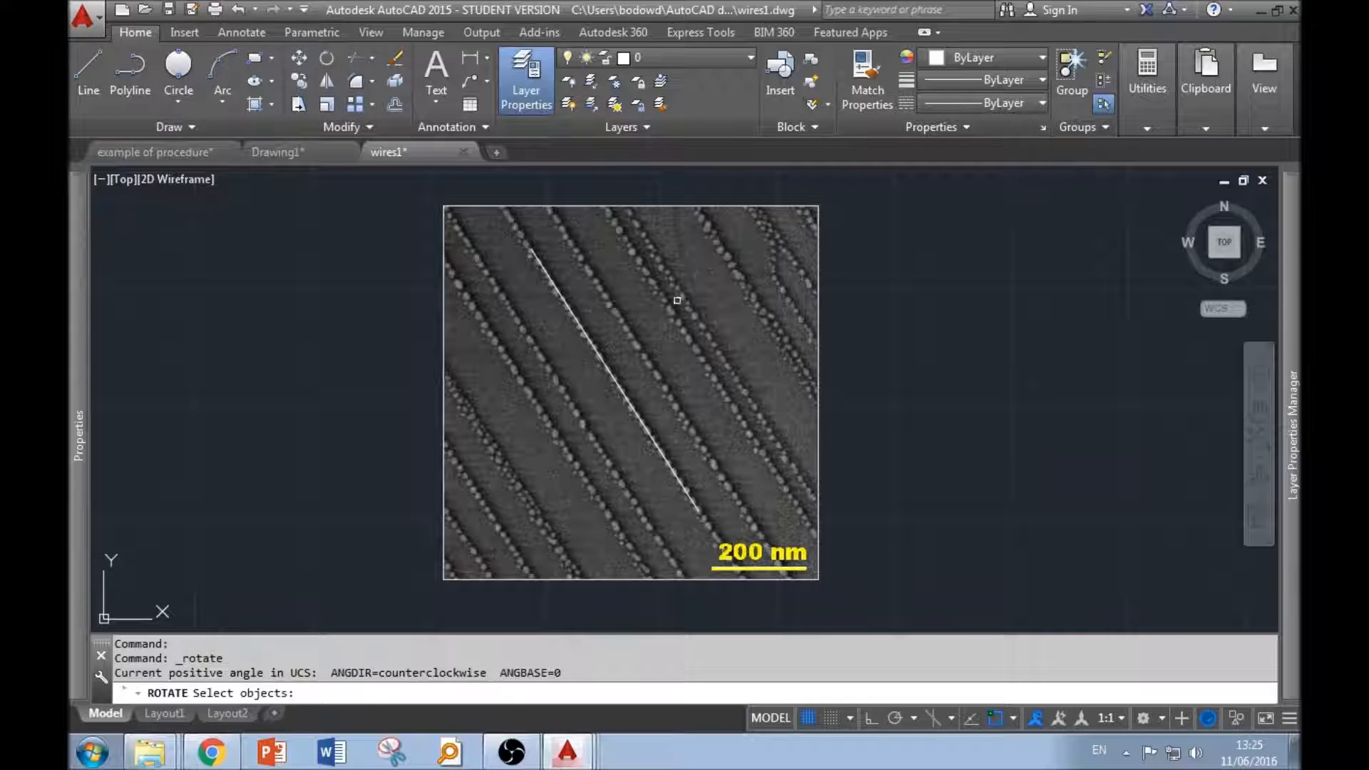
pyautogui.click(895, 286)
pyautogui.click(531, 437)
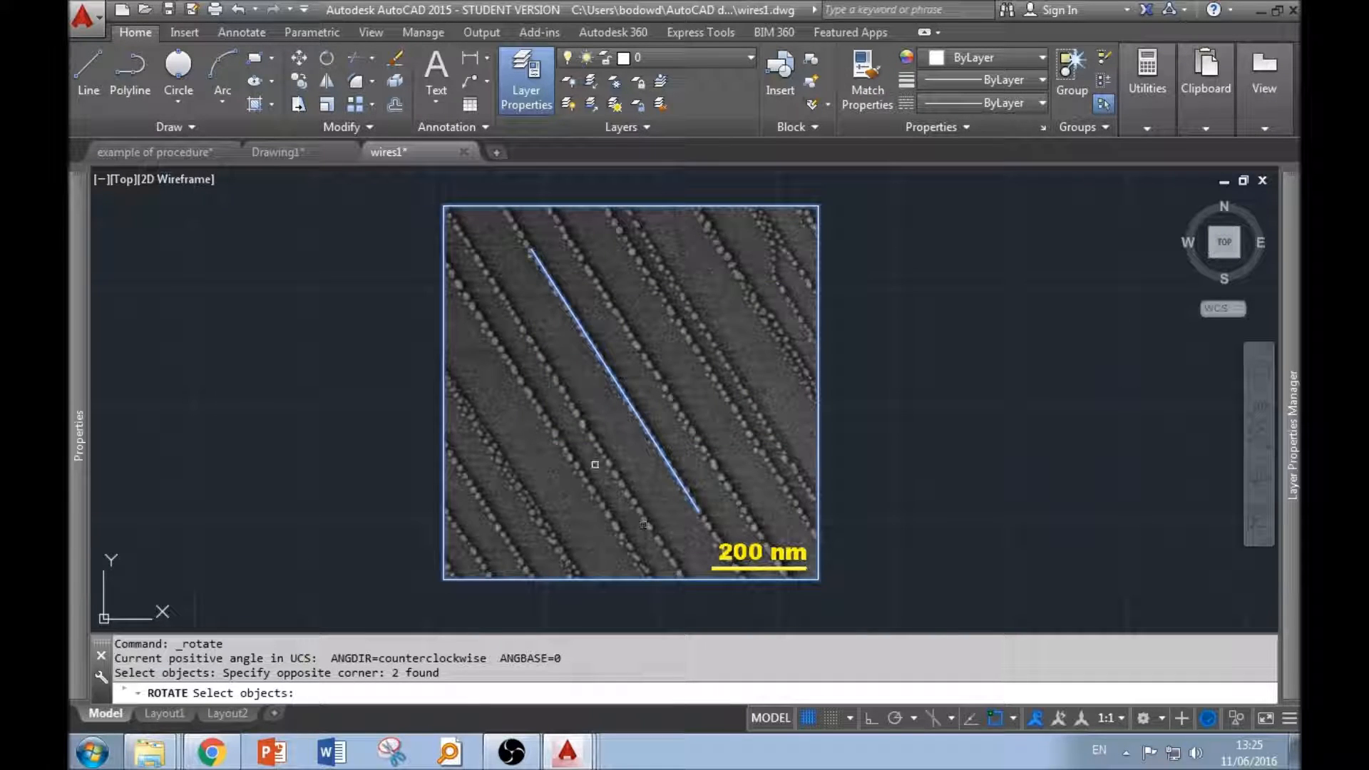
pyautogui.press('Return')
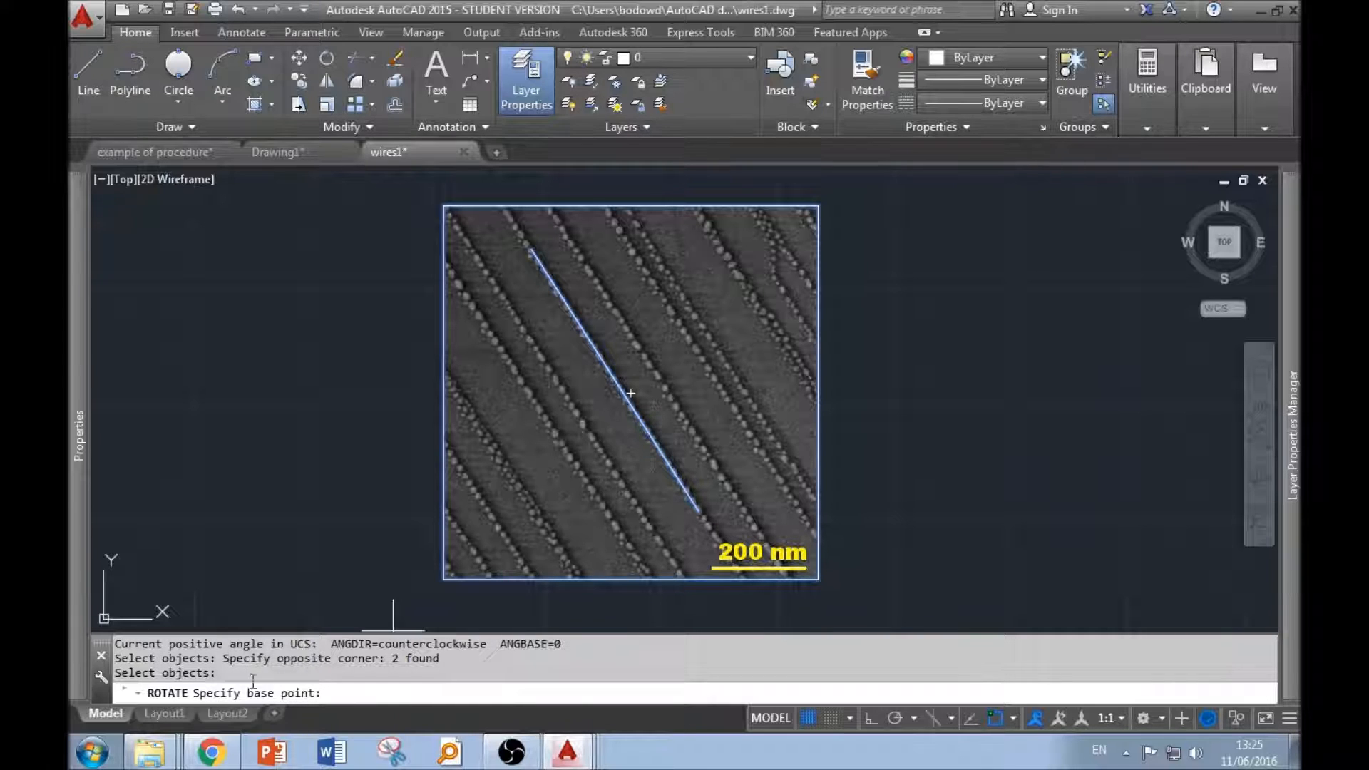
pyautogui.click(698, 511)
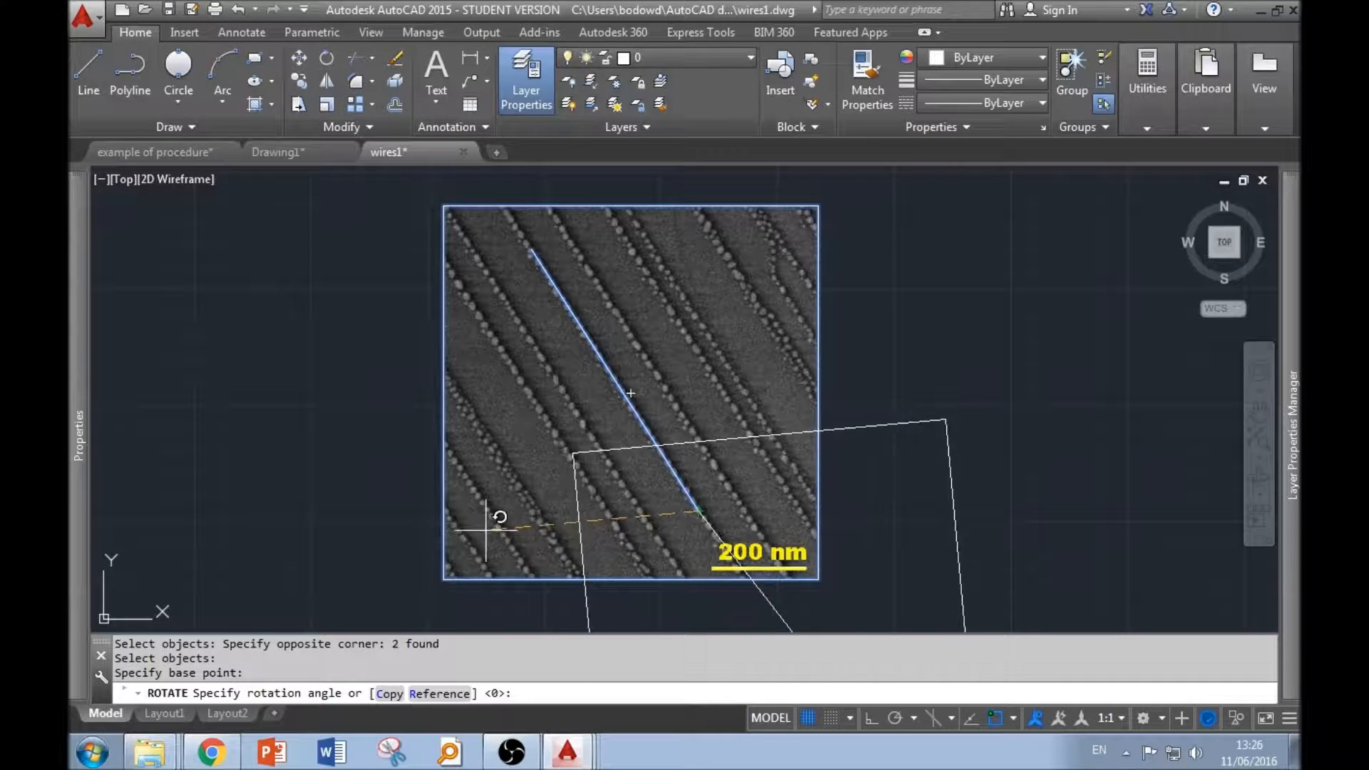
pyautogui.press('Return')
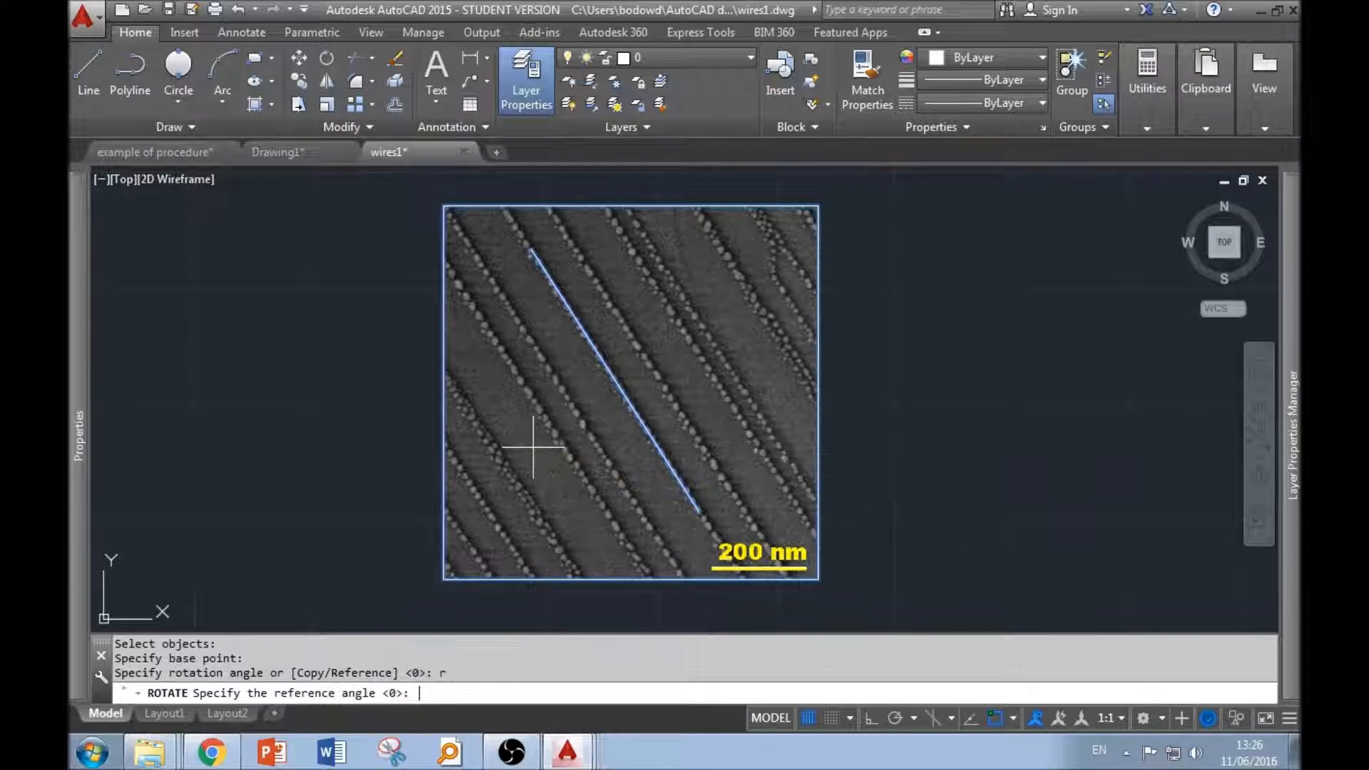
pyautogui.click(699, 511)
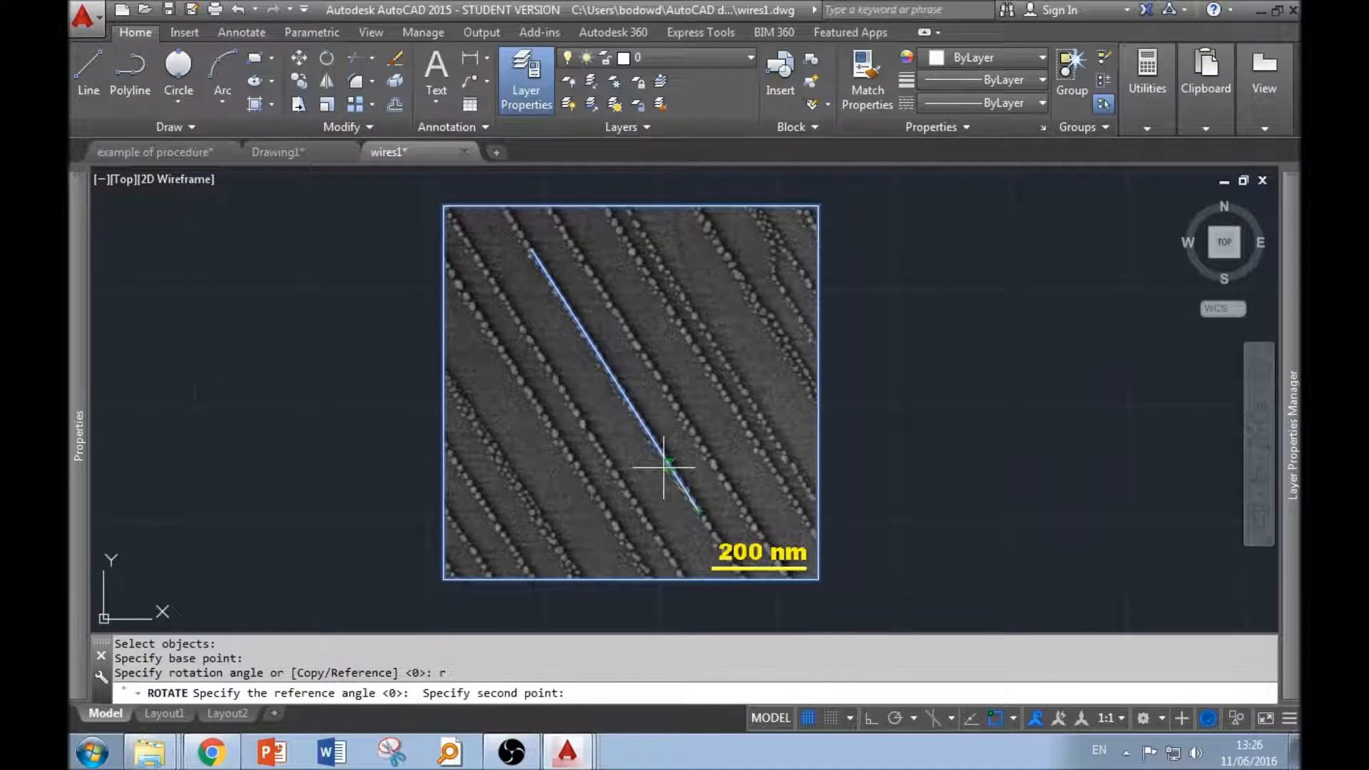
pyautogui.click(532, 249)
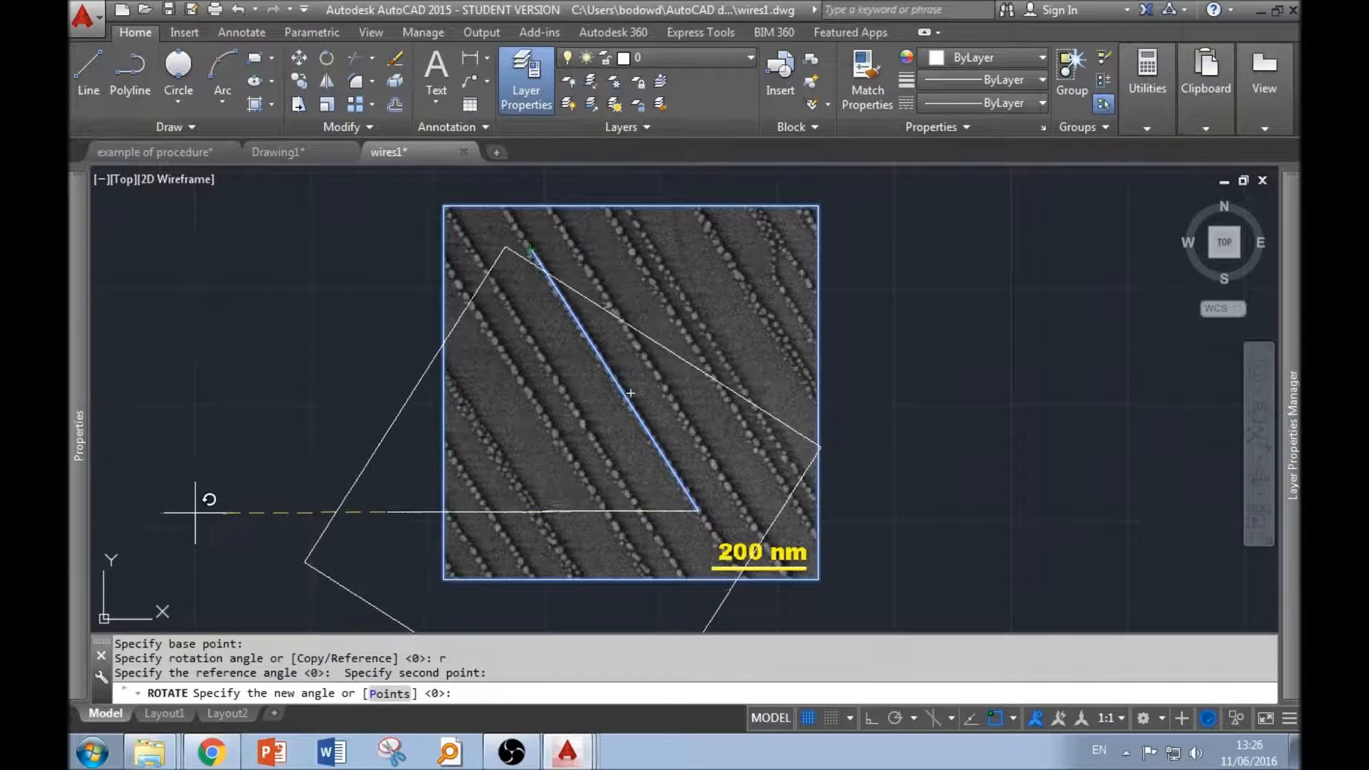
pyautogui.press('F8')
pyautogui.click(189, 495)
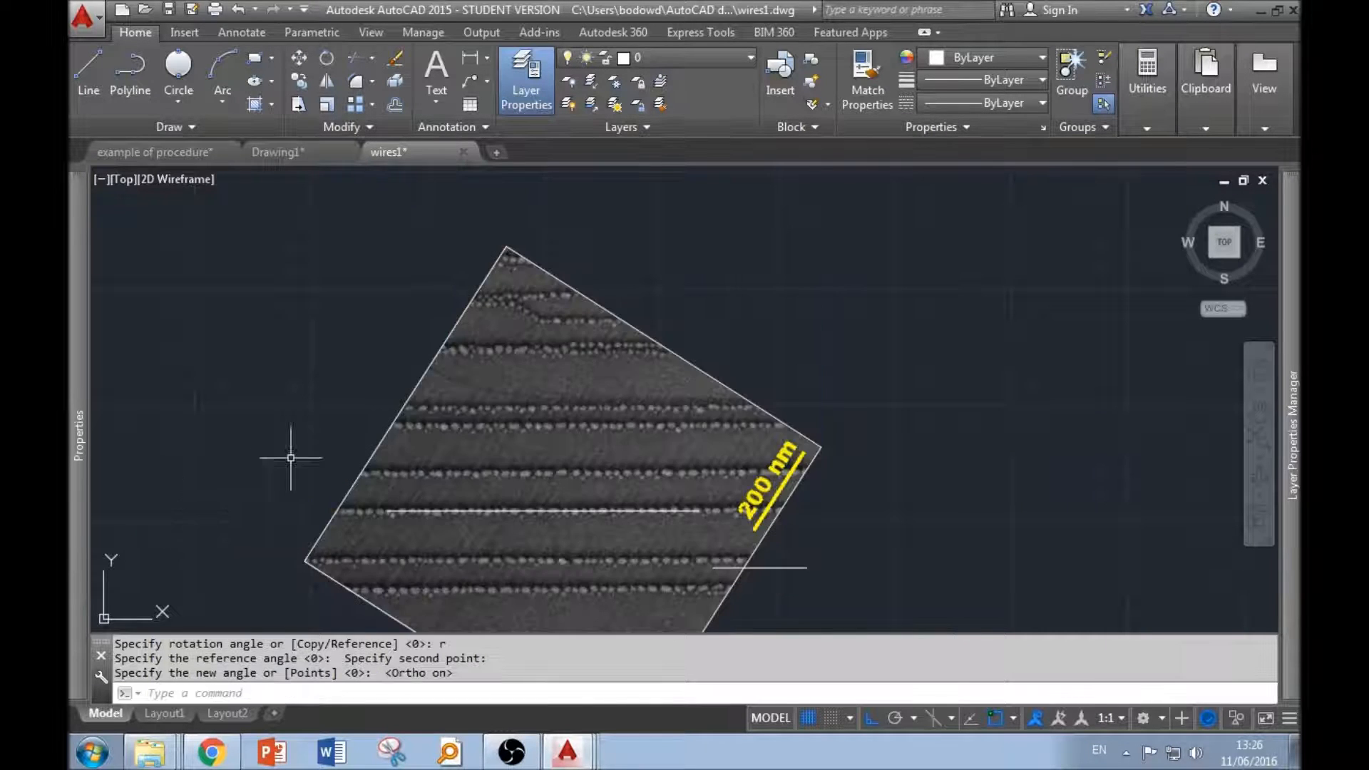
# Undo the mistaken erase and delete the horizontal guide line along the particle row of the rotated image.
pyautogui.scroll(-3, 502, 362)
pyautogui.scroll(6, 502, 362)
pyautogui.scroll(-2, 539, 410)
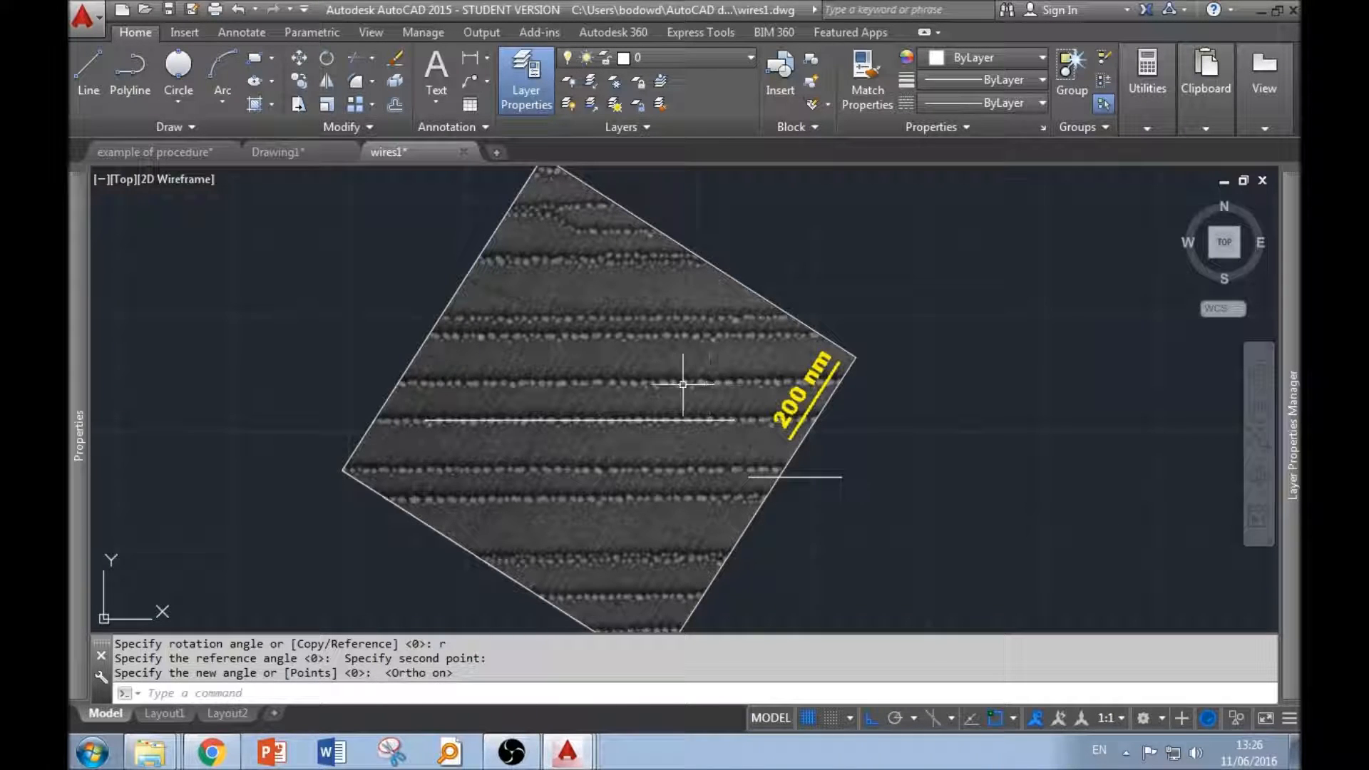
pyautogui.hotkey('ctrl', 'z')
pyautogui.hotkey('ctrl', 'z')
pyautogui.click(653, 379)
pyautogui.click(545, 480)
pyautogui.press('Delete')
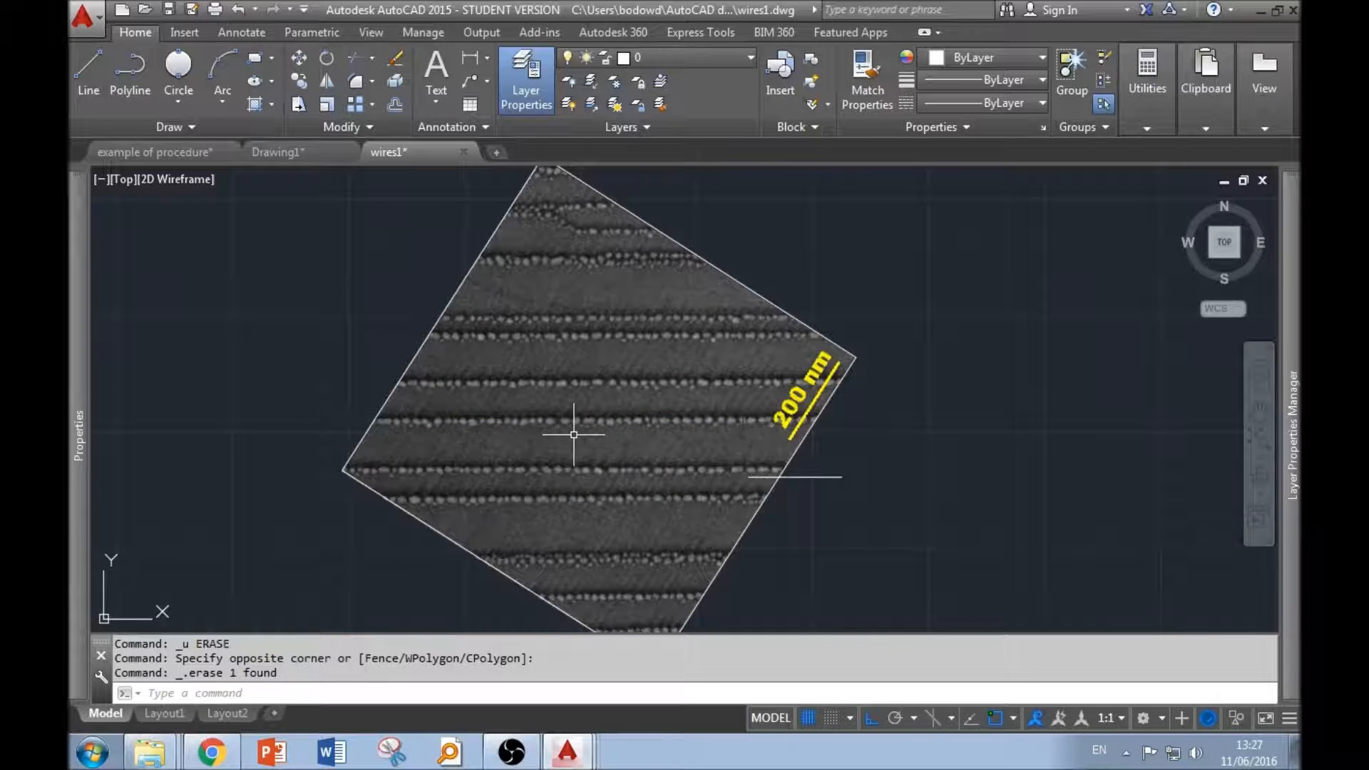
# With ortho off, trace the large particle in the lower central row with an ellipse of major radius about 10 and minor radius about 7.5.
pyautogui.scroll(6, 474, 392)
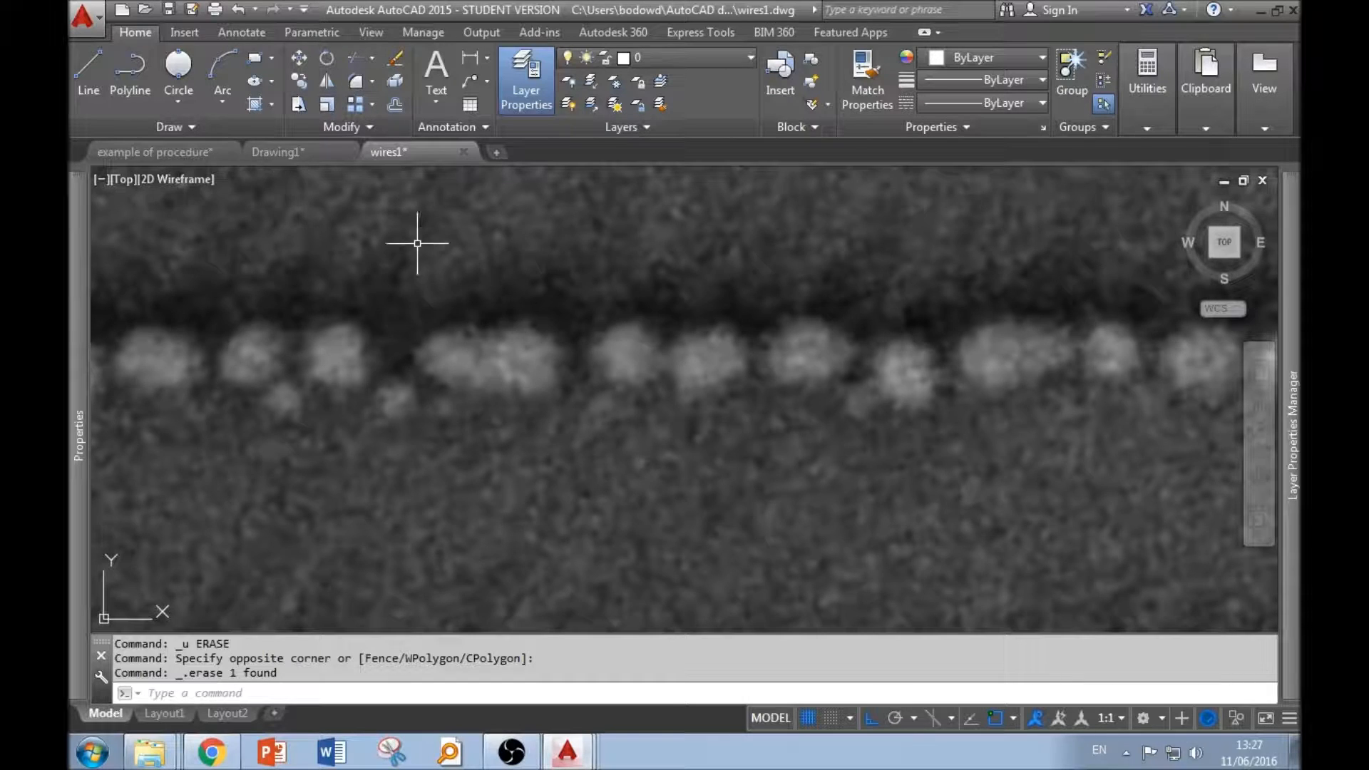
pyautogui.scroll(-4, 449, 324)
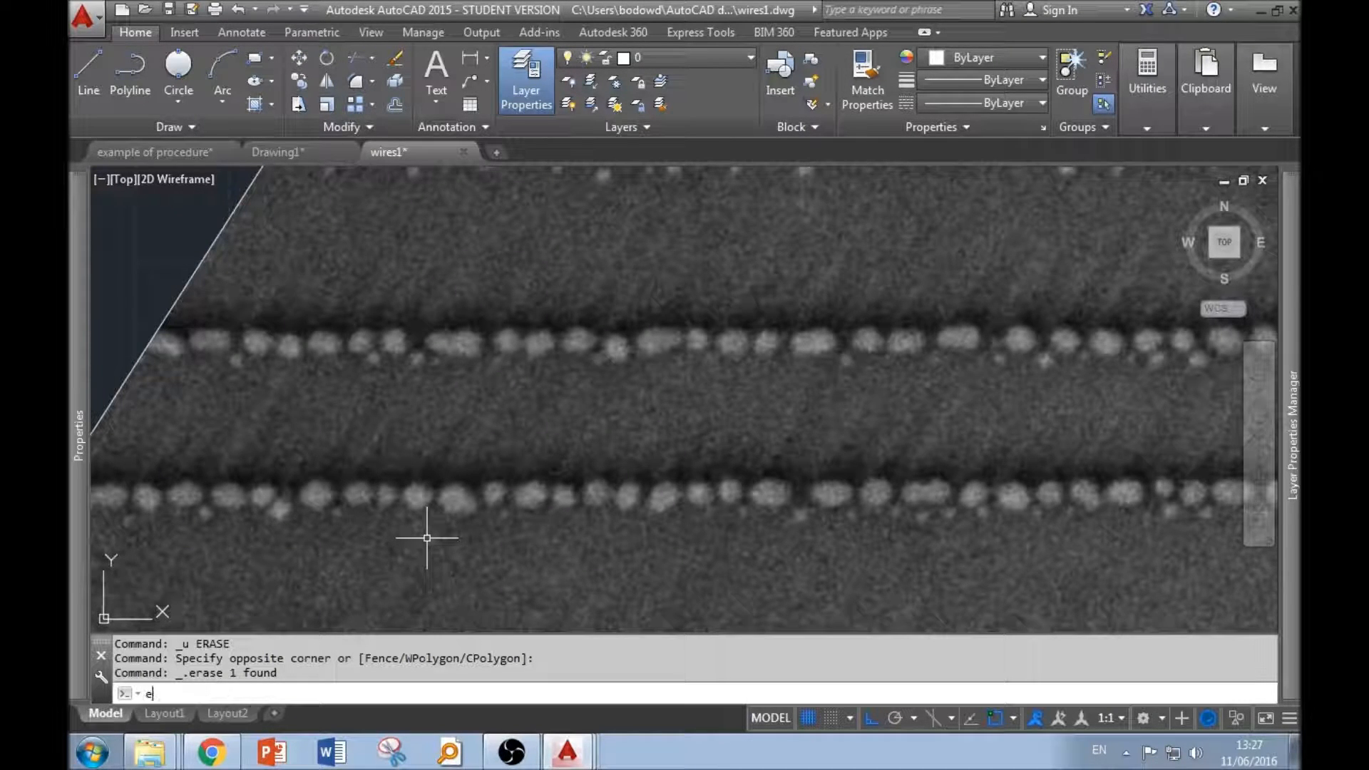
pyautogui.press('Return')
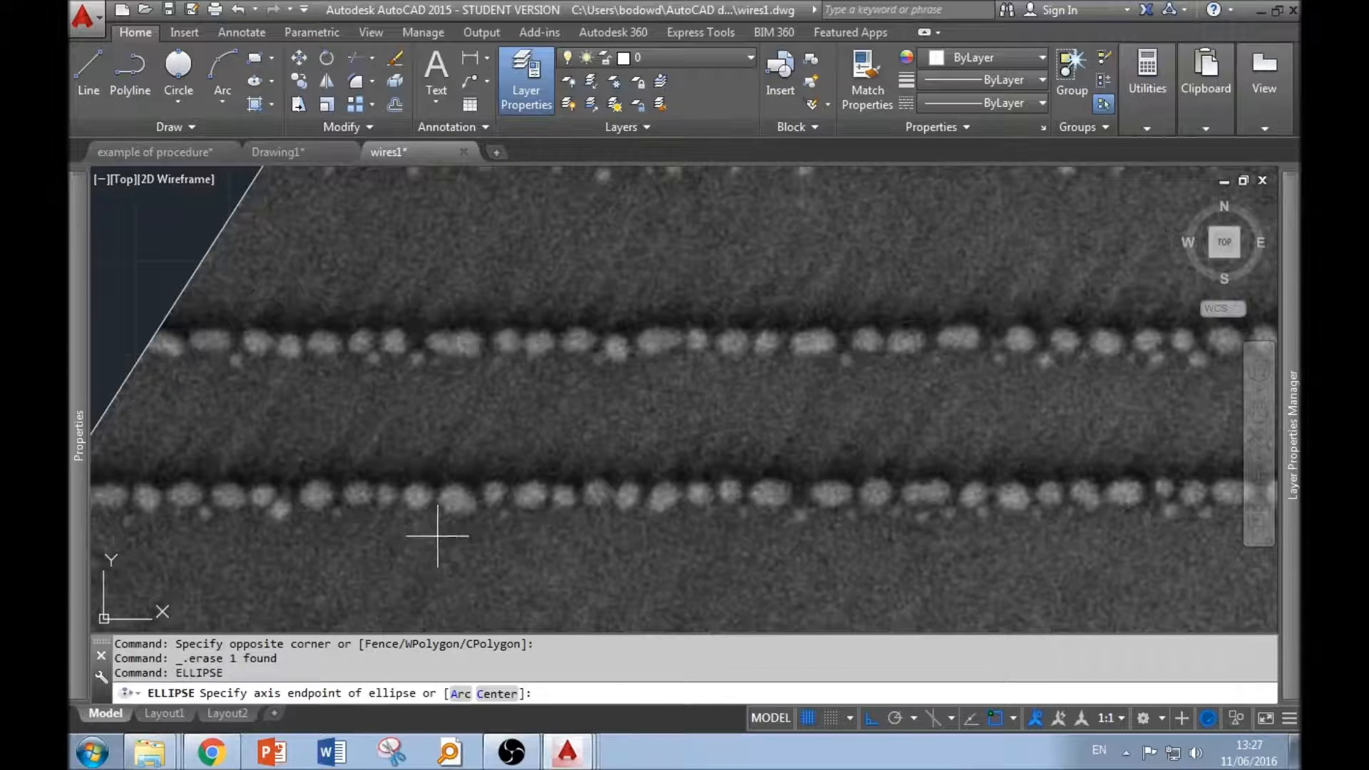
pyautogui.scroll(3, 449, 535)
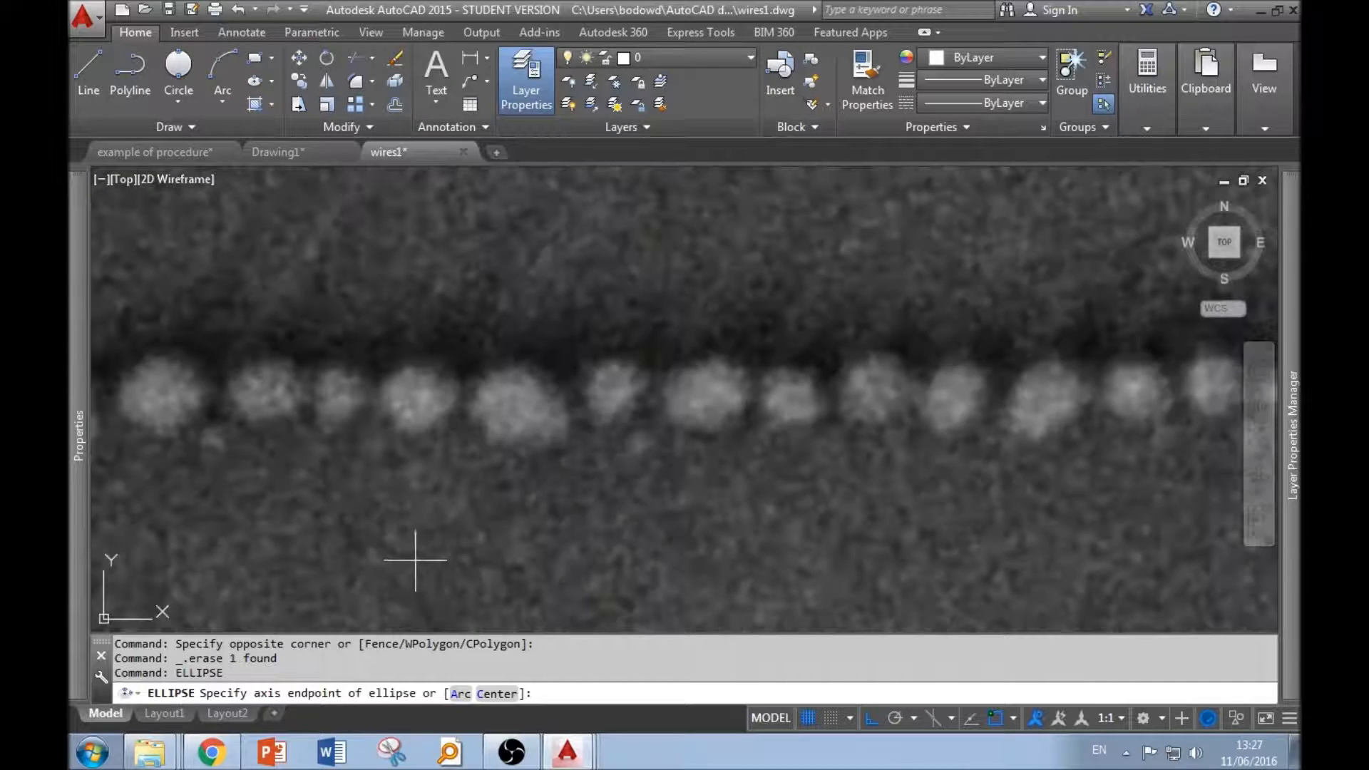
pyautogui.click(474, 401)
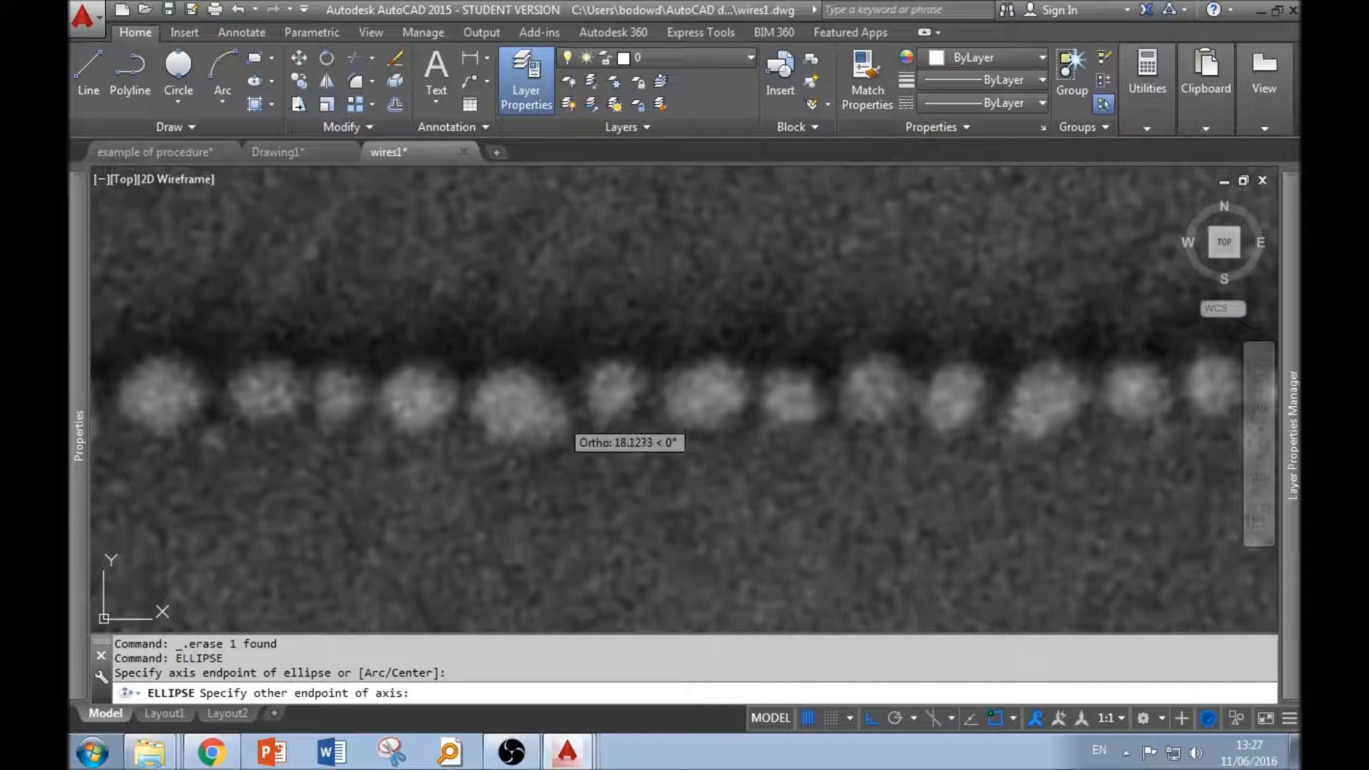
pyautogui.press('F8')
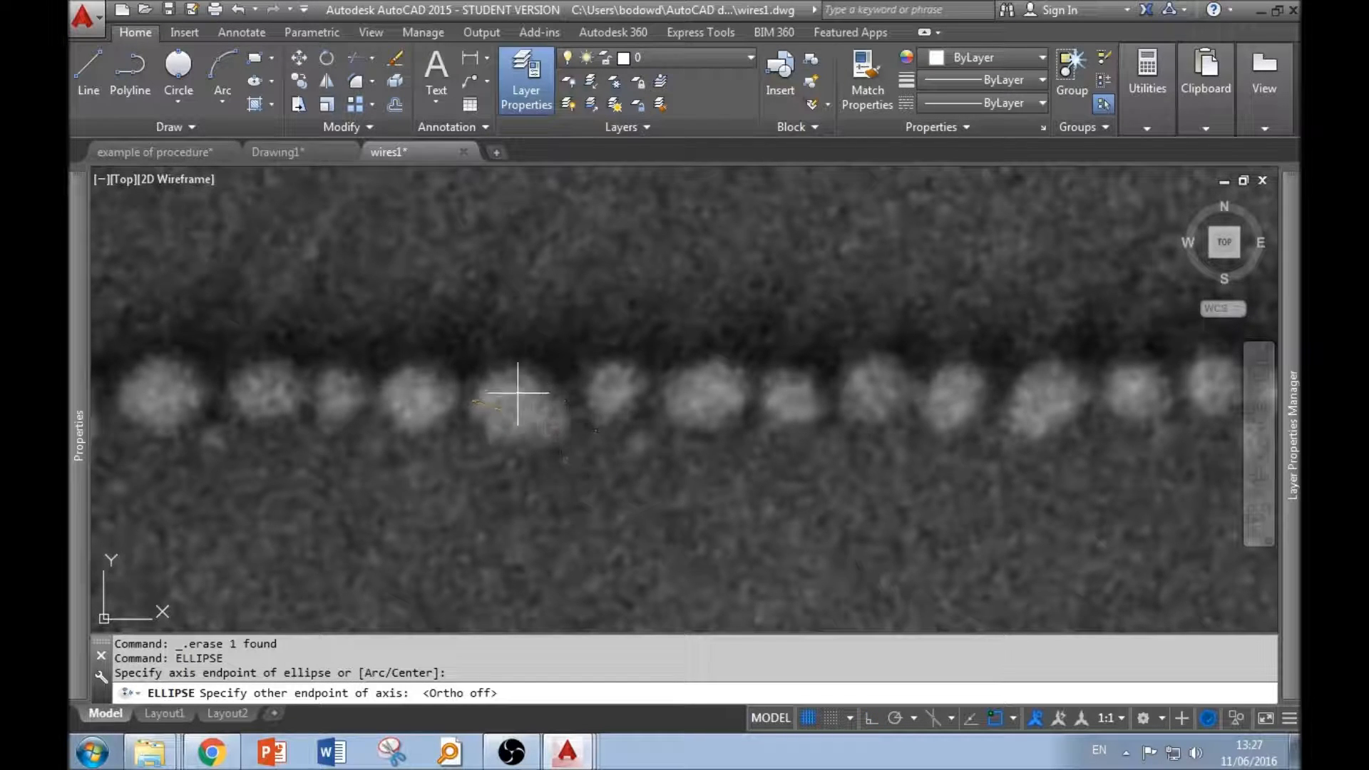
pyautogui.click(566, 417)
pyautogui.click(518, 446)
# Trace two more particles further right in that row with ellipses of radii about 8.8 by 6.8 and 7.3 by 5.4.
pyautogui.press('Return')
pyautogui.click(666, 402)
pyautogui.click(745, 388)
pyautogui.click(738, 415)
pyautogui.press('Return')
pyautogui.click(932, 423)
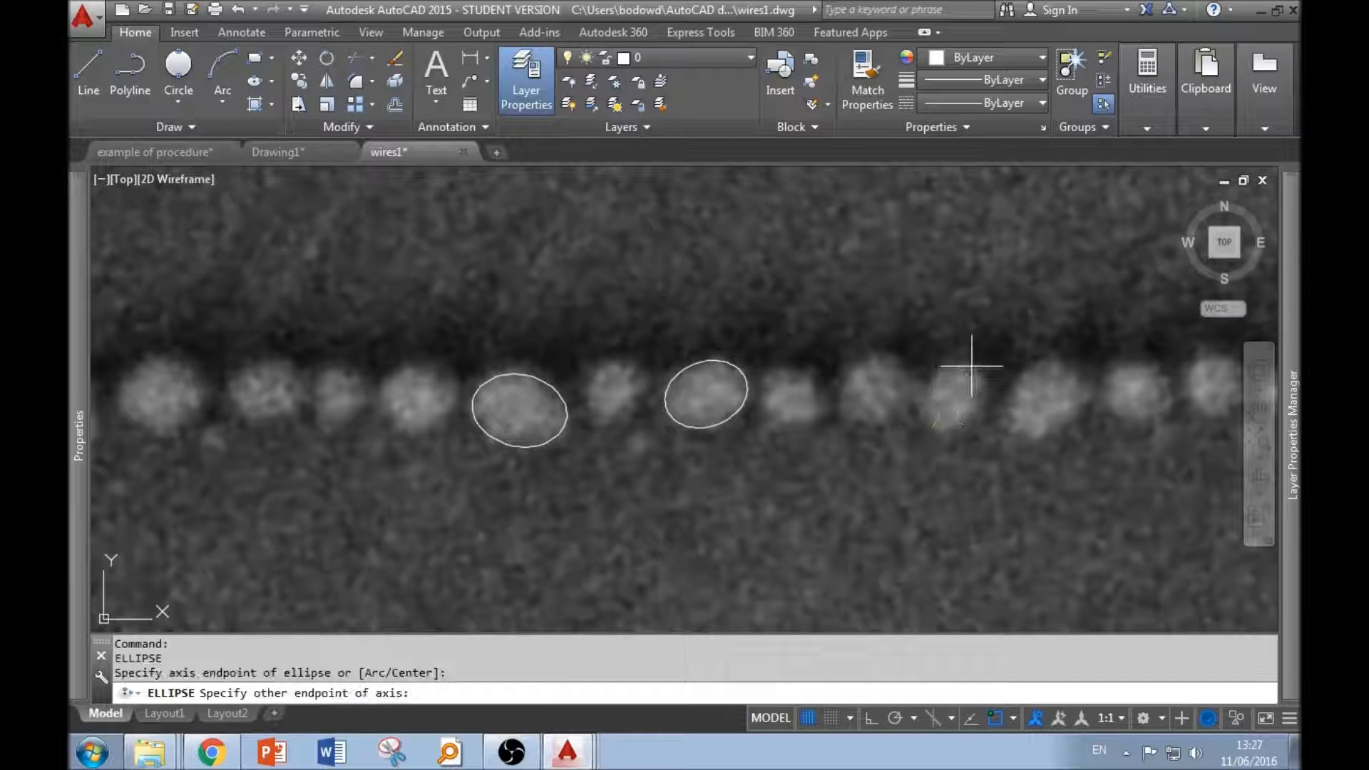
pyautogui.click(973, 368)
pyautogui.click(977, 406)
# Trace the next particle to the right in the same row with a tilted ellipse of radii about 8.1 by 6.1.
pyautogui.press('Return')
pyautogui.click(1026, 432)
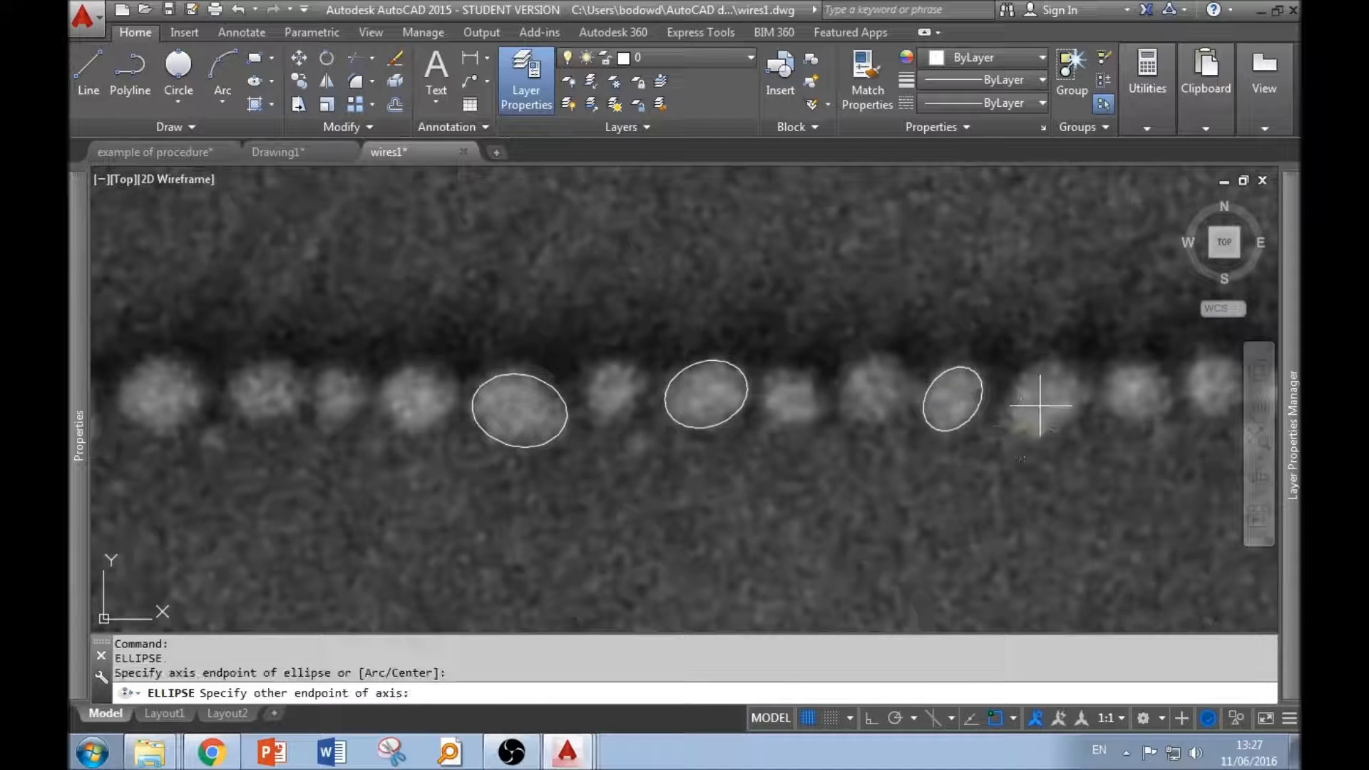
pyautogui.click(1072, 372)
pyautogui.click(1074, 407)
pyautogui.scroll(-4, 746, 446)
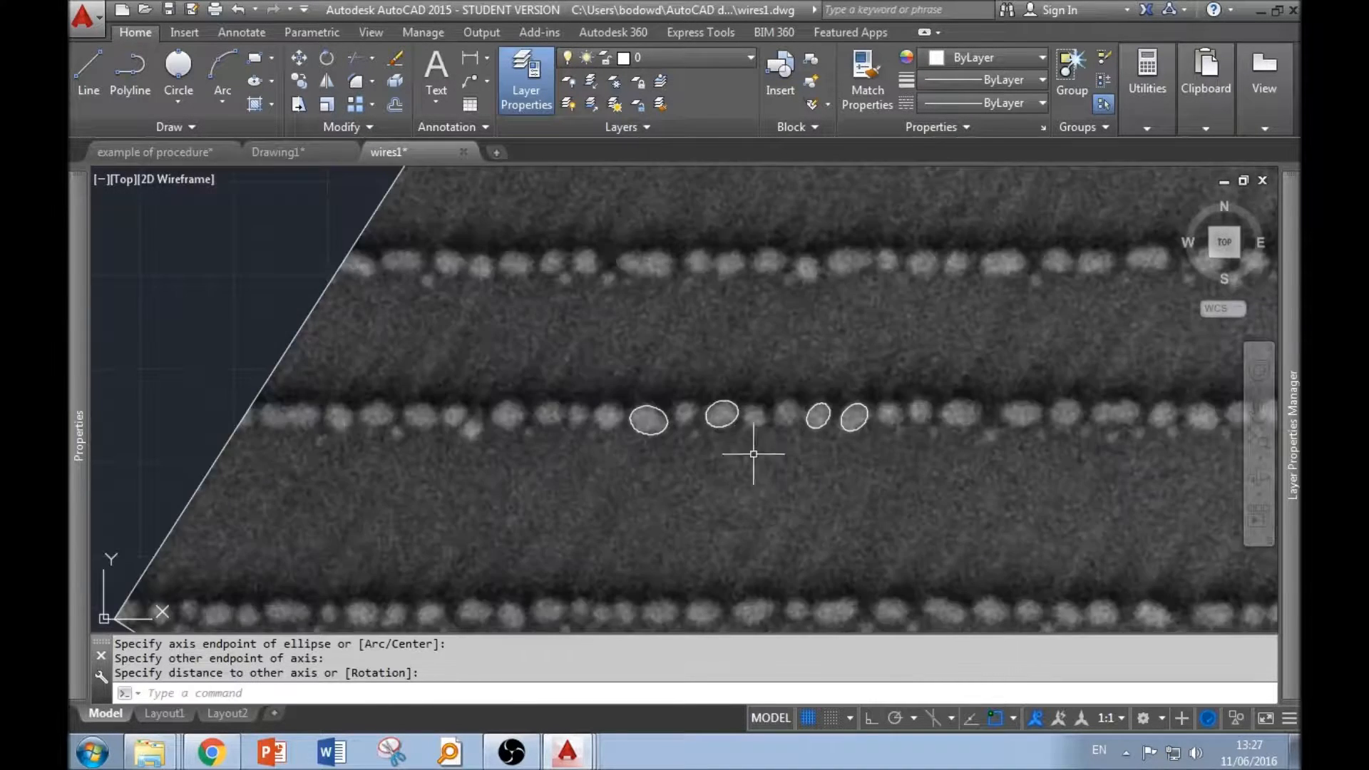
# Trace the elongated particle in the row above with a horizontal ellipse of radii about 14.2 by 6.8.
pyautogui.press('Return')
pyautogui.click(618, 265)
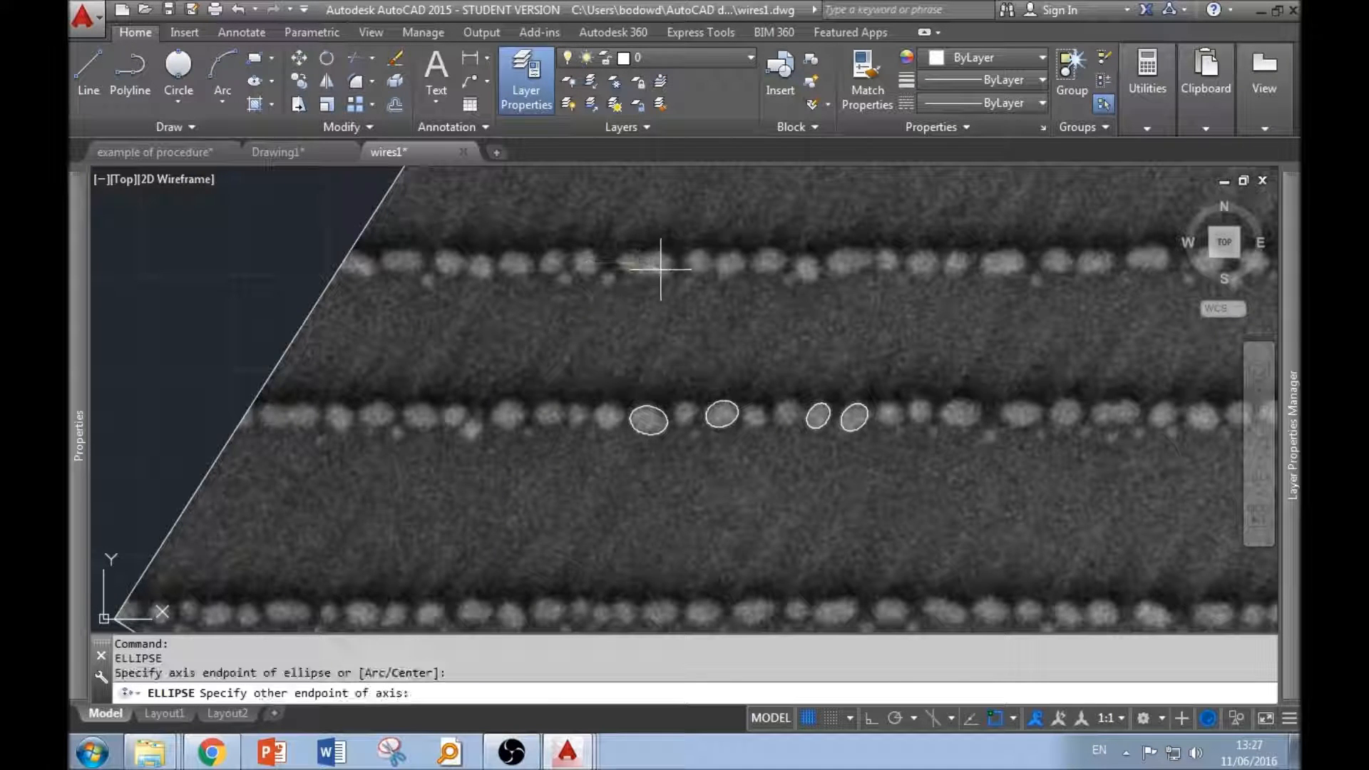
pyautogui.click(671, 264)
pyautogui.click(653, 277)
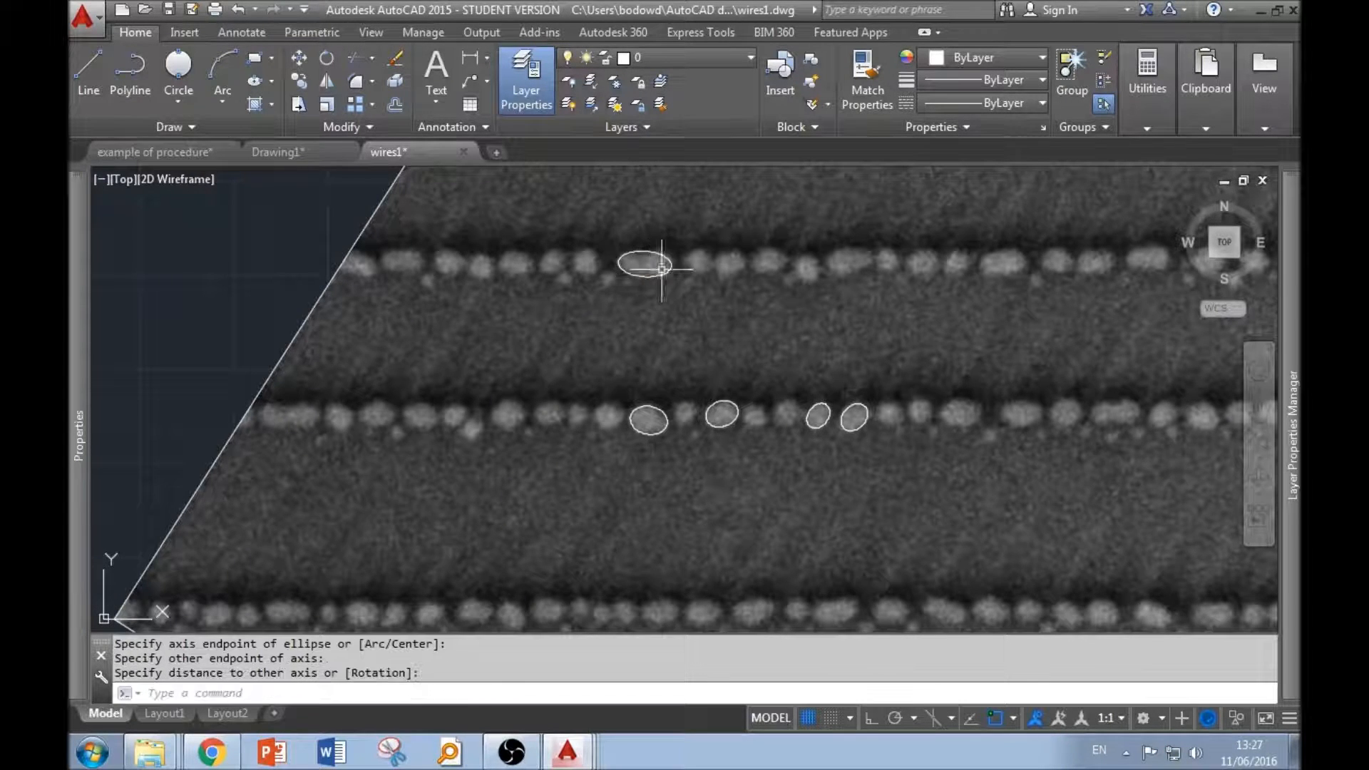
# Trace the particle just right of the elongated one with an ellipse of radii about 7.5 by 6.1.
pyautogui.scroll(3, 706, 271)
pyautogui.press('Return')
pyautogui.click(626, 260)
pyautogui.click(698, 261)
pyautogui.click(657, 289)
pyautogui.scroll(-4, 499, 317)
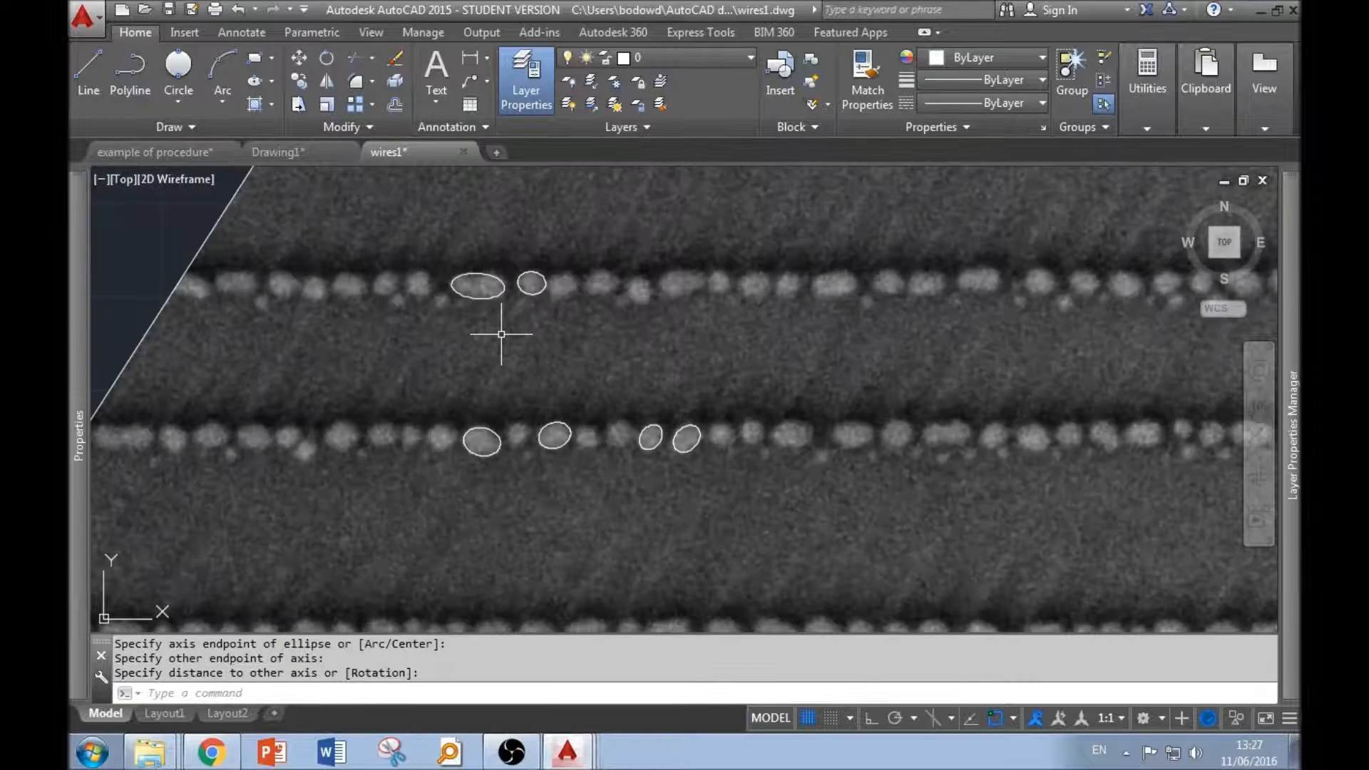
pyautogui.scroll(-2, 393, 353)
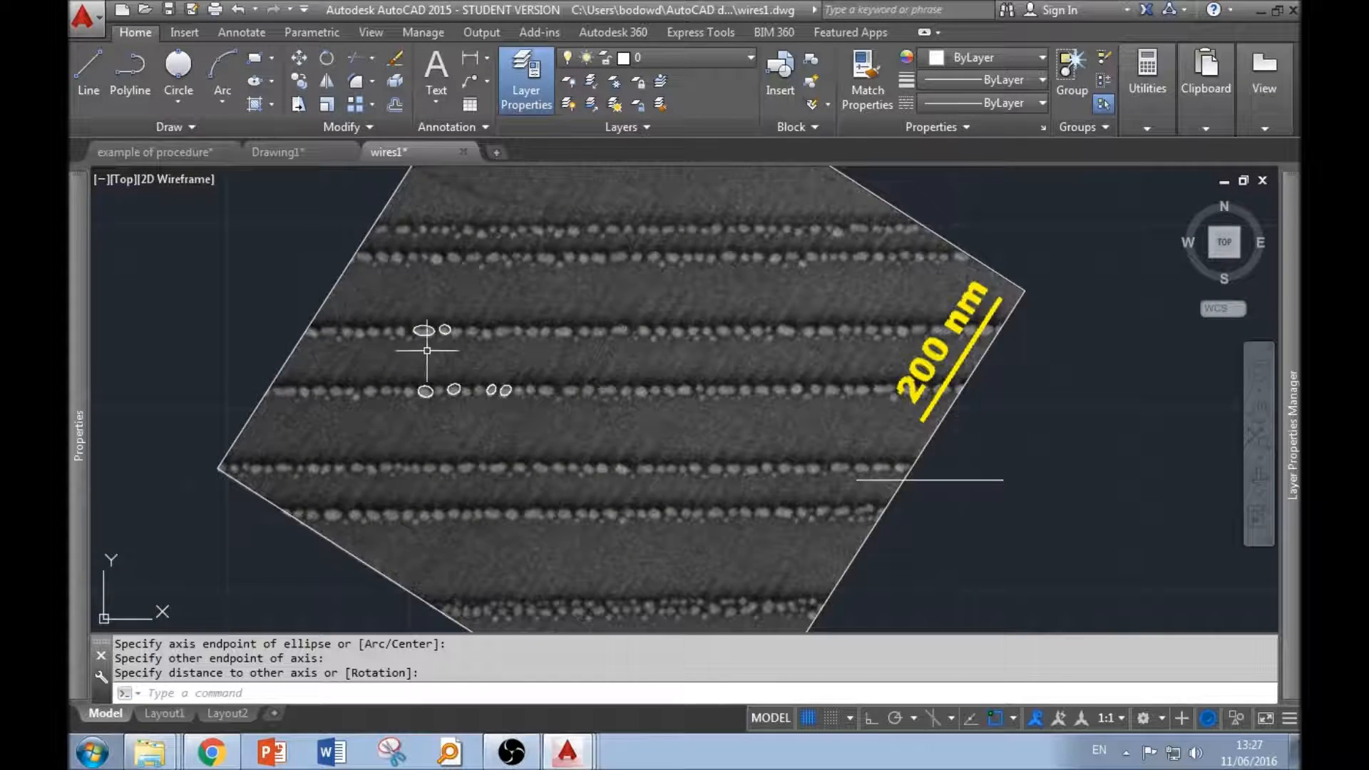
pyautogui.scroll(1, 426, 354)
# Start a new data extraction and save its definition as ellipses.
pyautogui.click(186, 36)
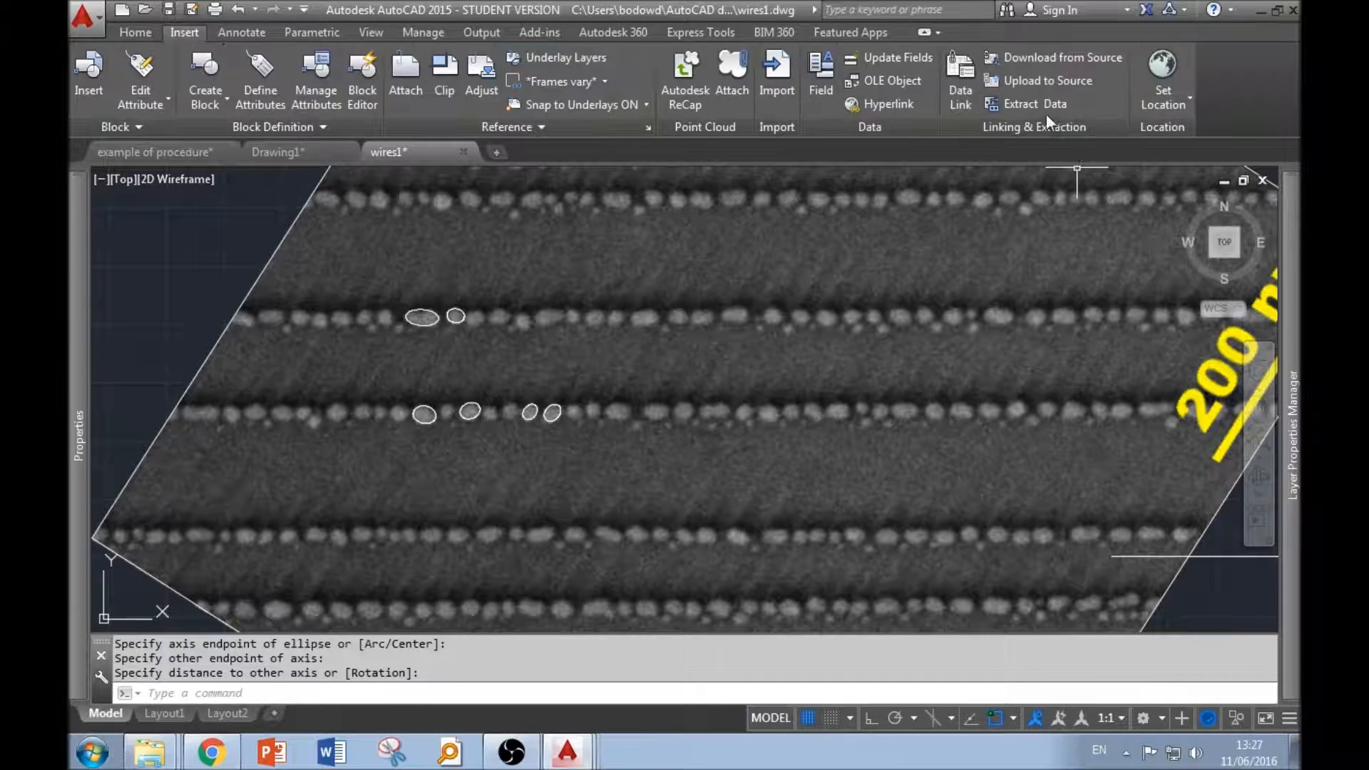
pyautogui.click(1030, 104)
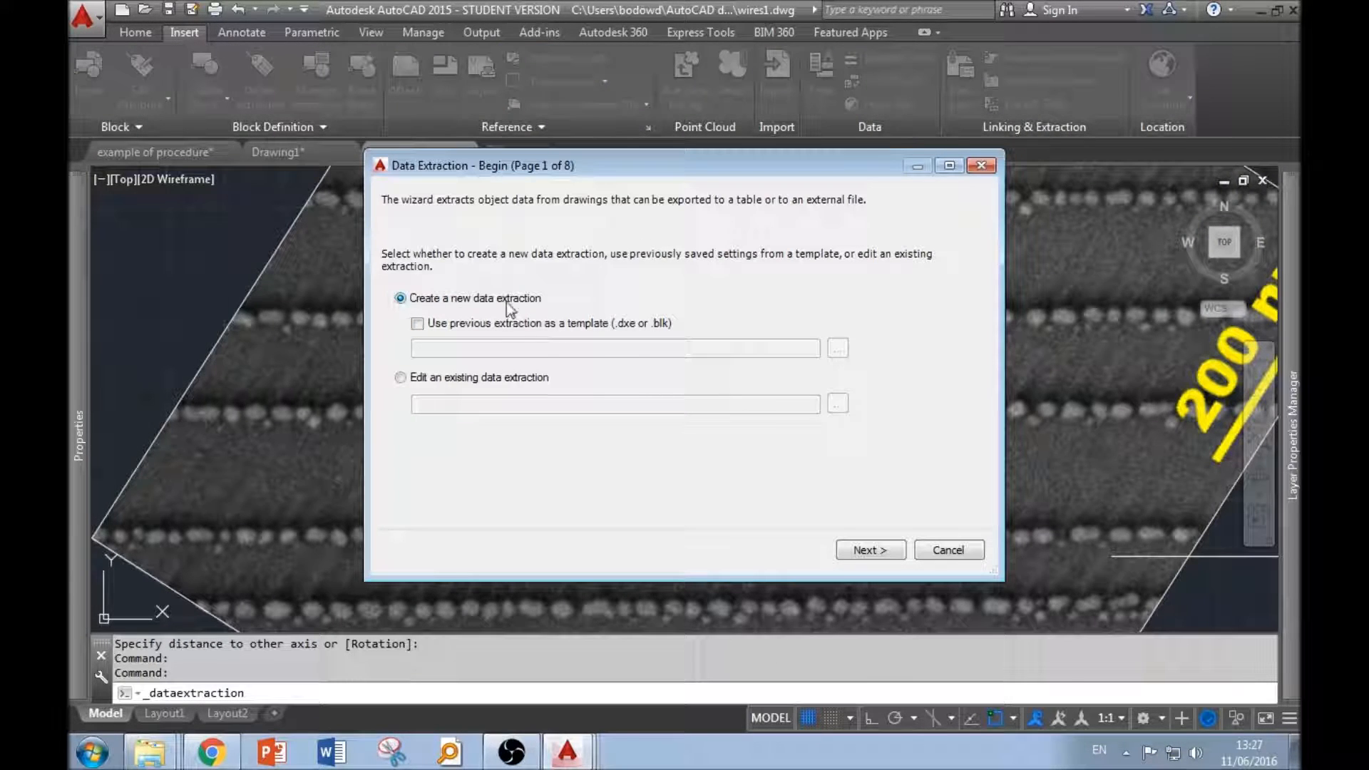
pyautogui.click(872, 550)
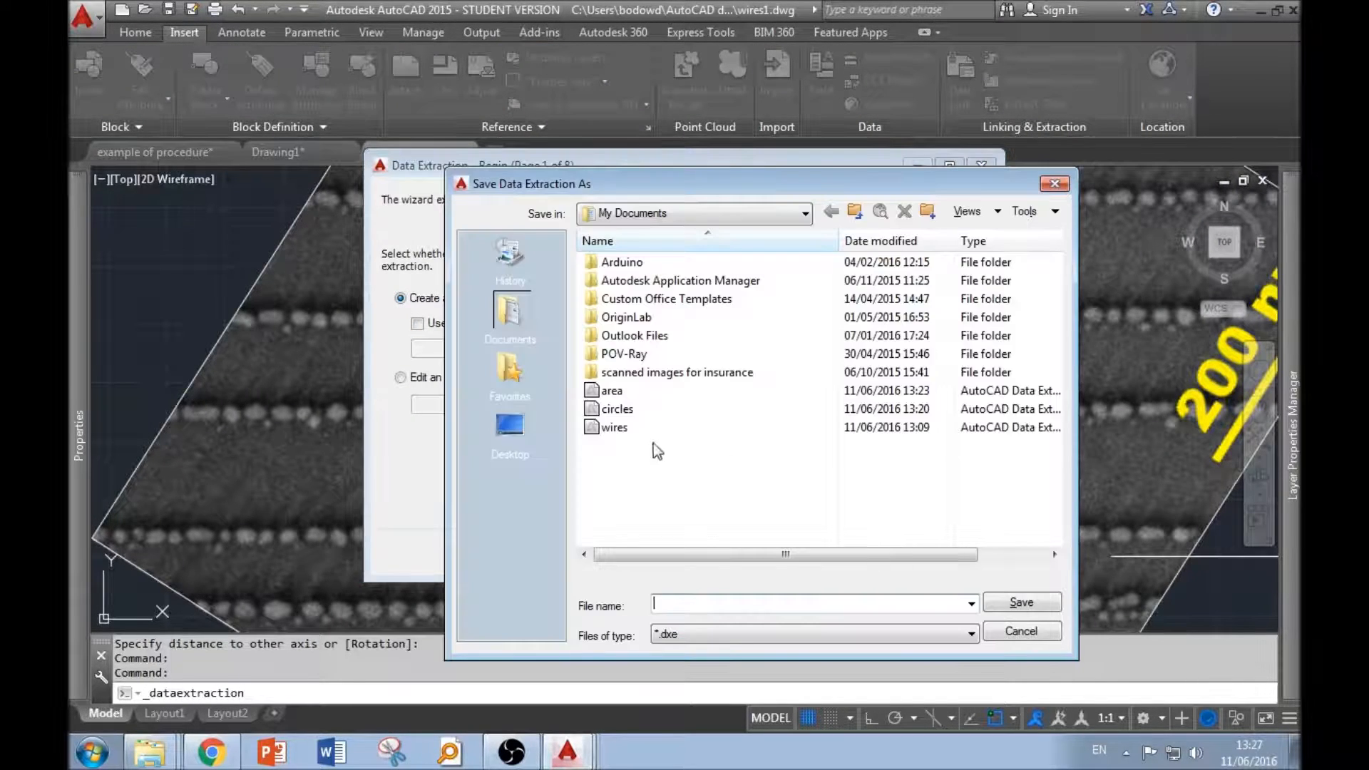
pyautogui.write('ellipses')
pyautogui.click(1021, 604)
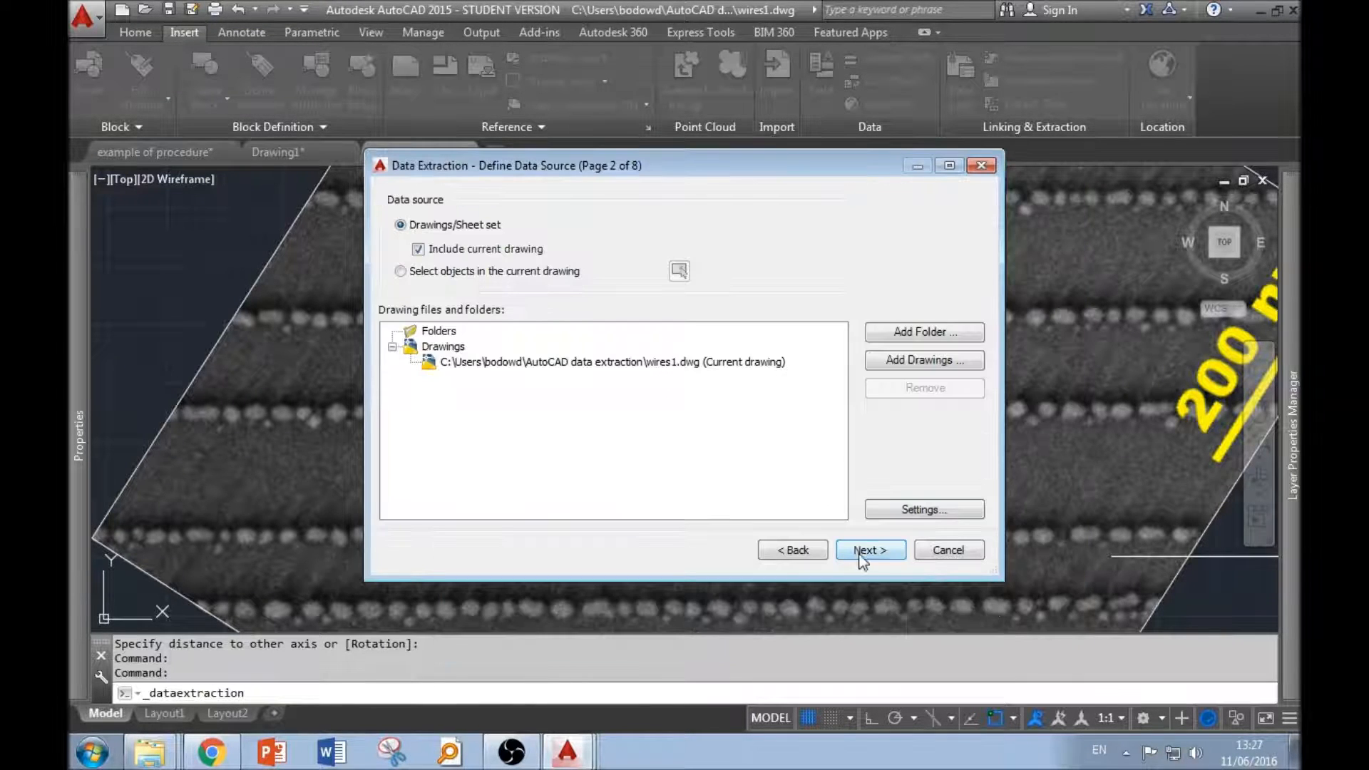
# Set the extraction source to selected objects in the current drawing, picking the six traced ellipses.
pyautogui.click(491, 271)
pyautogui.click(679, 271)
pyautogui.click(712, 261)
pyautogui.click(297, 510)
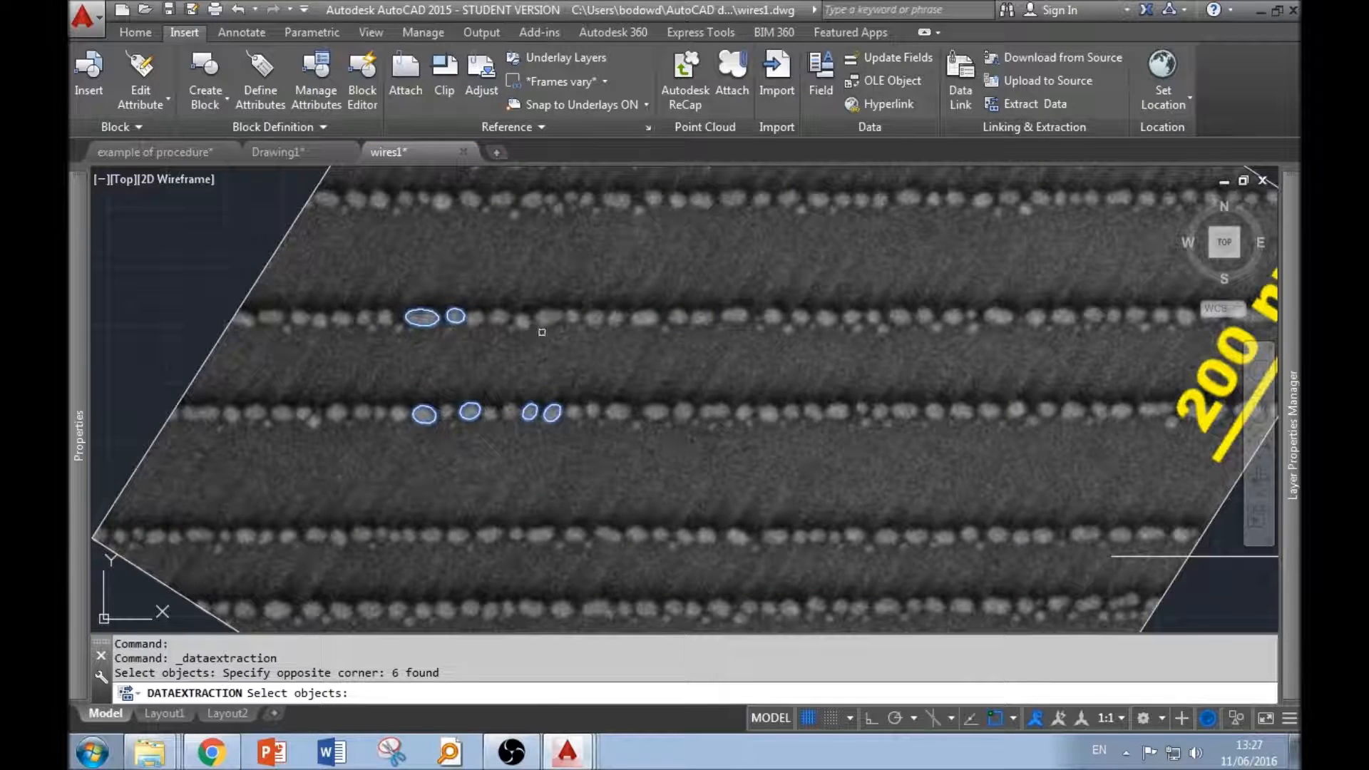
pyautogui.press('Return')
pyautogui.click(871, 553)
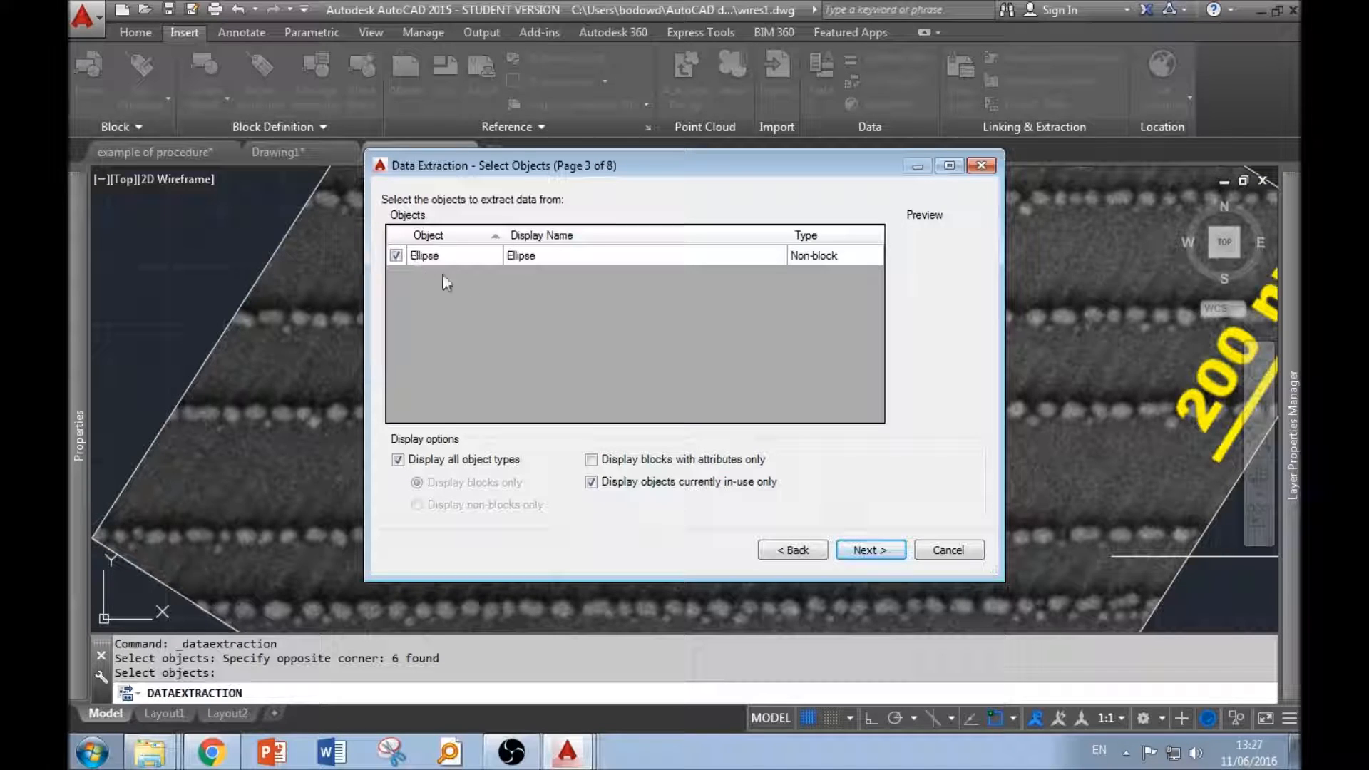
# Keep the Ellipse object type and exclude the 3D Visualization, Drawing and General property categories, leaving only Geometry.
pyautogui.click(868, 551)
pyautogui.click(858, 281)
pyautogui.click(858, 295)
pyautogui.click(858, 310)
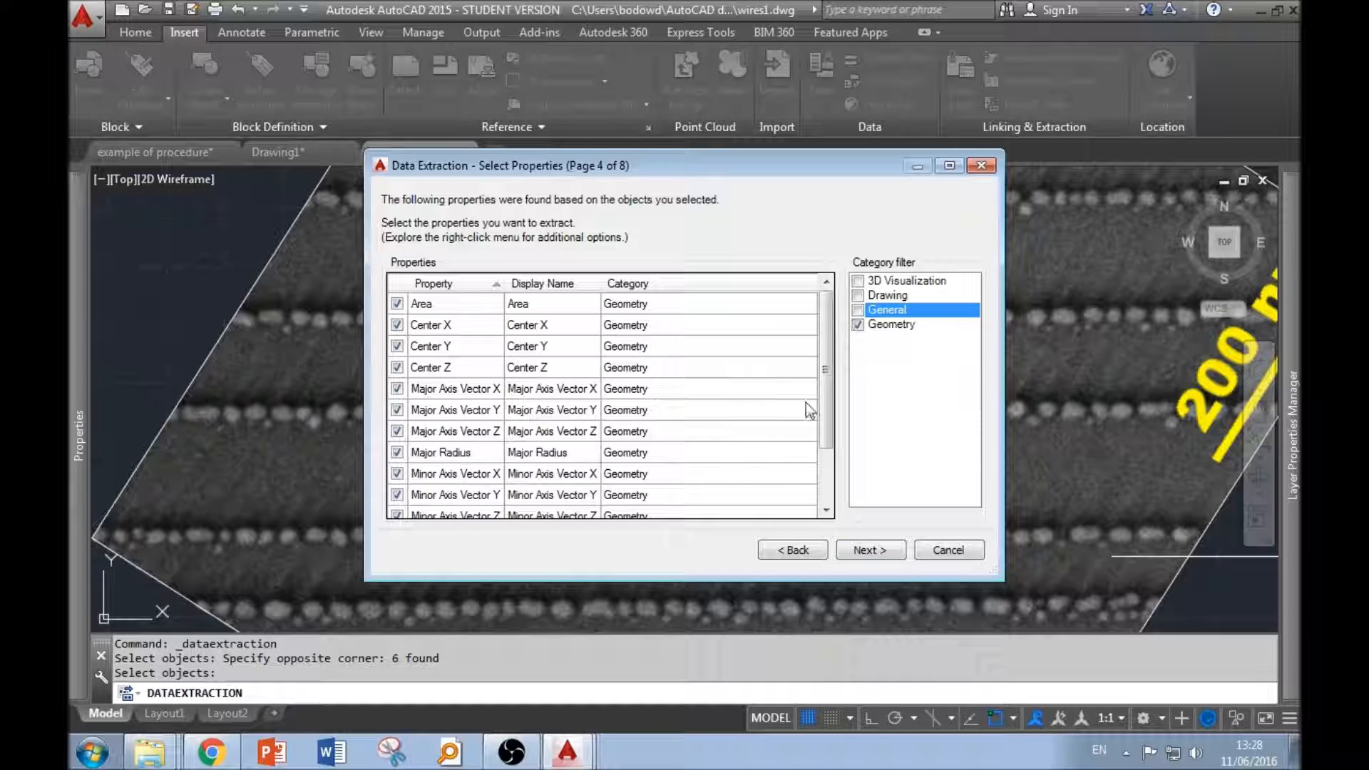
# Deselect all geometry properties except Major Radius and Minor Radius for the extraction.
pyautogui.click(447, 311)
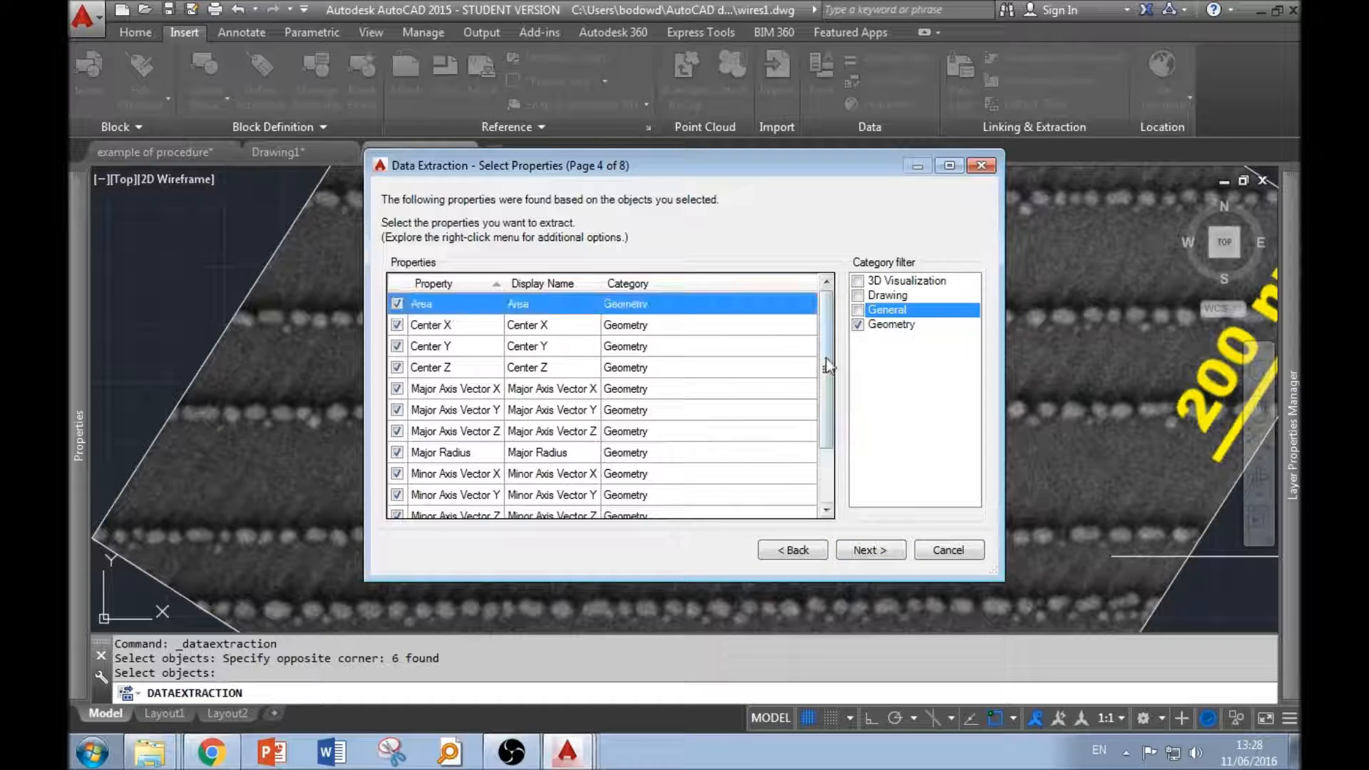
pyautogui.scroll(-2, 827, 366)
pyautogui.keyDown('shift'); pyautogui.click(450, 497); pyautogui.keyUp('shift')
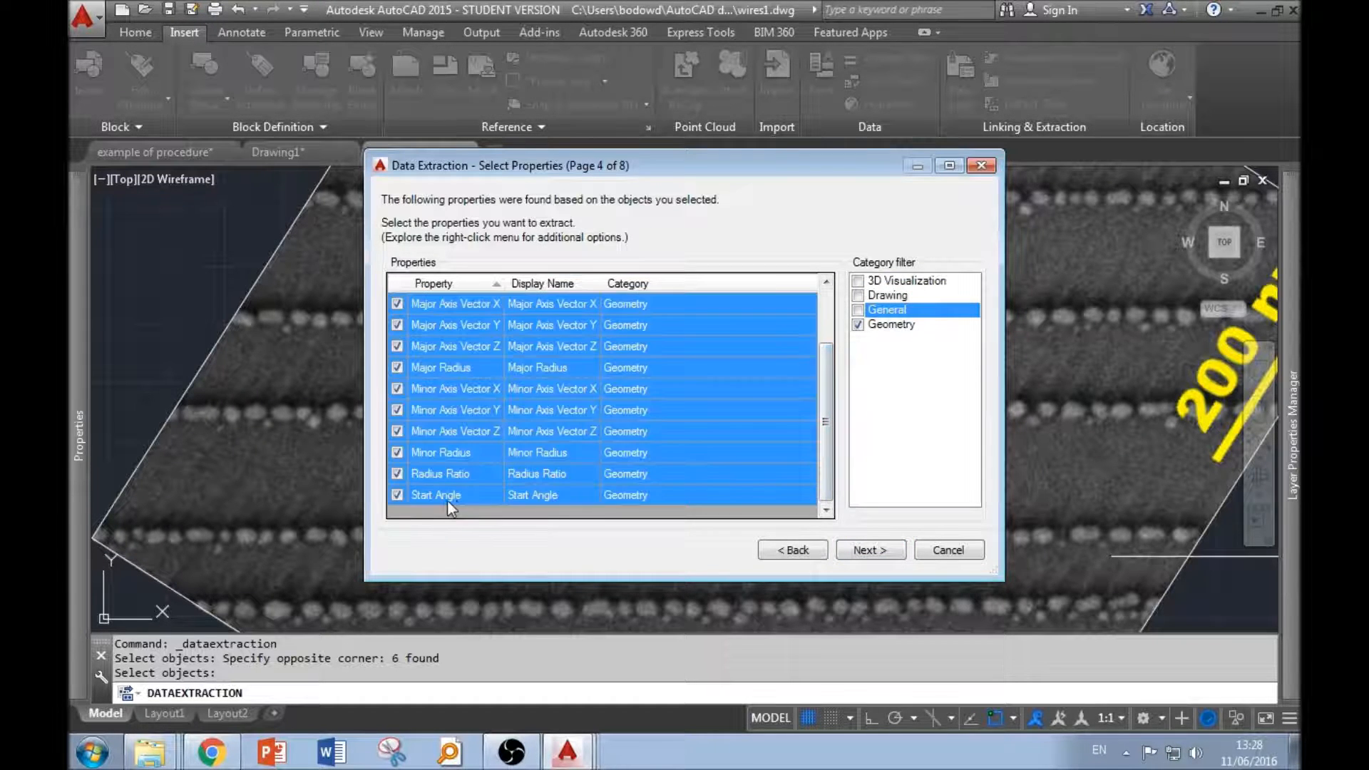
pyautogui.click(397, 496)
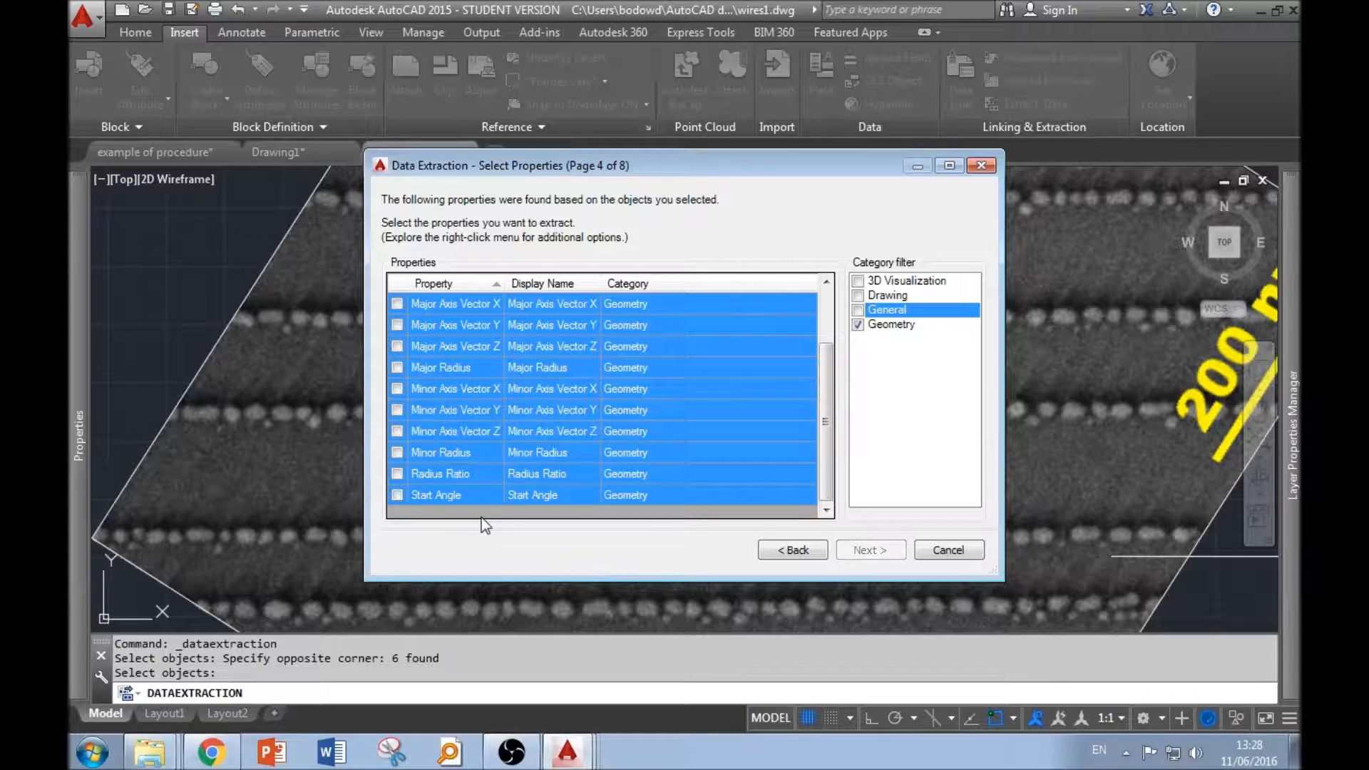
pyautogui.click(457, 459)
pyautogui.click(398, 452)
pyautogui.click(397, 368)
pyautogui.scroll(2, 479, 389)
pyautogui.scroll(-1, 480, 389)
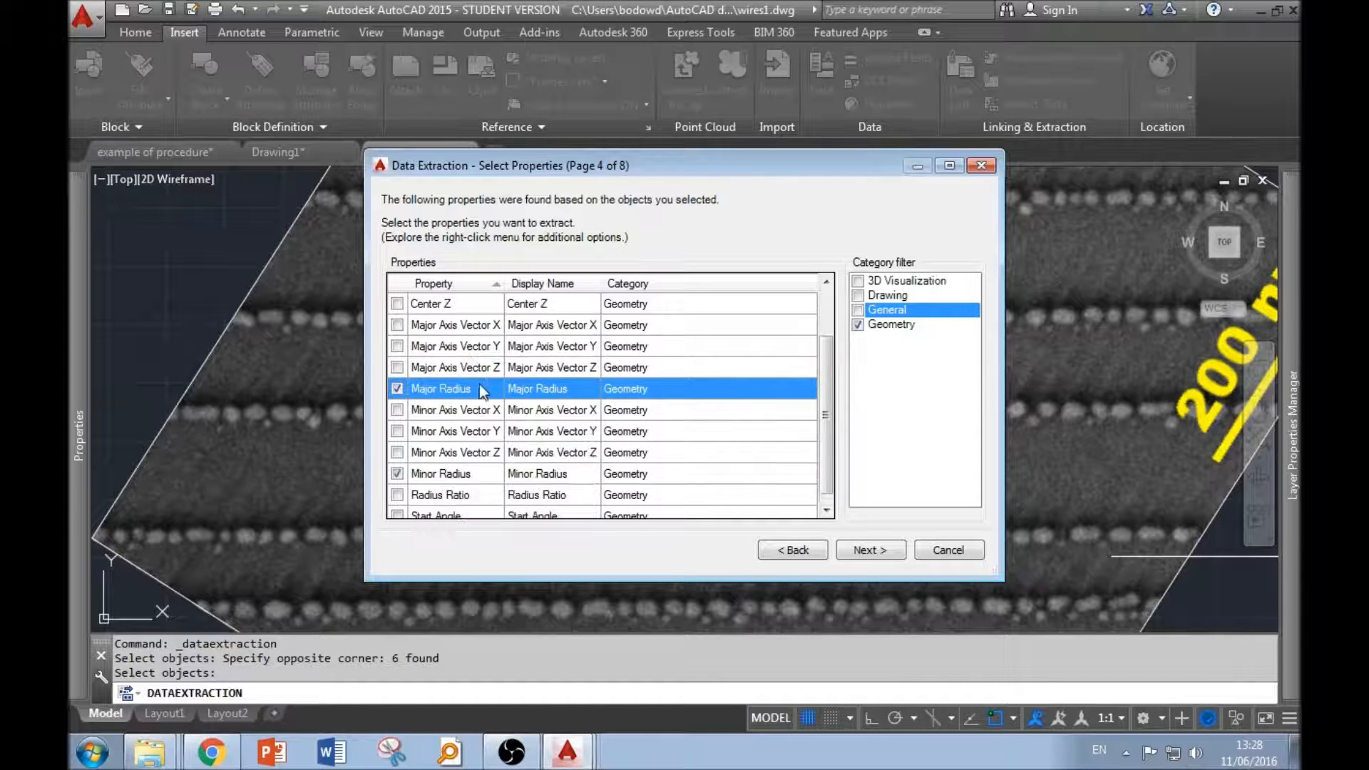
pyautogui.click(884, 550)
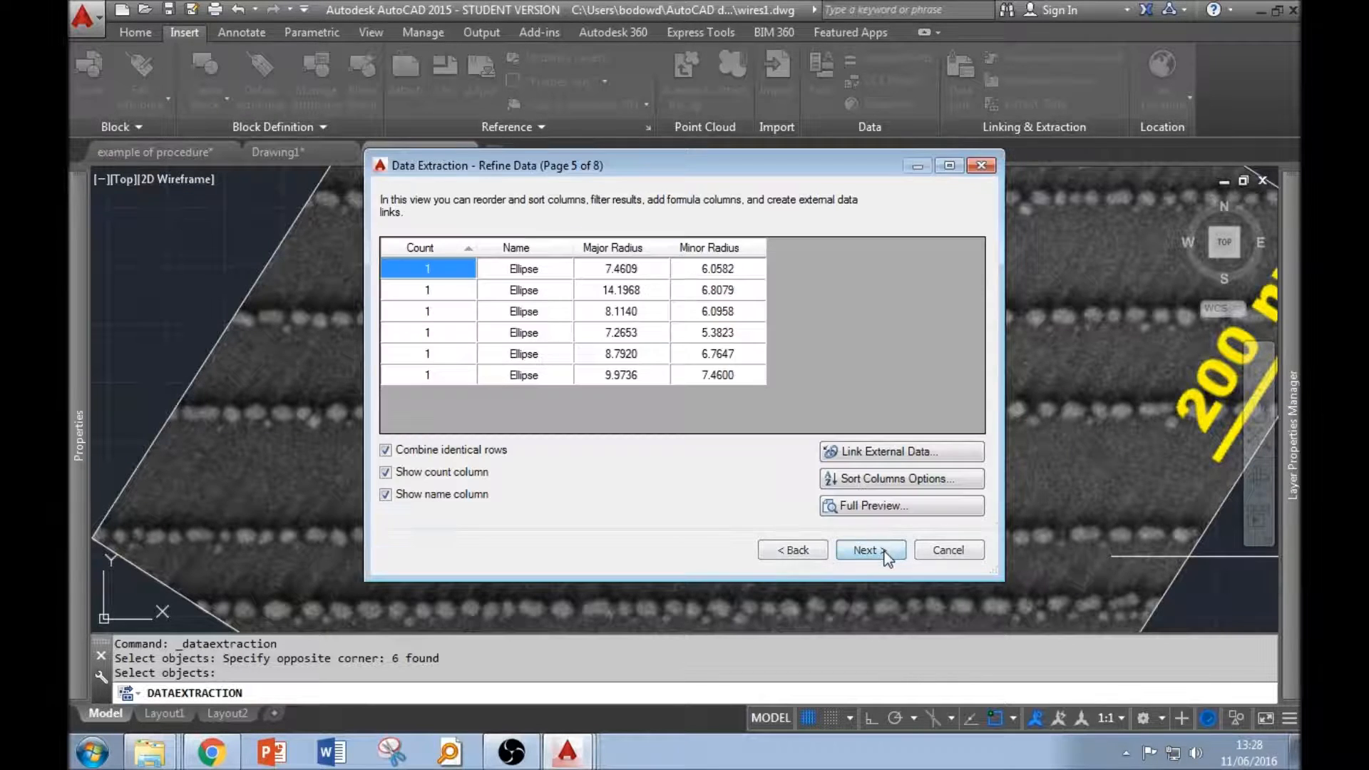
# Hide the count and name columns in the extracted ellipse data.
pyautogui.click(414, 474)
pyautogui.click(408, 495)
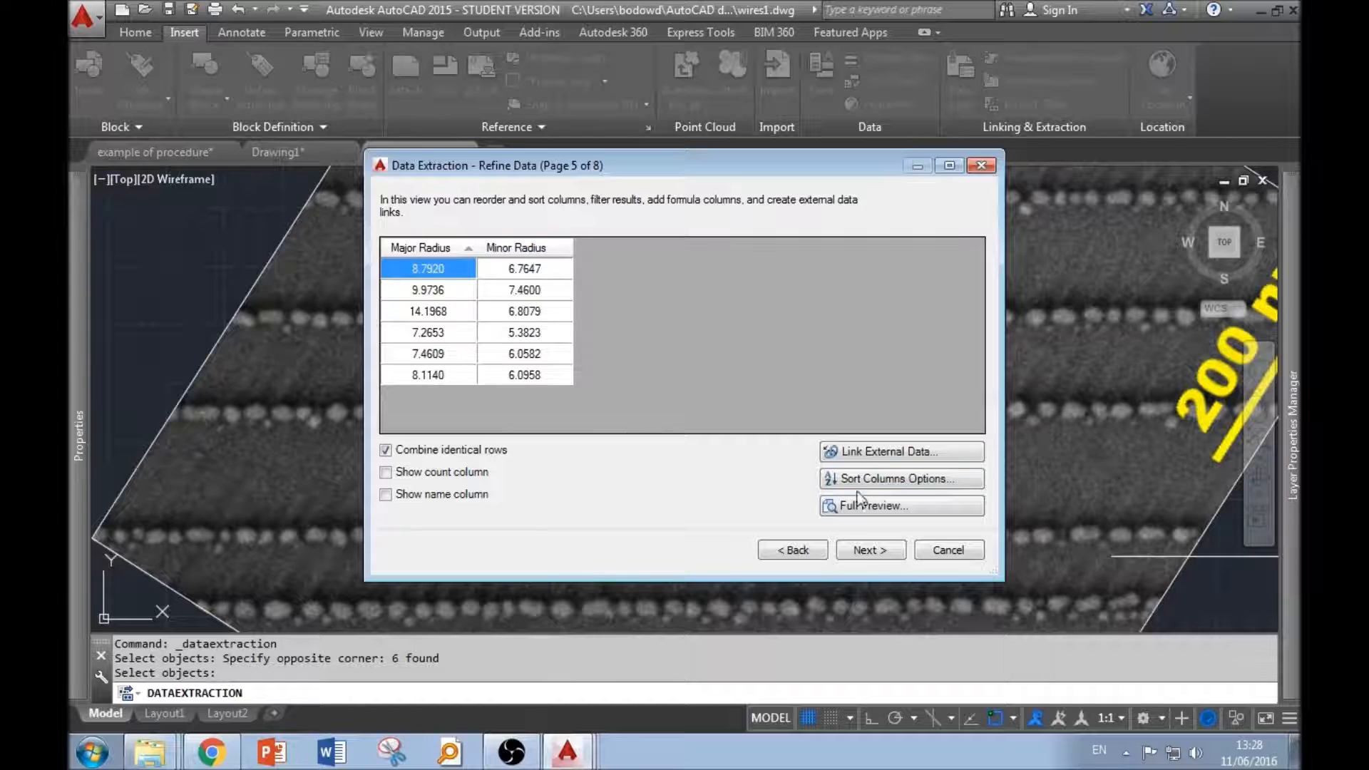
pyautogui.click(873, 554)
# Enable output to an external file and choose the AutoCAD data extraction folder as its location.
pyautogui.click(485, 255)
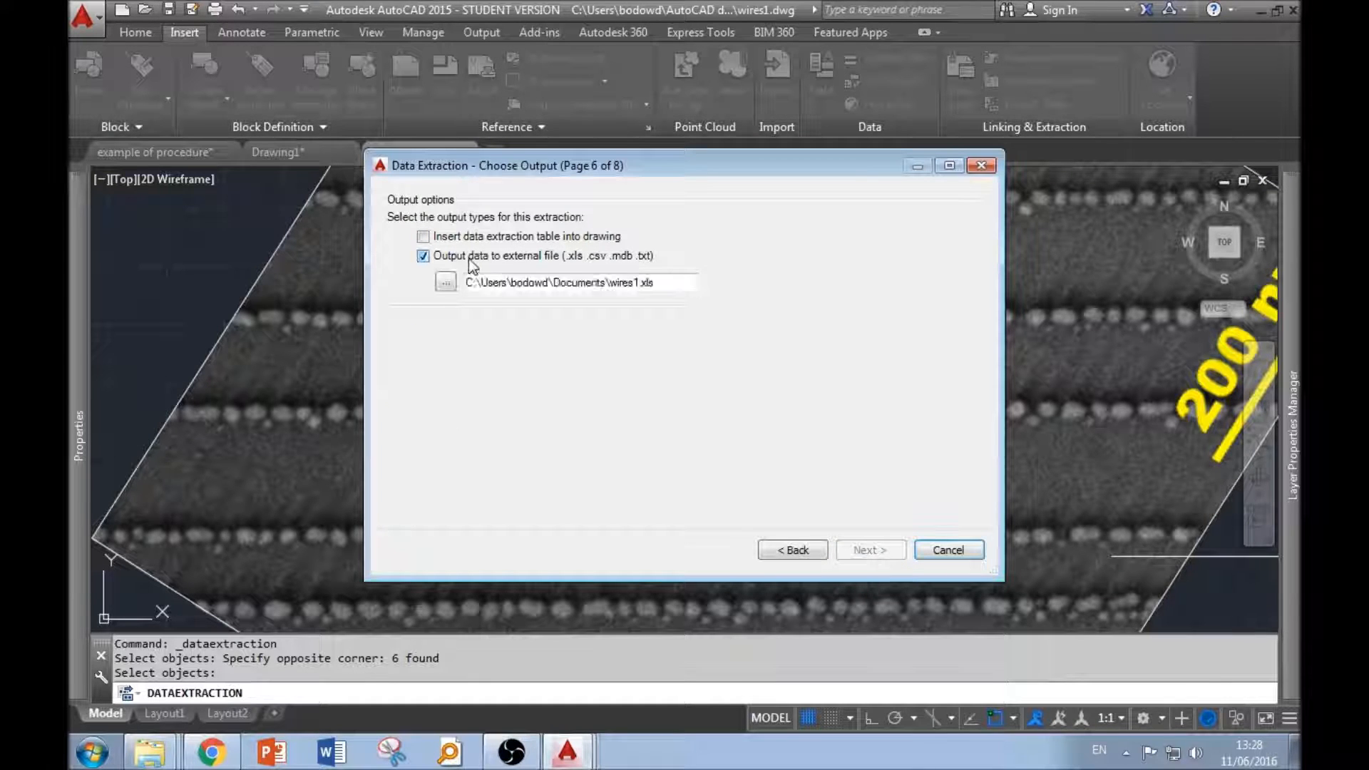
pyautogui.click(445, 283)
pyautogui.click(804, 213)
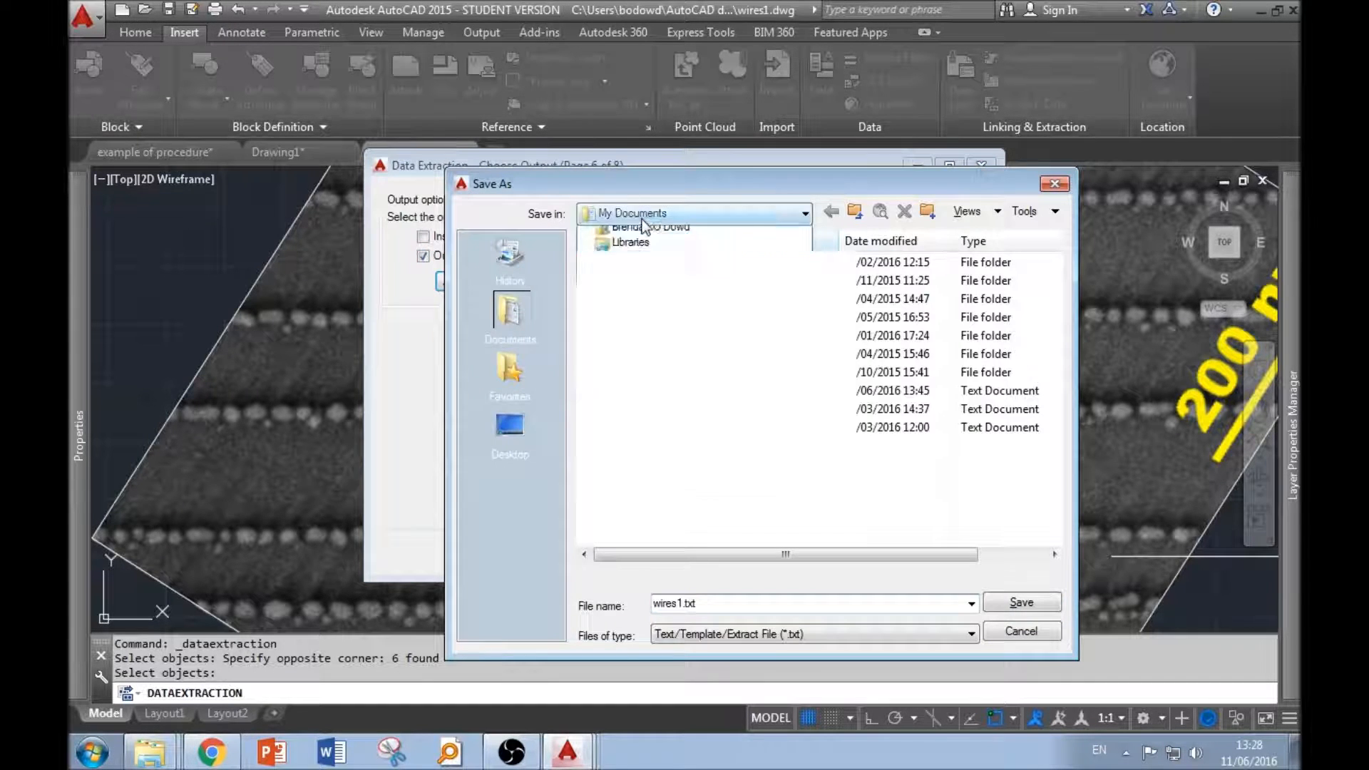
pyautogui.click(651, 294)
pyautogui.doubleClick(661, 340)
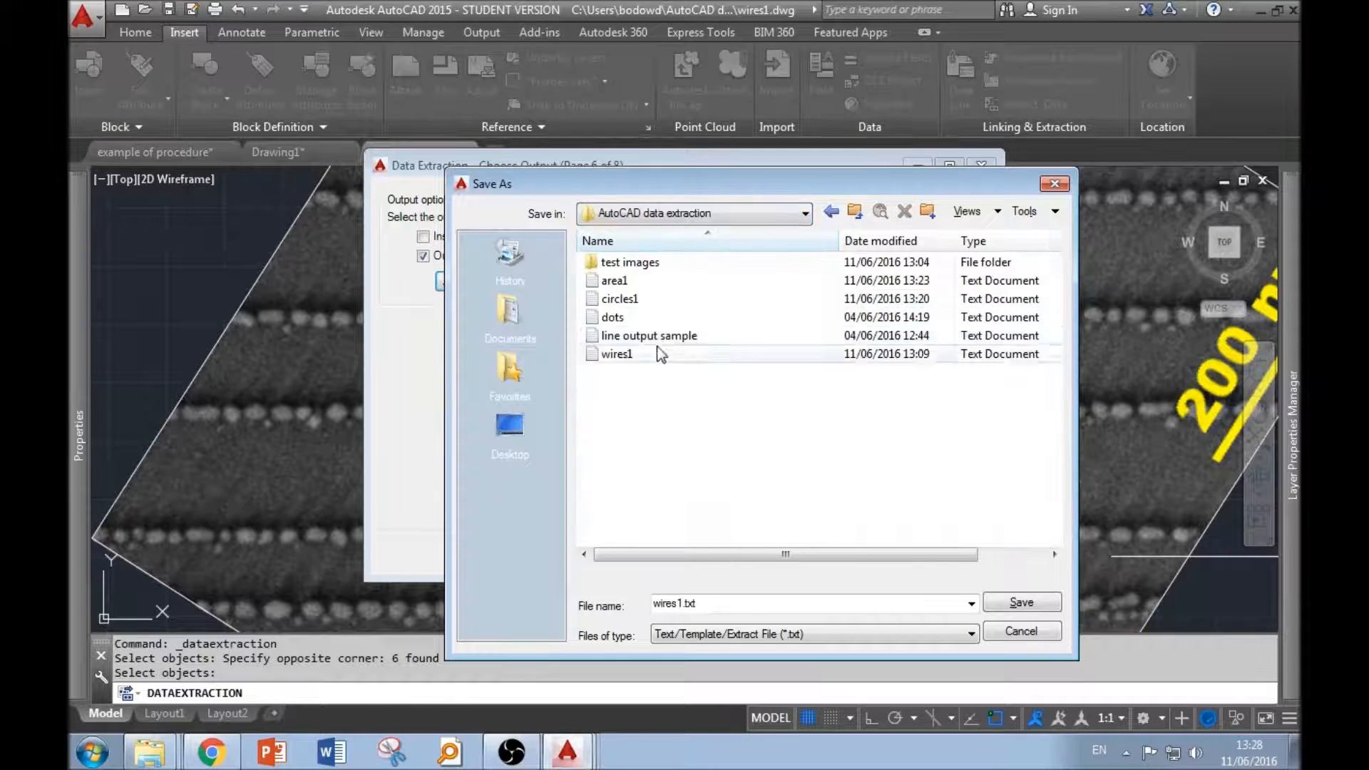
# Name the output text file ellipse data.txt and finish the data extraction.
pyautogui.doubleClick(686, 604)
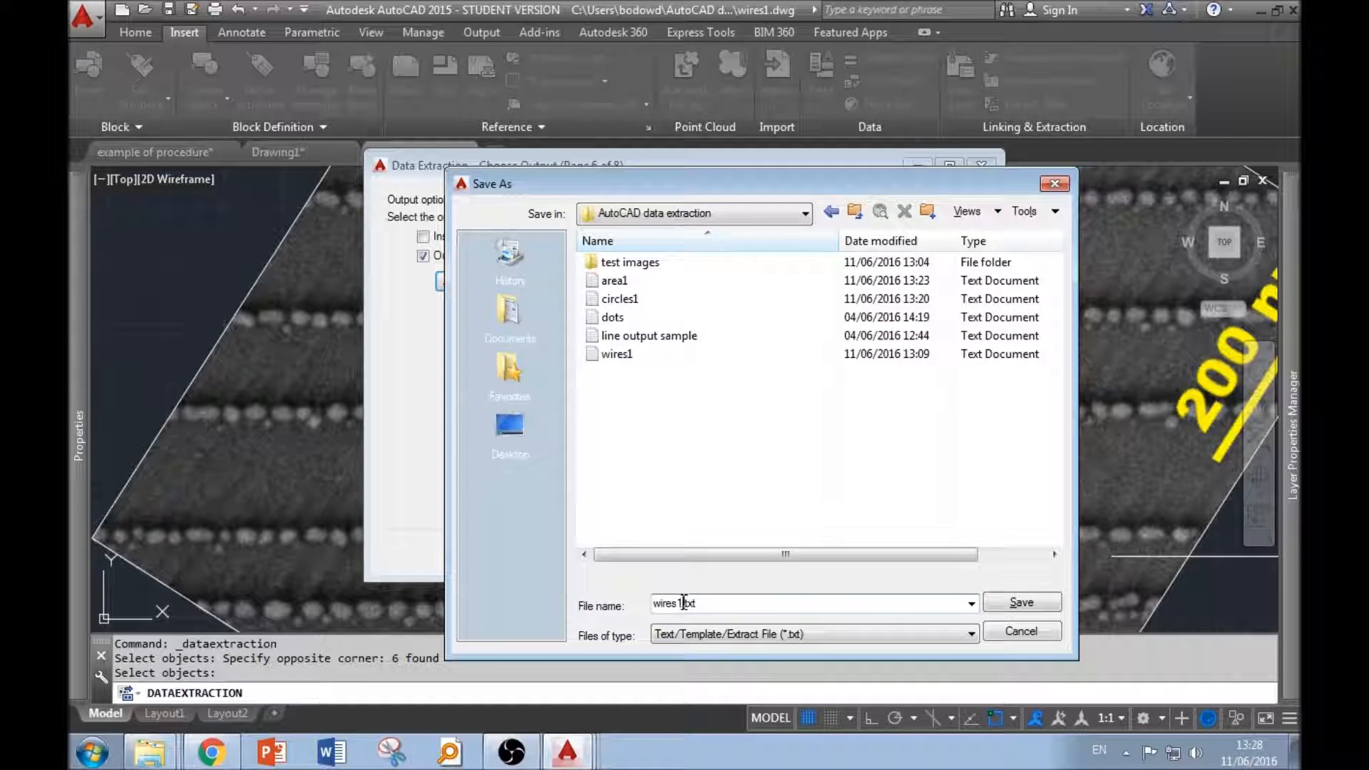
pyautogui.click(682, 604)
pyautogui.write('ellips')
pyautogui.write('e')
pyautogui.write(' data')
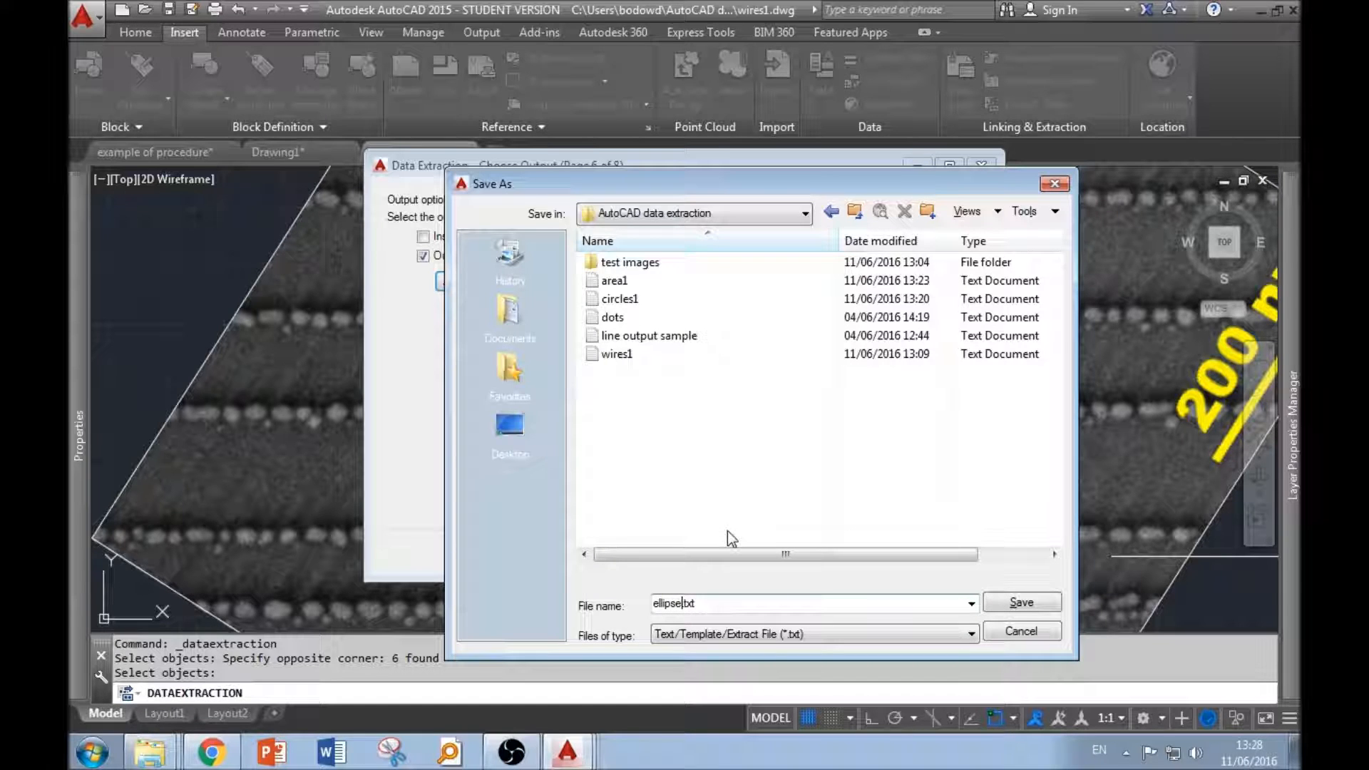
pyautogui.press('Return')
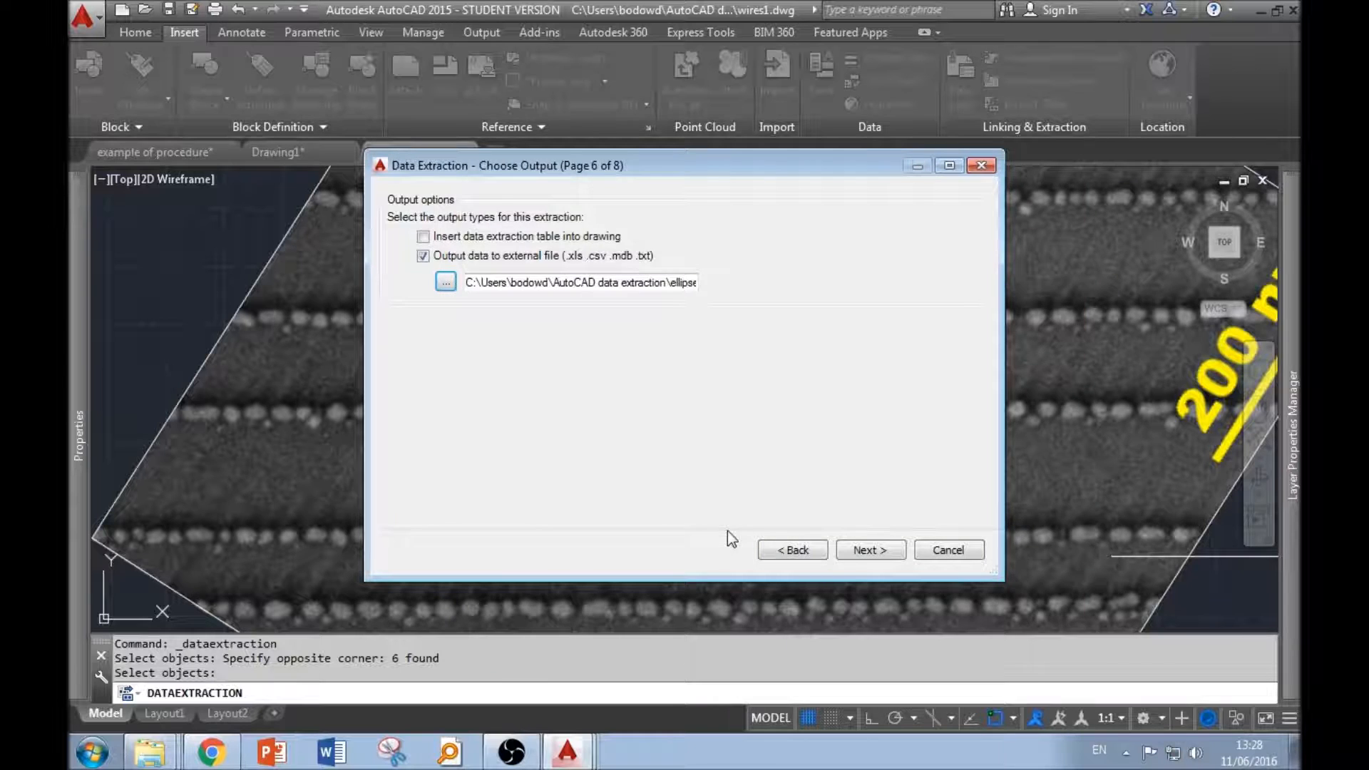
pyautogui.click(871, 551)
pyautogui.click(885, 551)
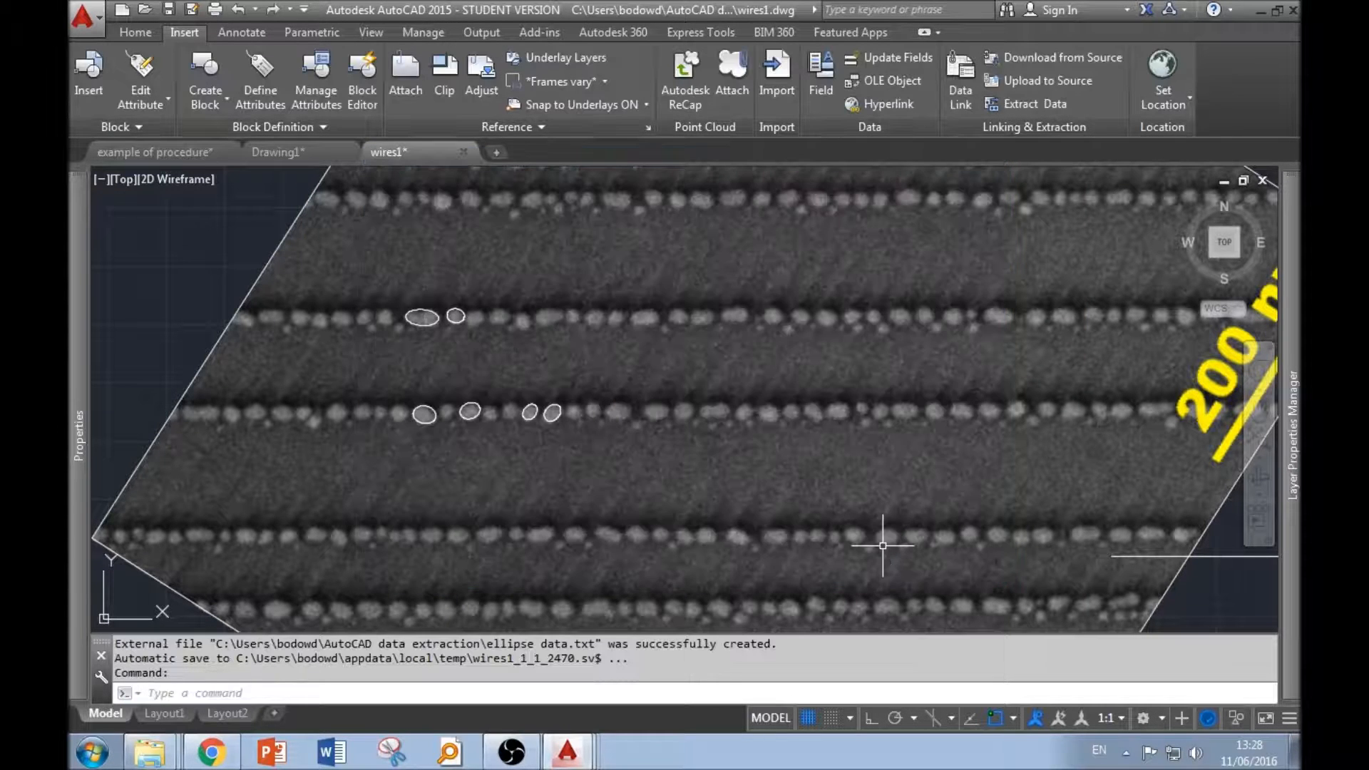
# Switch to File Explorer and open the ellipse data text file in the AutoCAD data extraction folder.
pyautogui.hotkey('alt', 'Tab')
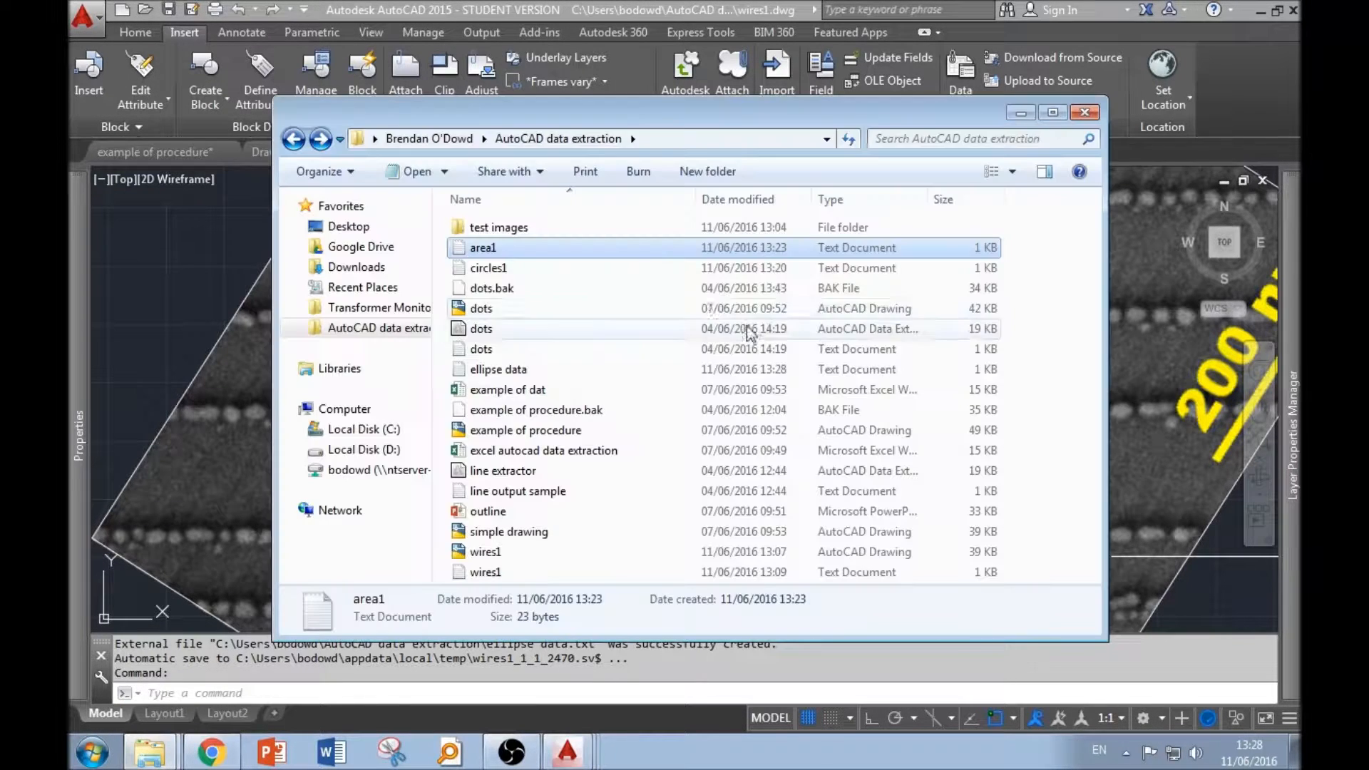
pyautogui.doubleClick(502, 370)
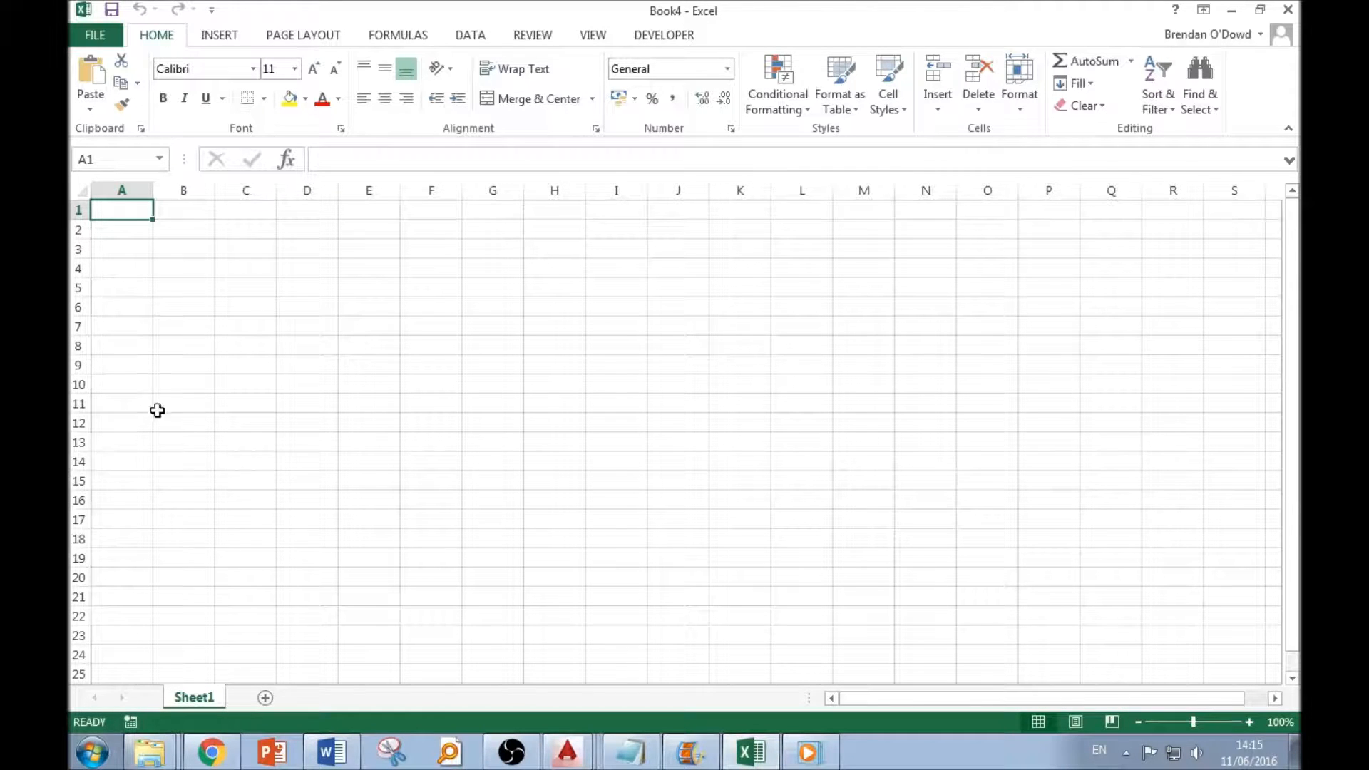
# Import the wires1 text file as delimited data into the existing worksheet at cell A1.
pyautogui.click(480, 34)
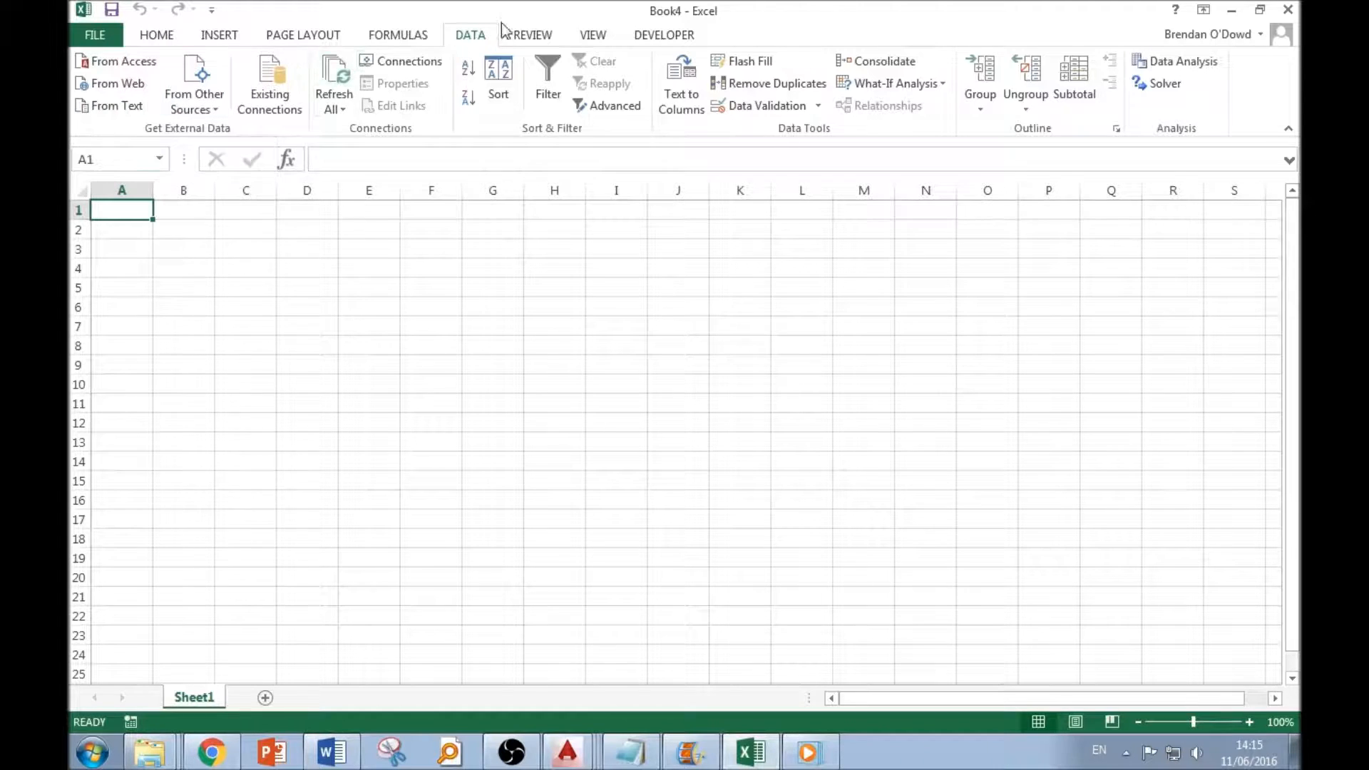
pyautogui.click(132, 110)
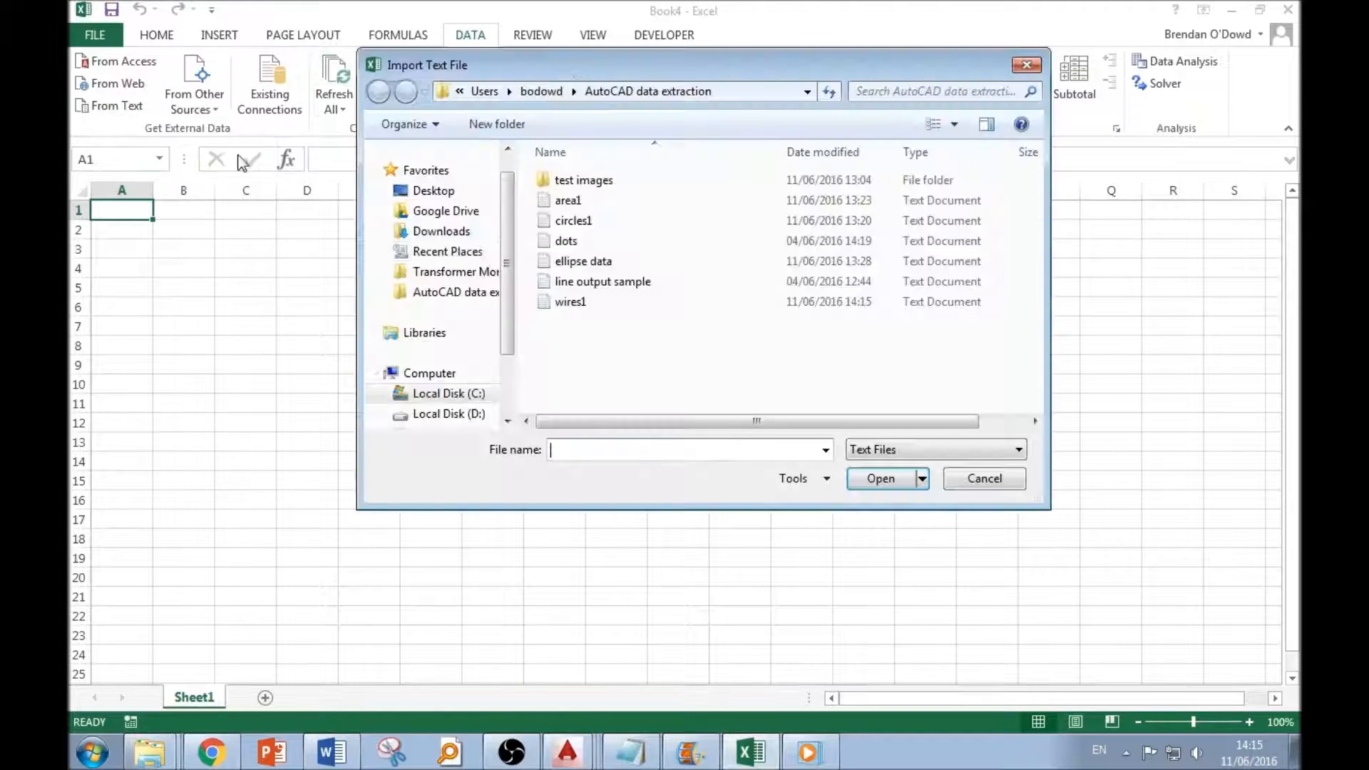
pyautogui.click(571, 302)
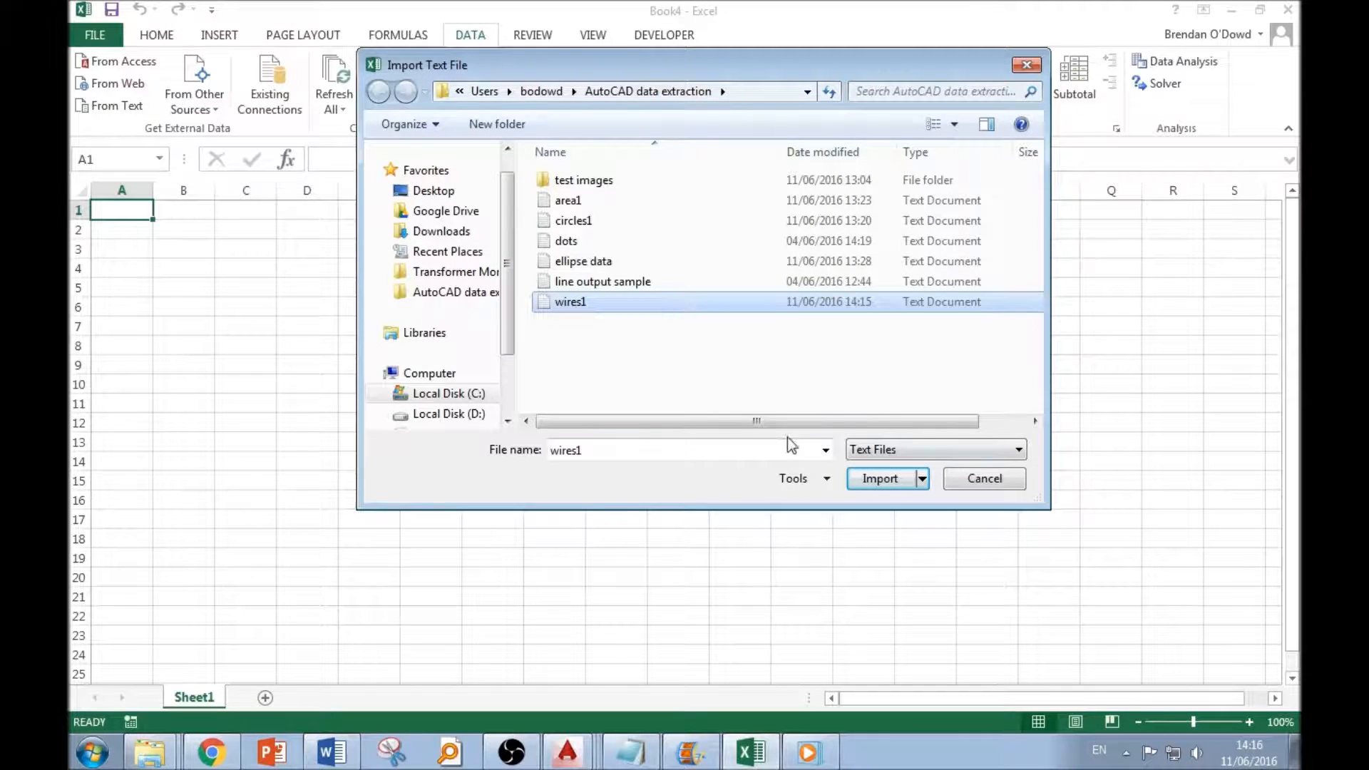
pyautogui.click(882, 479)
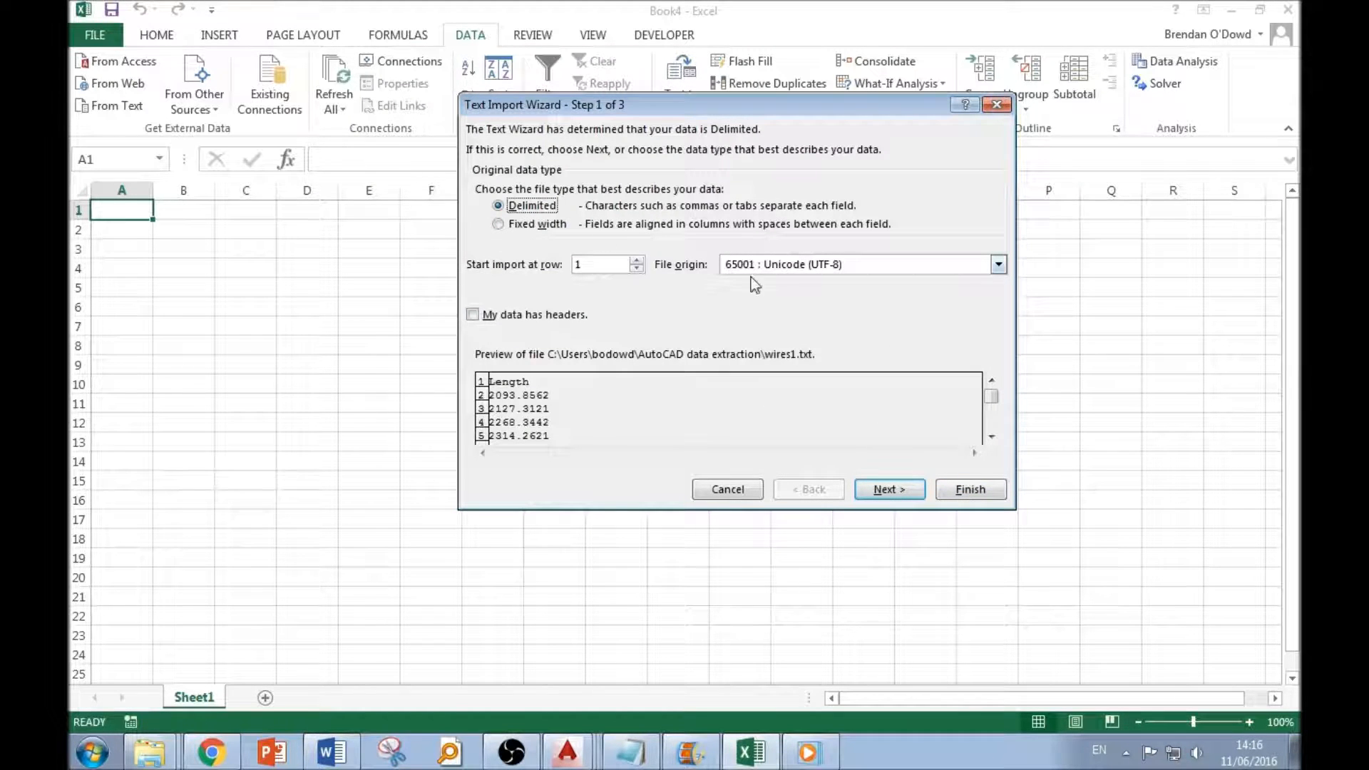
pyautogui.click(970, 490)
pyautogui.click(762, 406)
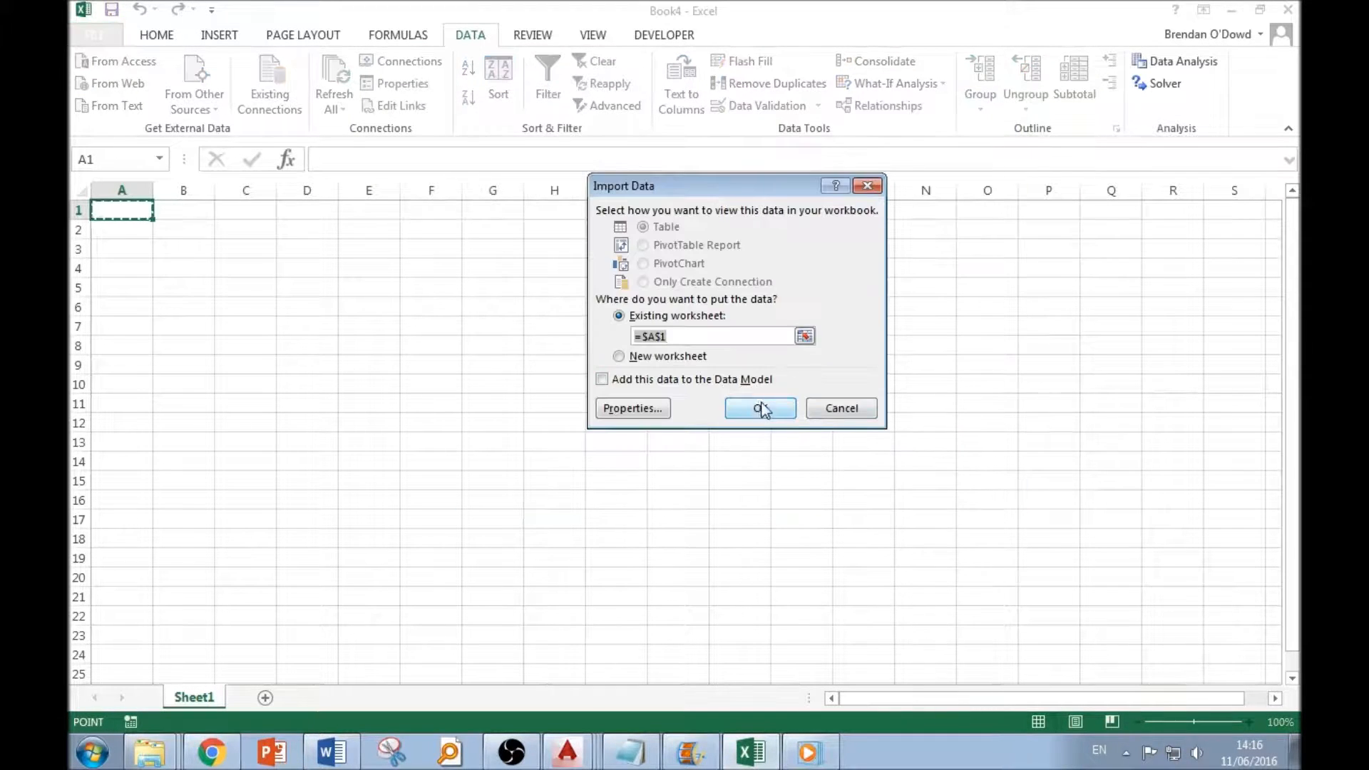
# Fill B2:B9 with histogram bin values from 2000 to 2700 in increments of 100.
pyautogui.moveTo(139, 233); pyautogui.dragTo(123, 325)
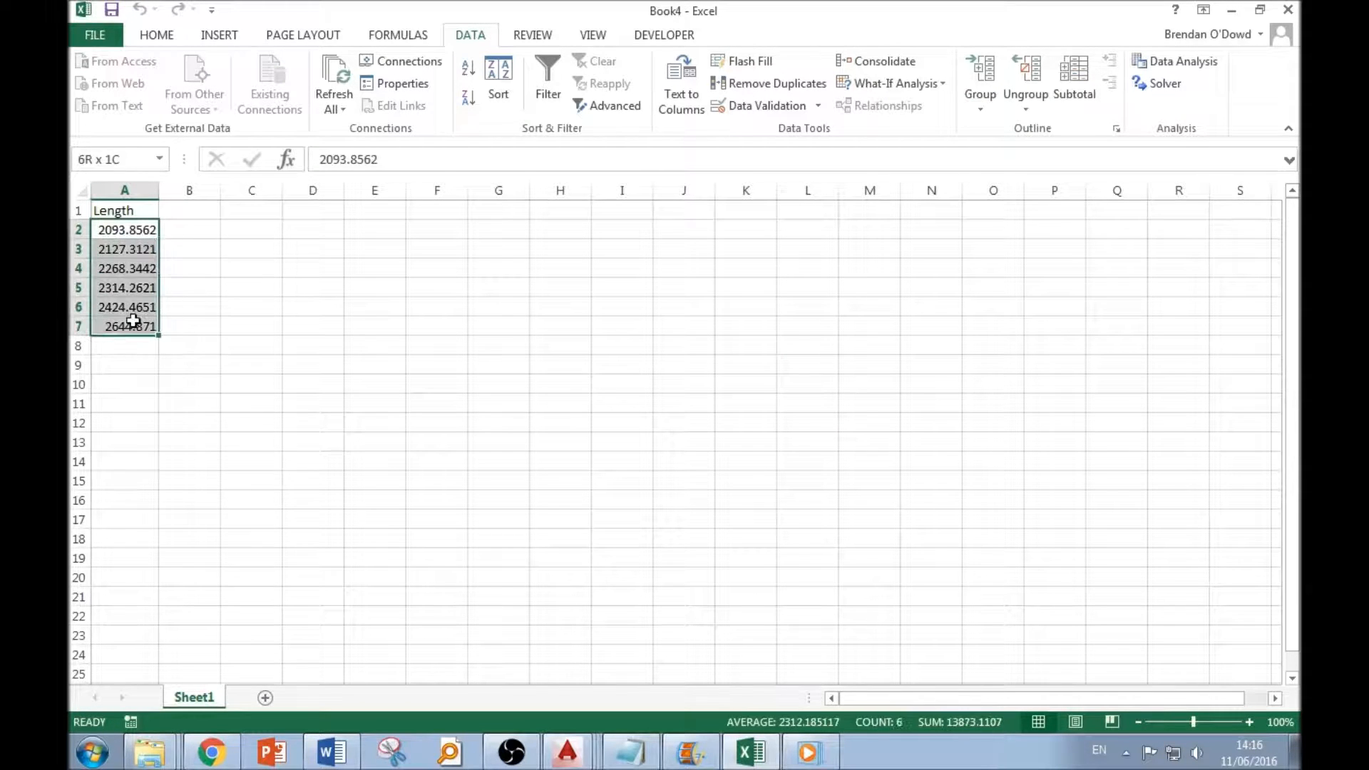
pyautogui.click(205, 232)
pyautogui.write('2000')
pyautogui.press('Return')
pyautogui.write('2100')
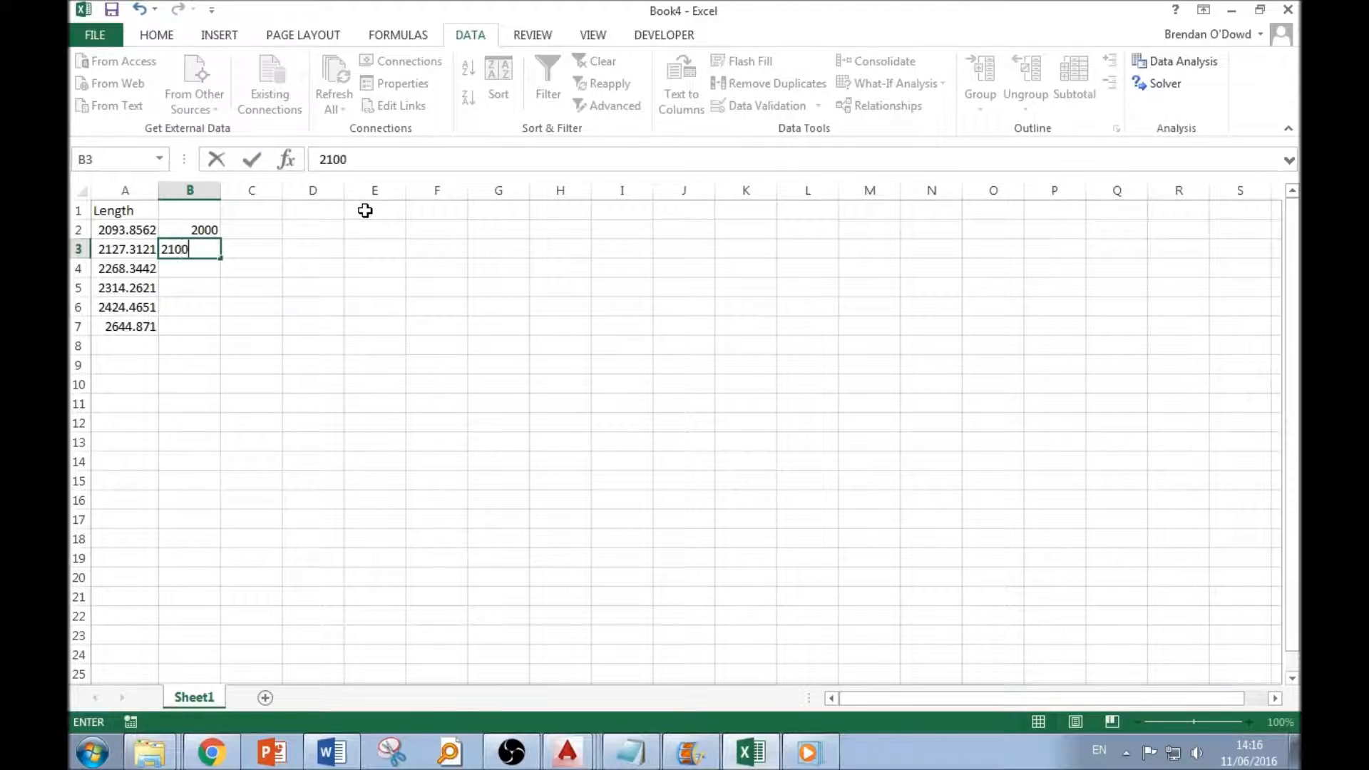
pyautogui.press('Return')
pyautogui.moveTo(195, 230); pyautogui.dragTo(220, 375)
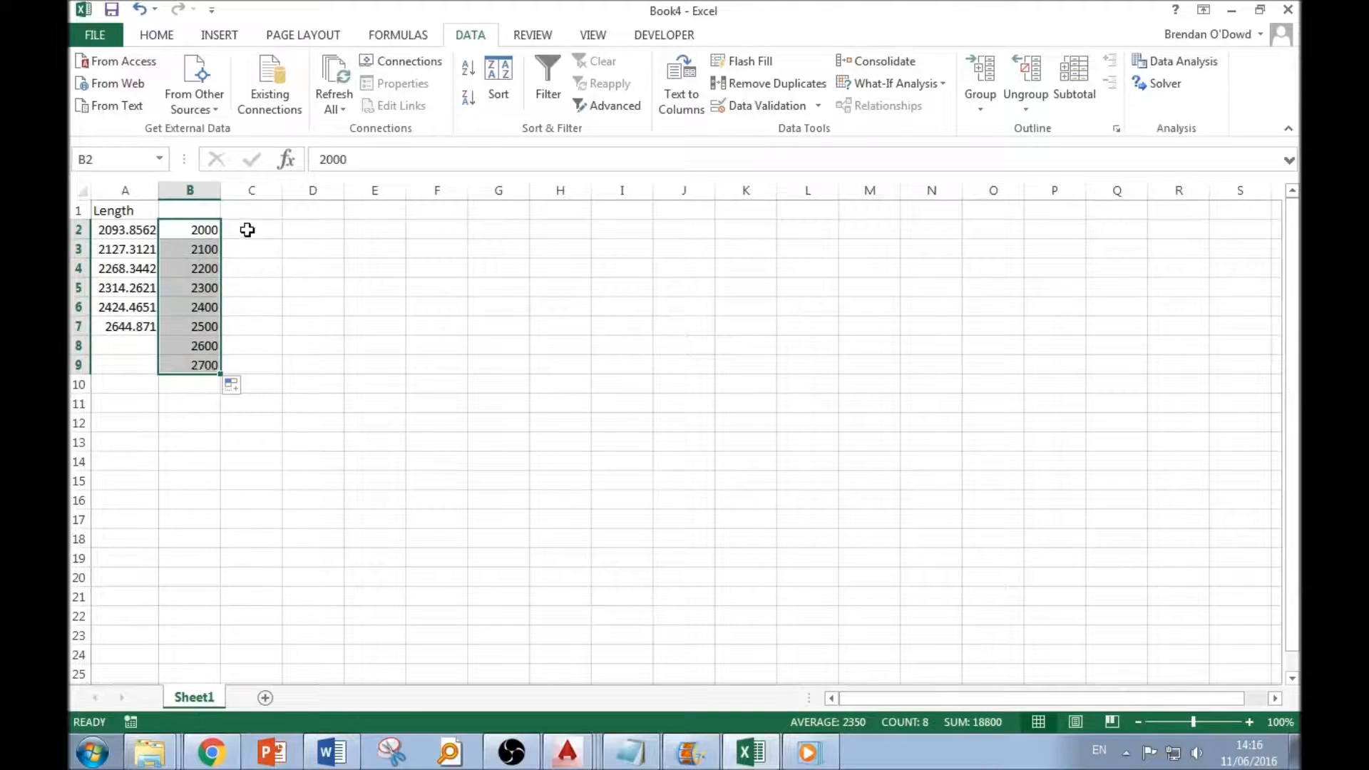
pyautogui.click(249, 230)
pyautogui.write('=')
pyautogui.press('BackSpace')
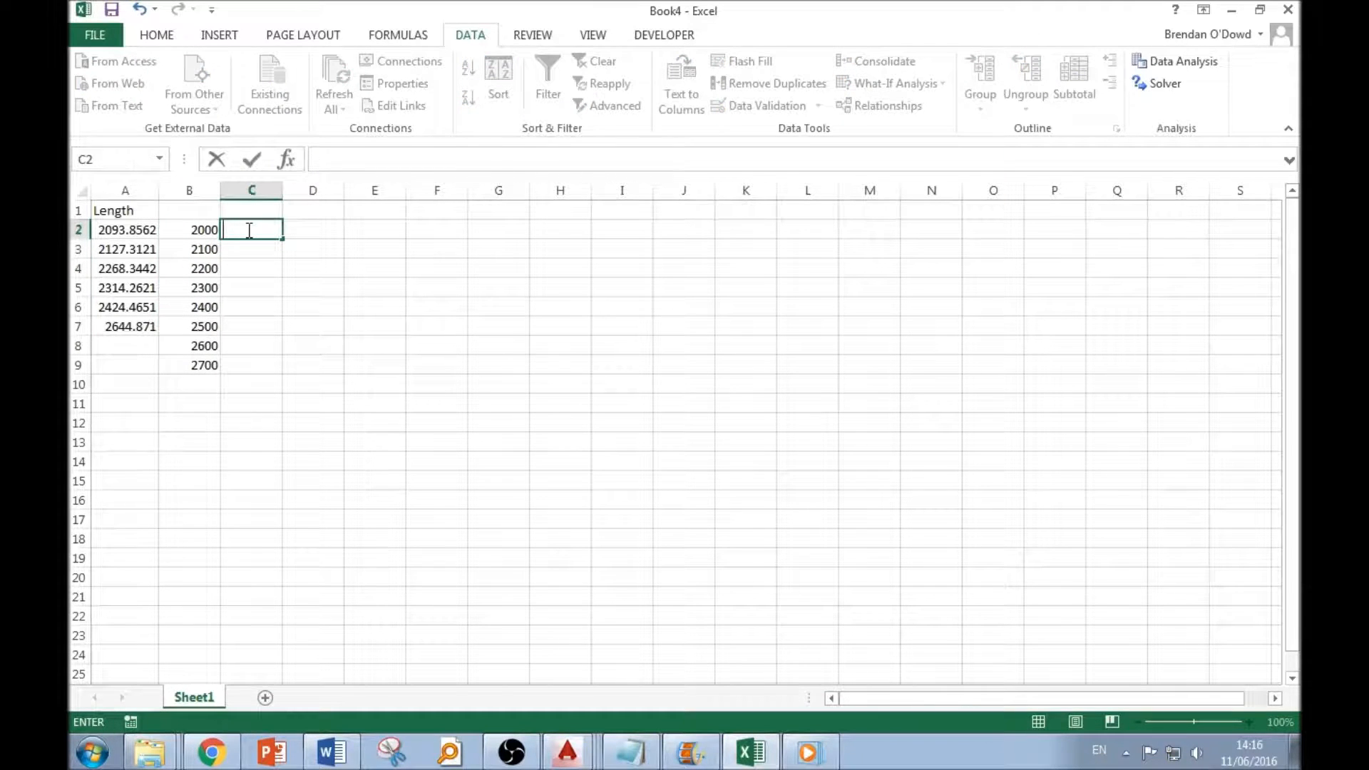
# Enter =FREQUENCY(A2:A7,B2:B9) as an array formula across C2:C10.
pyautogui.moveTo(251, 227); pyautogui.dragTo(259, 382)
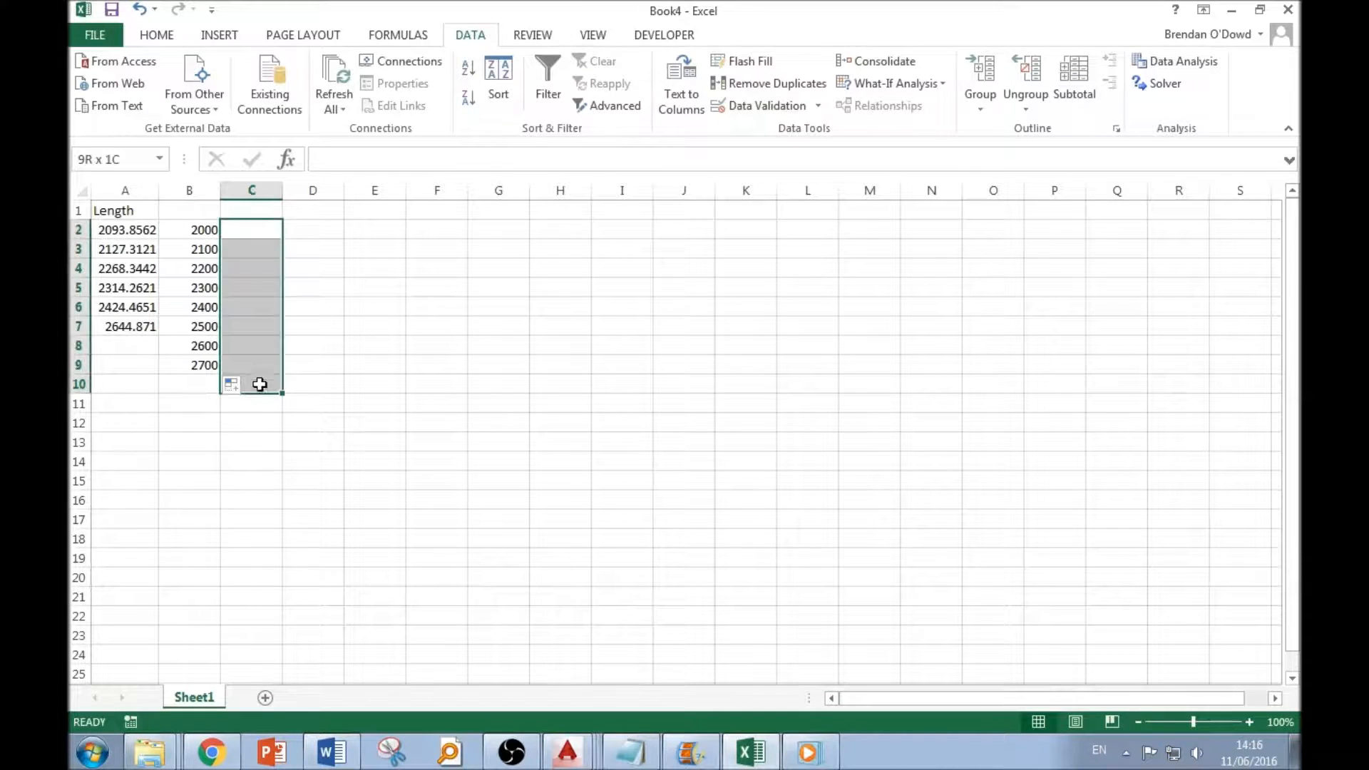
pyautogui.click(332, 161)
pyautogui.write('=')
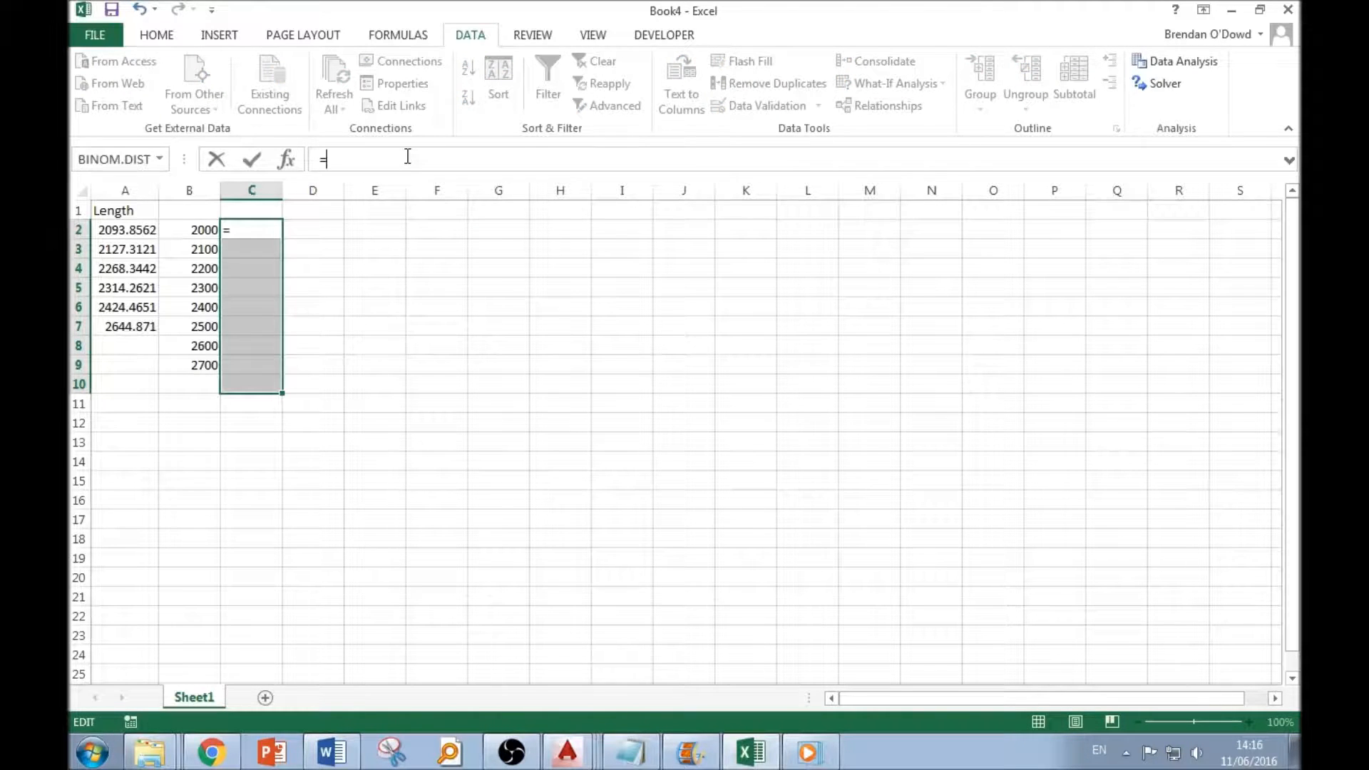
pyautogui.write('FREQU')
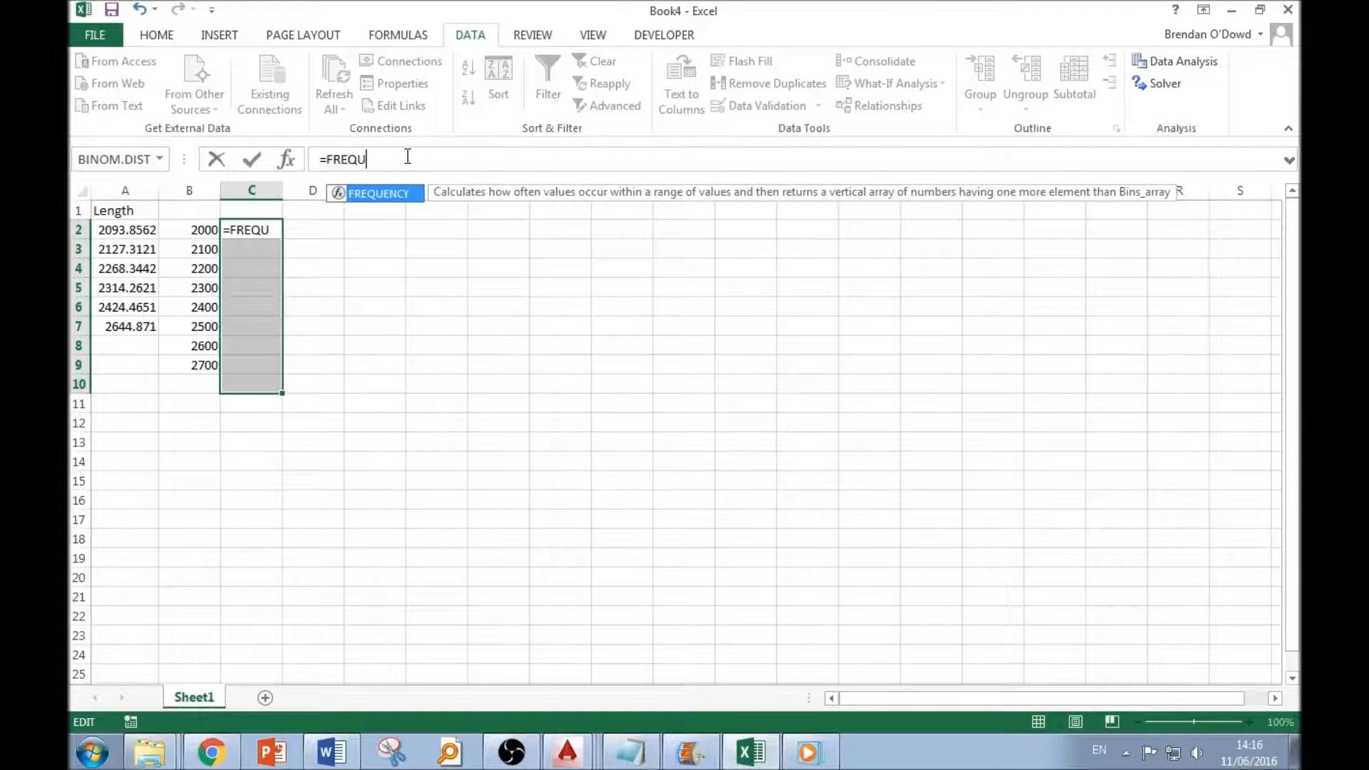
pyautogui.write('ENCY(')
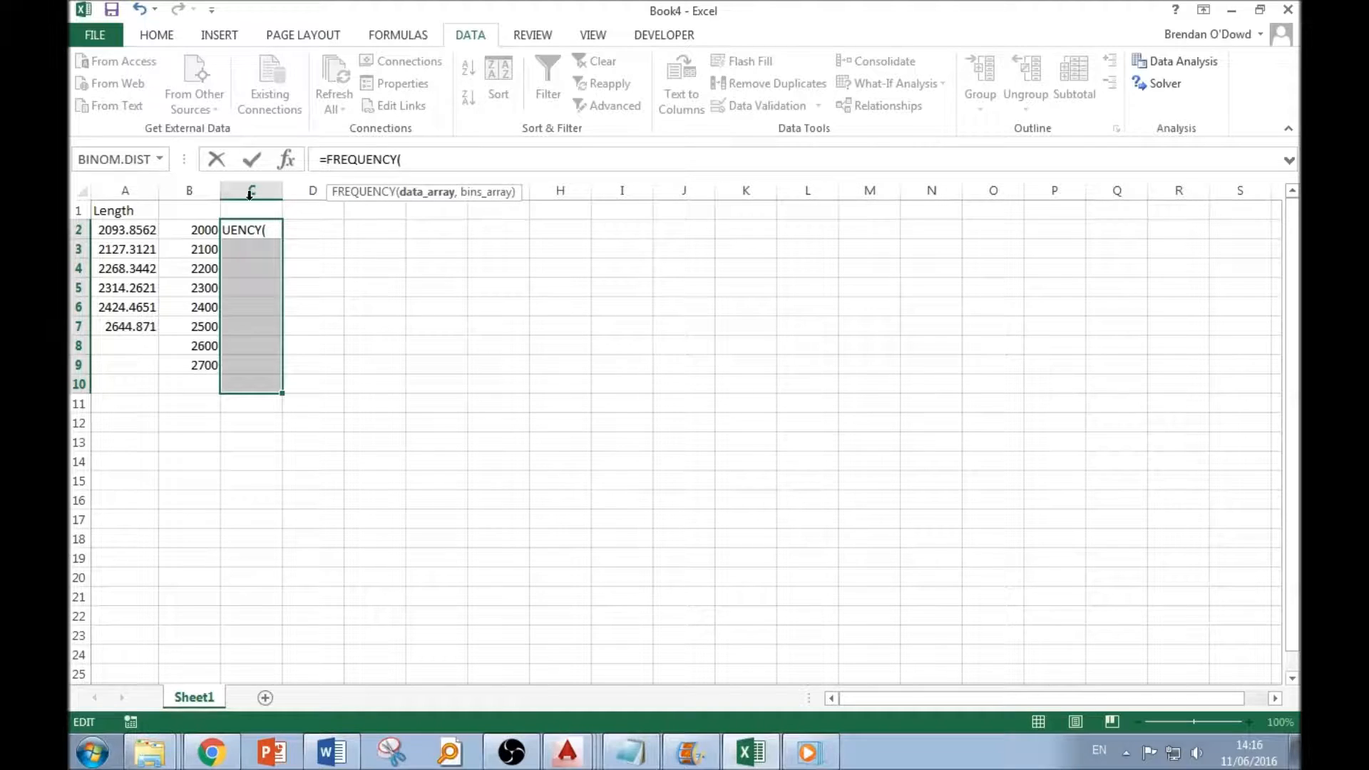
pyautogui.moveTo(143, 234); pyautogui.dragTo(121, 325)
pyautogui.write(',')
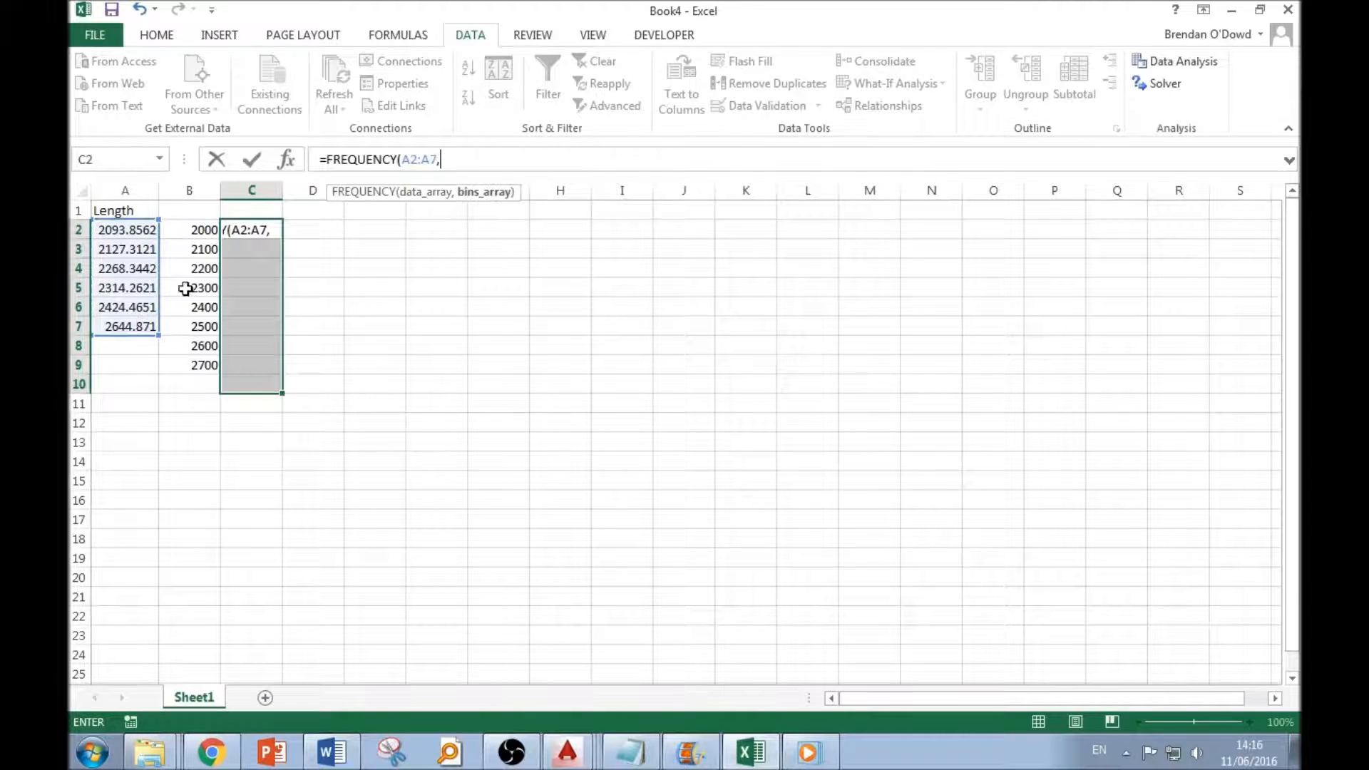
pyautogui.moveTo(196, 232); pyautogui.dragTo(207, 362)
pyautogui.write(')')
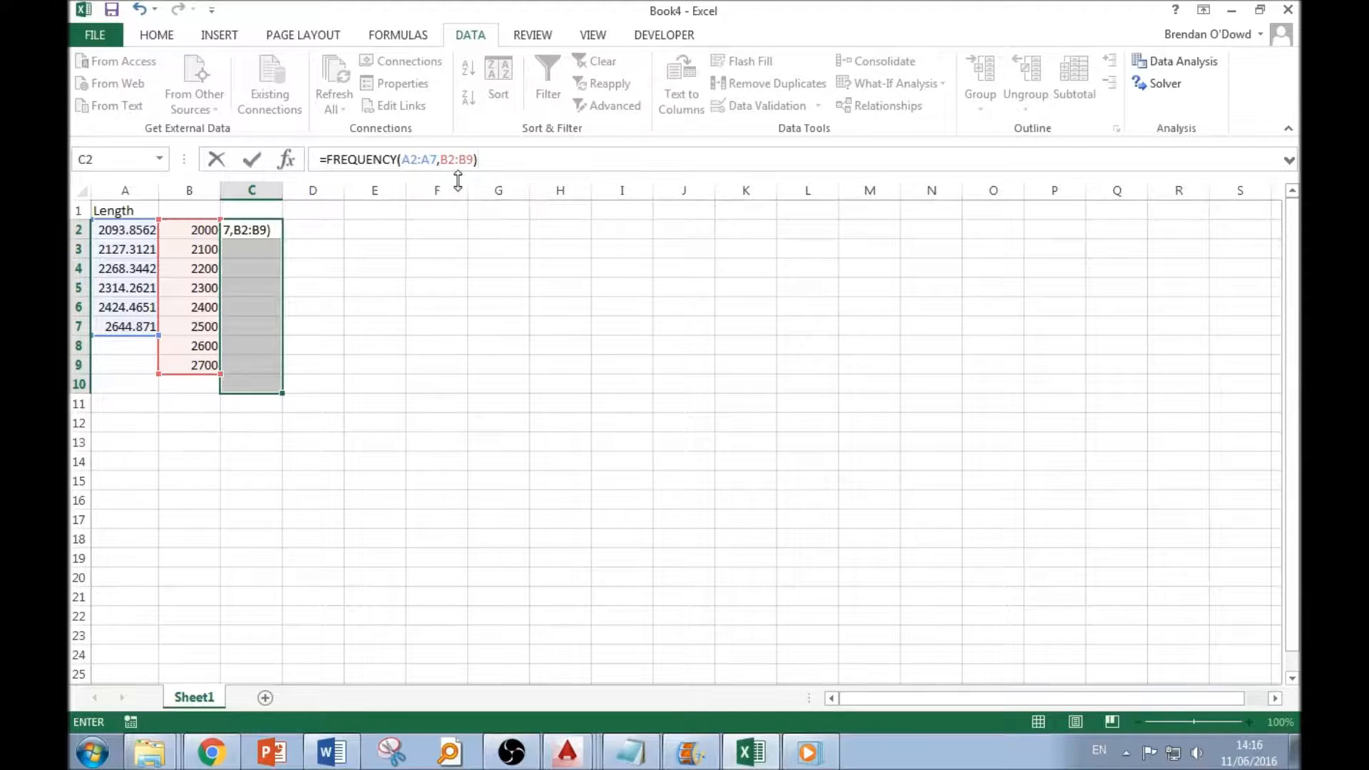
pyautogui.hotkey('ctrl', 'shift', 'Return')
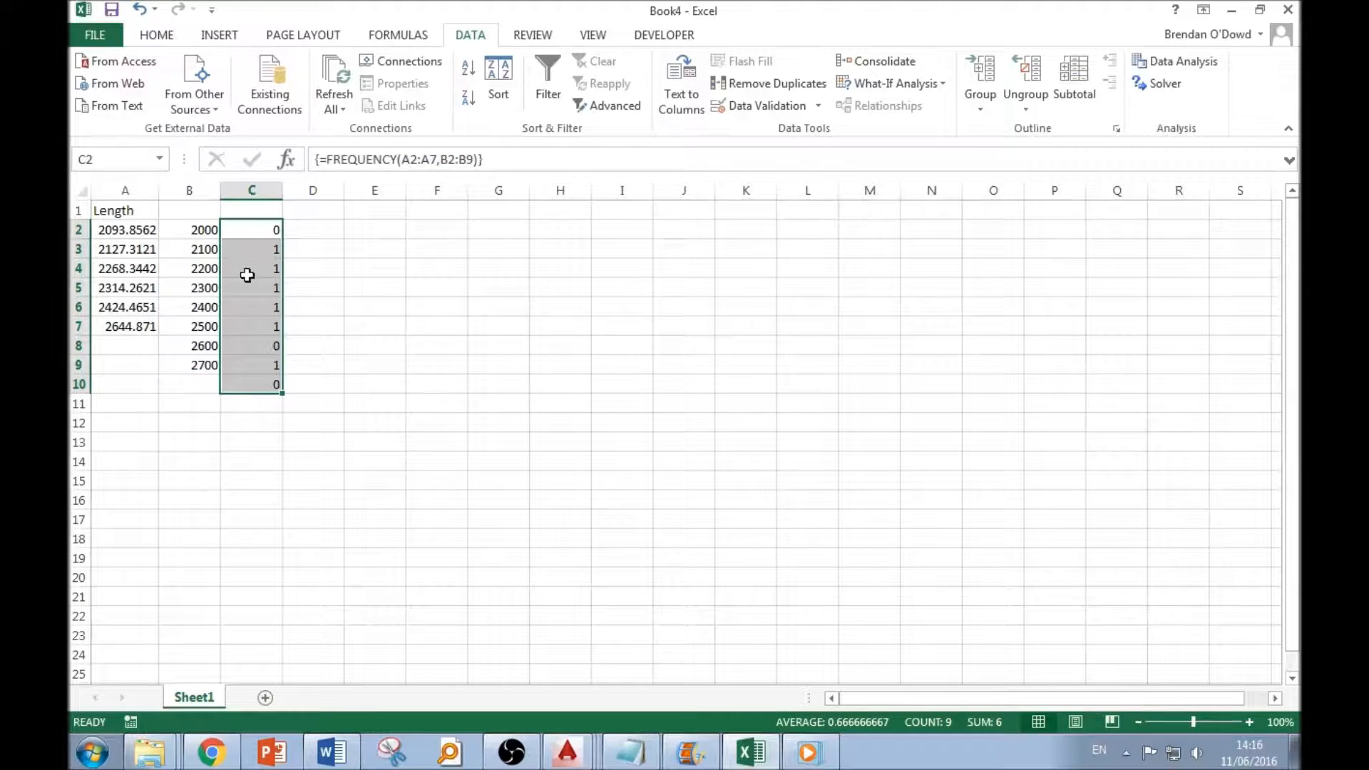
# Insert a column chart of the frequencies in C2:C10 and move it slightly higher on the sheet.
pyautogui.click(218, 36)
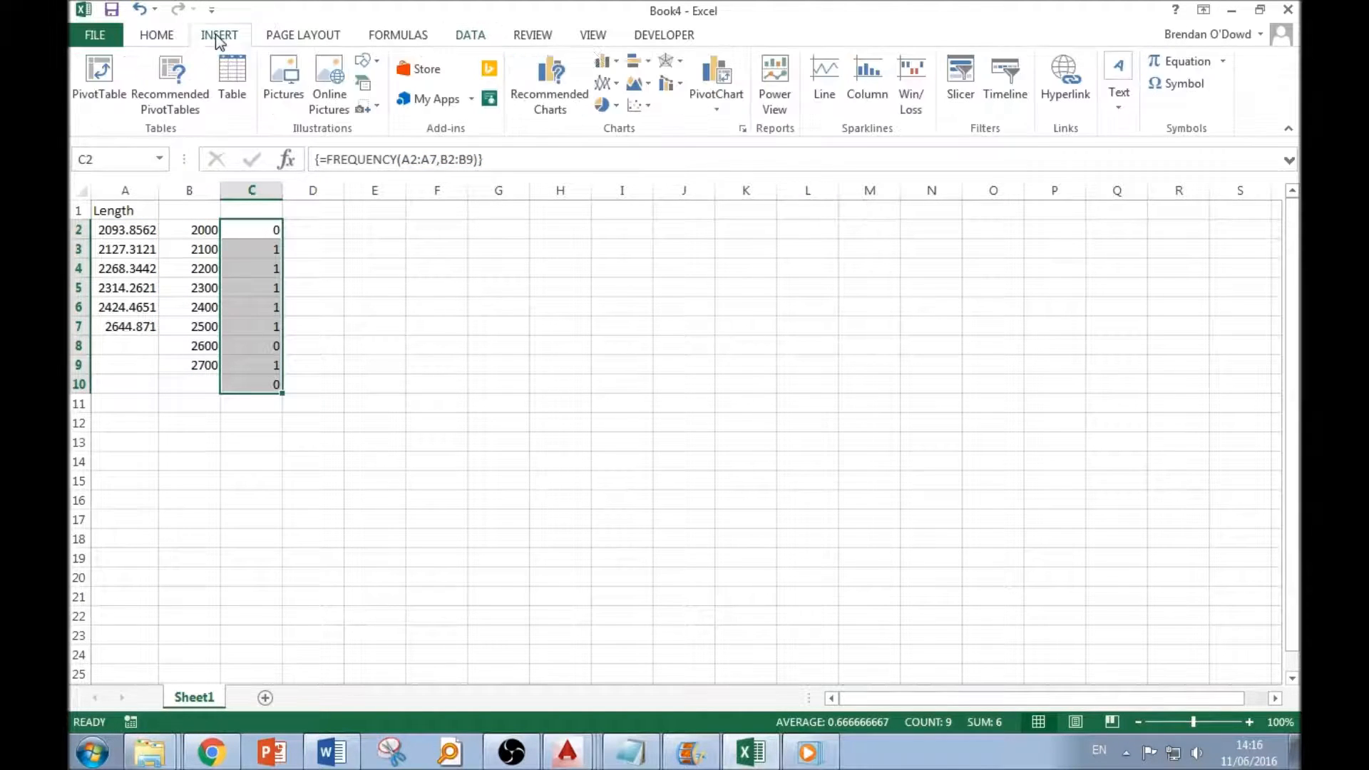
pyautogui.click(629, 121)
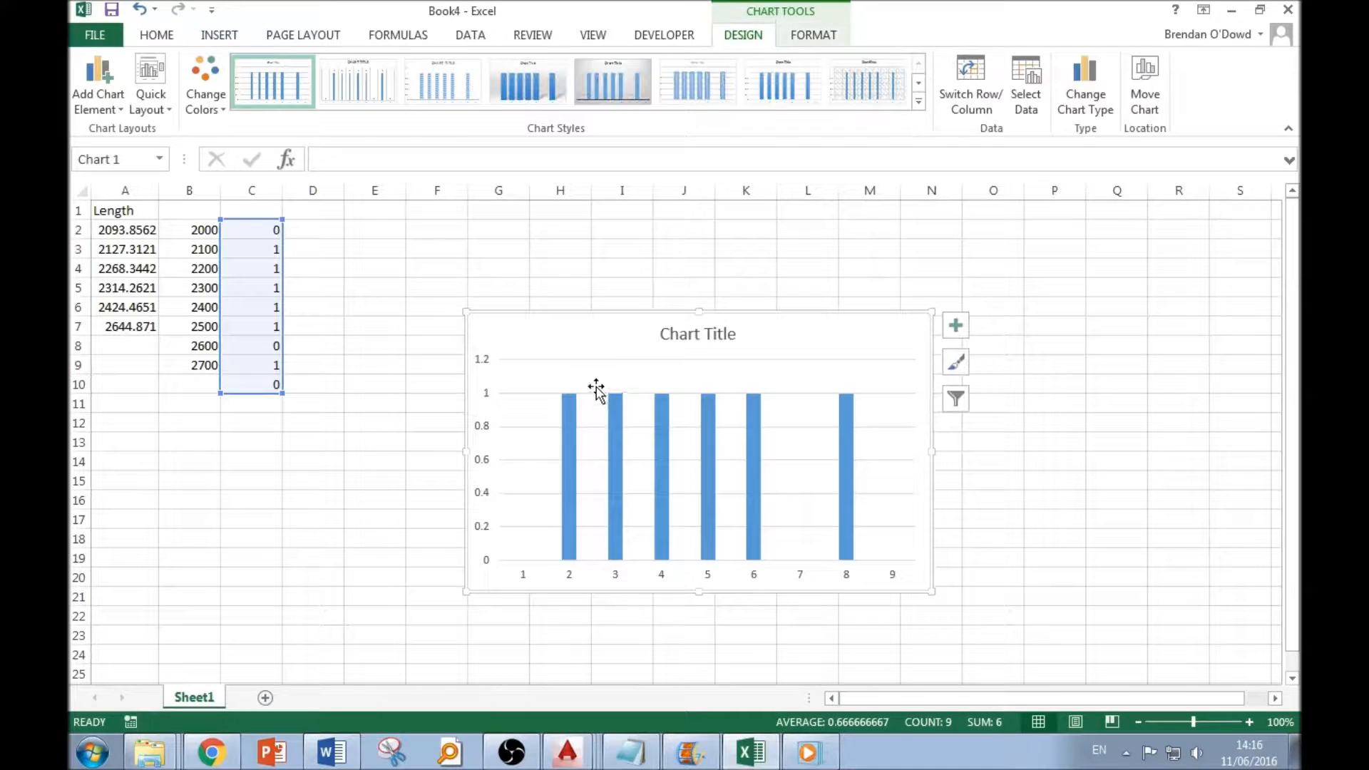
pyautogui.moveTo(605, 326); pyautogui.dragTo(617, 266)
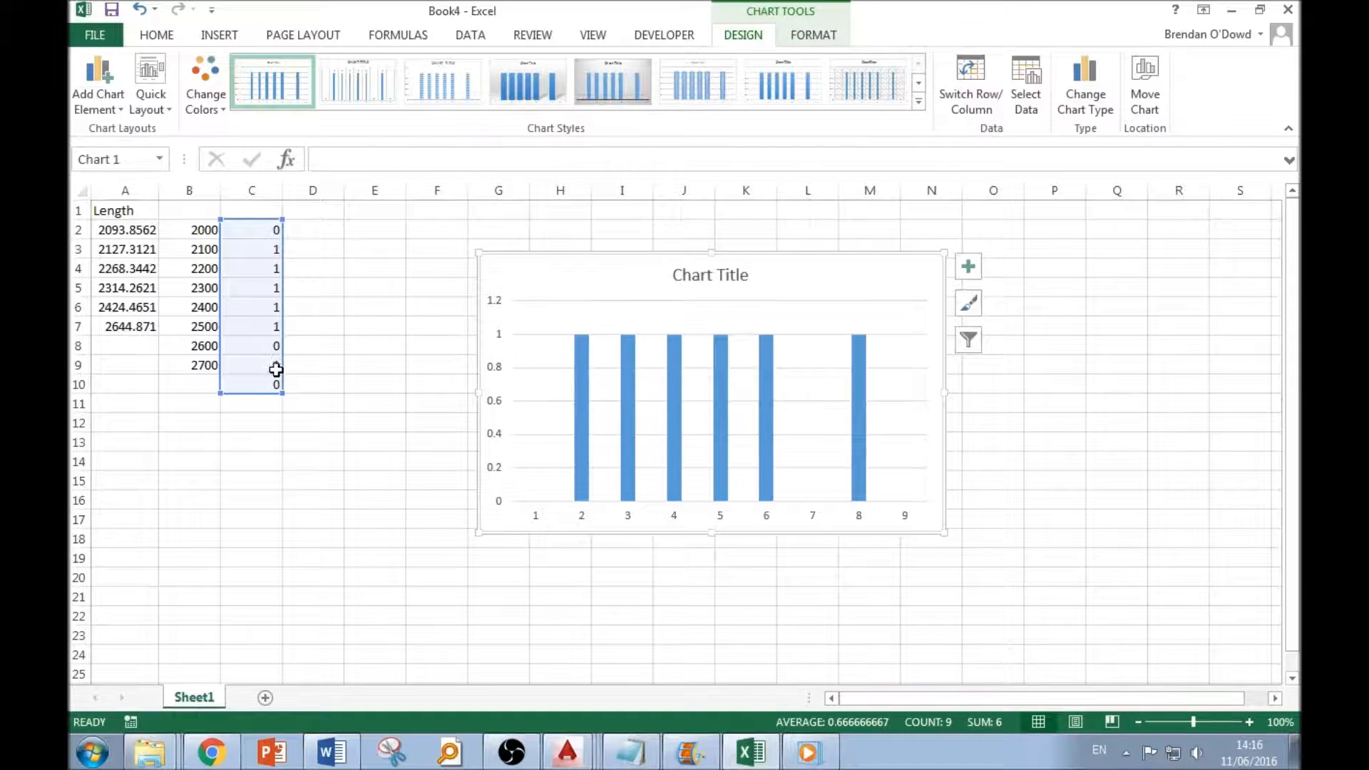
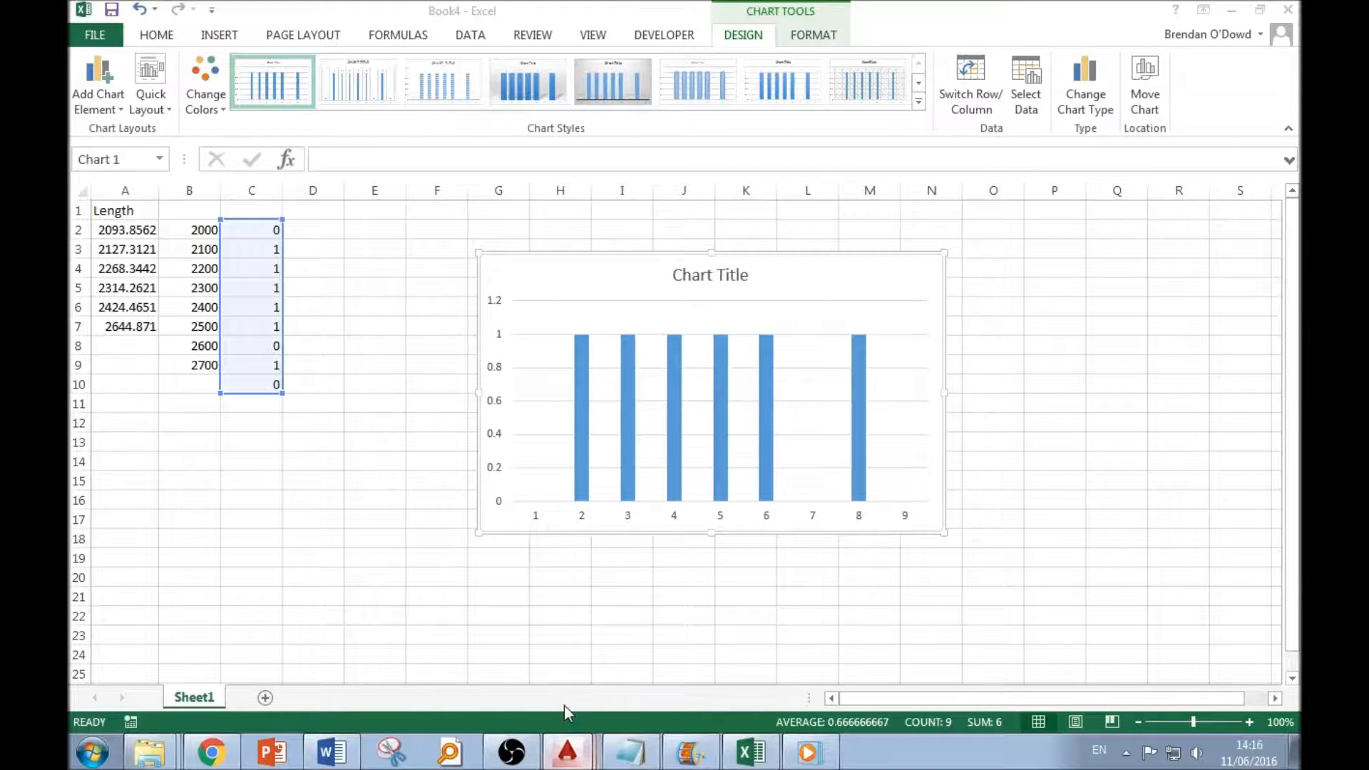
# Switch to AutoCAD and trace the bright foreground wire near the middle of the wires image with a vertical line from tip to base.
pyautogui.click(578, 760)
pyautogui.scroll(-6, 855, 446)
pyautogui.moveTo(394, 496); pyautogui.dragTo(703, 352, button='middle')
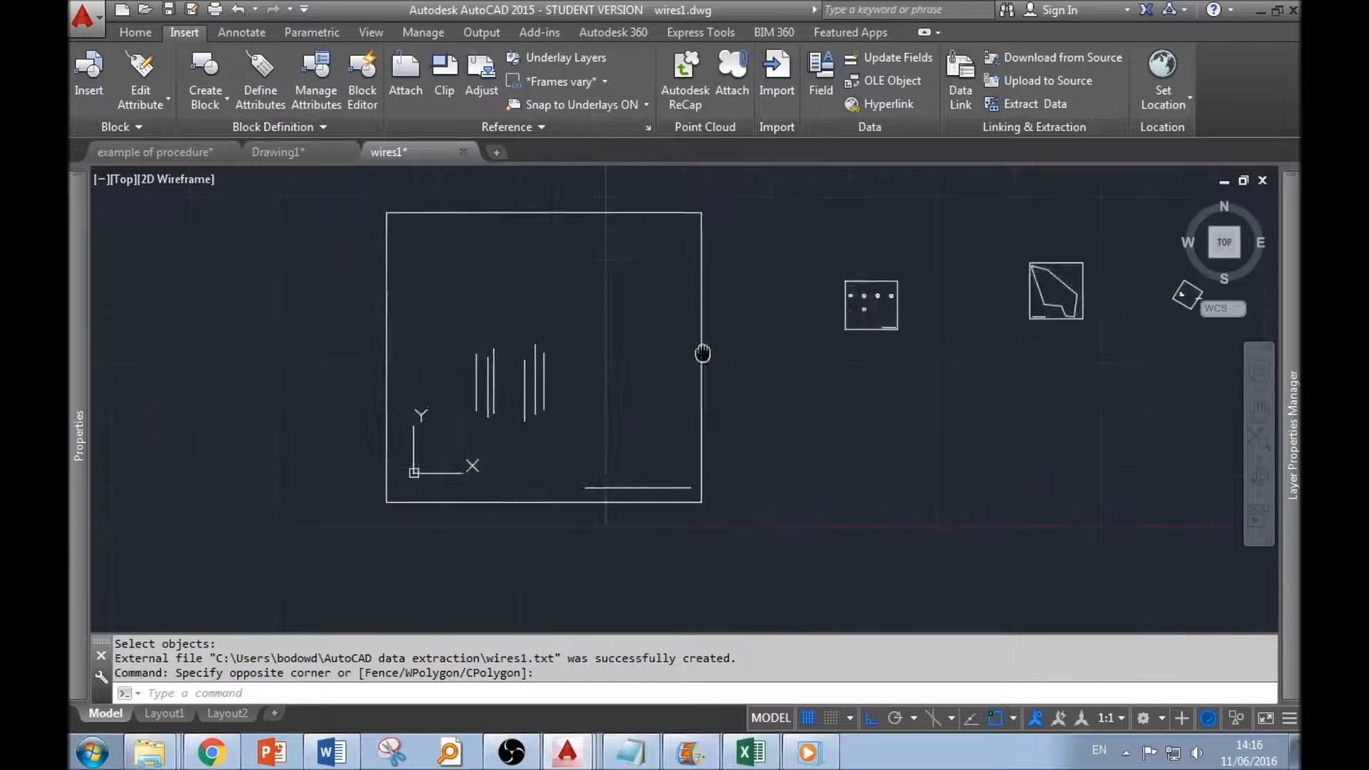
pyautogui.scroll(5, 564, 371)
pyautogui.write('l')
pyautogui.press('Return')
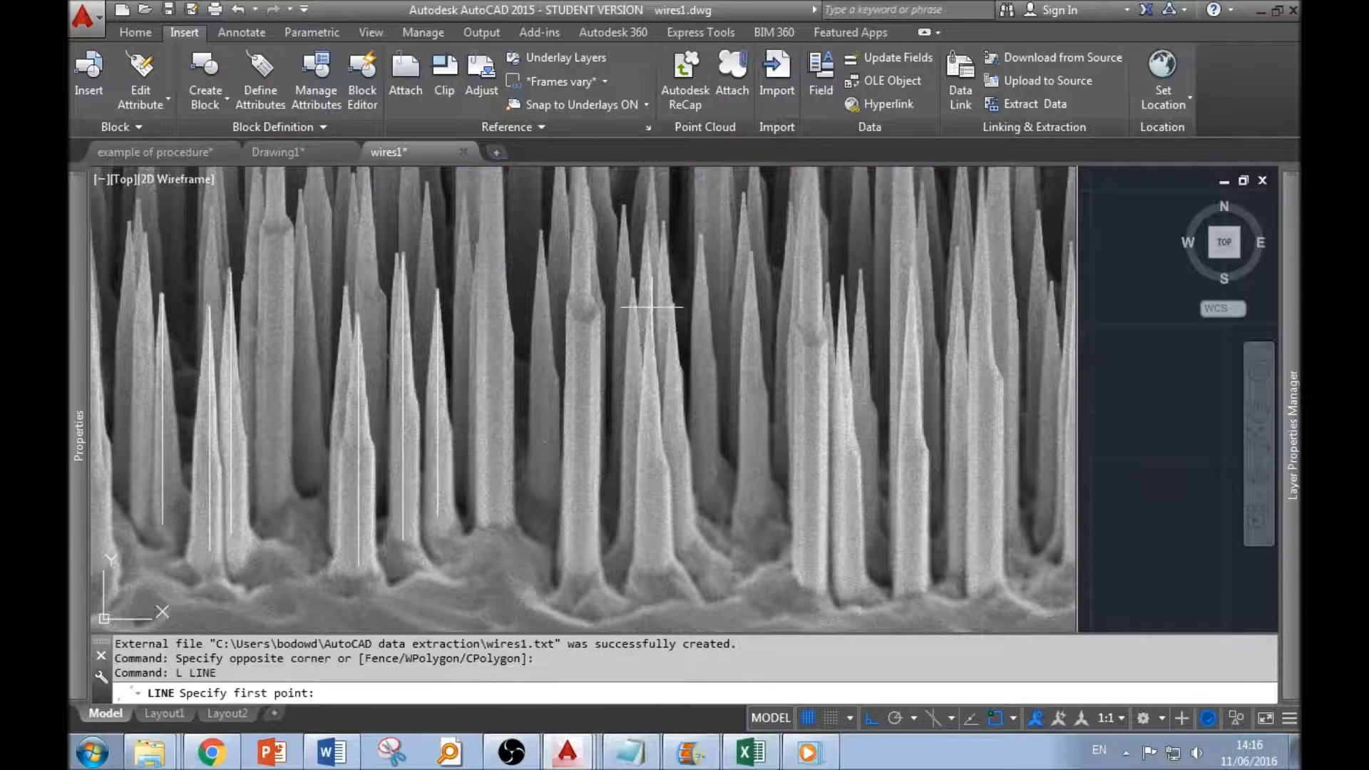
pyautogui.click(650, 272)
pyautogui.click(650, 571)
pyautogui.press('Return')
# Trace two more foreground wires to the right of the middle one with vertical lines from tip to base.
pyautogui.press('Return')
pyautogui.click(850, 277)
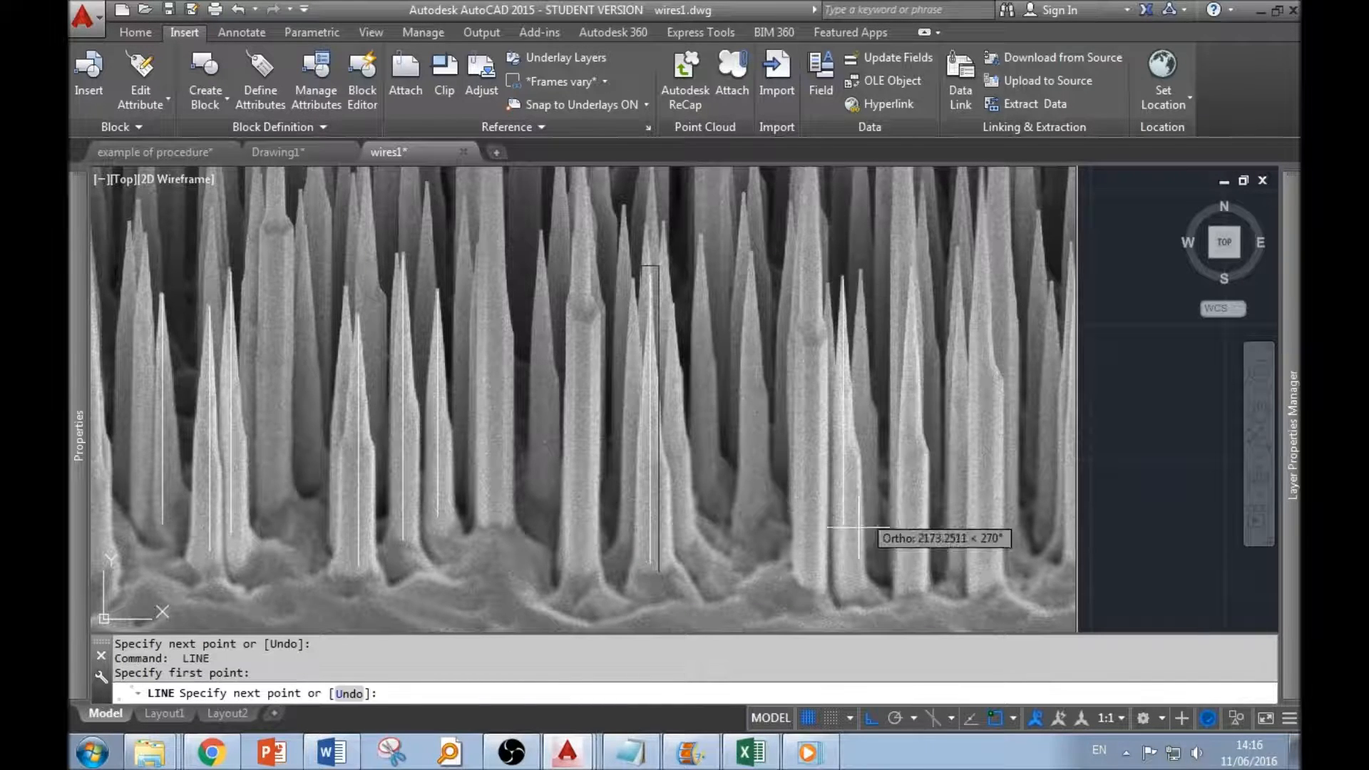
pyautogui.click(878, 599)
pyautogui.press('Return')
pyautogui.press('Return')
pyautogui.click(911, 275)
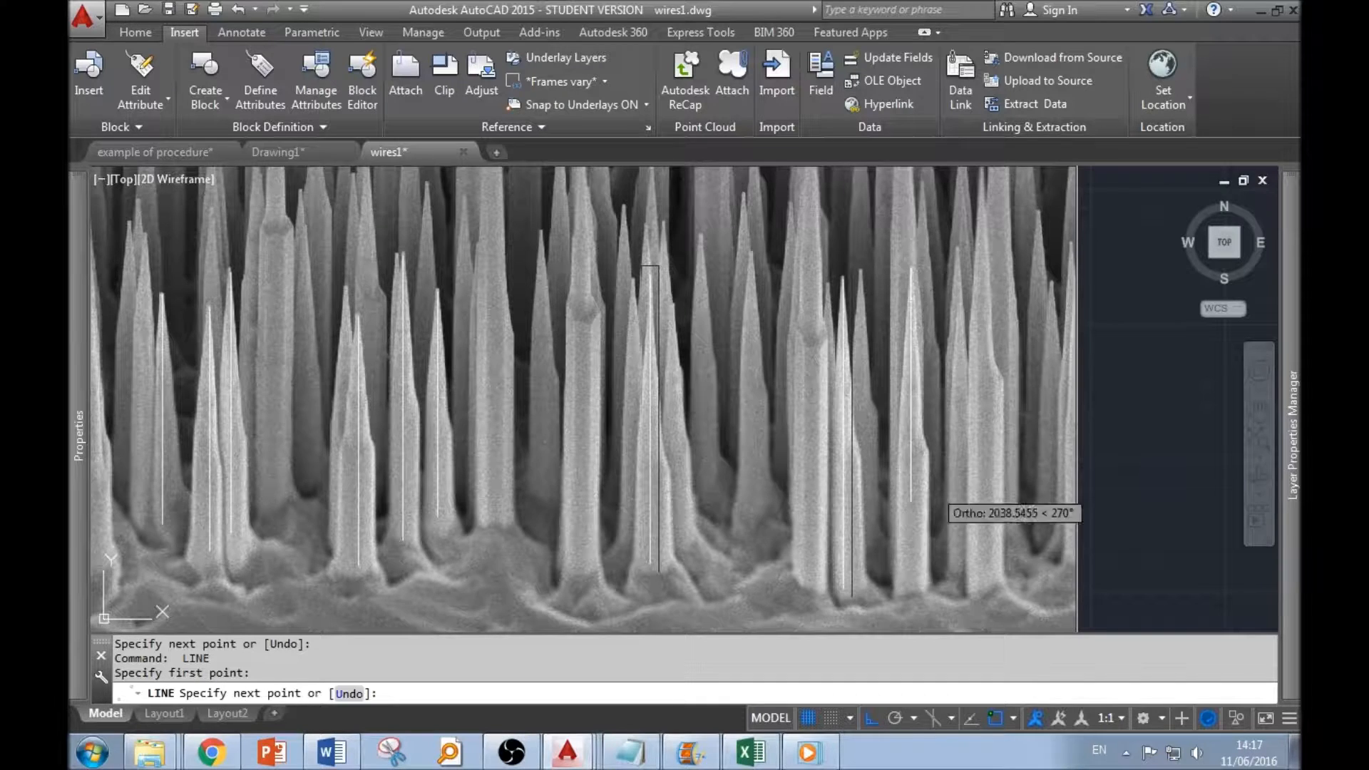
pyautogui.click(911, 598)
pyautogui.press('Return')
# Start a data extraction that edits the existing wires extraction file.
pyautogui.scroll(-5, 649, 508)
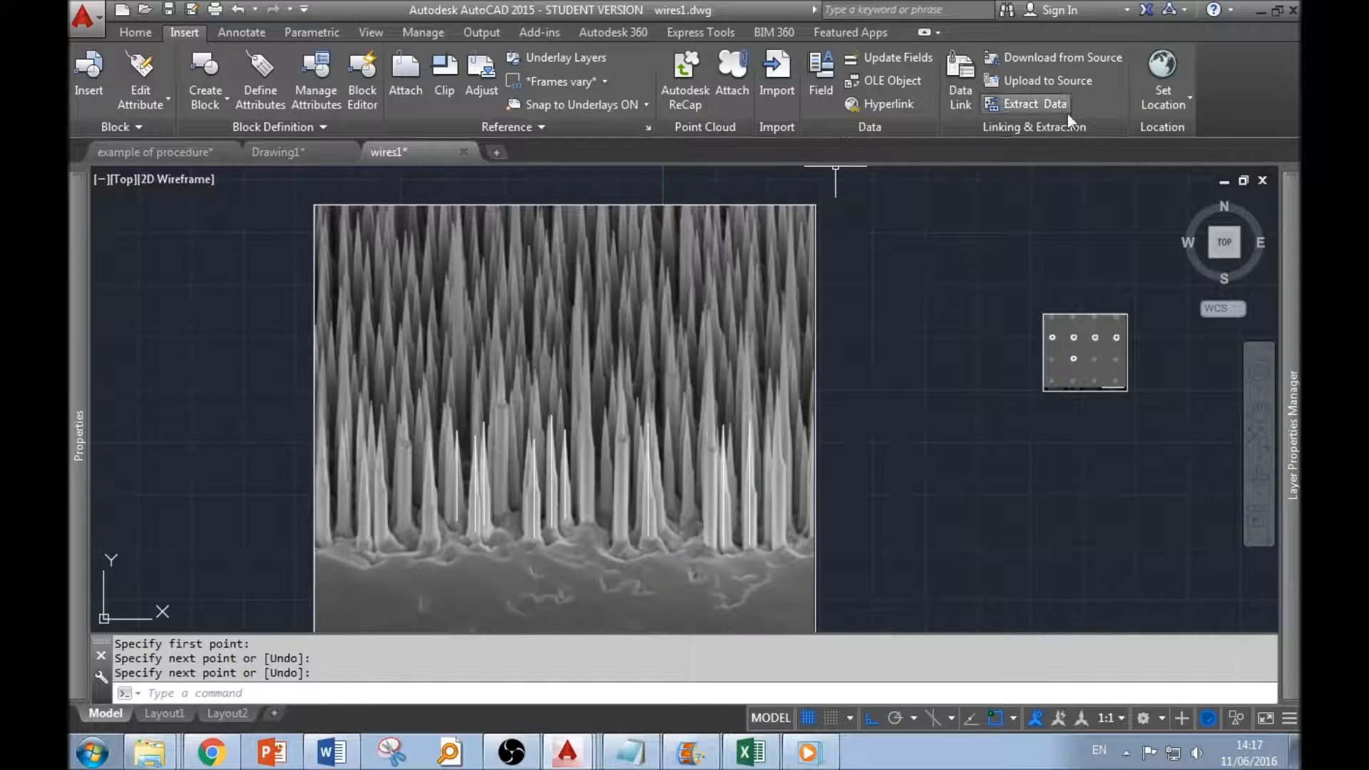
pyautogui.click(1051, 106)
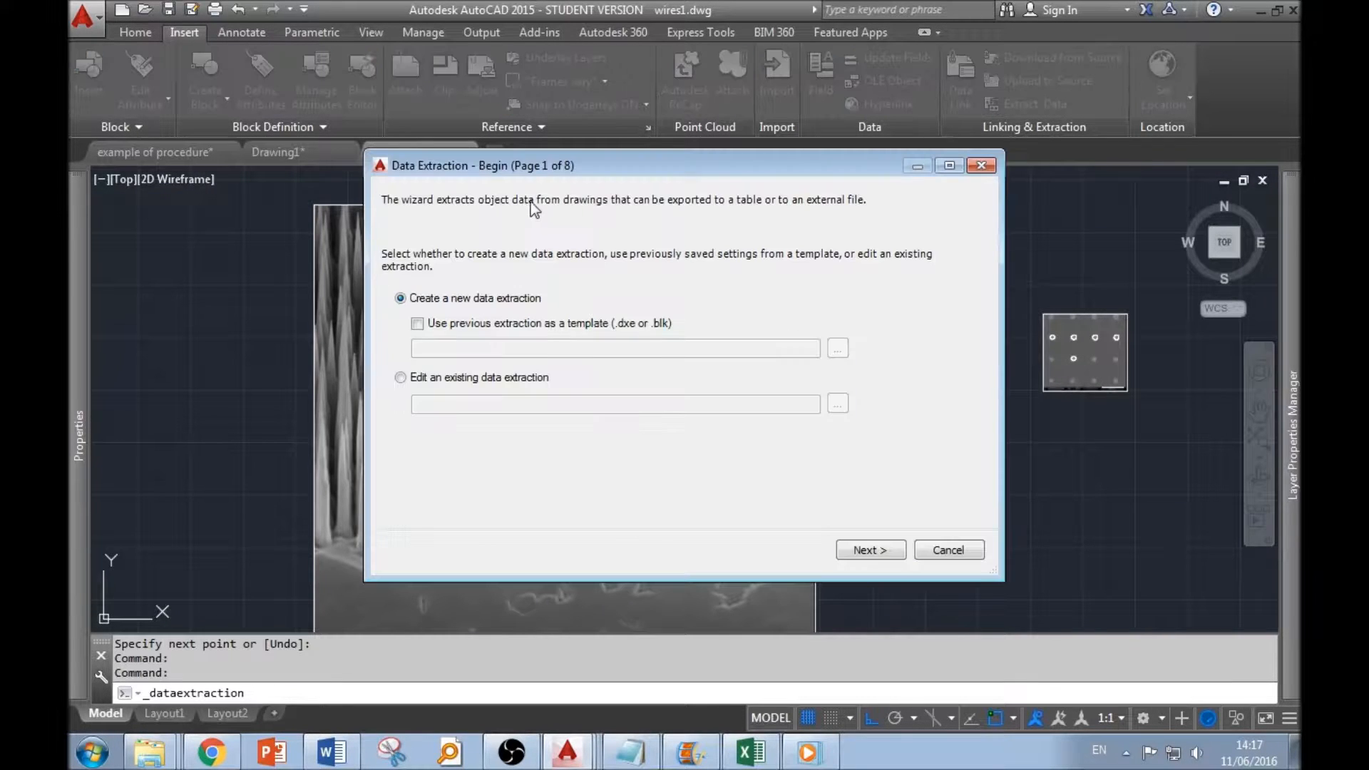
pyautogui.click(444, 378)
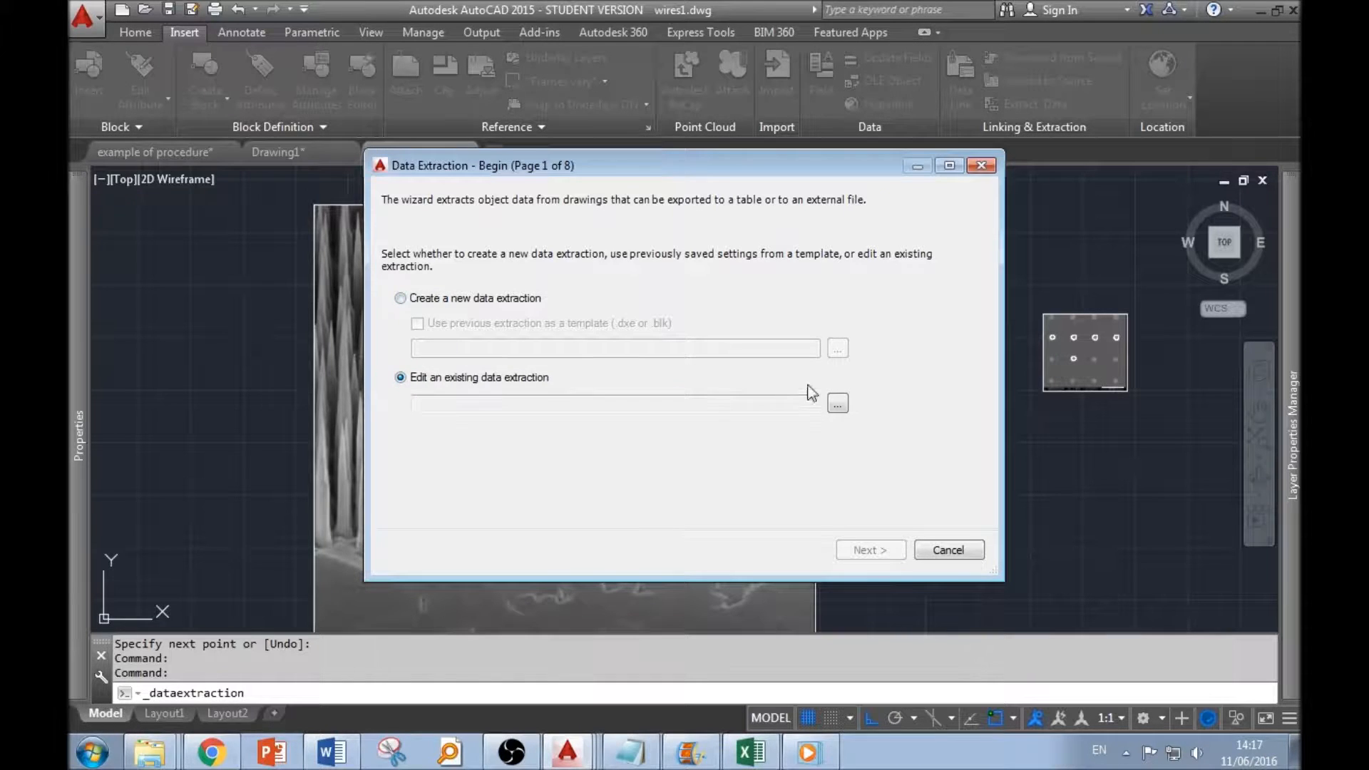
pyautogui.click(838, 404)
pyautogui.click(560, 398)
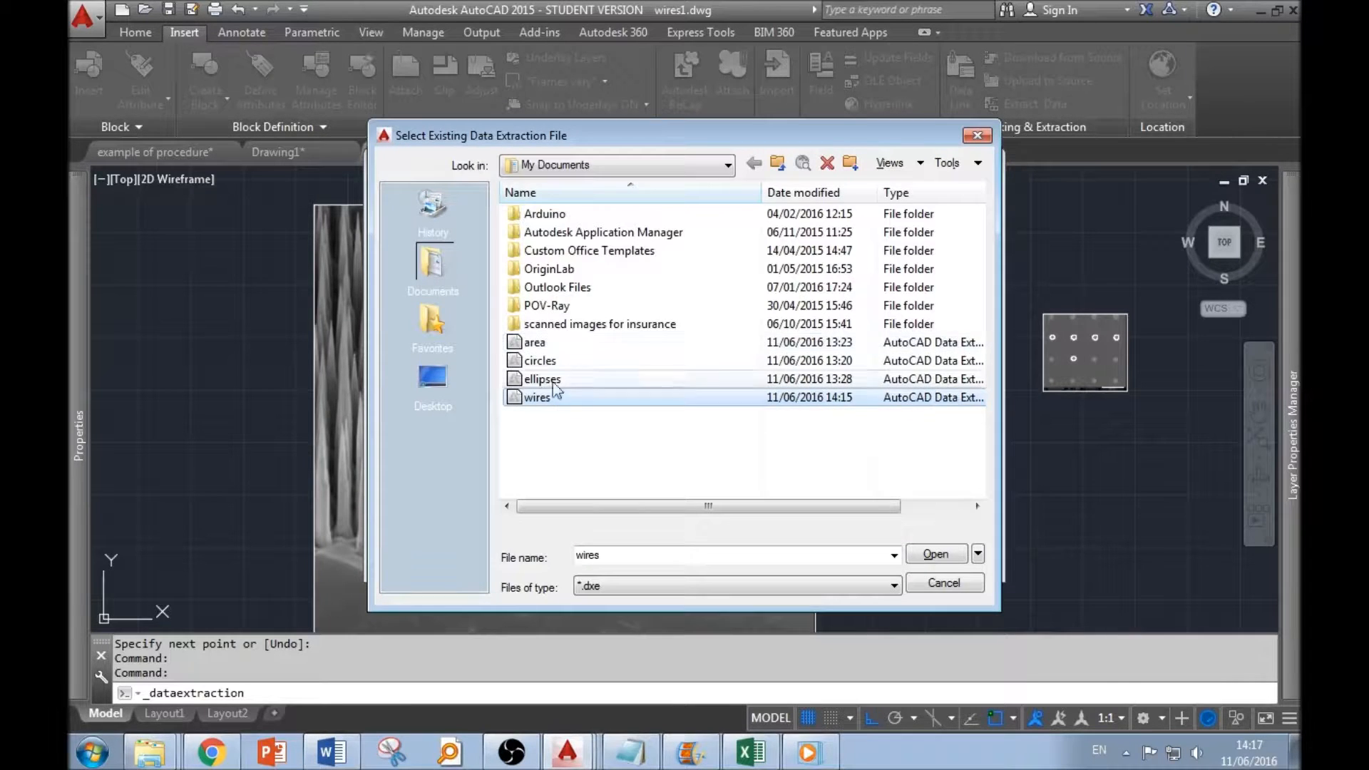
pyautogui.click(936, 554)
pyautogui.click(879, 552)
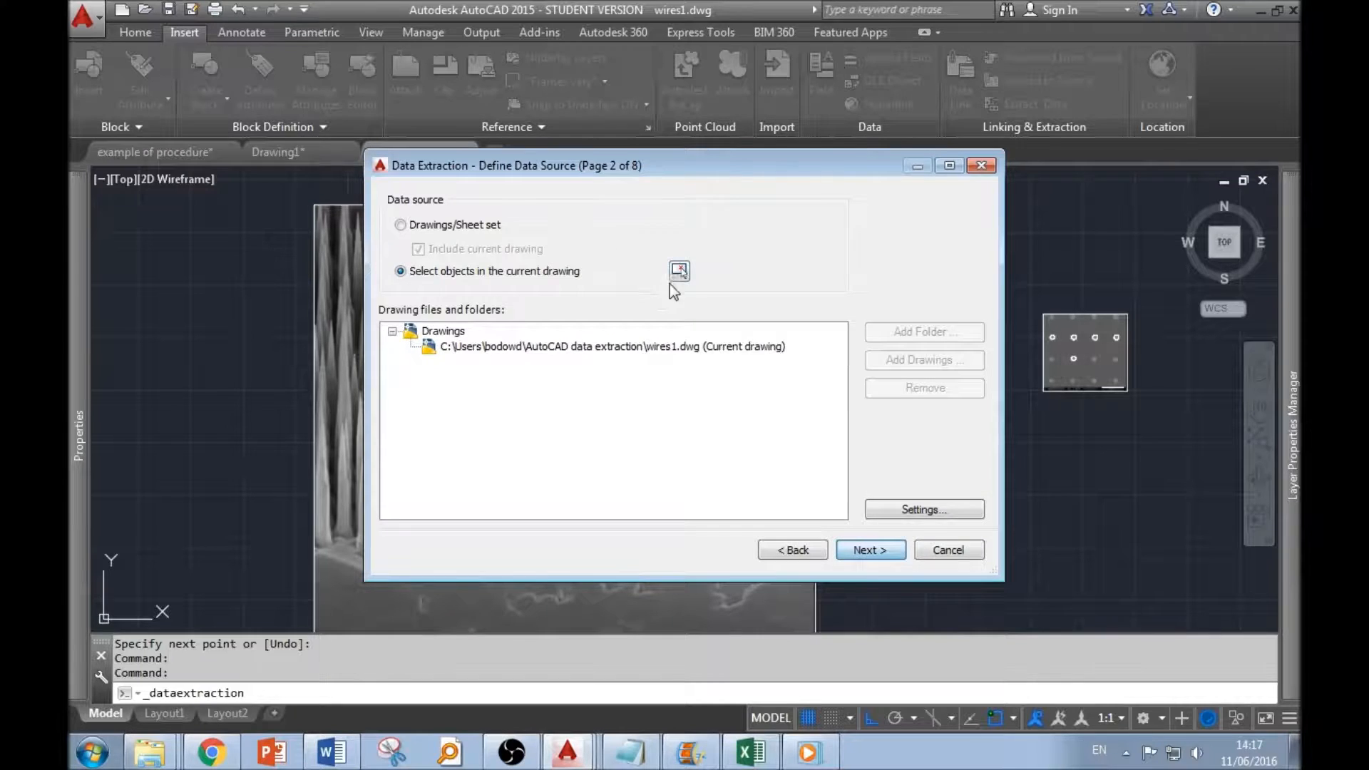
# Reselect all traced wire lines as the data source and finish the extraction with its existing settings.
pyautogui.click(679, 271)
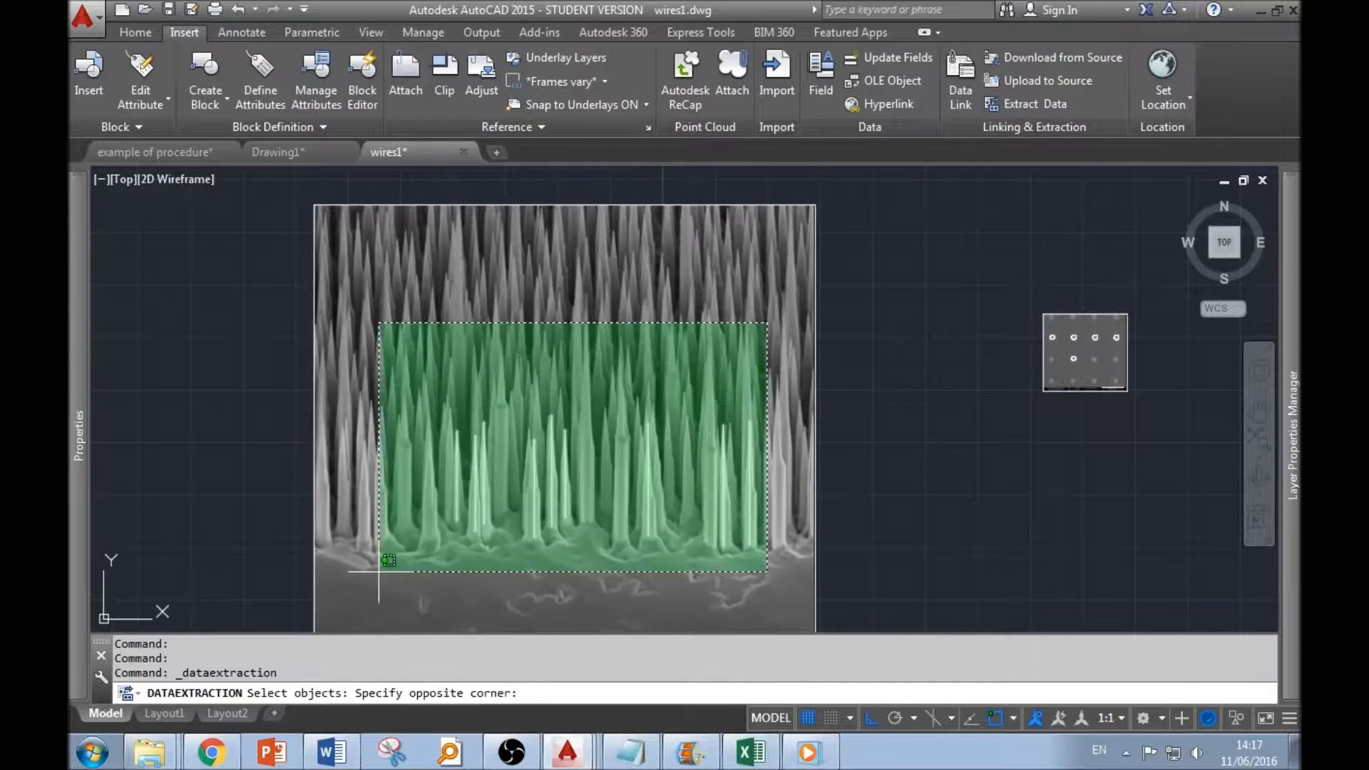
pyautogui.click(376, 550)
pyautogui.press('Return')
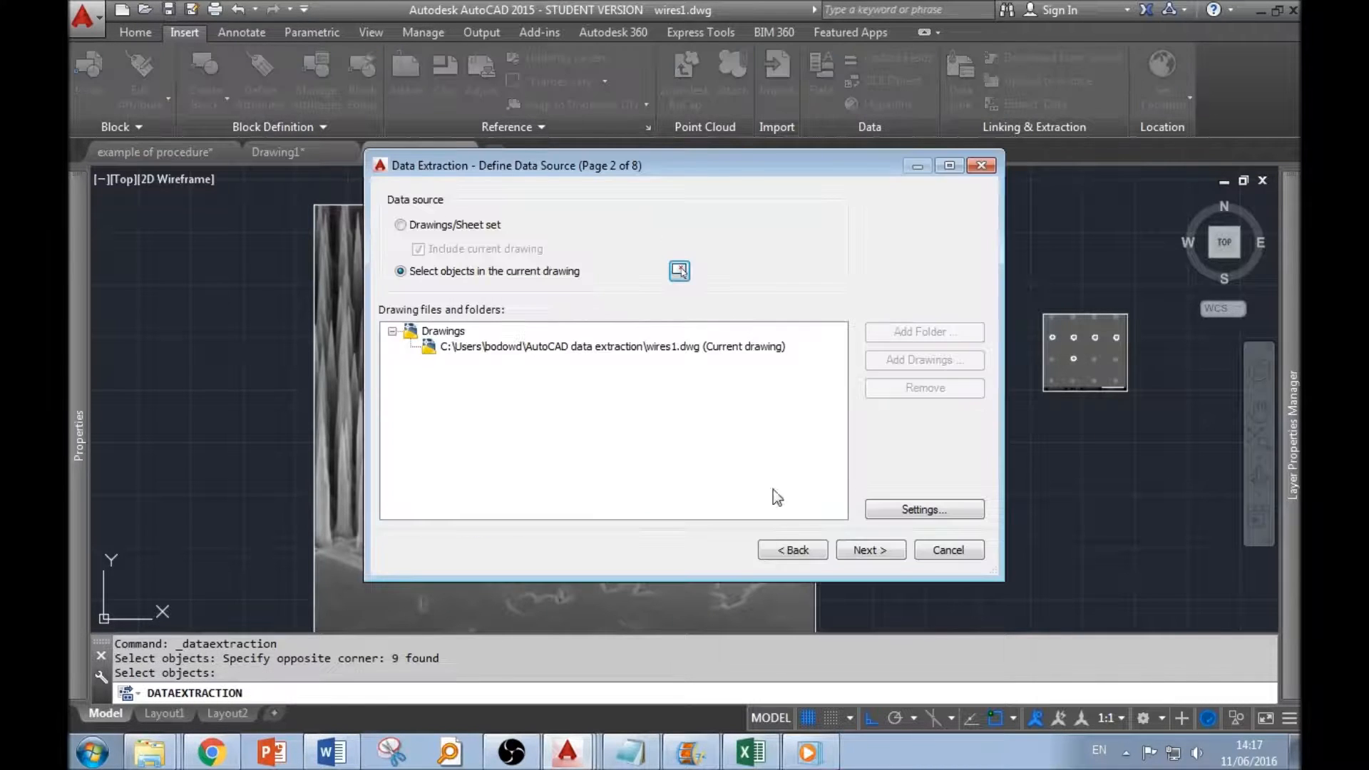
pyautogui.click(870, 550)
pyautogui.click(870, 550)
pyautogui.click(870, 550)
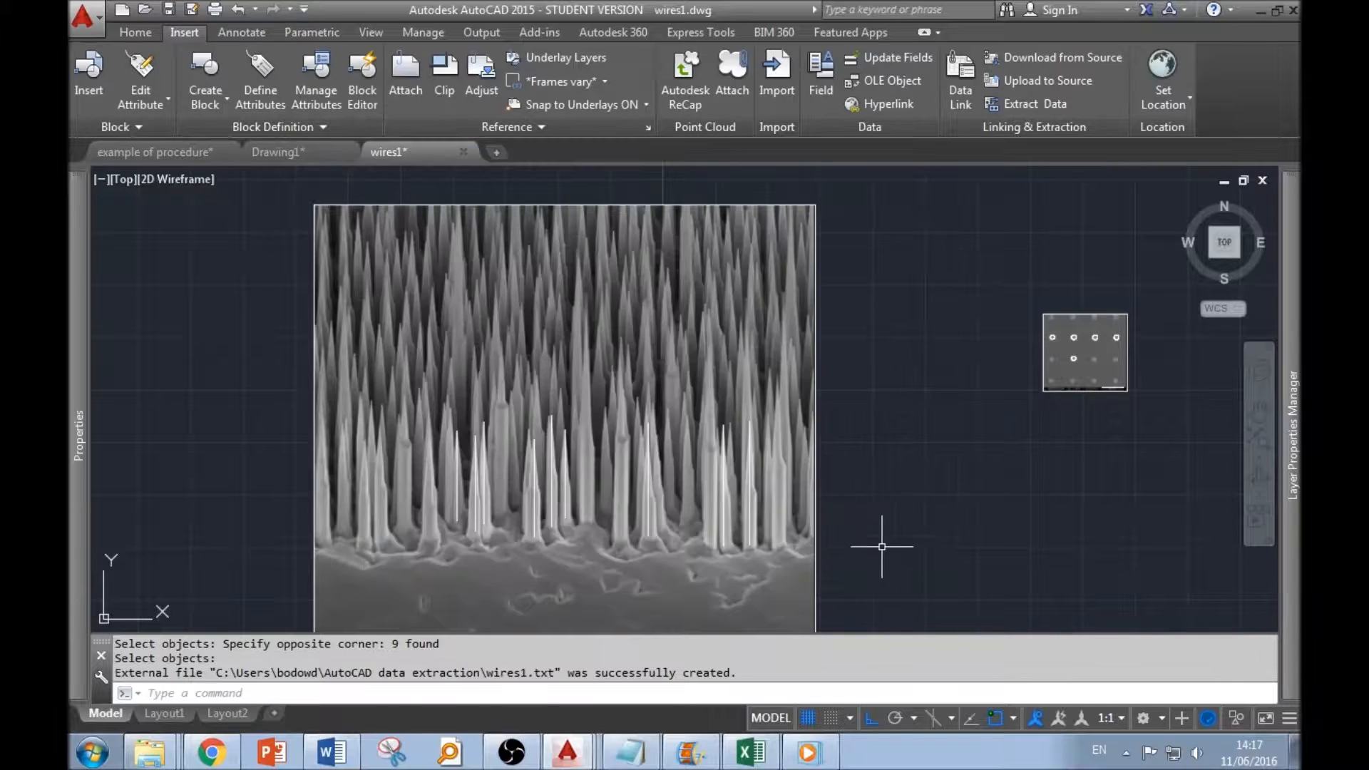
# Switch to Excel and refresh the imported wire lengths from the wires1 text file.
pyautogui.click(755, 744)
pyautogui.click(322, 339)
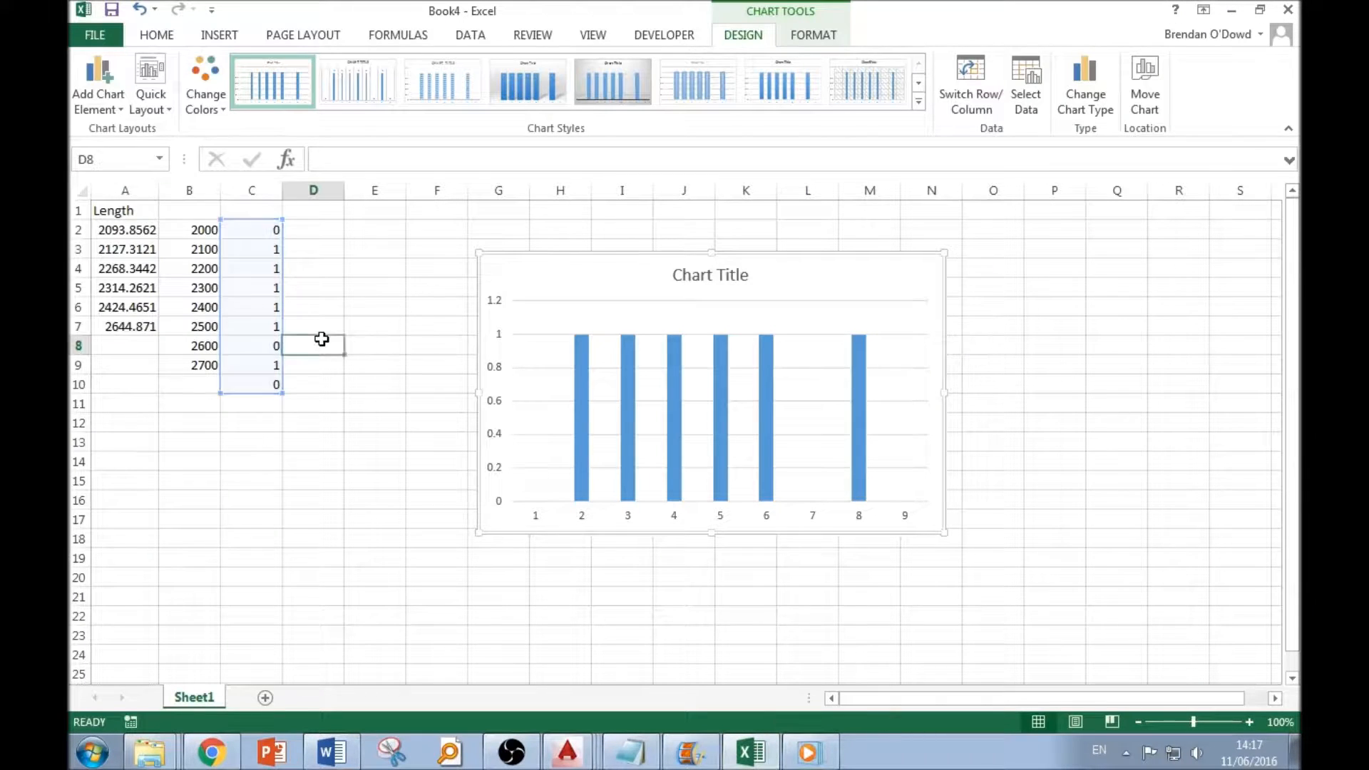
pyautogui.click(474, 39)
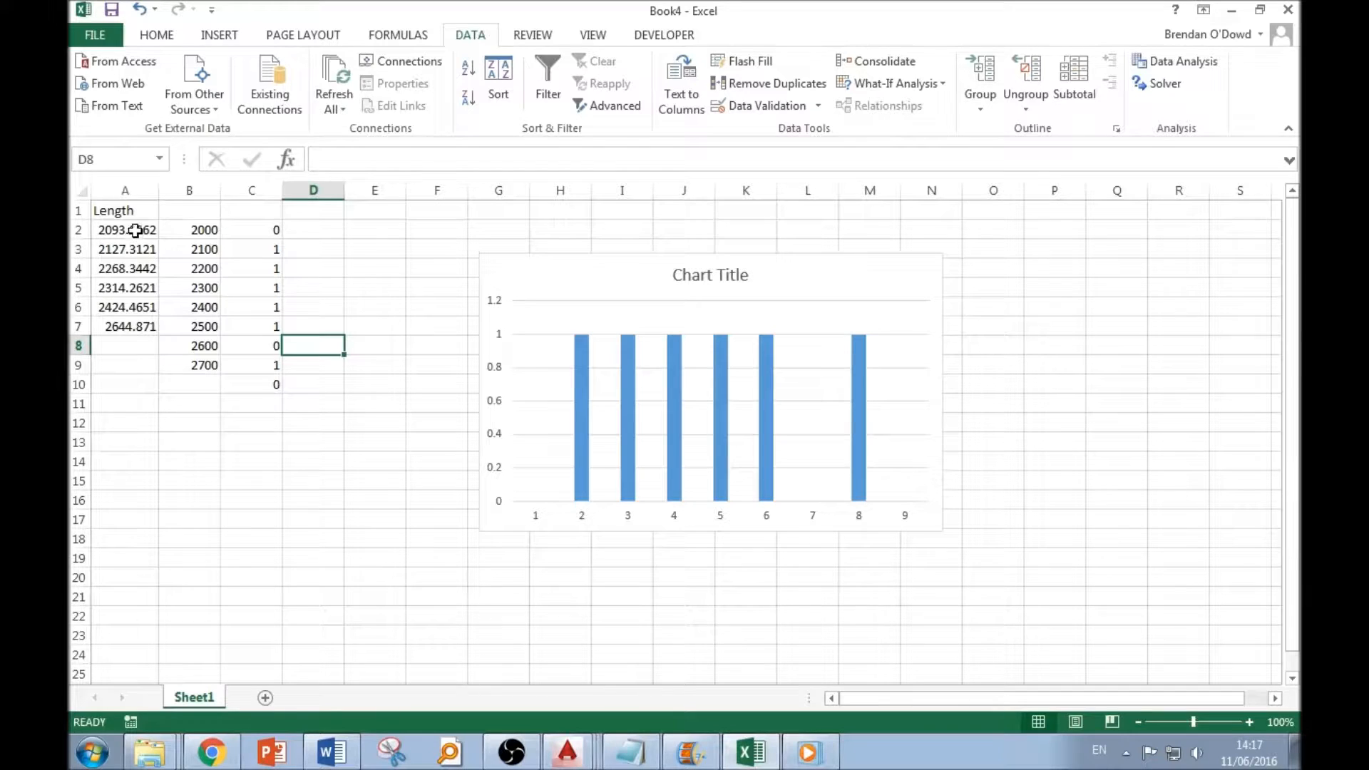
pyautogui.click(334, 91)
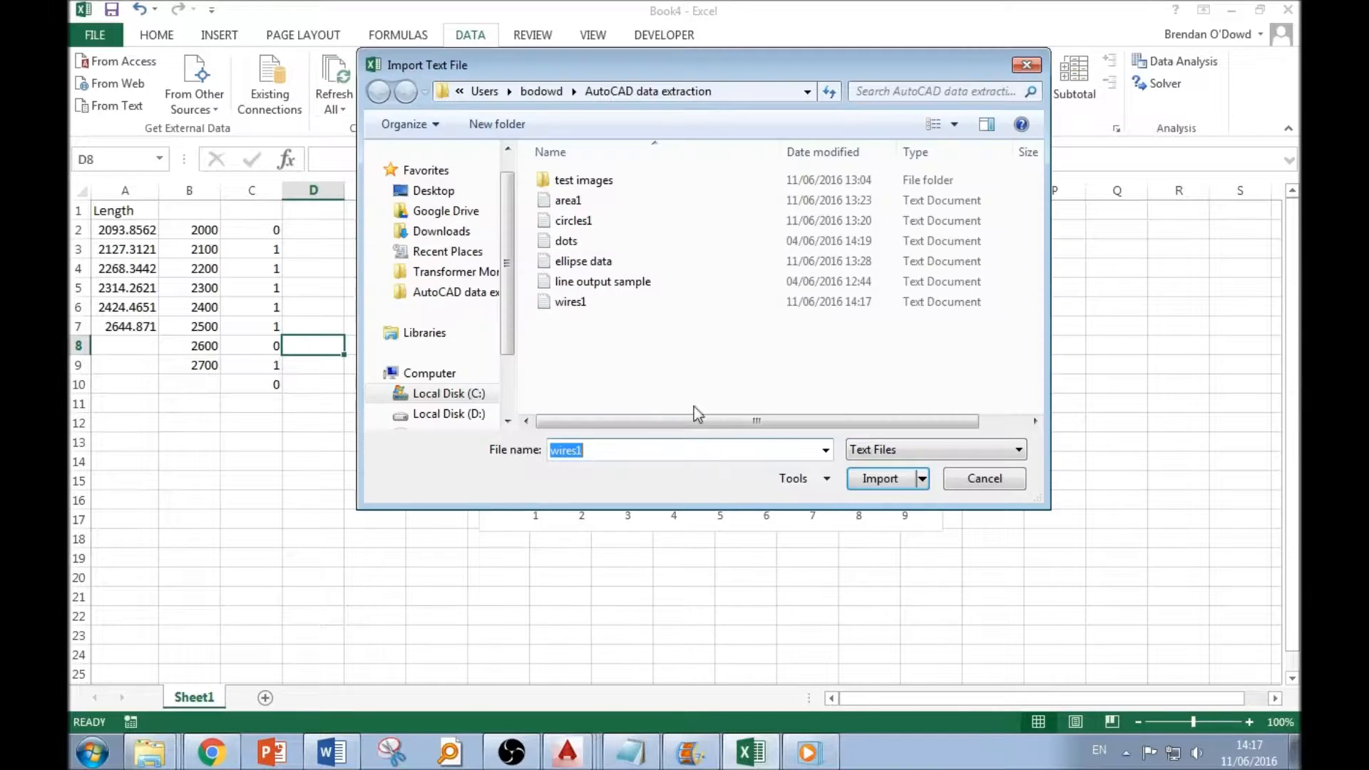
pyautogui.click(866, 480)
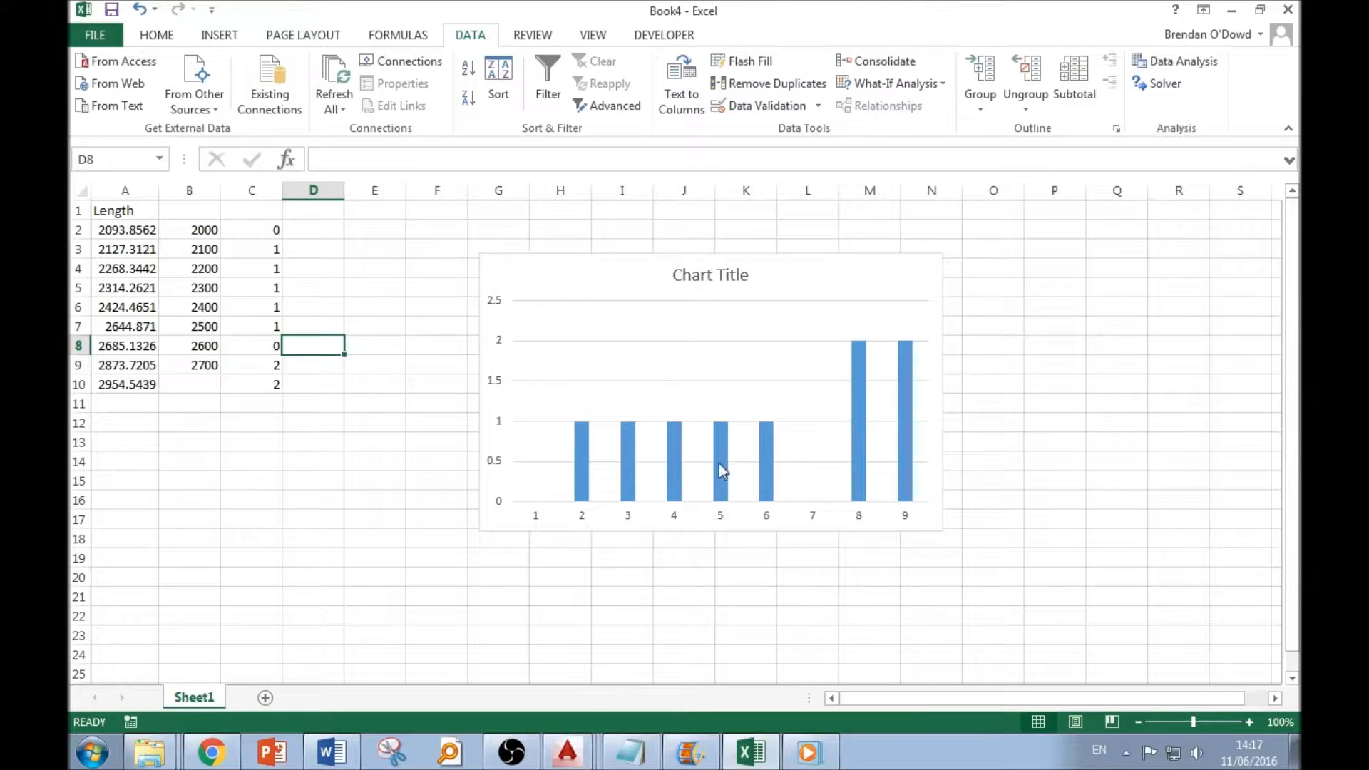
# Set the chart's horizontal axis labels to the bin values in Sheet1 cells B2:B9.
pyautogui.rightClick(628, 446)
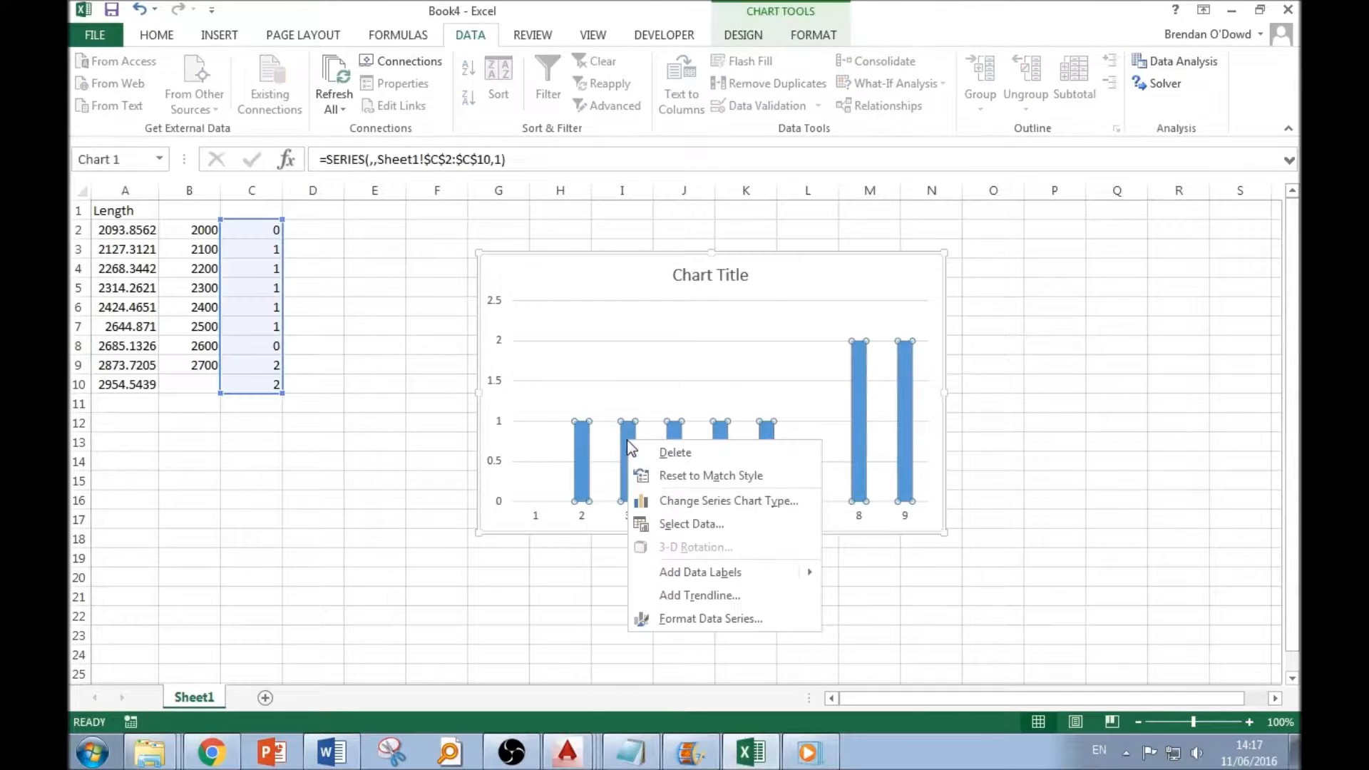
pyautogui.click(691, 521)
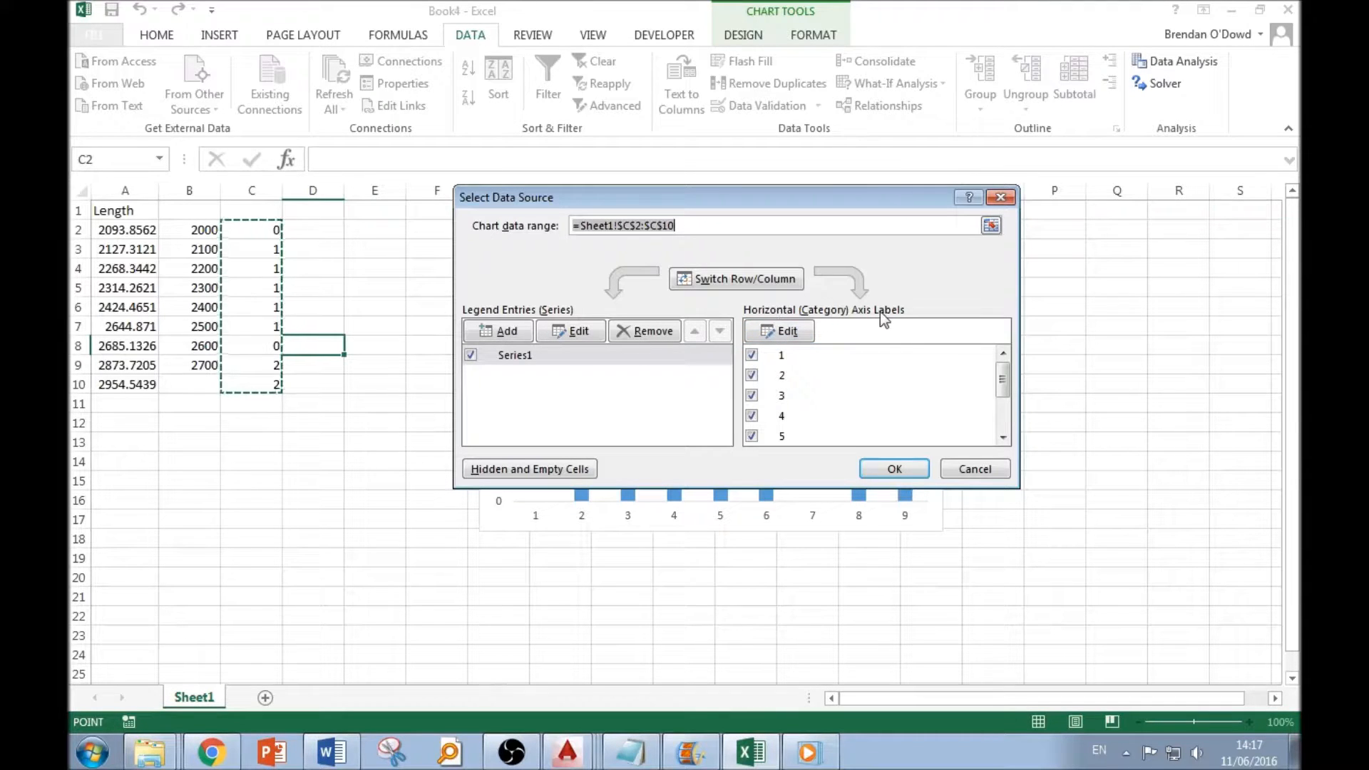
pyautogui.click(777, 333)
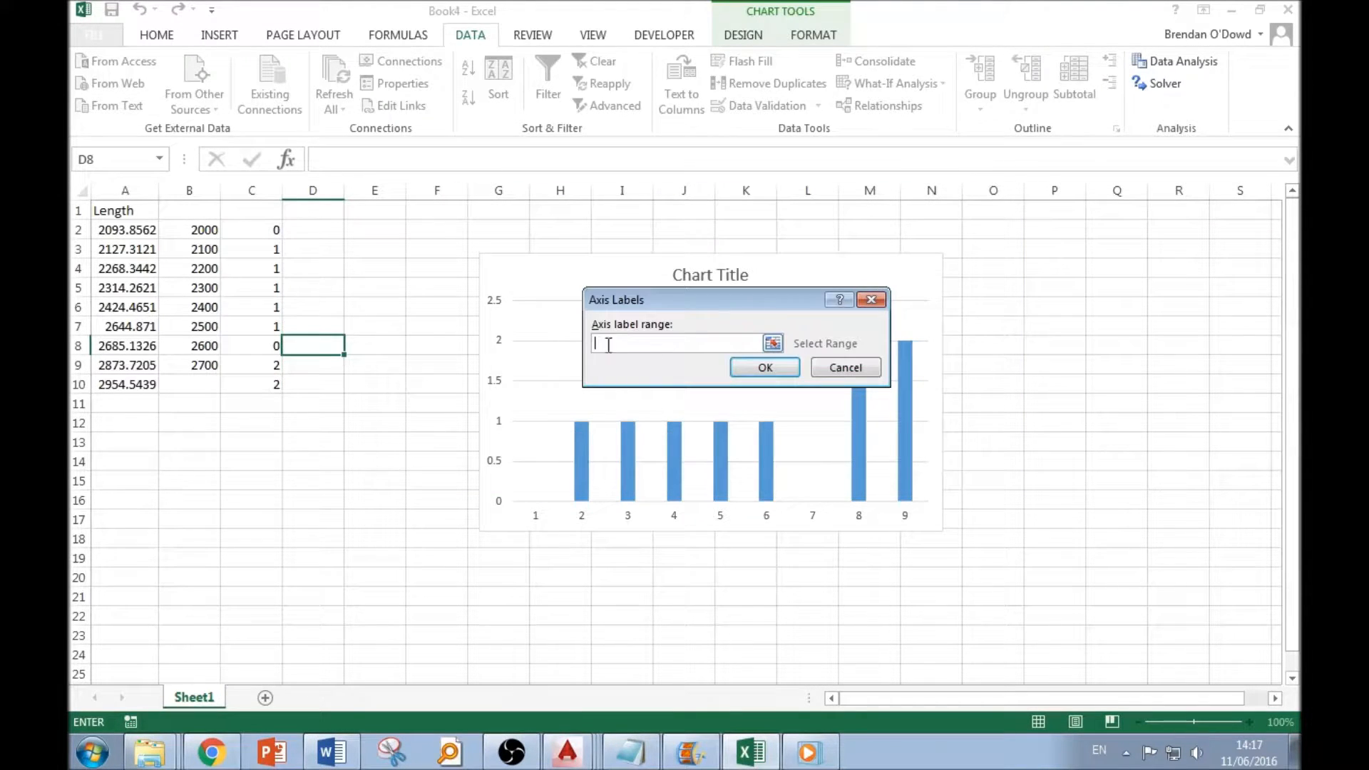
pyautogui.moveTo(206, 234); pyautogui.dragTo(202, 368)
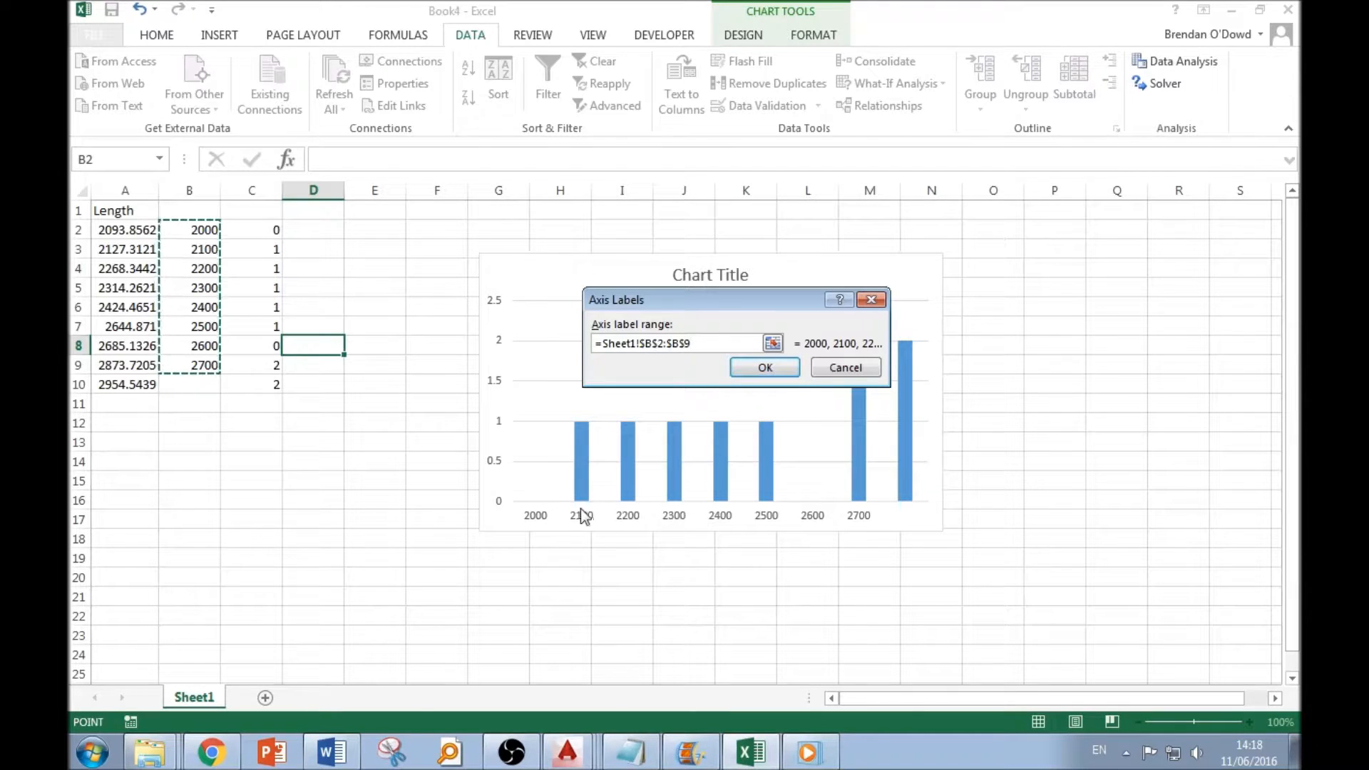
pyautogui.click(783, 366)
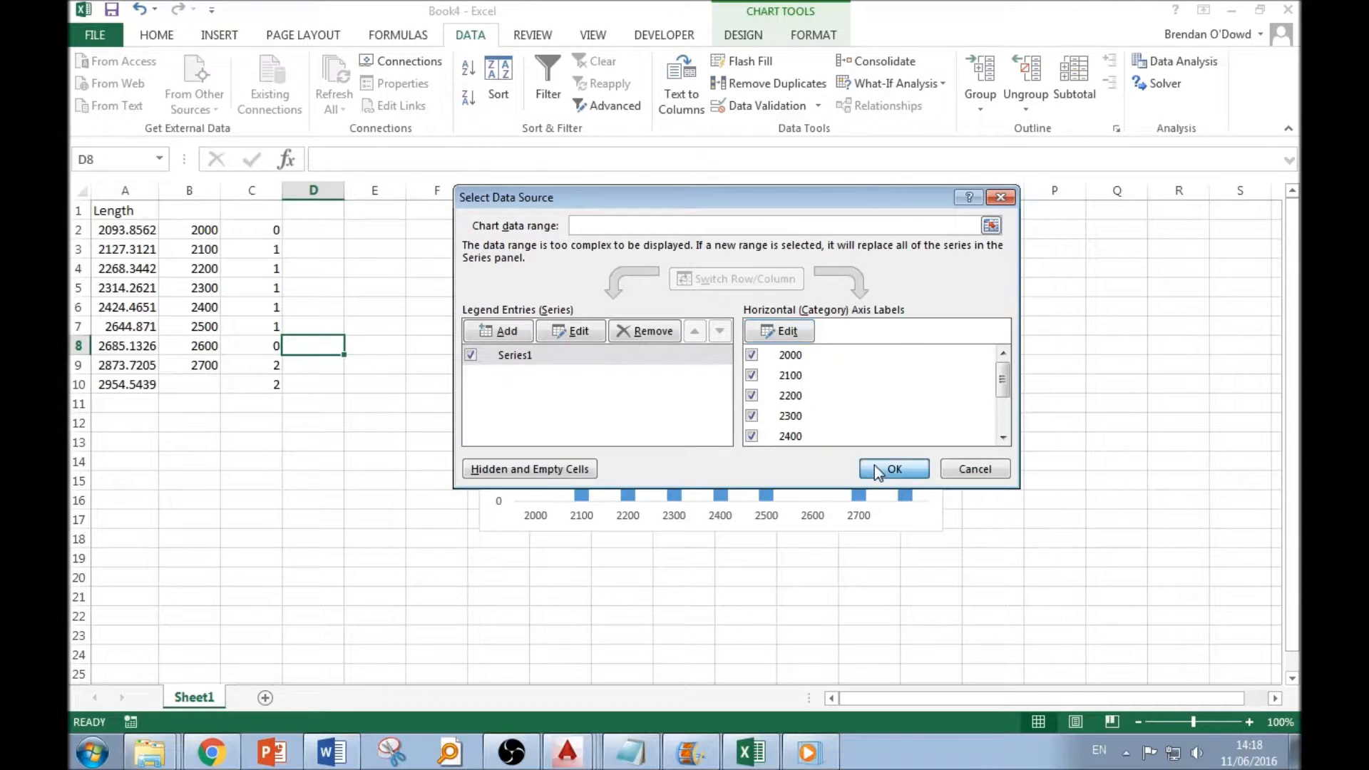
pyautogui.click(893, 468)
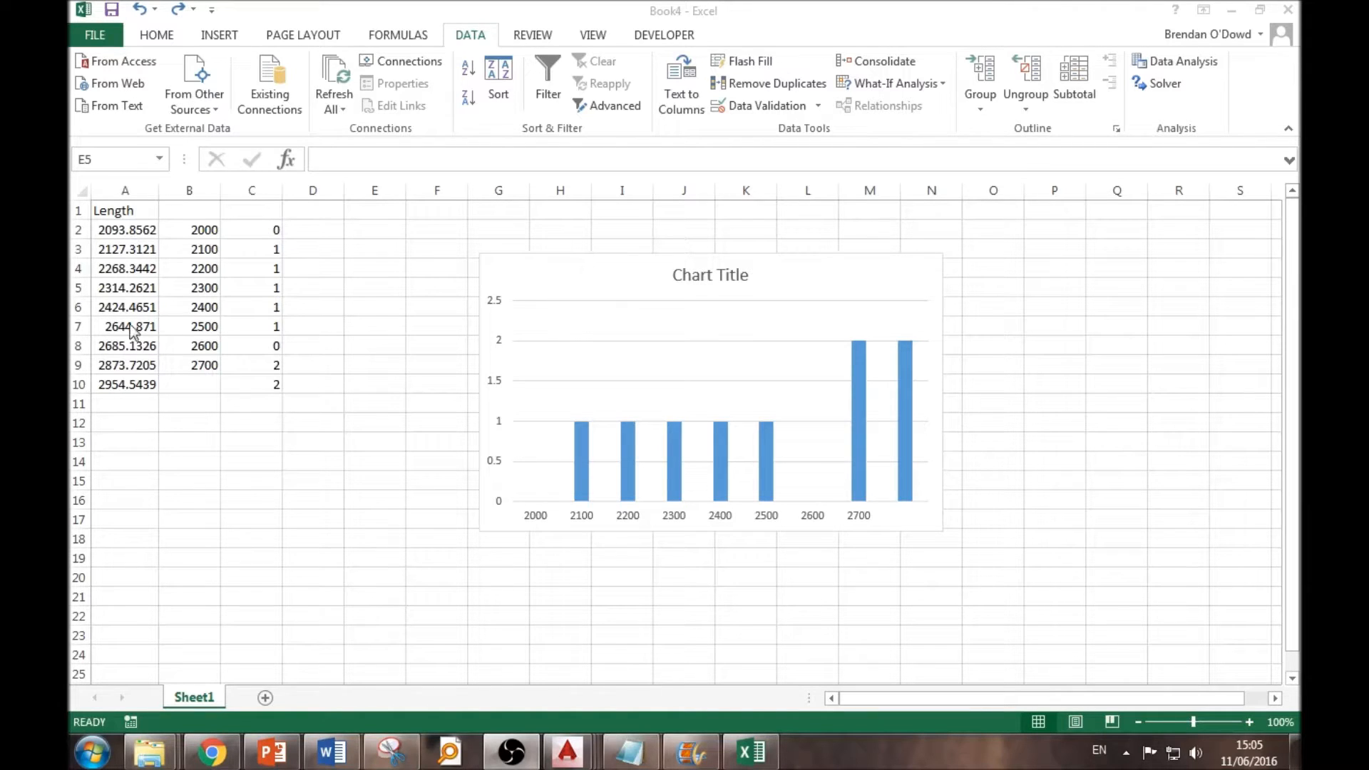
# Insert a new column after the lengths and fill B2:B10 with the formula =SQRT(2)*A2, adjusted for each row.
pyautogui.rightClick(184, 191)
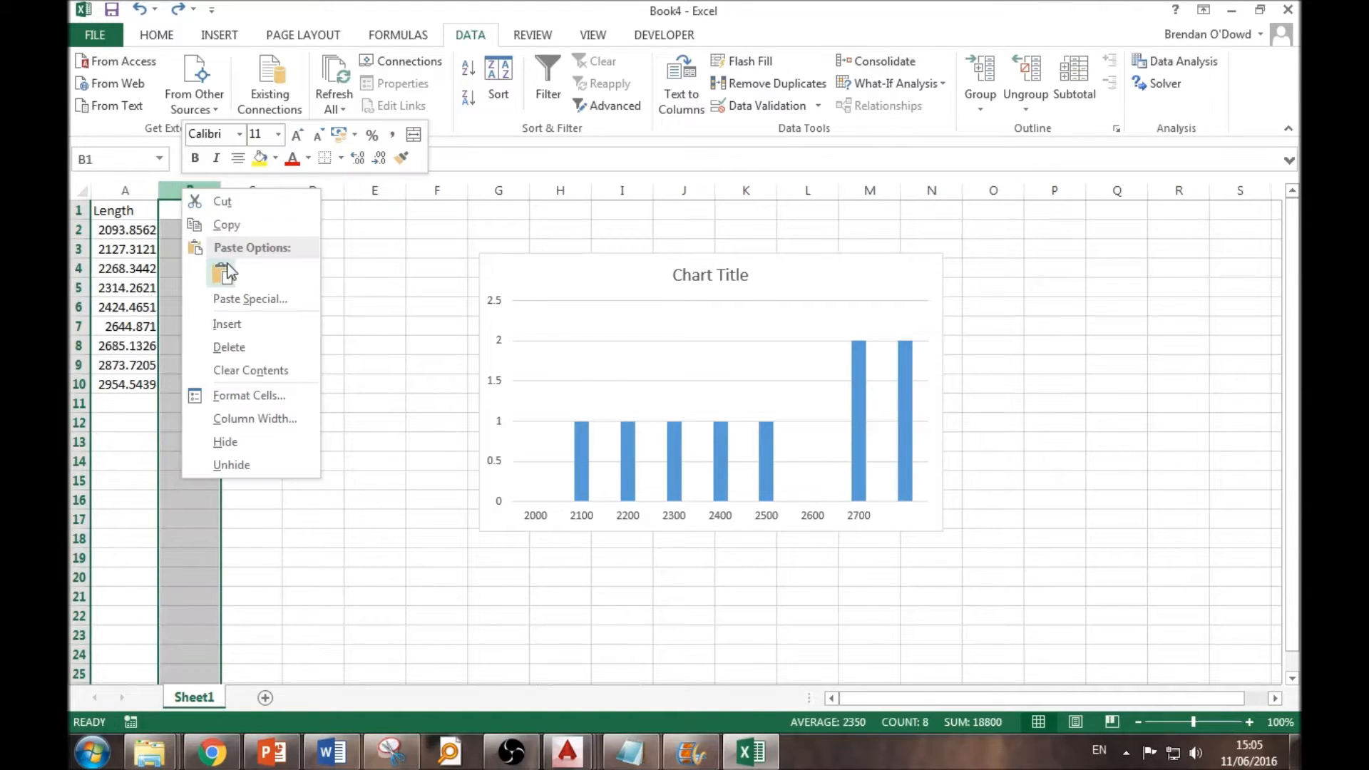
pyautogui.click(230, 321)
pyautogui.click(181, 229)
pyautogui.write('=')
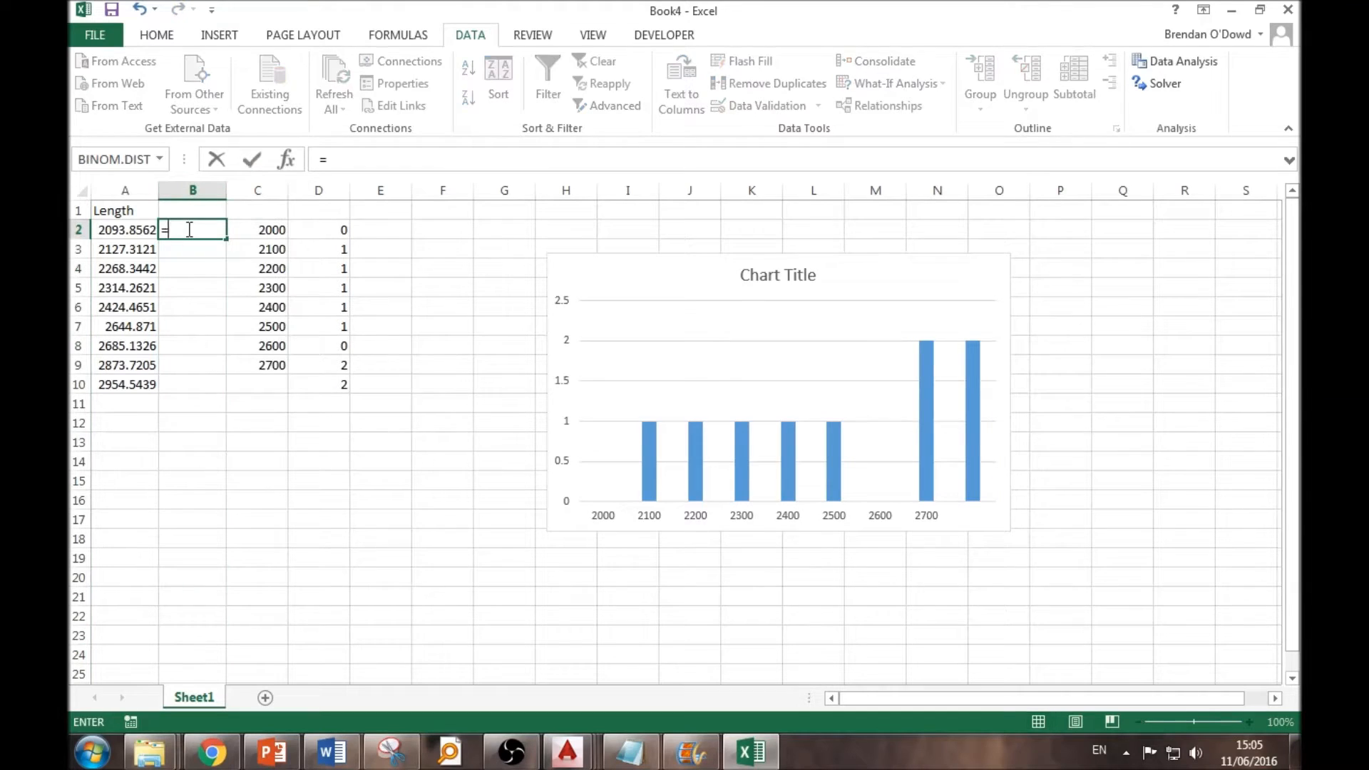
pyautogui.write('SQRT(')
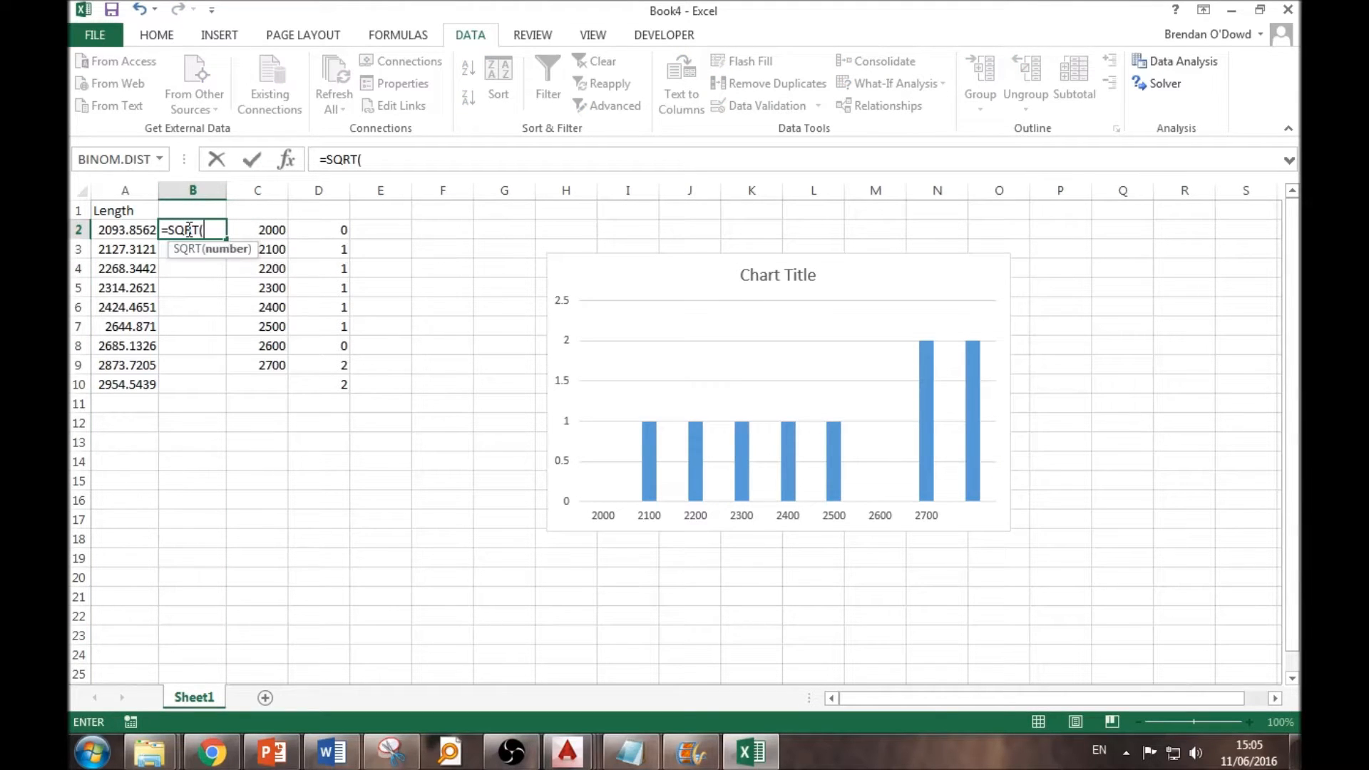
pyautogui.write('2)*A2')
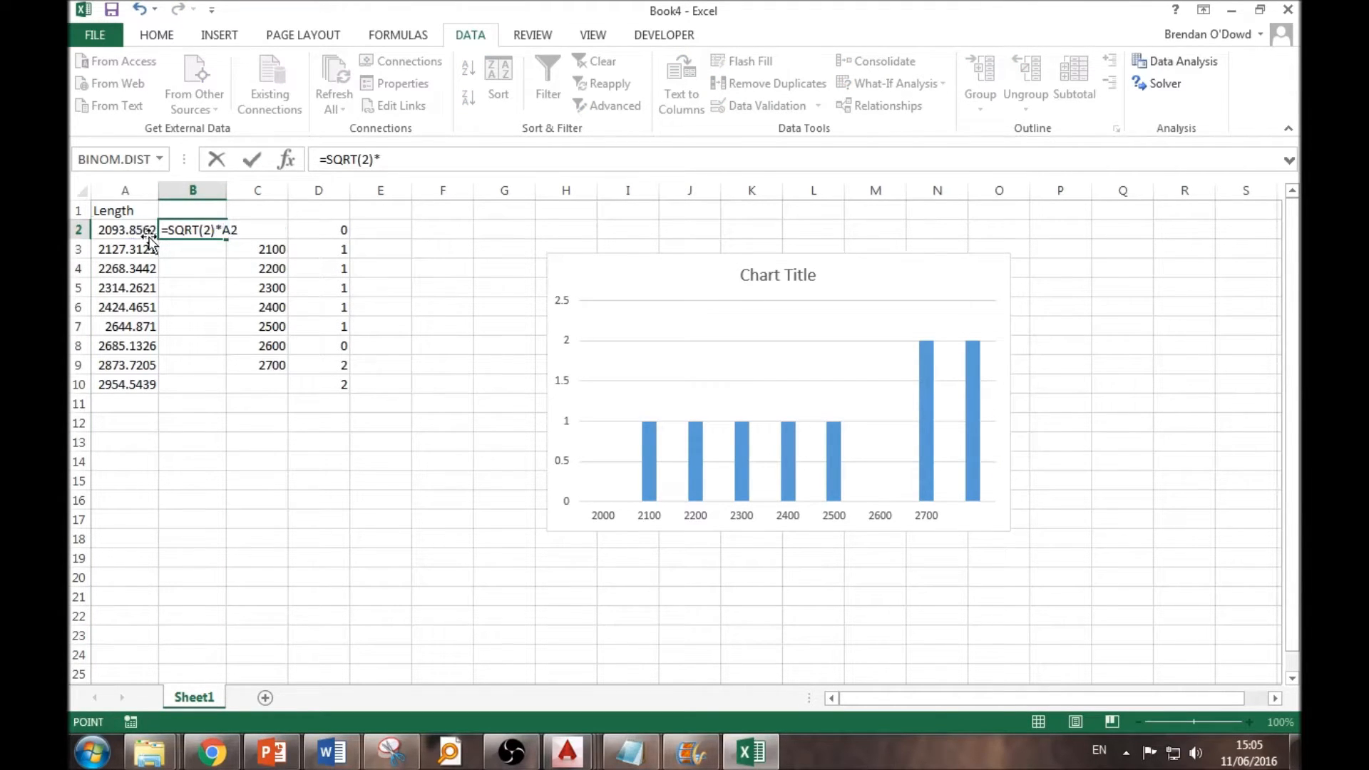
pyautogui.press('Return')
pyautogui.click(184, 233)
pyautogui.moveTo(225, 240); pyautogui.dragTo(224, 391)
# Change the data range of the FREQUENCY array formula in D2:D10 to B2:B10.
pyautogui.click(336, 250)
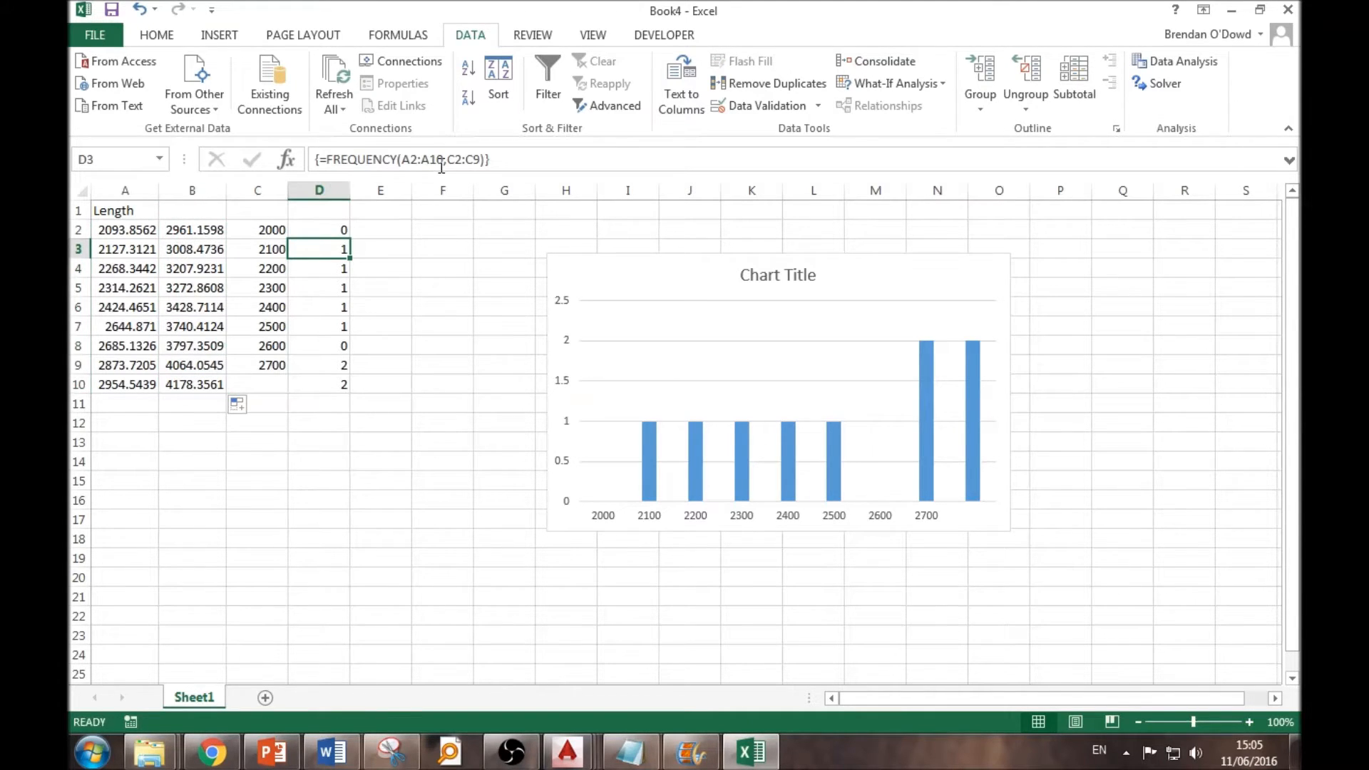
pyautogui.moveTo(321, 230); pyautogui.dragTo(329, 385)
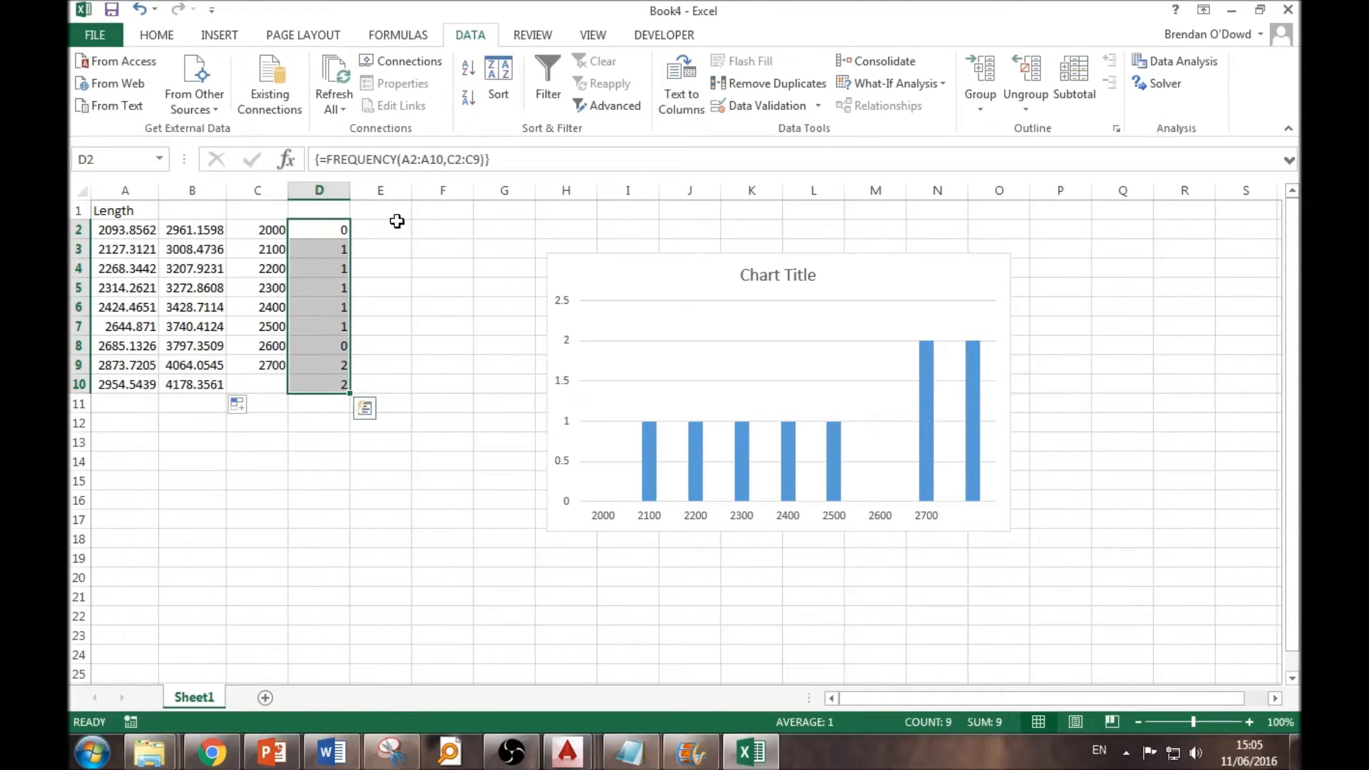
pyautogui.click(431, 160)
pyautogui.moveTo(145, 225); pyautogui.dragTo(200, 228)
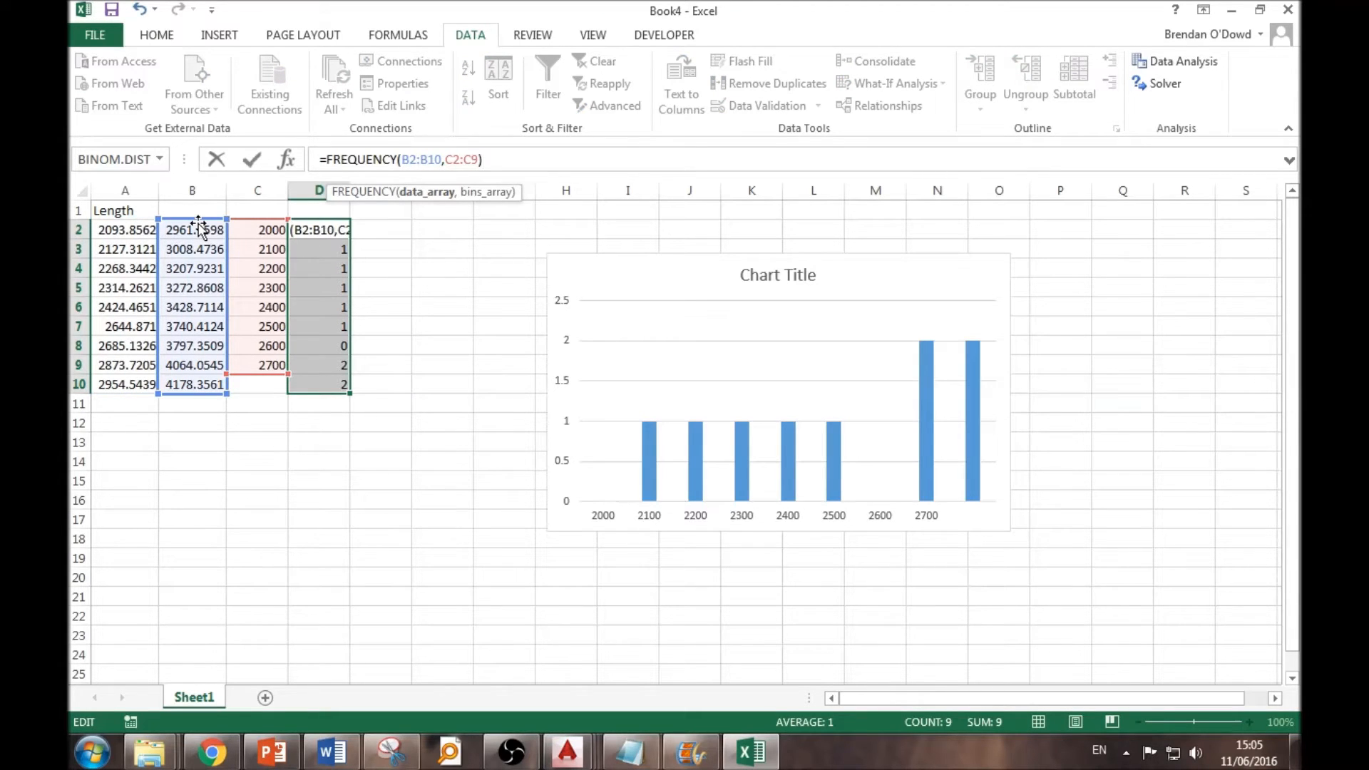
pyautogui.hotkey('ctrl', 'shift', 'Return')
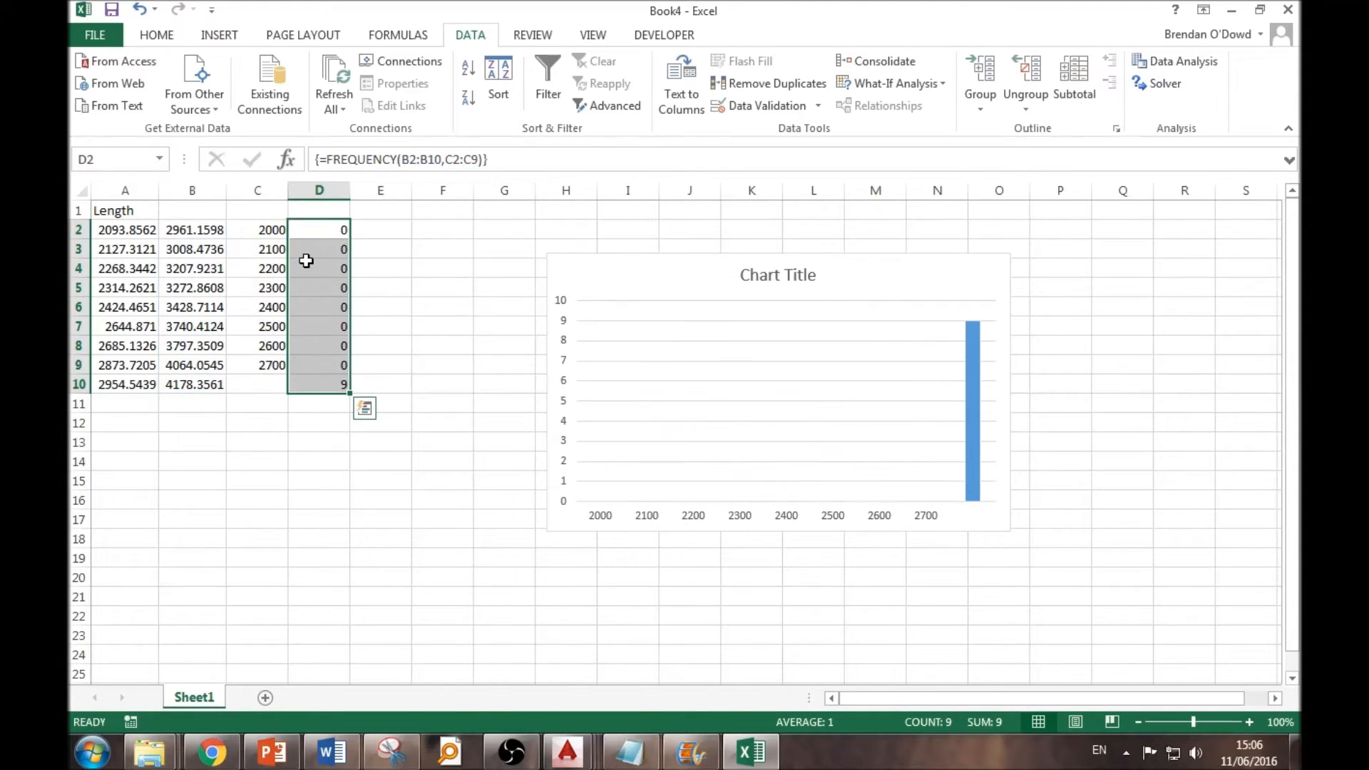
# Replace the bin values with a series starting at 3000 and 3200, filled down in steps of 200 to 4600 in C10.
pyautogui.click(266, 231)
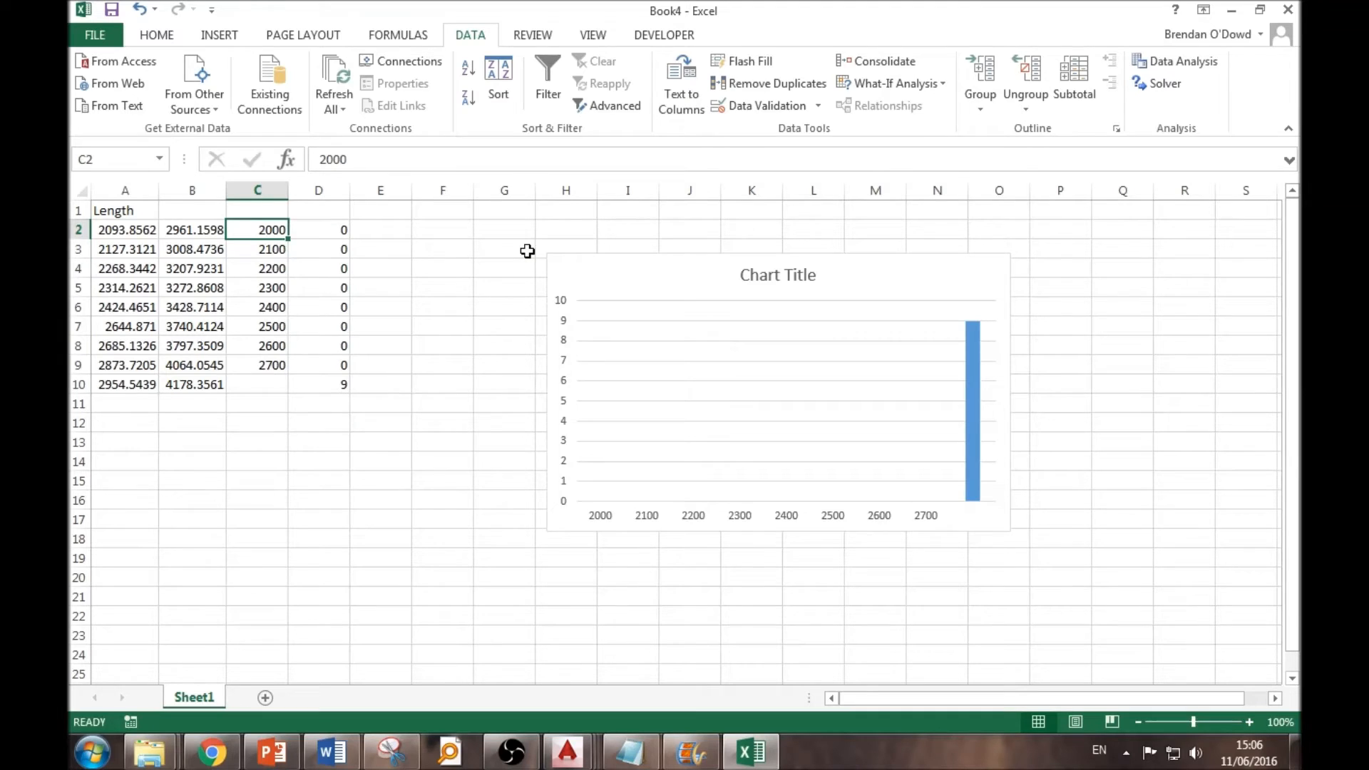
pyautogui.write('3000')
pyautogui.press('Return')
pyautogui.write('32')
pyautogui.press('Return')
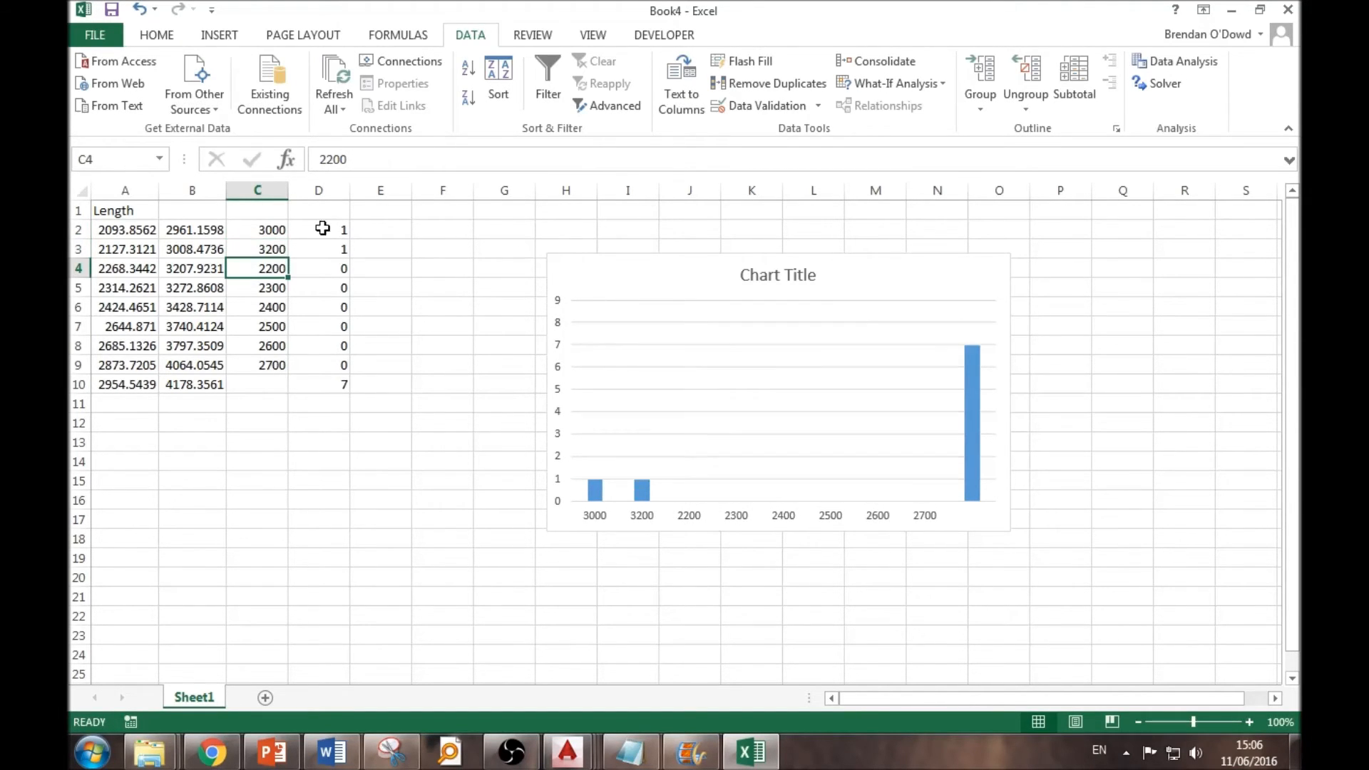
pyautogui.moveTo(277, 229); pyautogui.dragTo(287, 393)
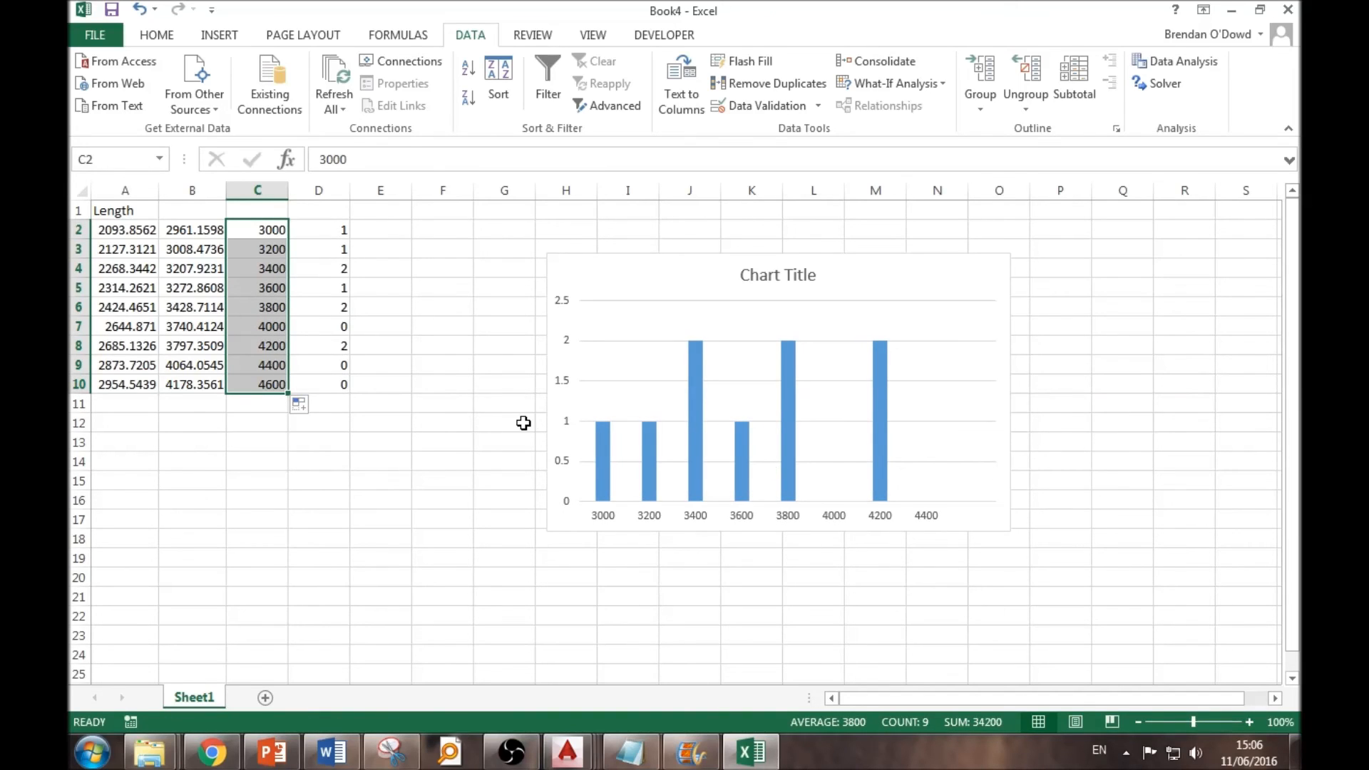